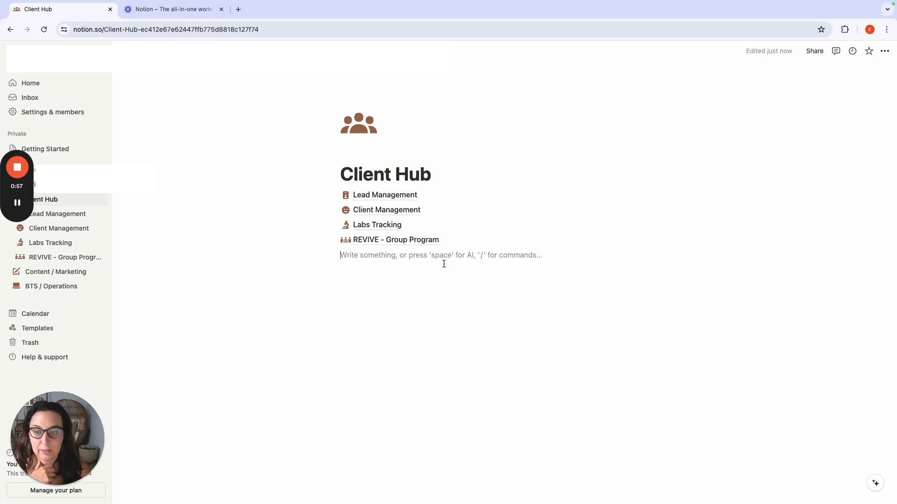
Step: Open the first row of the Lead Management database and delete its Tags property
{"action": "left_click", "coordinate": [373, 195]}
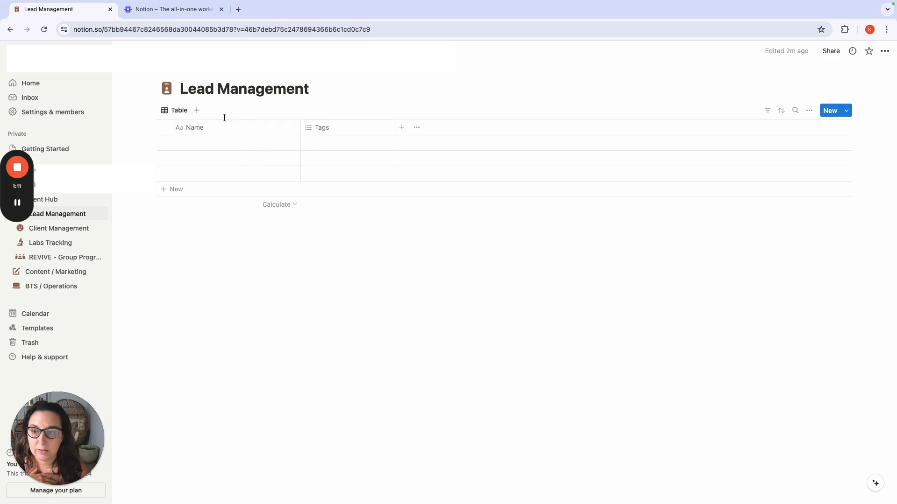
{"action": "left_click", "coordinate": [286, 143]}
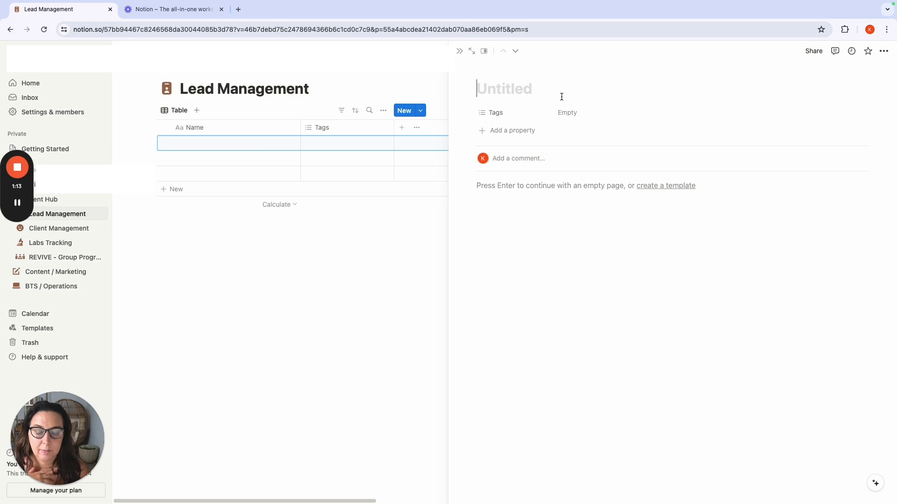
{"action": "left_click", "coordinate": [501, 113]}
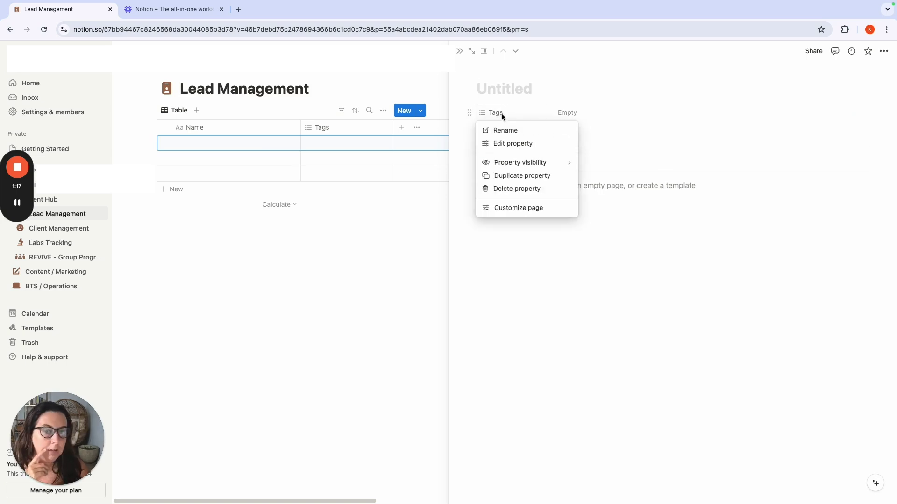
{"action": "left_click", "coordinate": [516, 190]}
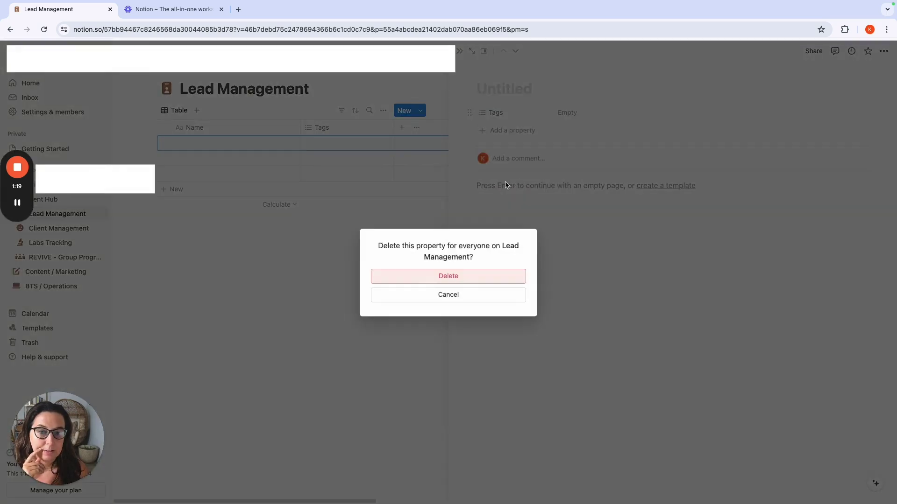
{"action": "left_click", "coordinate": [465, 277]}
Step: Add a Person-type property to the untitled lead record
{"action": "left_click", "coordinate": [506, 114]}
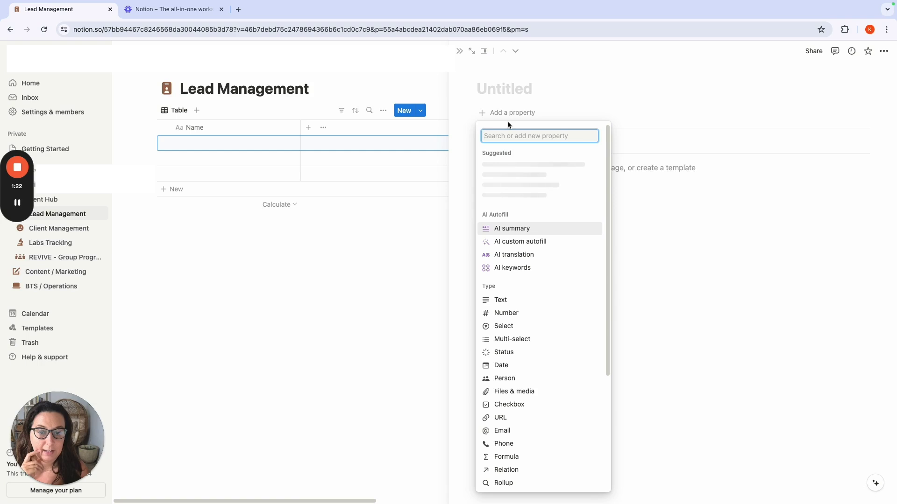
{"action": "type", "text": "ass"}
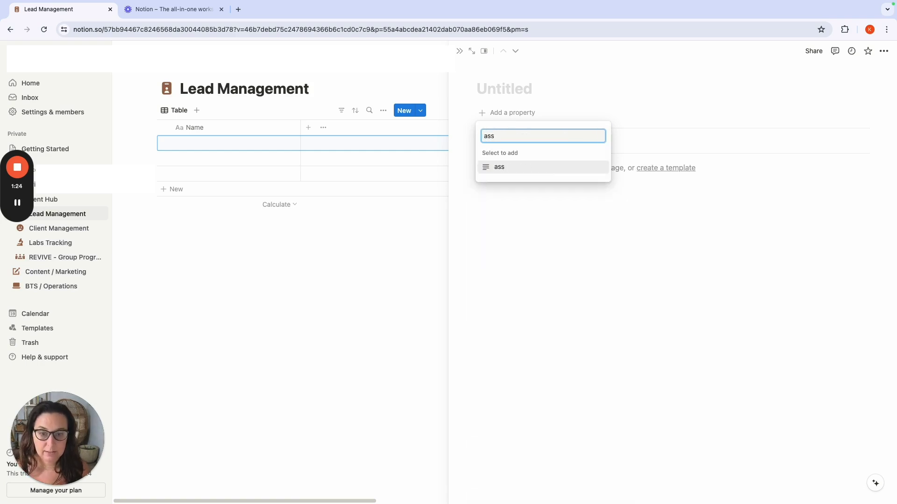
{"action": "key", "text": "BackSpace"}
{"action": "key", "text": "BackSpace"}
{"action": "key", "text": "BackSpace"}
{"action": "type", "text": "per"}
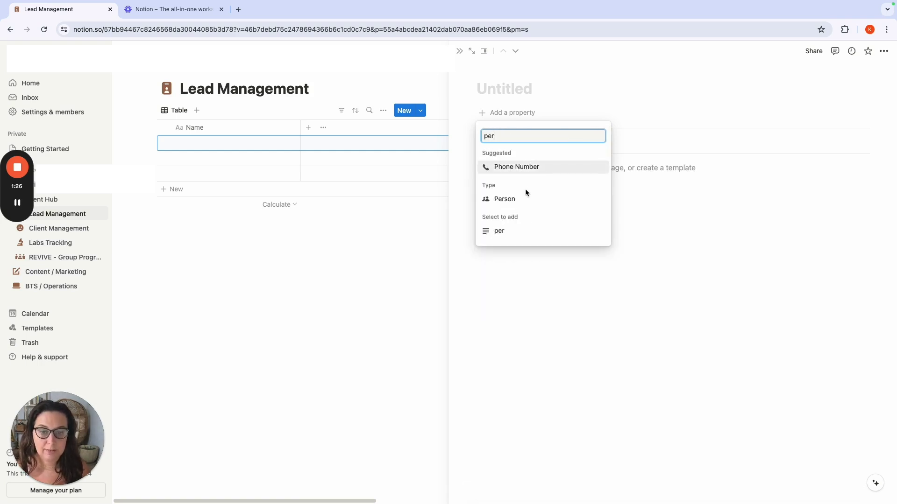
{"action": "left_click", "coordinate": [518, 198]}
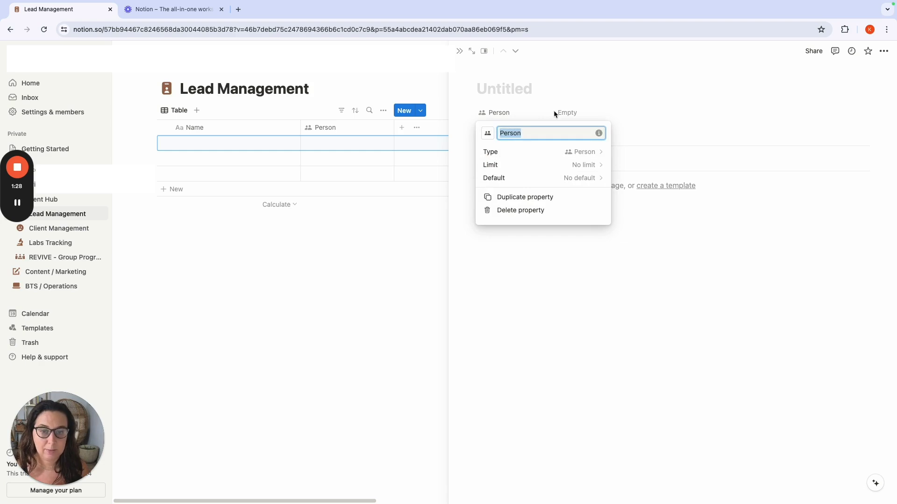
Step: Rename the Person property to "Assignee"
{"action": "left_click", "coordinate": [554, 112]}
{"action": "left_click", "coordinate": [502, 118]}
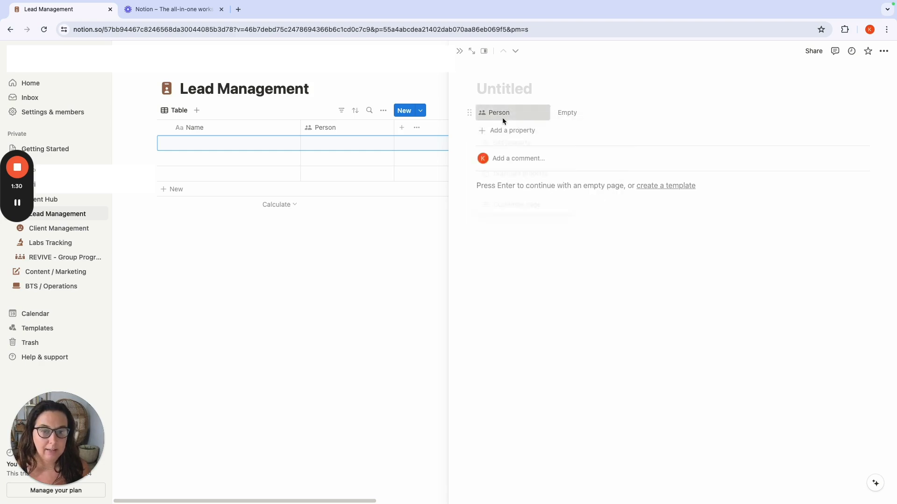
{"action": "left_click", "coordinate": [502, 127]}
{"action": "type", "text": "Ass"}
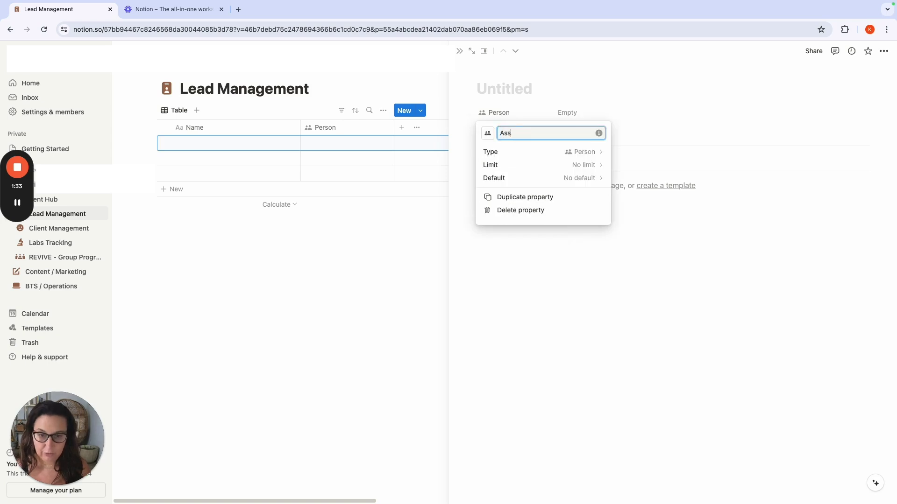
{"action": "type", "text": "ignee"}
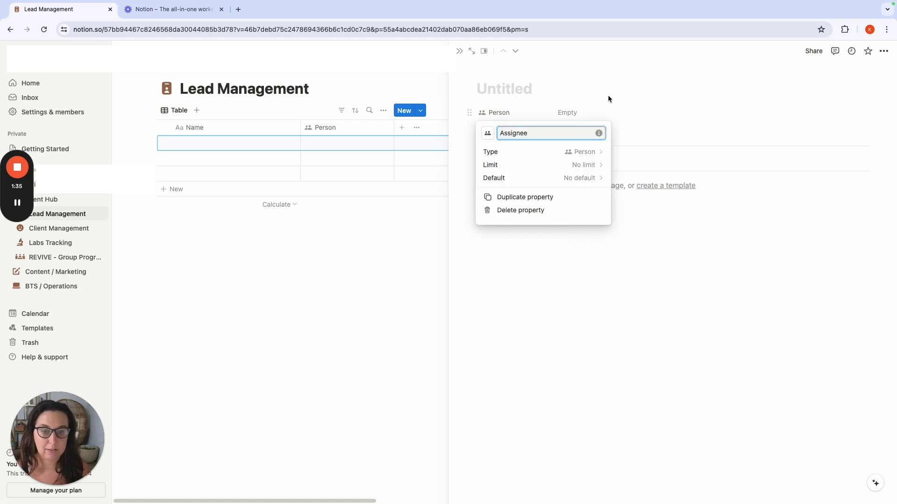
{"action": "left_click", "coordinate": [605, 96]}
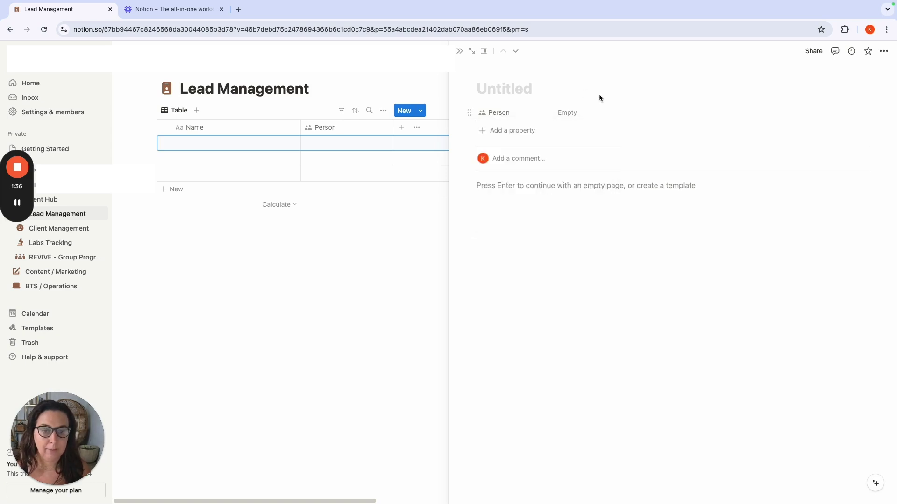
Step: Add the suggested Email Address property to the lead record
{"action": "left_click", "coordinate": [510, 135]}
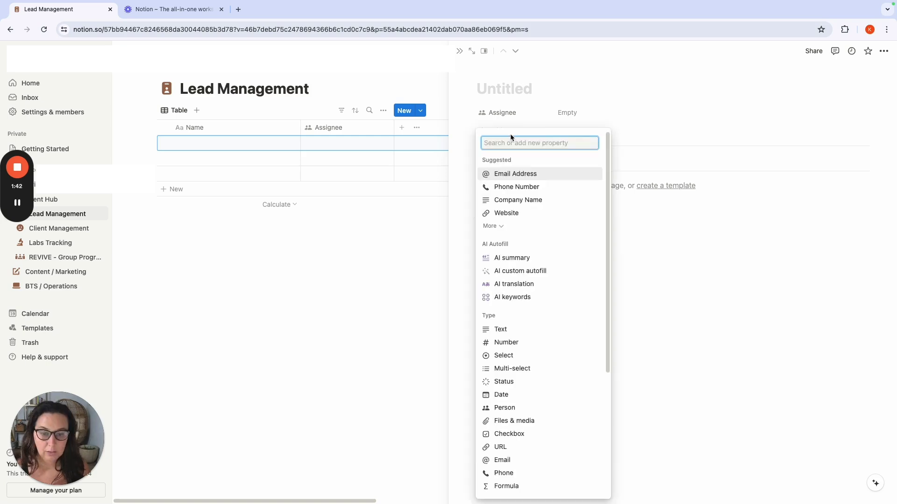
{"action": "type", "text": "em"}
{"action": "left_click", "coordinate": [523, 185]}
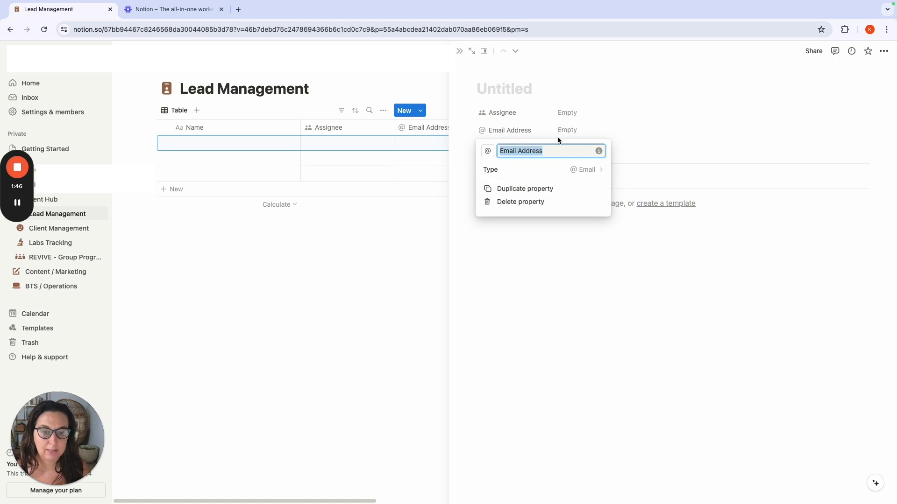
Step: Rename the Email Address property to "Client Emails"
{"action": "type", "text": "Client Zaps"}
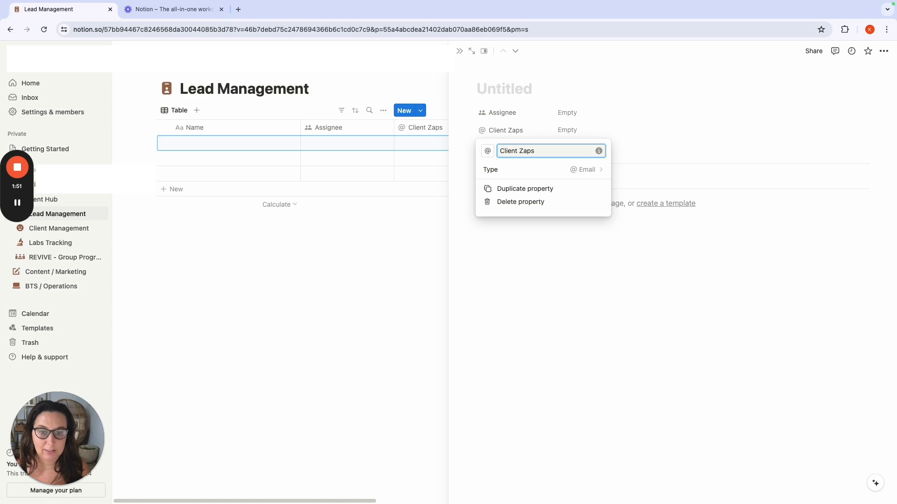
{"action": "key", "text": "BackSpace"}
{"action": "key", "text": "BackSpace"}
{"action": "key", "text": "BackSpace"}
{"action": "key", "text": "BackSpace"}
{"action": "key", "text": "BackSpace"}
{"action": "key", "text": "BackSpace"}
{"action": "key", "text": "BackSpace"}
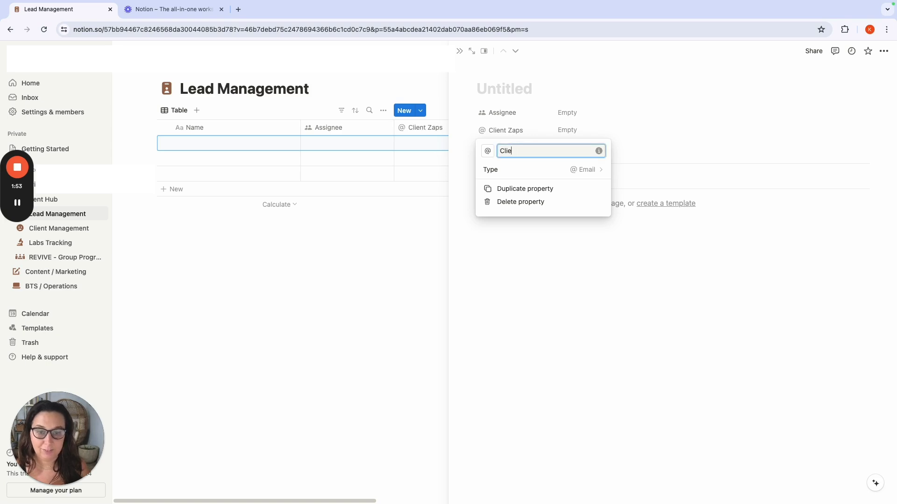
{"action": "type", "text": "nt Emails"}
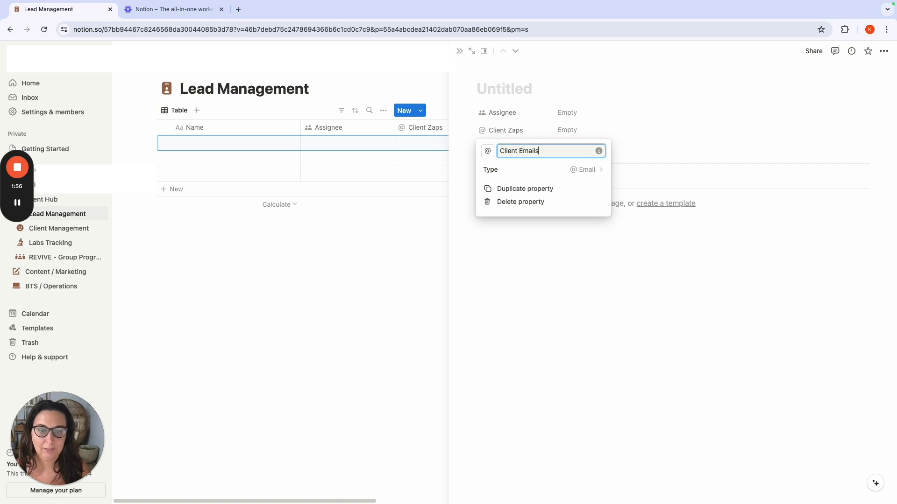
{"action": "key", "text": "Return"}
Step: Add a text property named "Client First Name" to the lead record
{"action": "left_click", "coordinate": [513, 149]}
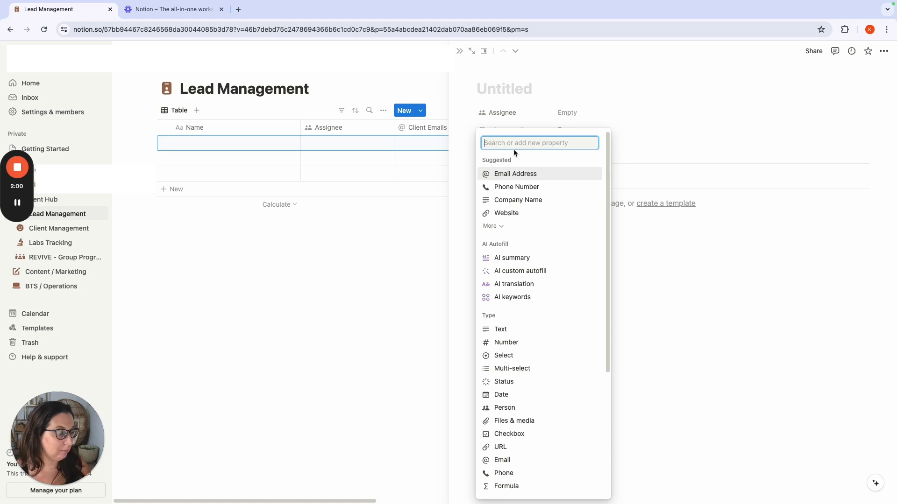
{"action": "type", "text": "Client Firstn Nam"}
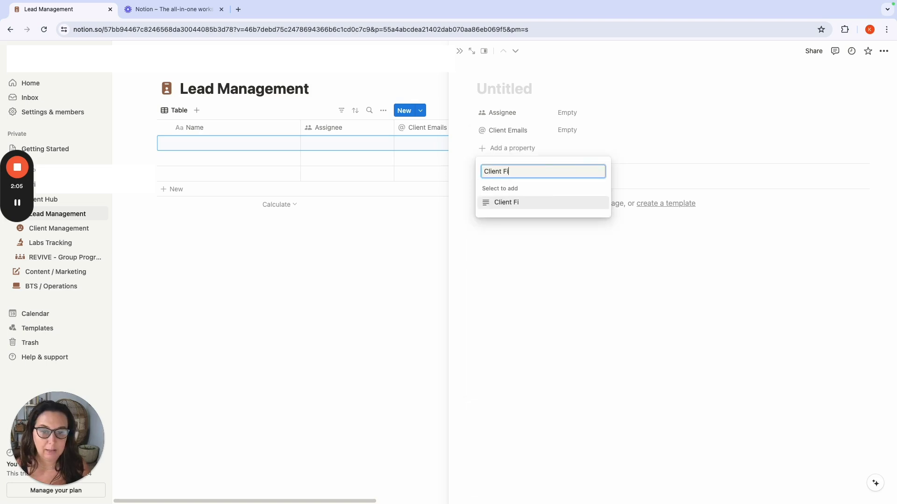
{"action": "key", "text": "BackSpace"}
{"action": "key", "text": "BackSpace"}
{"action": "key", "text": "BackSpace"}
{"action": "key", "text": "BackSpace"}
{"action": "key", "text": "BackSpace"}
{"action": "key", "text": "BackSpace"}
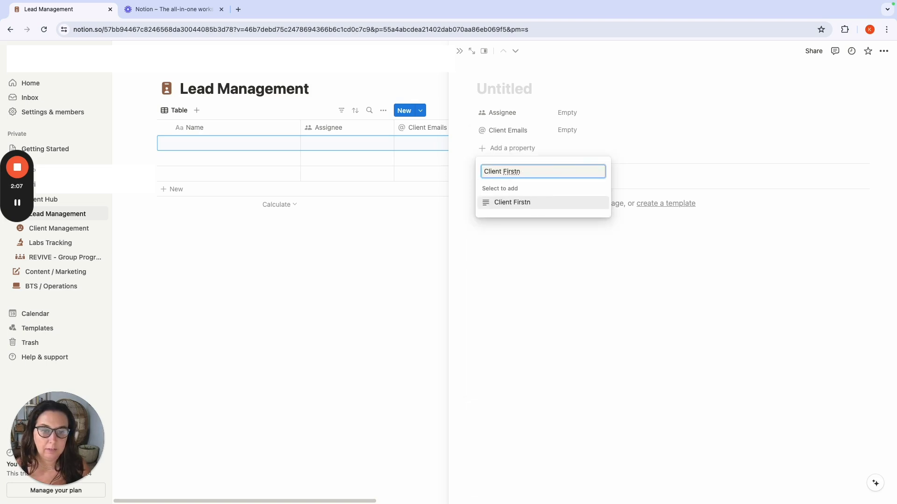
{"action": "type", "text": "t Name"}
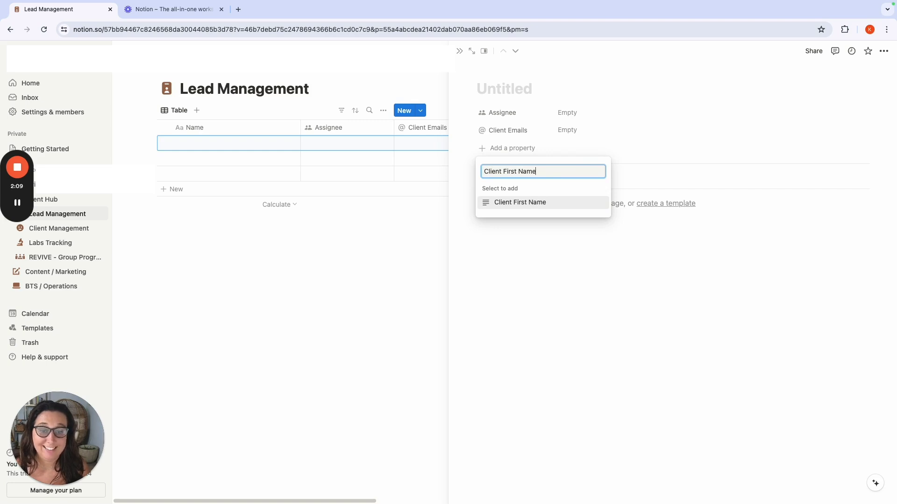
{"action": "key", "text": "Return"}
{"action": "left_click", "coordinate": [638, 141]}
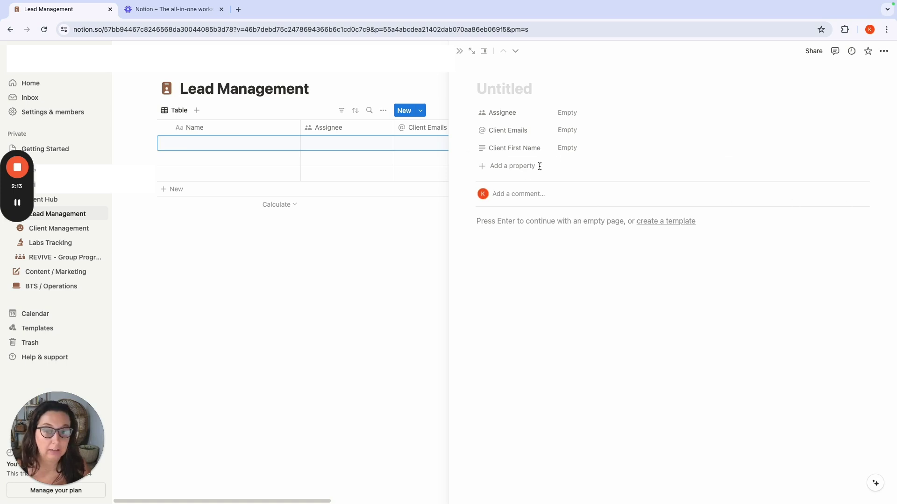
Step: Add a Date property for the date of the strategy call
{"action": "left_click", "coordinate": [512, 166]}
{"action": "type", "text": "date"}
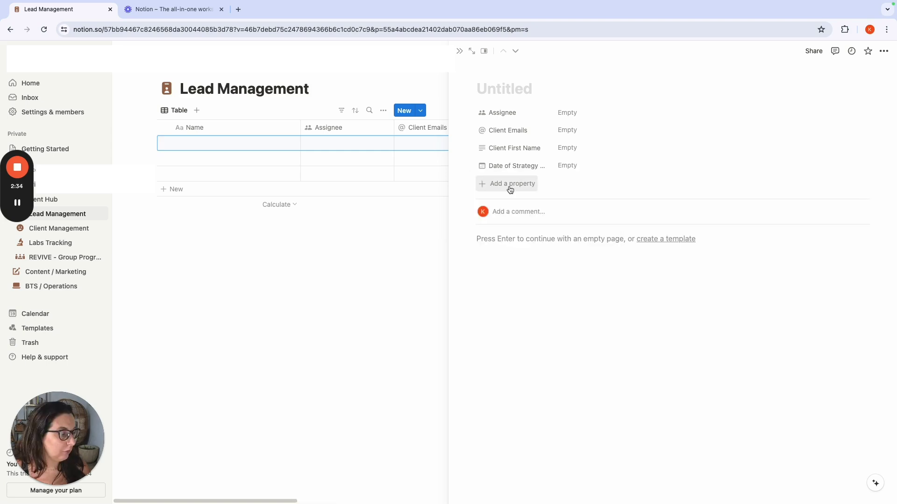
Step: Add a text property named "Strategy Call Notes" to the lead record
{"action": "left_click", "coordinate": [510, 185]}
{"action": "type", "text": "St"}
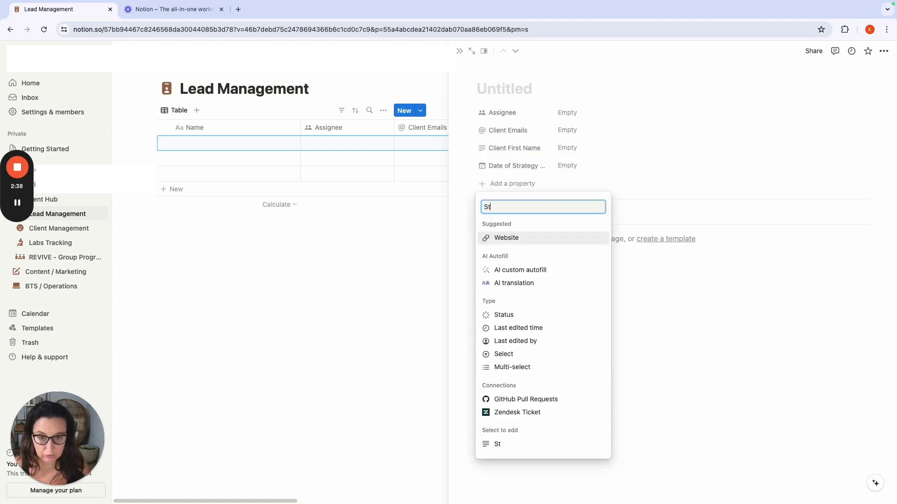
{"action": "type", "text": "ar"}
{"action": "key", "text": "BackSpace"}
{"action": "key", "text": "BackSpace"}
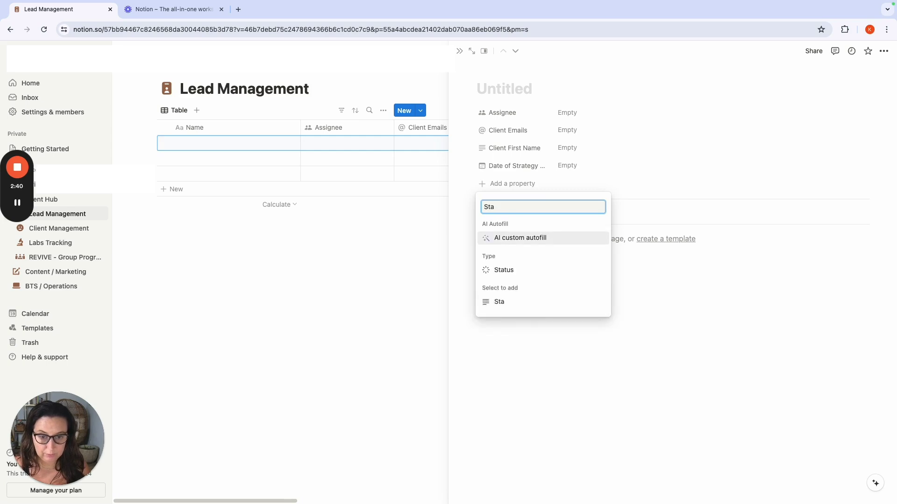
{"action": "type", "text": "rategy Call Notes"}
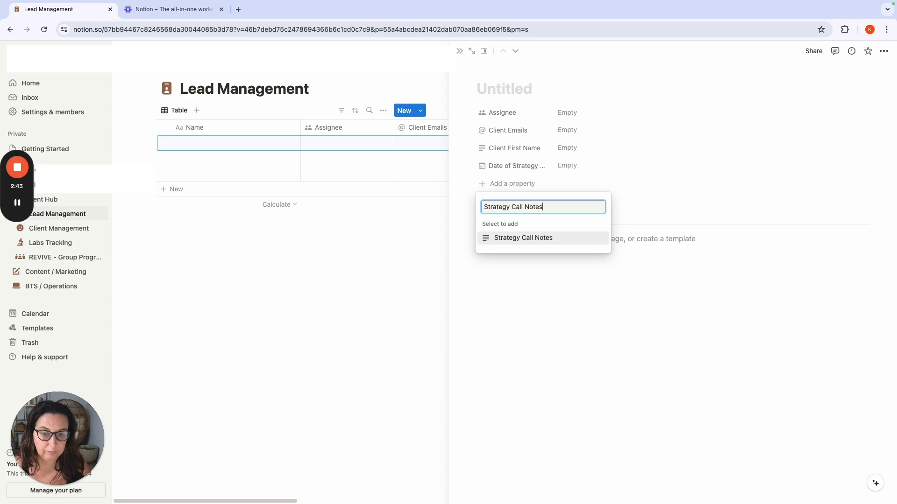
{"action": "key", "text": "Return"}
{"action": "left_click", "coordinate": [613, 175]}
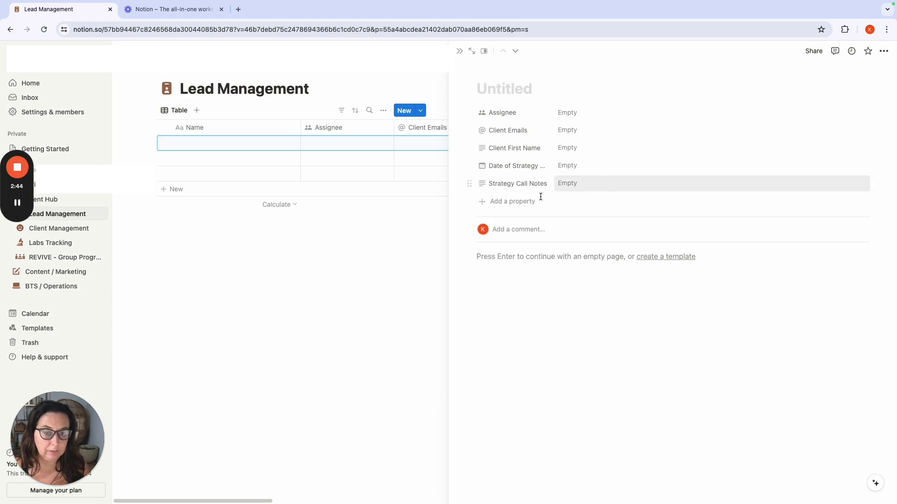
Step: Add a Date property named "Possible Start Date" to the lead record
{"action": "left_click", "coordinate": [507, 206]}
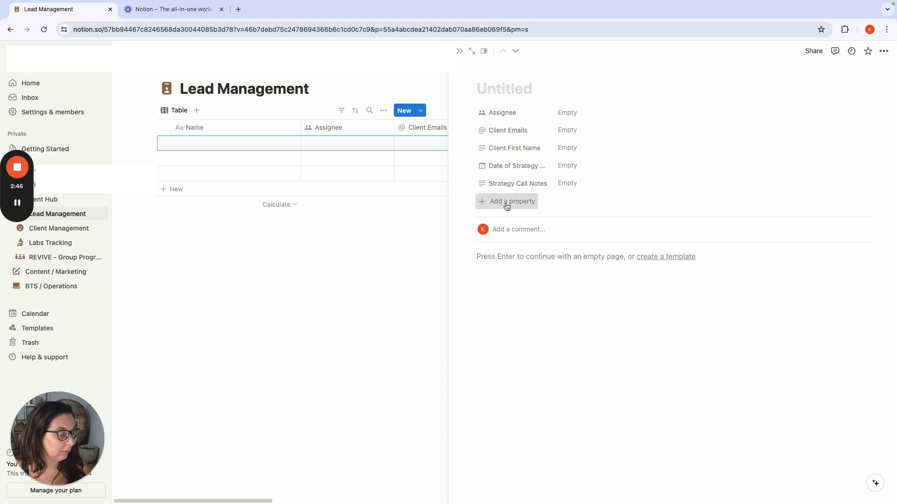
{"action": "type", "text": "dat"}
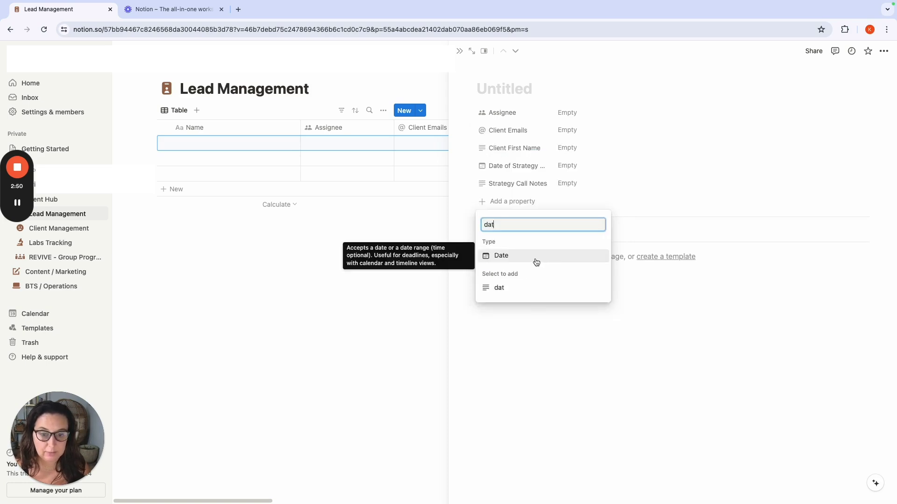
{"action": "left_click", "coordinate": [514, 256]}
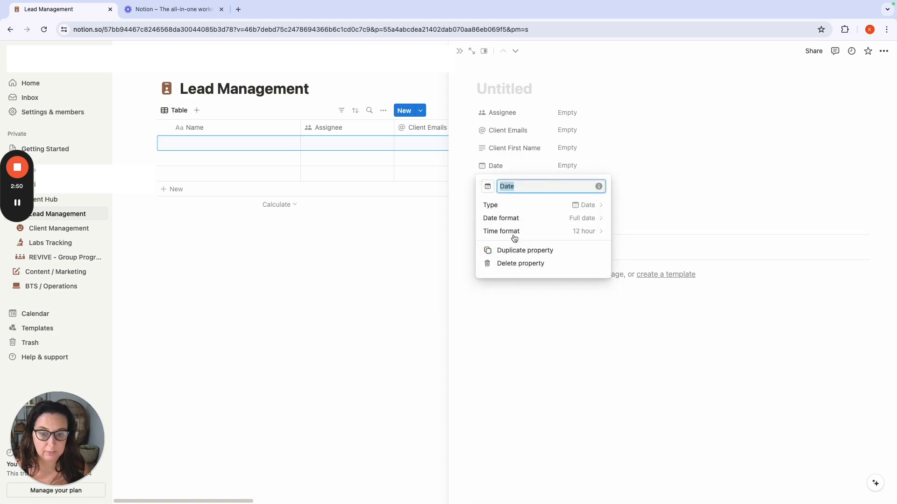
{"action": "type", "text": "Possible Start Date"}
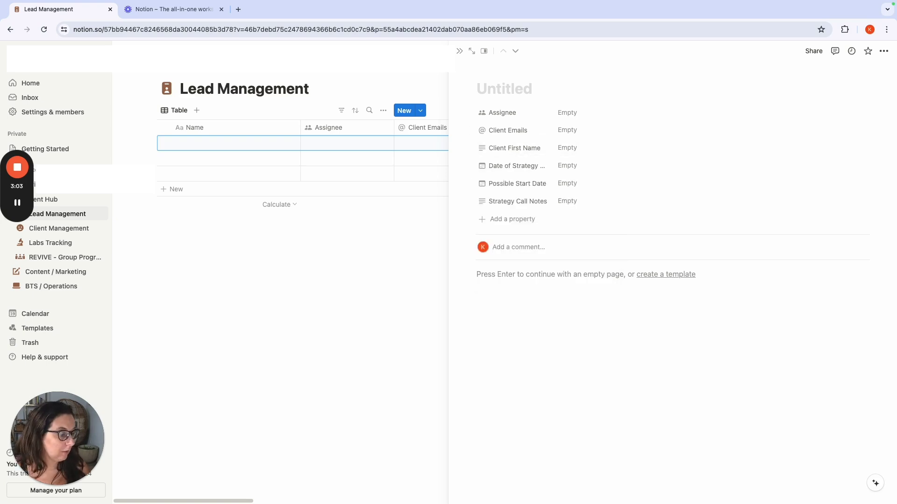
Step: Add a Person property named "Practioner" to the lead record
{"action": "left_click", "coordinate": [518, 219]}
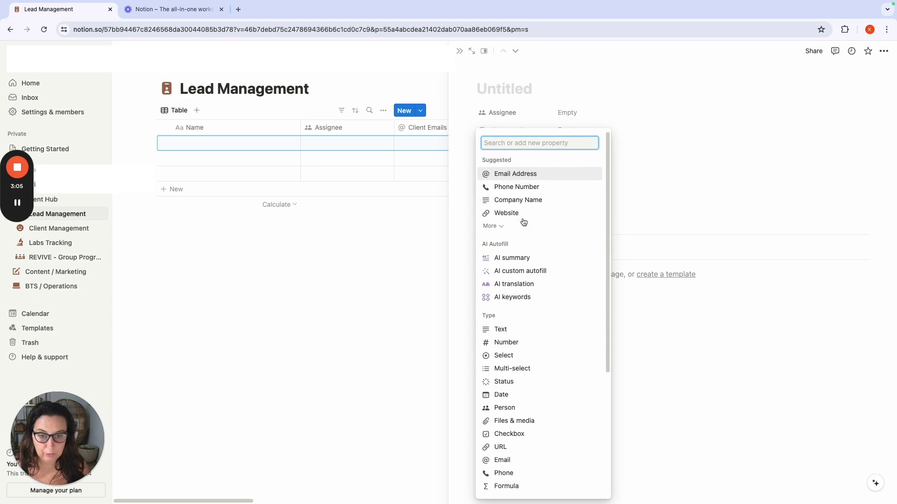
{"action": "type", "text": "ass"}
{"action": "key", "text": "BackSpace"}
{"action": "key", "text": "BackSpace"}
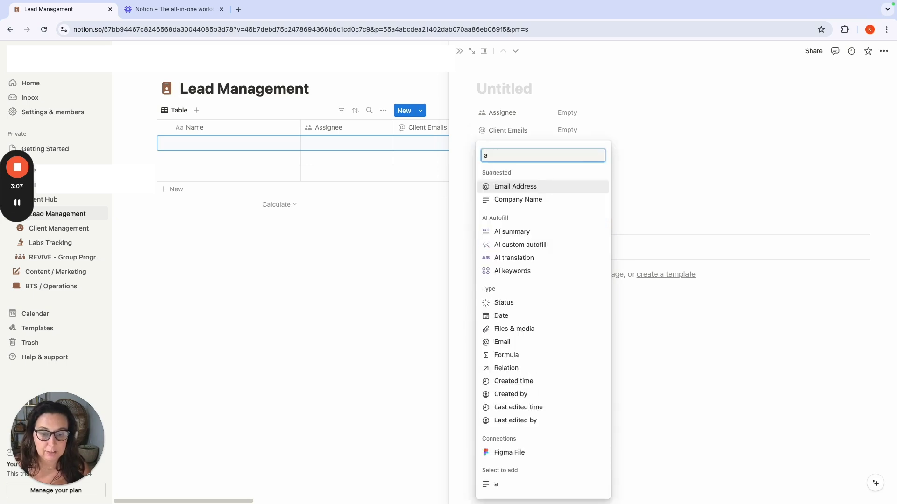
{"action": "type", "text": "ss"}
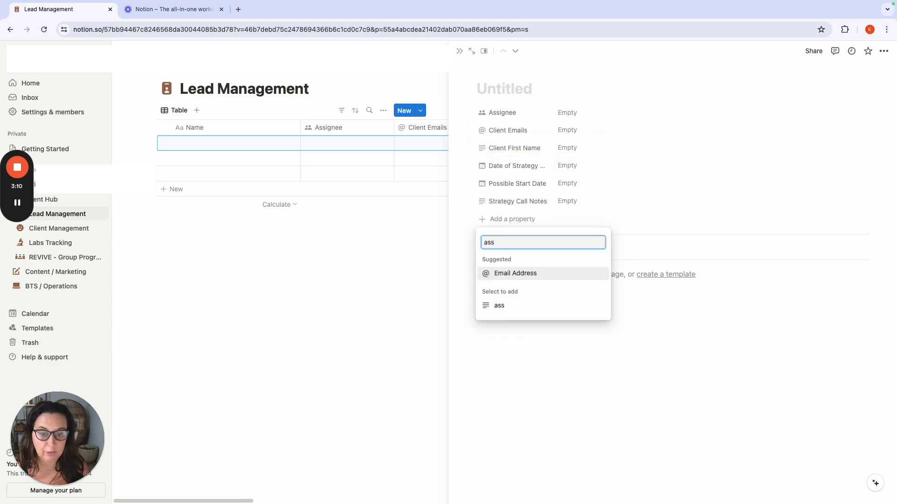
{"action": "key", "text": "BackSpace"}
{"action": "key", "text": "BackSpace"}
{"action": "key", "text": "BackSpace"}
{"action": "type", "text": "per"}
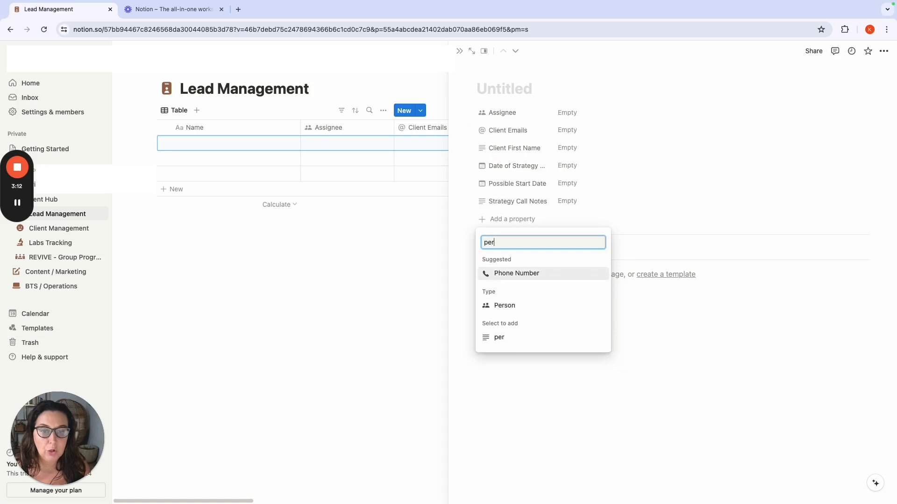
{"action": "left_click", "coordinate": [524, 304]}
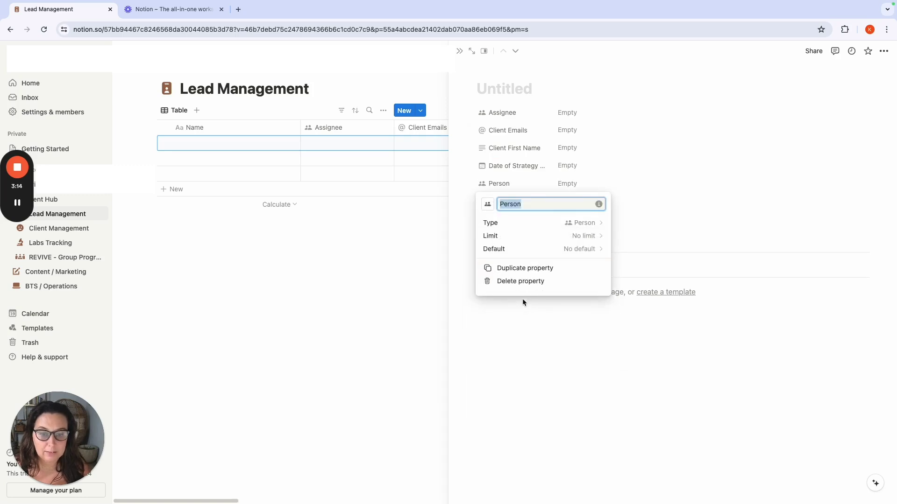
{"action": "type", "text": "Practioner"}
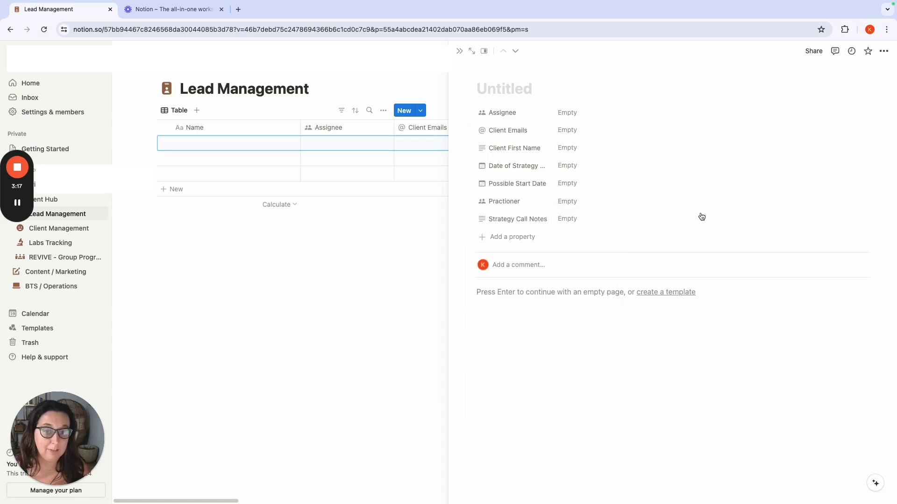
Step: Add a Select property to the lead record, keeping its default name
{"action": "left_click", "coordinate": [496, 237]}
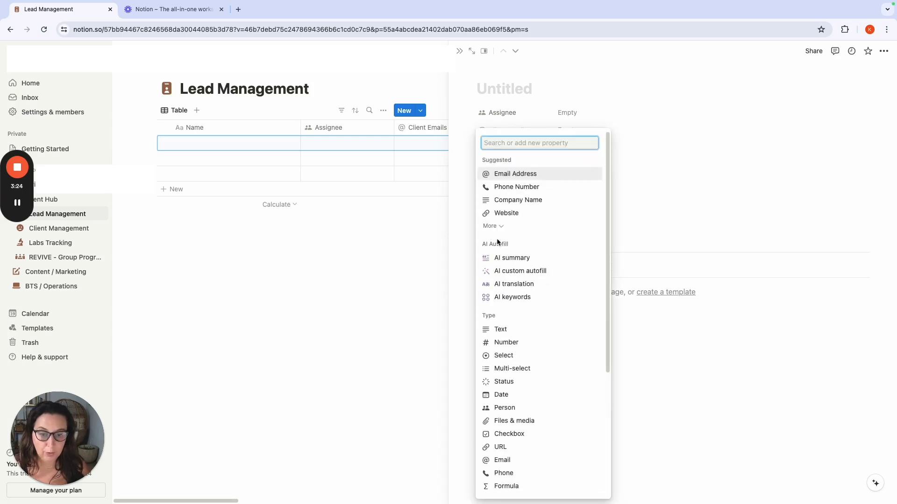
{"action": "type", "text": "Program"}
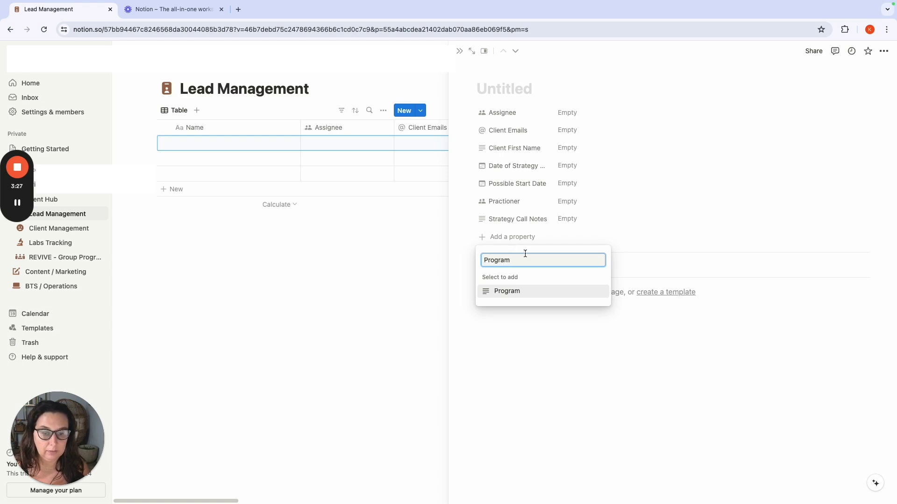
{"action": "key", "text": "BackSpace"}
{"action": "key", "text": "BackSpace"}
{"action": "key", "text": "BackSpace"}
{"action": "key", "text": "BackSpace"}
{"action": "key", "text": "BackSpace"}
{"action": "key", "text": "BackSpace"}
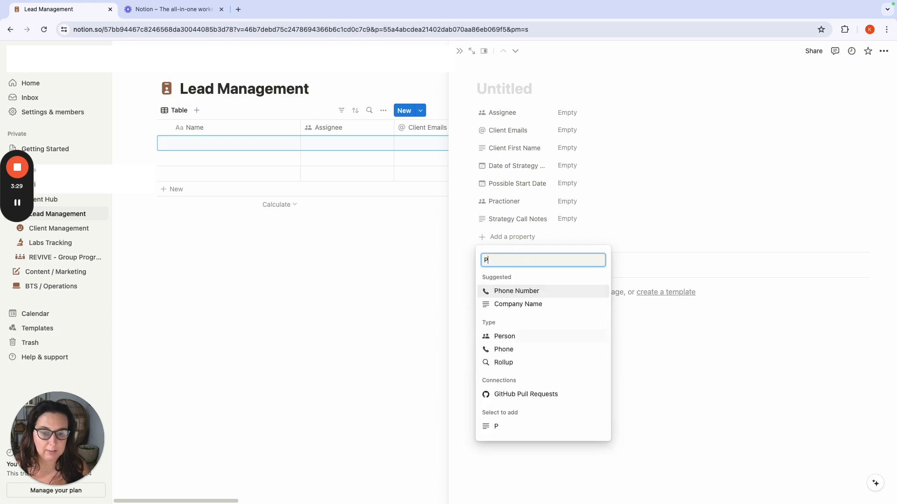
{"action": "key", "text": "BackSpace"}
{"action": "type", "text": "sel"}
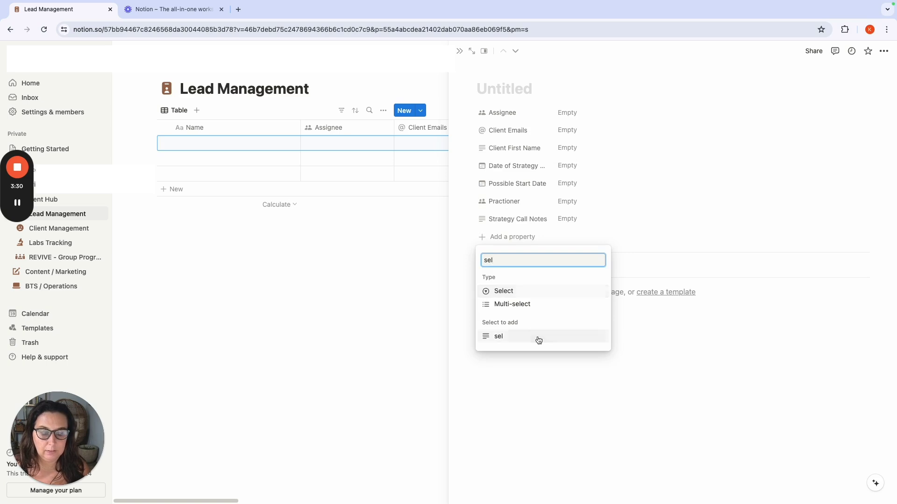
{"action": "left_click", "coordinate": [527, 293]}
{"action": "left_click", "coordinate": [644, 234]}
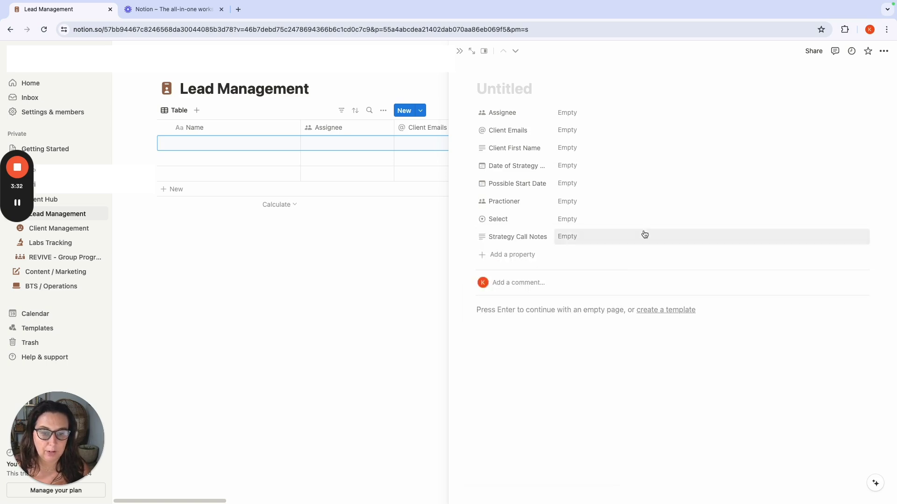
Step: Create the options "1:1" and "Group" for the Select property, and leave its value empty on this record
{"action": "left_click", "coordinate": [568, 220]}
{"action": "type", "text": "1:1"}
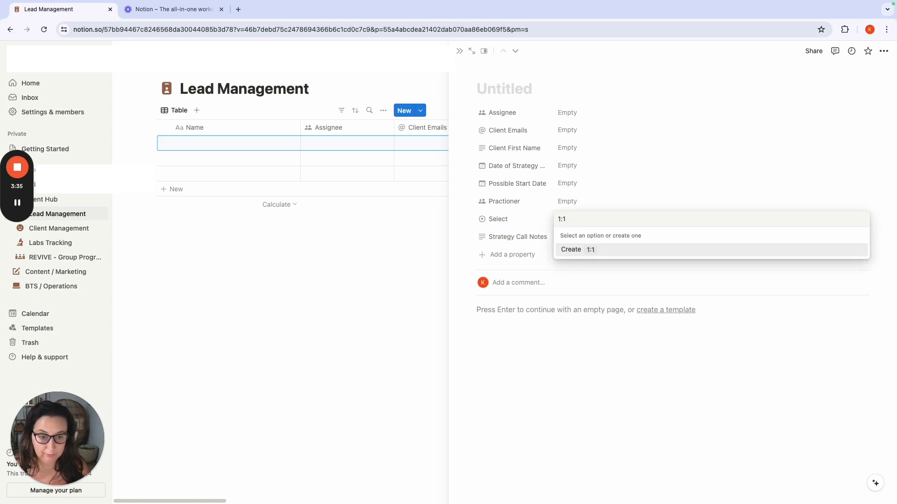
{"action": "left_click", "coordinate": [591, 249]}
{"action": "left_click", "coordinate": [578, 225]}
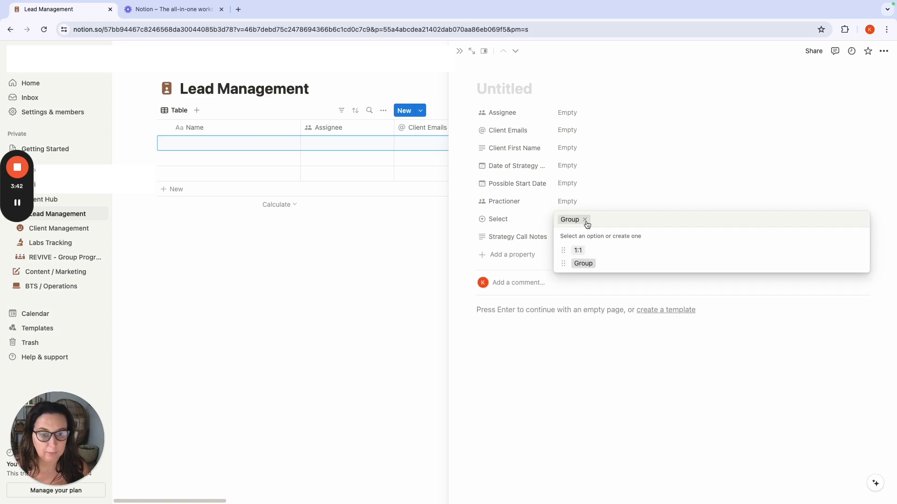
{"action": "left_click", "coordinate": [587, 220]}
{"action": "left_click", "coordinate": [526, 244]}
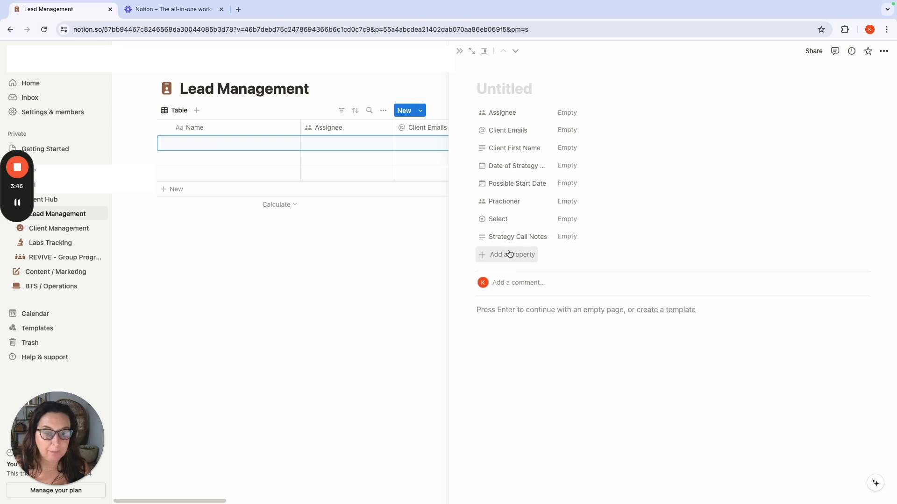
Step: Add a Multi-select property named "Recommended Labs" to the lead record
{"action": "left_click", "coordinate": [510, 253]}
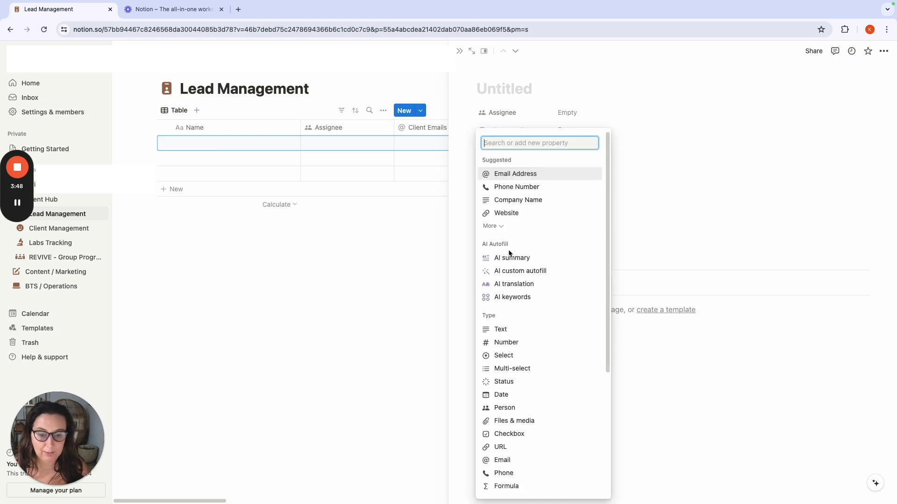
{"action": "left_click", "coordinate": [536, 369]}
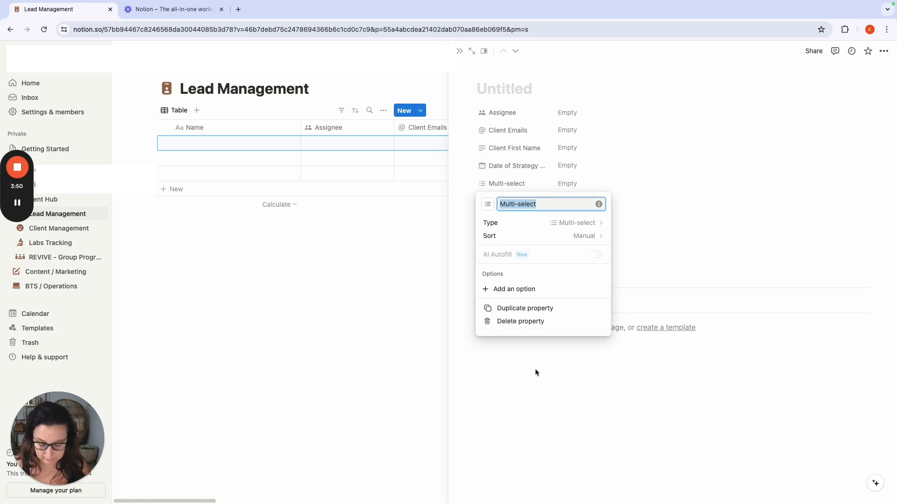
{"action": "type", "text": "Recomm"}
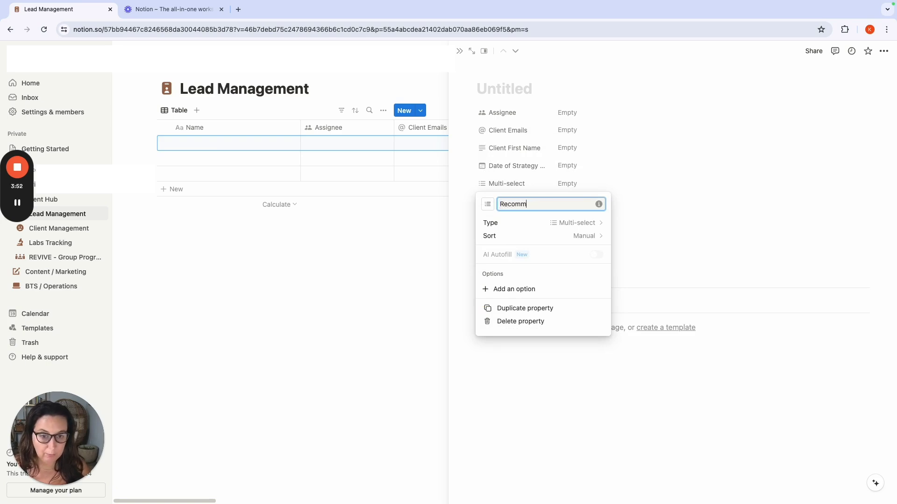
{"action": "type", "text": "ended Labs"}
Step: Add the options "Custom Panel", "Dutch Adrenal" and "Dutch Complete" to the Recommended Labs property
{"action": "left_click", "coordinate": [522, 288]}
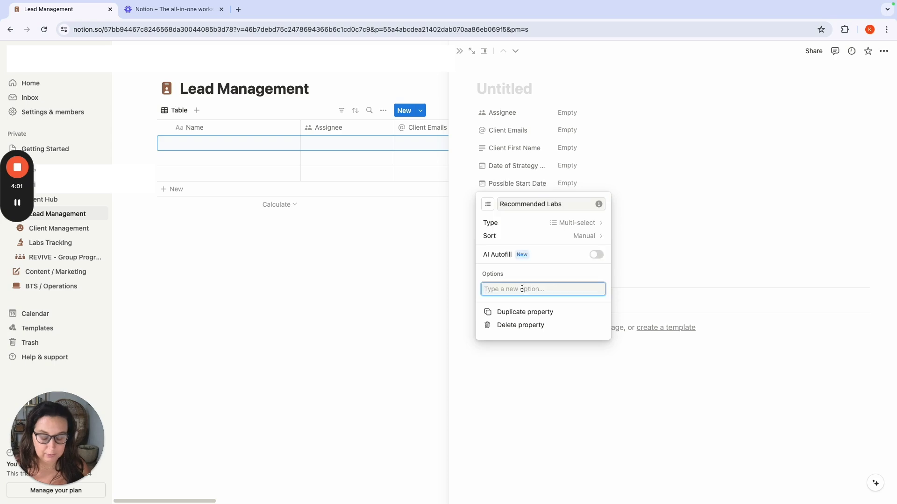
{"action": "type", "text": "Custom Pane"}
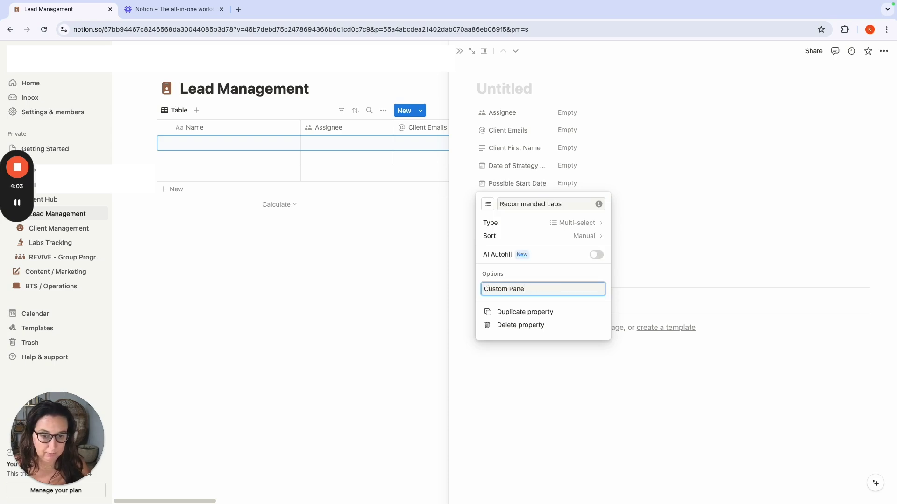
{"action": "type", "text": "l"}
{"action": "key", "text": "Return"}
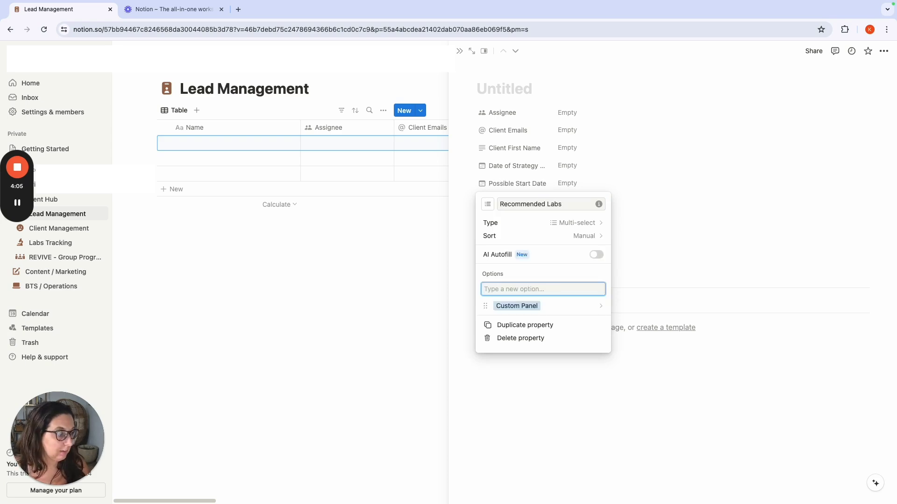
{"action": "type", "text": "Dutch"}
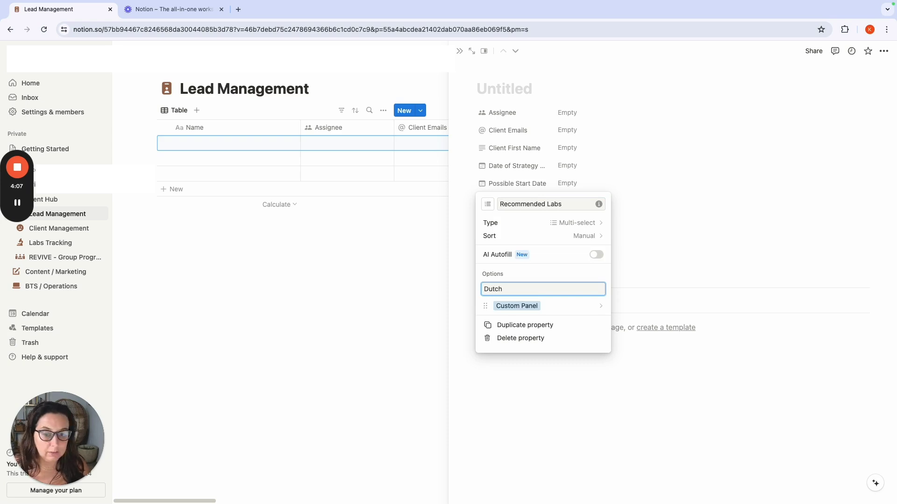
{"action": "type", "text": " Adrenal"}
{"action": "key", "text": "Return"}
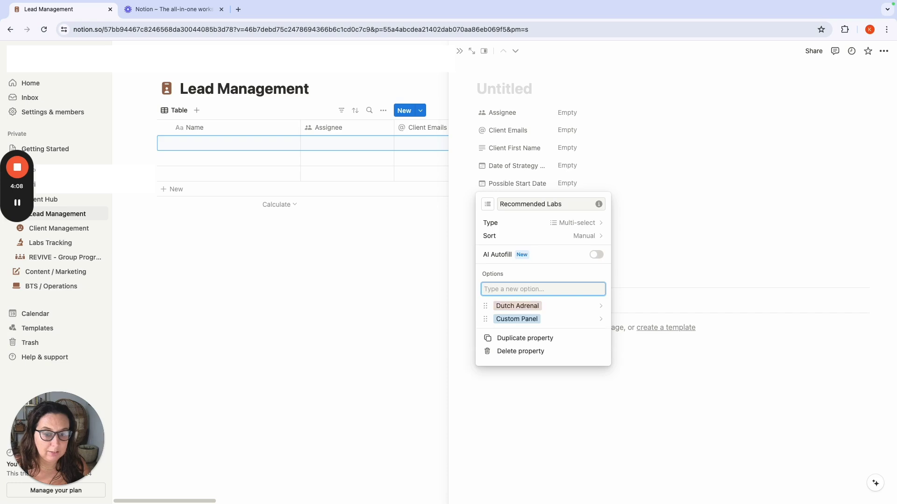
{"action": "type", "text": "Dut"}
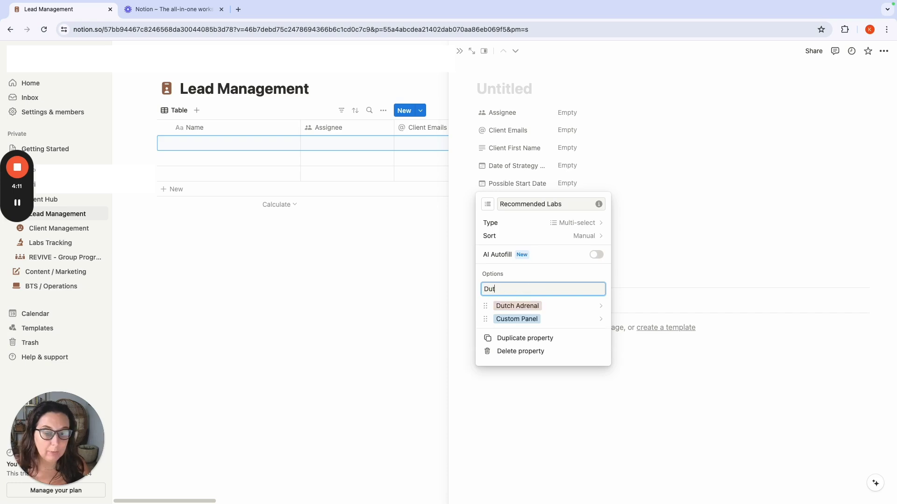
{"action": "type", "text": "ch Co"}
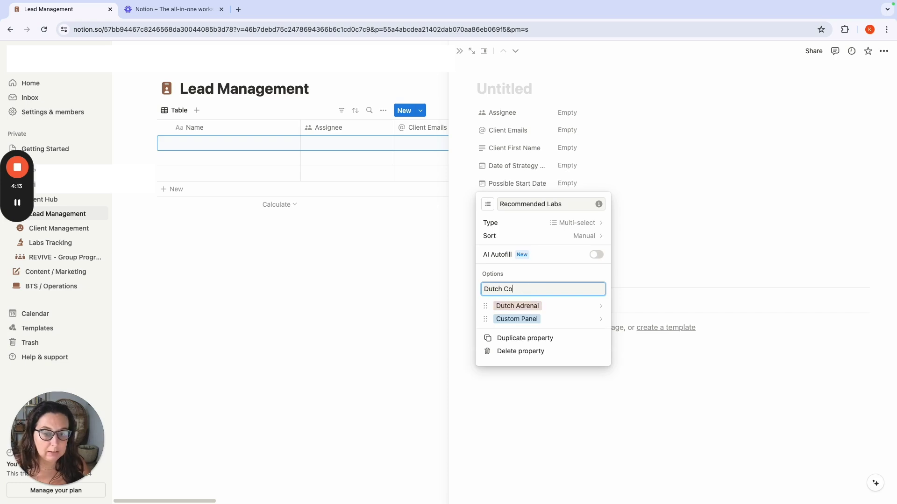
{"action": "type", "text": "mplete"}
{"action": "key", "text": "Return"}
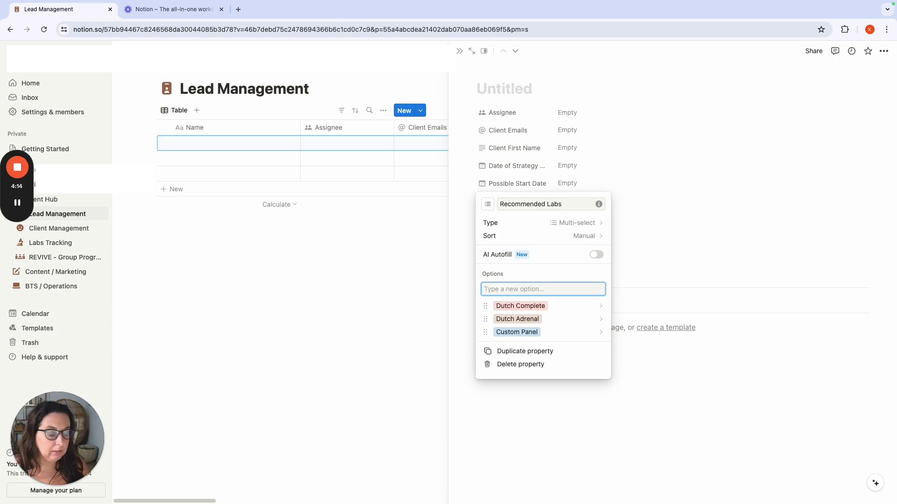
Step: Add the options "GI Map", "Mycotoxin" and "HTMA" to the Recommended Labs property
{"action": "type", "text": "GI Map"}
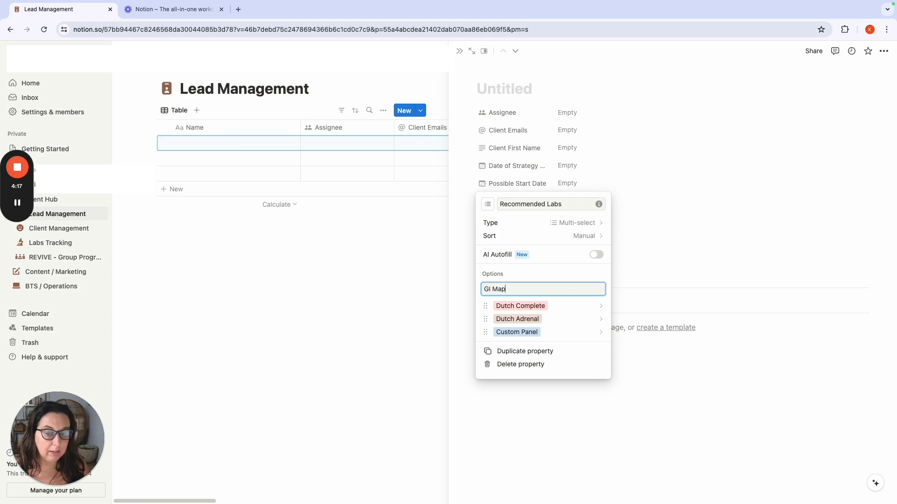
{"action": "key", "text": "Return"}
{"action": "type", "text": "Mycotoxi"}
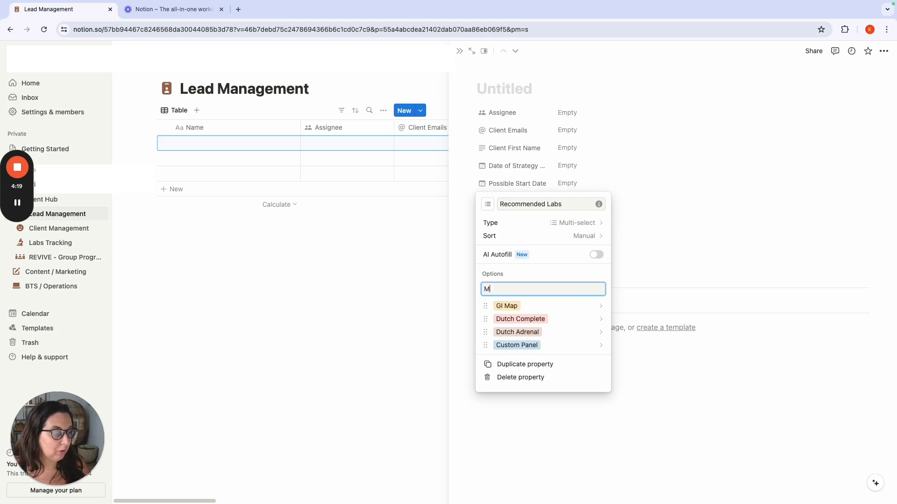
{"action": "type", "text": "n"}
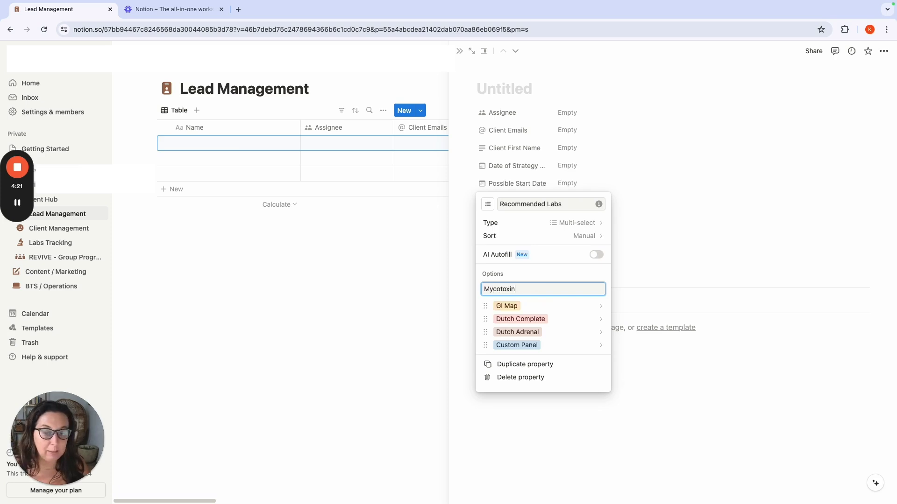
{"action": "key", "text": "Return"}
{"action": "type", "text": "HTMA"}
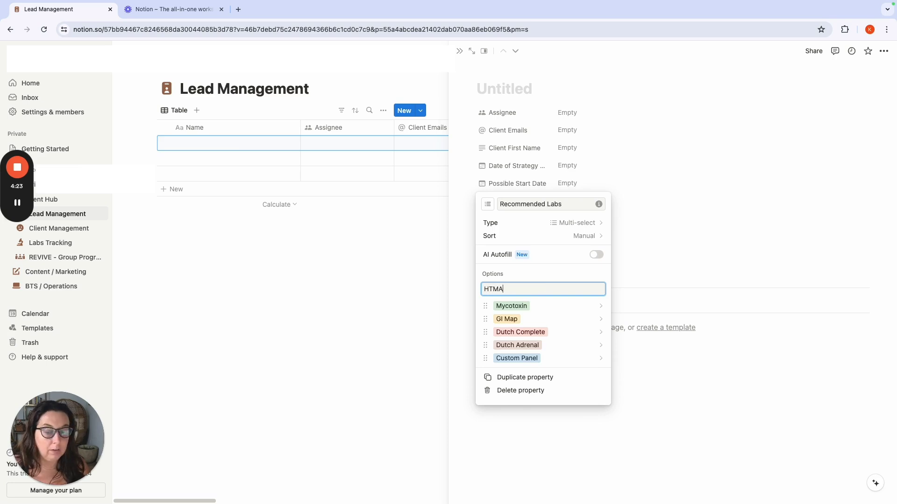
{"action": "key", "text": "Return"}
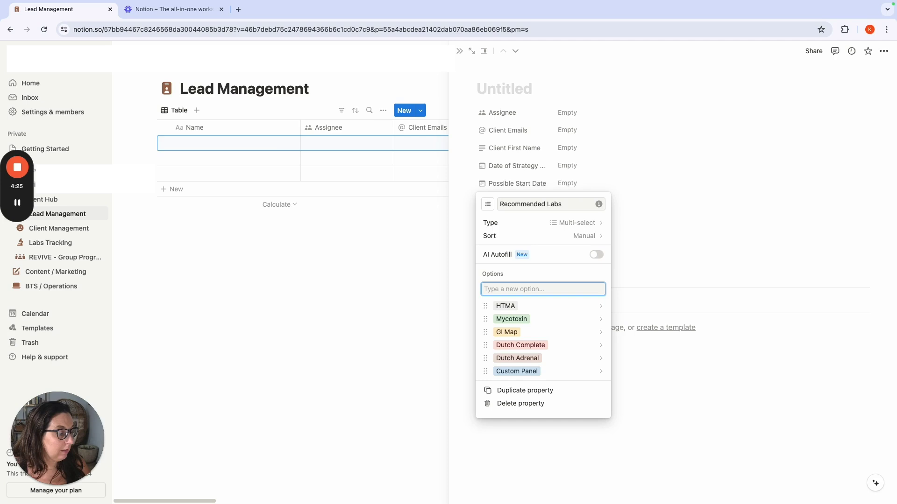
Step: Add the options "Organic Acid Test" and "Wheat Zoomer" to Recommended Labs, and sort its options alphabetically
{"action": "type", "text": "Organi"}
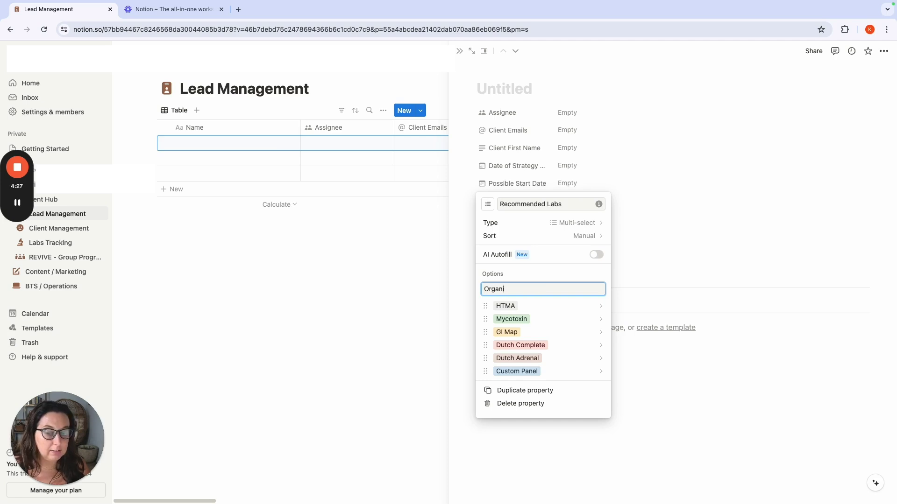
{"action": "type", "text": "c Acid"}
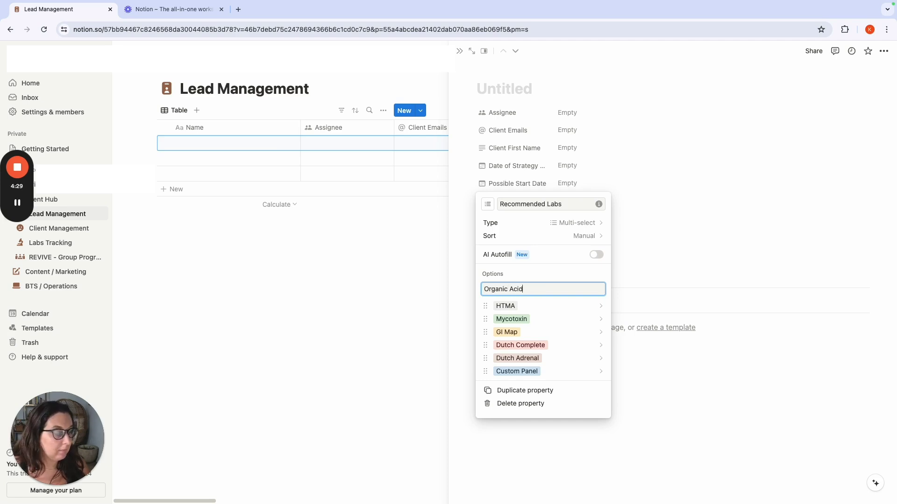
{"action": "type", "text": "s"}
{"action": "key", "text": "BackSpace"}
{"action": "type", "text": "Test"}
{"action": "key", "text": "Return"}
{"action": "type", "text": "Whe"}
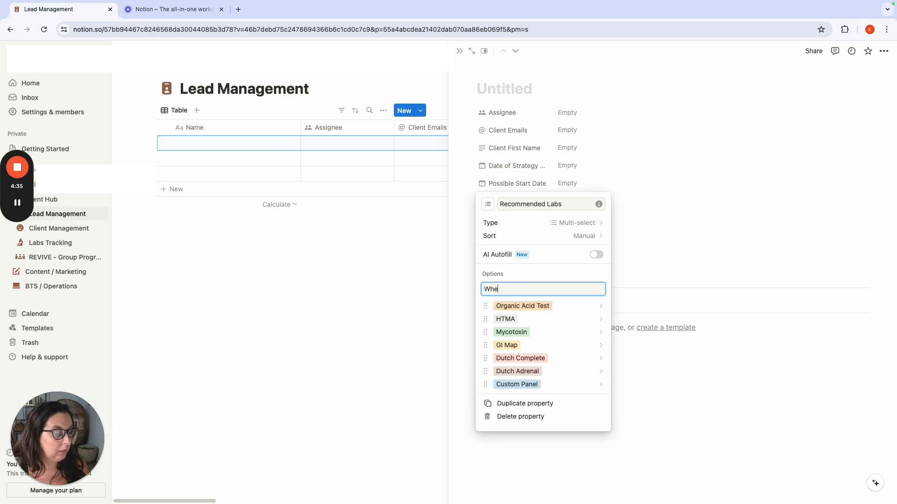
{"action": "type", "text": "at Zoomer"}
{"action": "key", "text": "Return"}
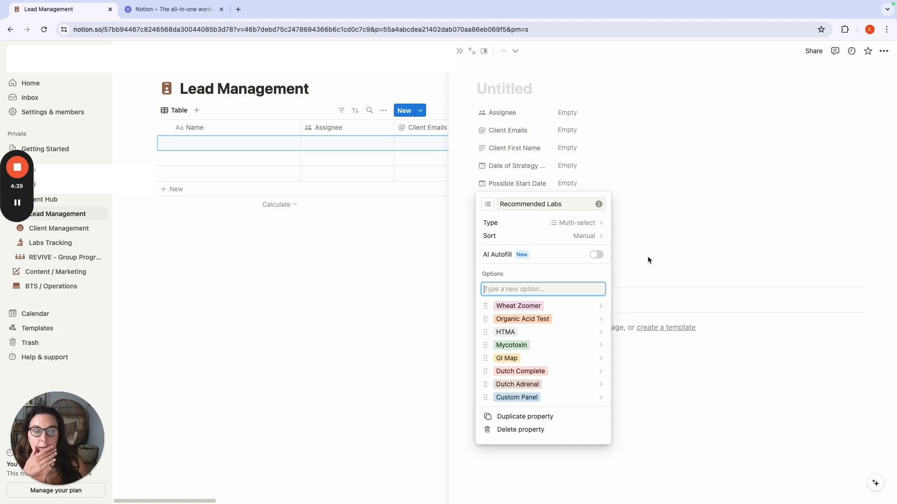
{"action": "left_click", "coordinate": [584, 236]}
{"action": "left_click", "coordinate": [571, 262]}
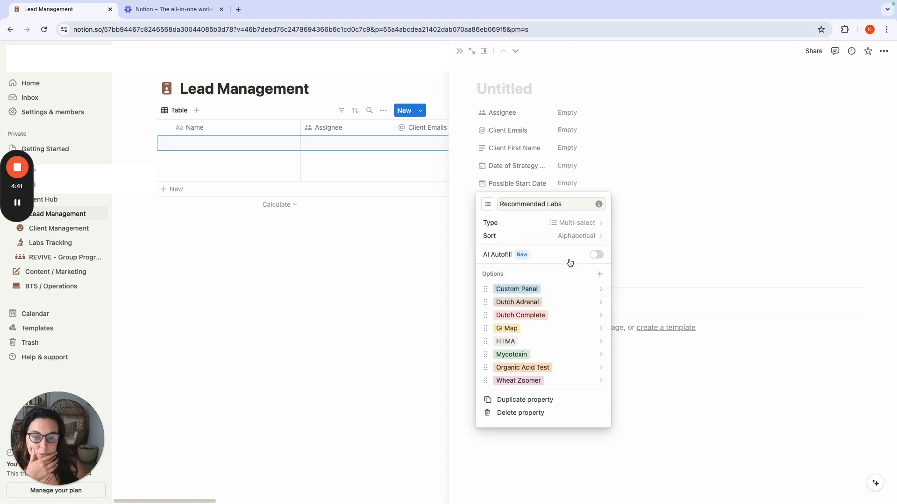
Step: Add a Text property named "Referral Source" to the lead record
{"action": "left_click", "coordinate": [684, 229]}
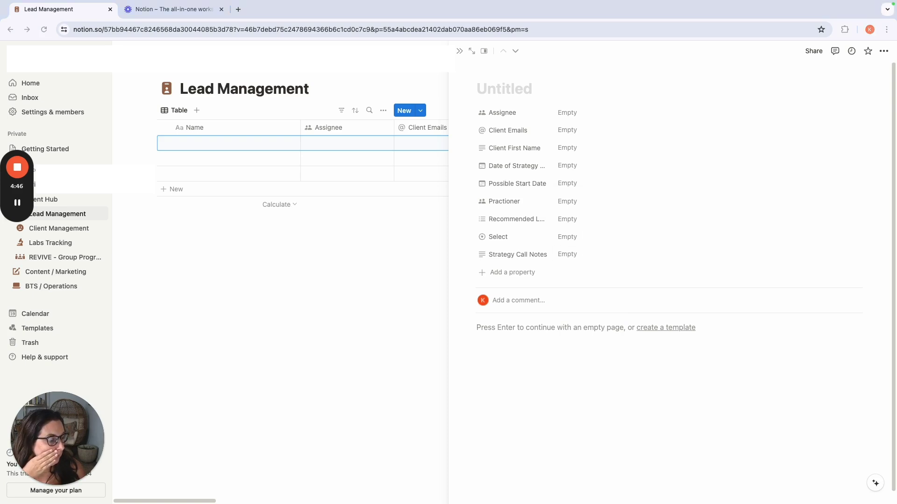
{"action": "left_click", "coordinate": [506, 272]}
{"action": "type", "text": "refer"}
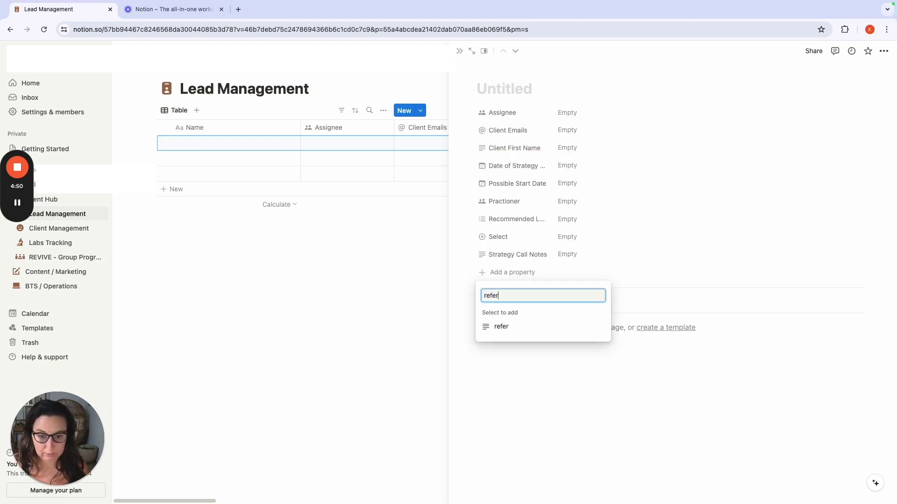
{"action": "left_click", "coordinate": [504, 329]}
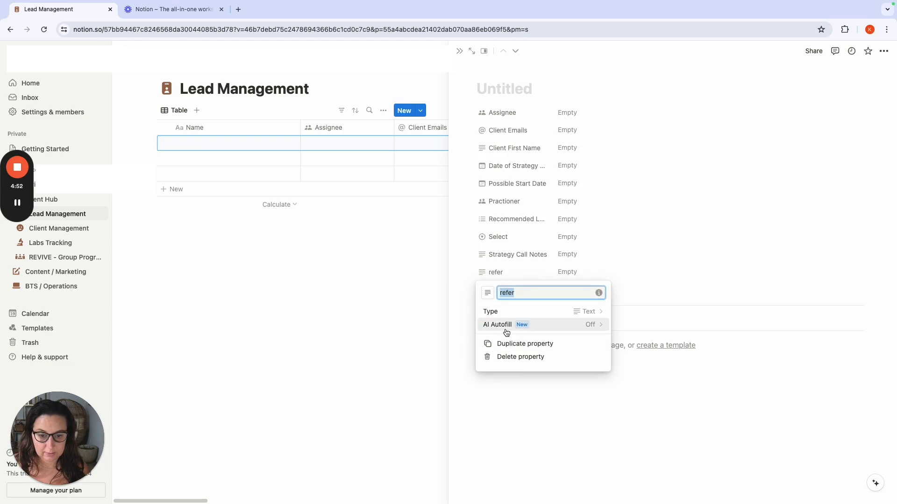
{"action": "type", "text": "Re"}
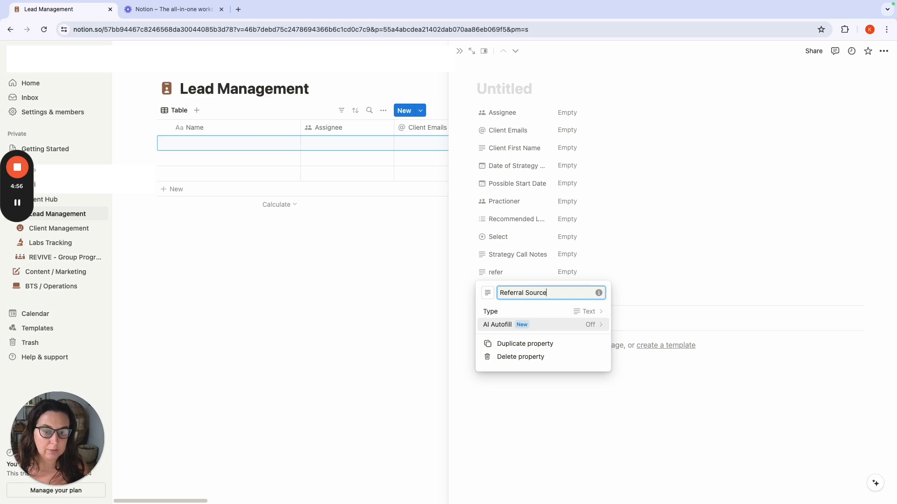
{"action": "key", "text": "Return"}
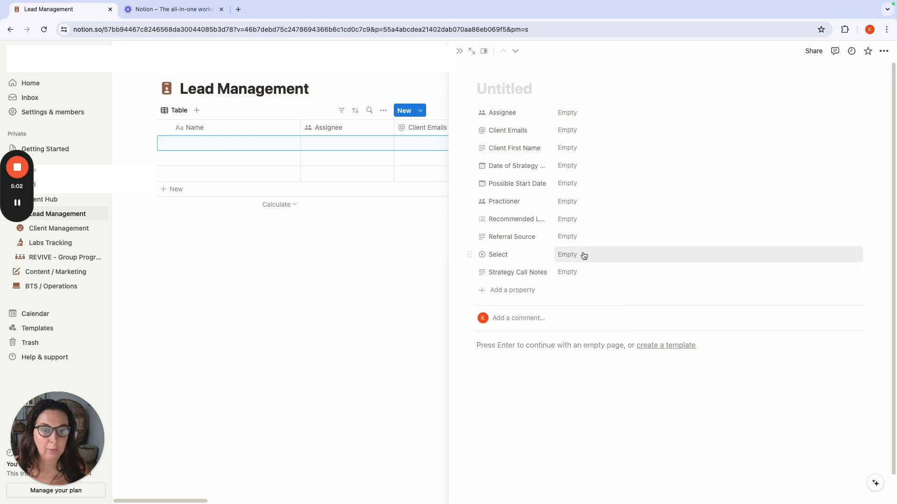
Step: Add a Status property to the lead record, keeping the name "Status"
{"action": "left_click", "coordinate": [519, 292]}
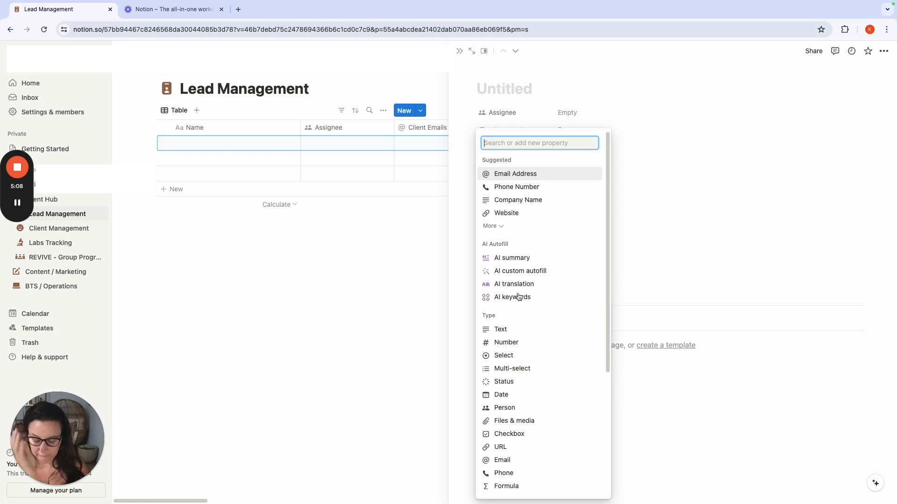
{"action": "type", "text": "Stat"}
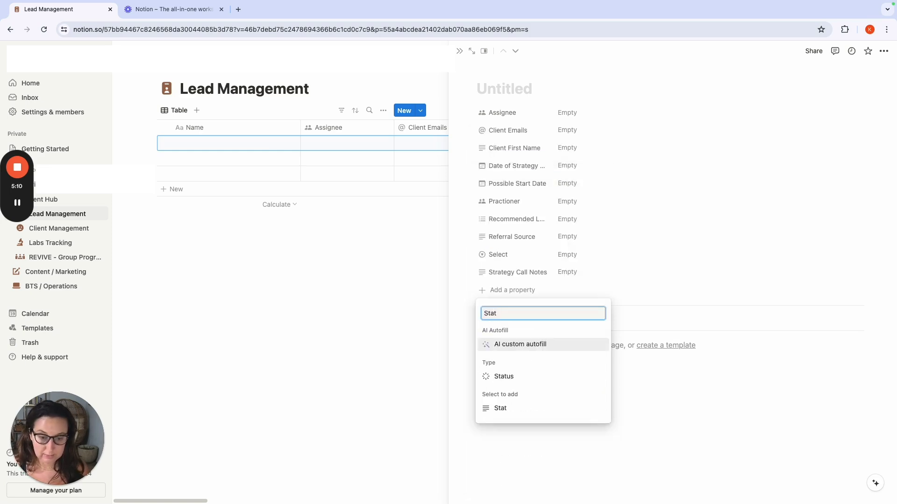
{"action": "key", "text": "BackSpace"}
{"action": "key", "text": "BackSpace"}
{"action": "key", "text": "BackSpace"}
{"action": "type", "text": "ta"}
{"action": "left_click", "coordinate": [514, 377]}
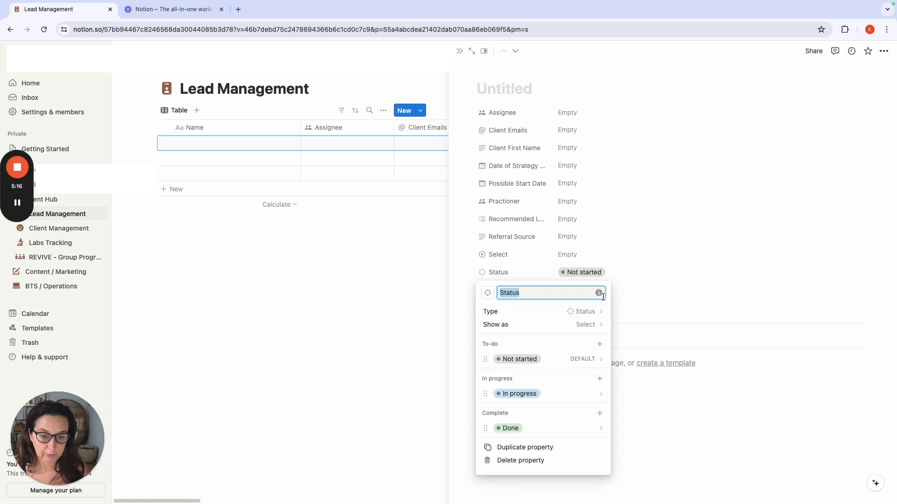
Step: Rename the default To-do option of the Status property to "Call Booked"
{"action": "left_click", "coordinate": [595, 358]}
{"action": "key", "text": "BackSpace"}
{"action": "key", "text": "BackSpace"}
{"action": "key", "text": "BackSpace"}
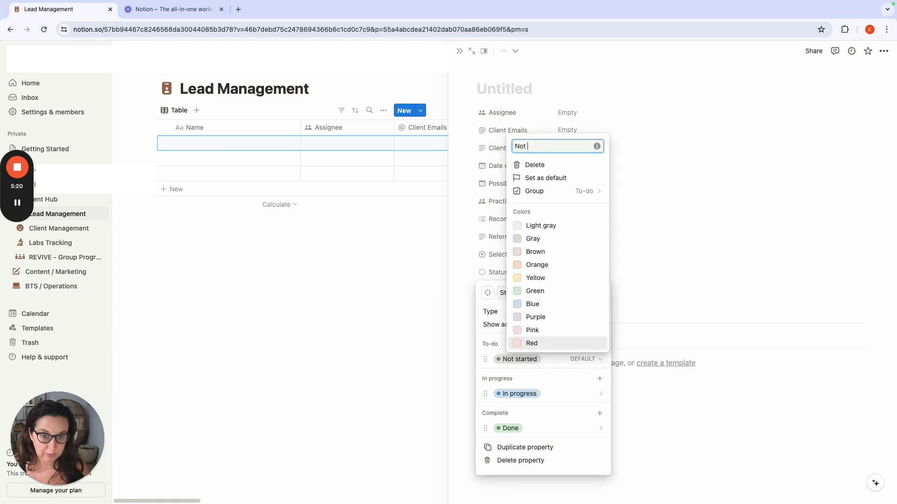
{"action": "key", "text": "BackSpace"}
{"action": "type", "text": "Call"}
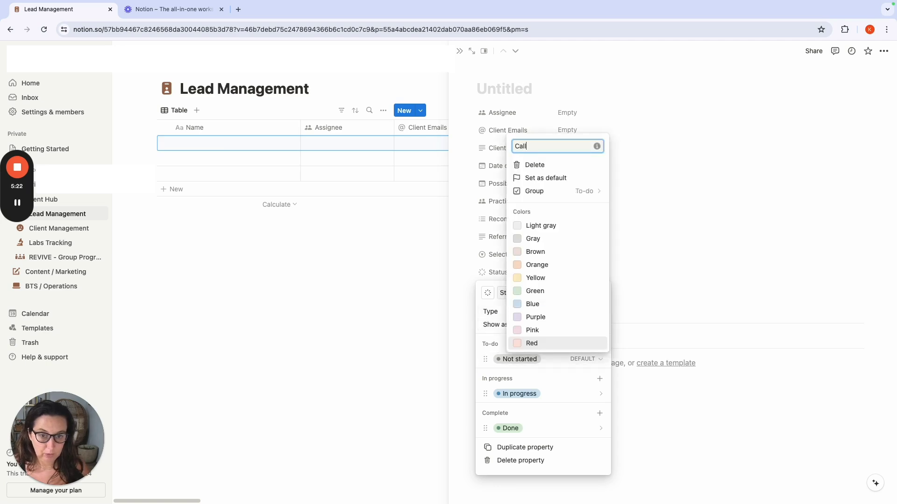
{"action": "type", "text": " Booked"}
{"action": "key", "text": "Return"}
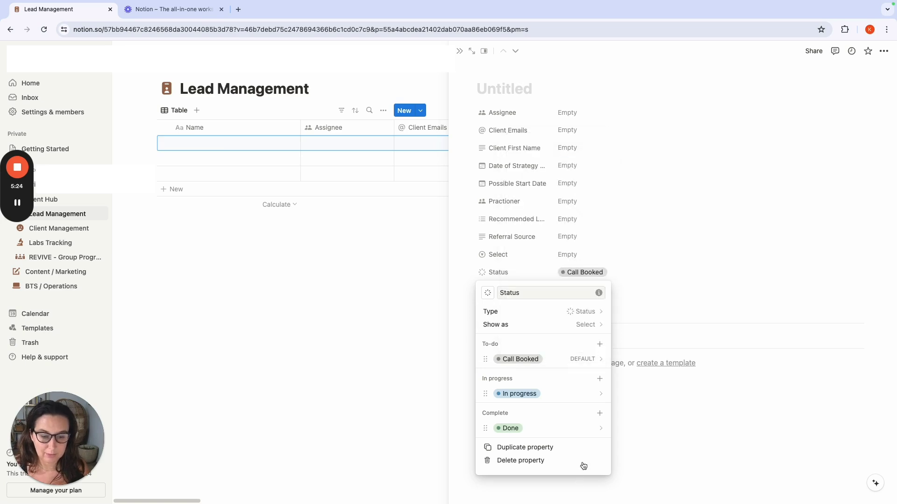
Step: Add the option "Strategy Call Booked" to the To-do group of the Status property
{"action": "left_click", "coordinate": [599, 345]}
{"action": "type", "text": "St"}
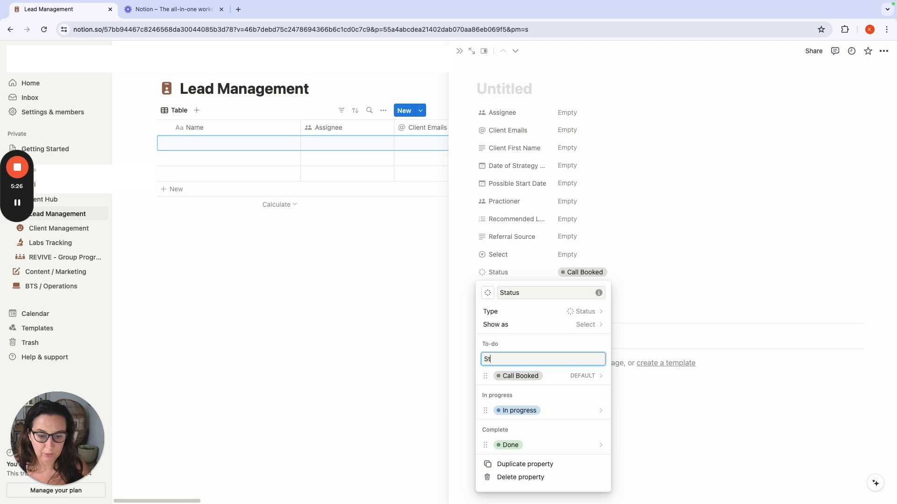
{"action": "type", "text": "rategy Call B"}
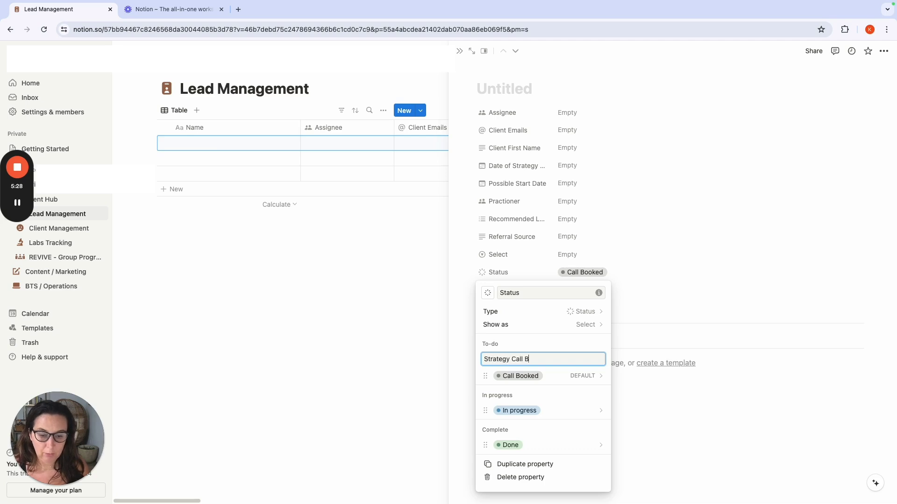
{"action": "type", "text": "o"}
Step: Rename the option in the Status property's In progress group to "Send Follow Up Email"
{"action": "left_click", "coordinate": [601, 410]}
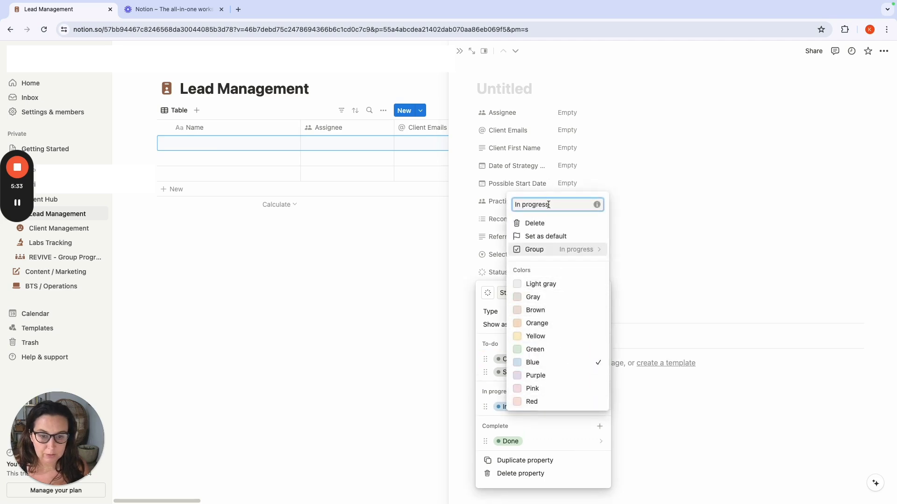
{"action": "double_click", "coordinate": [545, 203]}
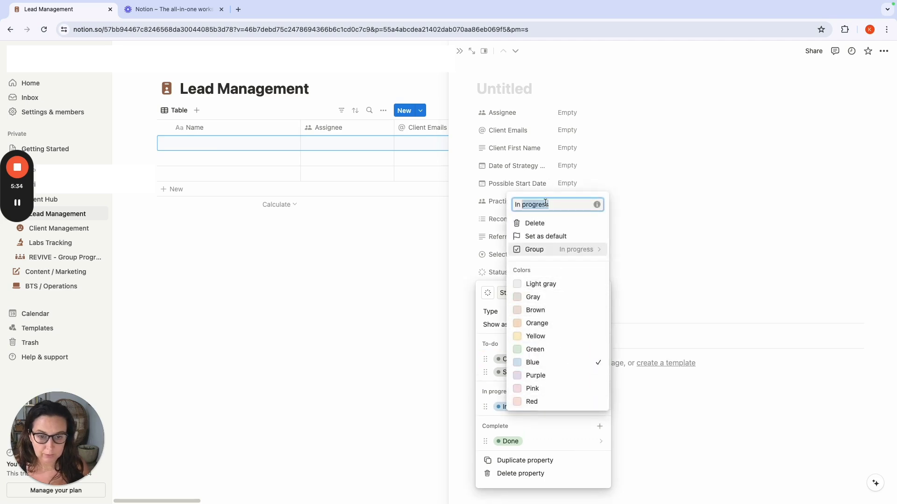
{"action": "key", "text": "ctrl+a"}
{"action": "type", "text": "S"}
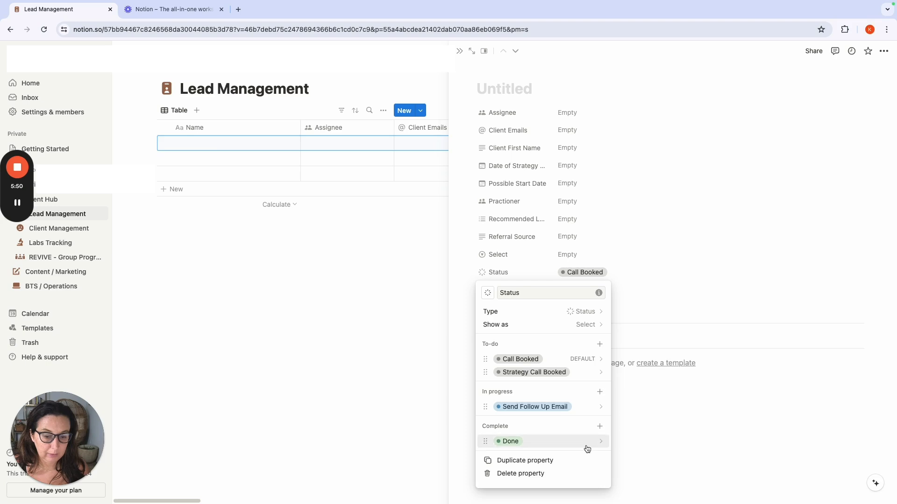
Step: Rename the "Done" option in the Status property's Complete group to "No / Nonresponsive"
{"action": "left_click", "coordinate": [587, 442]}
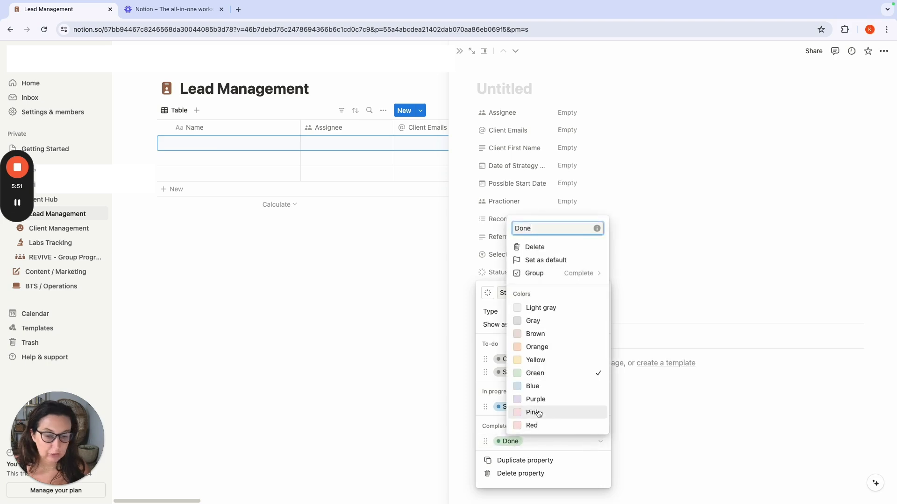
{"action": "double_click", "coordinate": [525, 229]}
{"action": "type", "text": "N"}
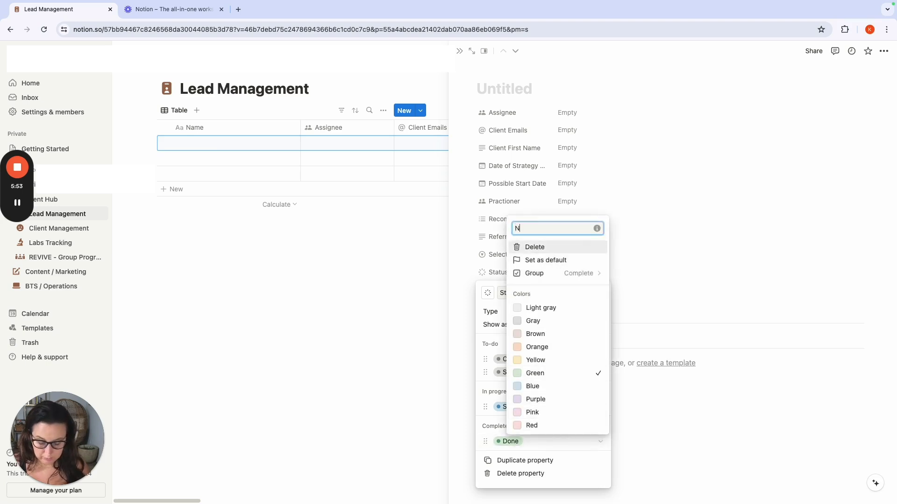
{"action": "type", "text": "o / Non"}
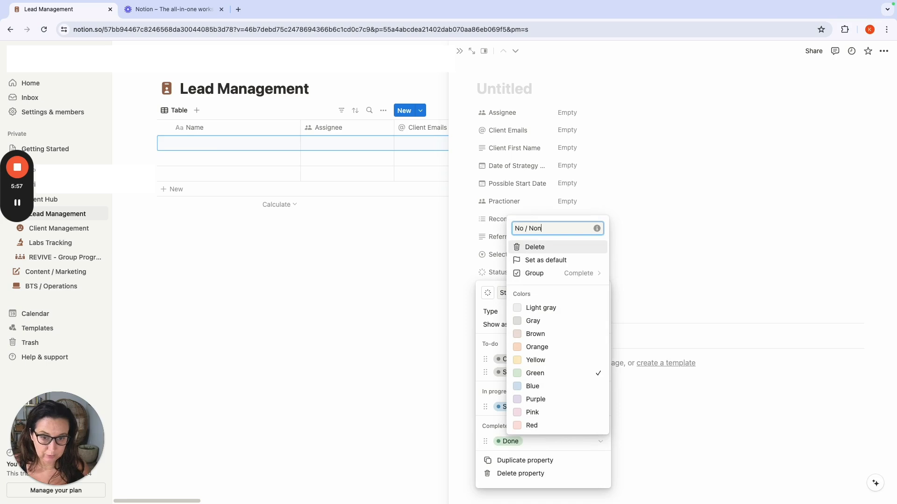
{"action": "type", "text": "r"}
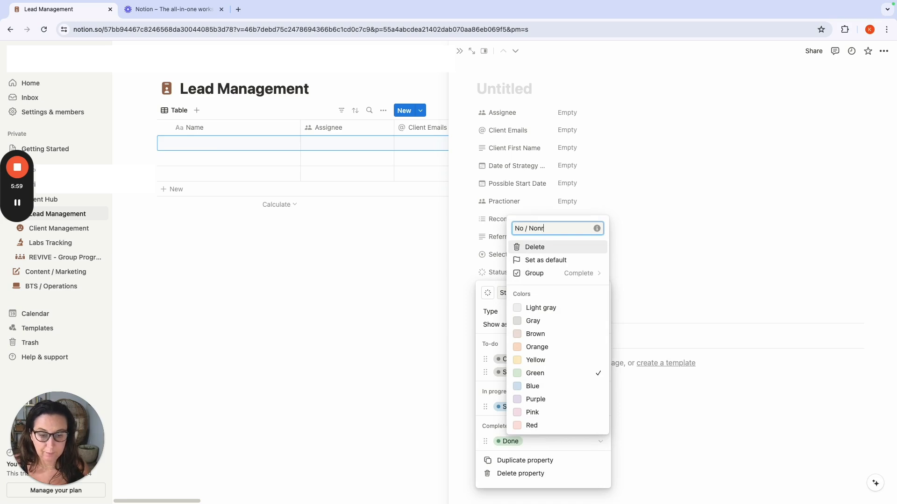
{"action": "type", "text": "esponsive"}
Step: Add the option "Not a Good Fit" to the Complete group and place it below "No / Nonresponsive"
{"action": "left_click", "coordinate": [596, 427]}
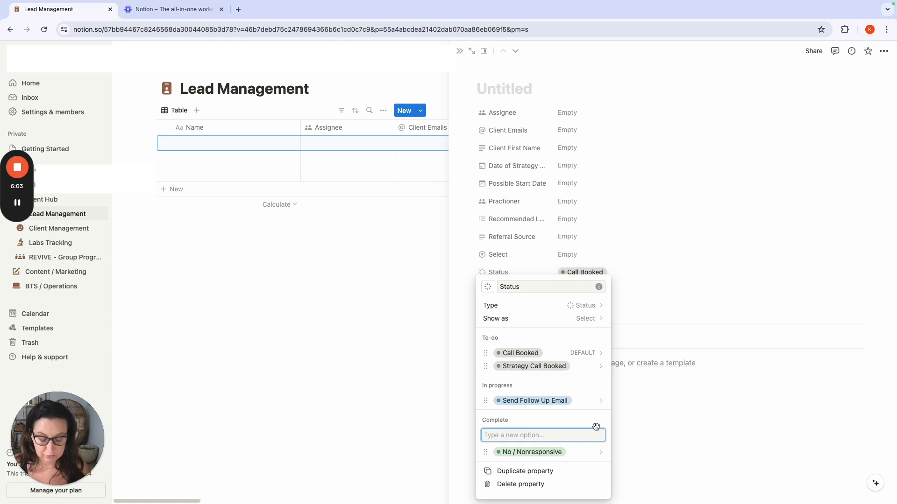
{"action": "type", "text": "Not"}
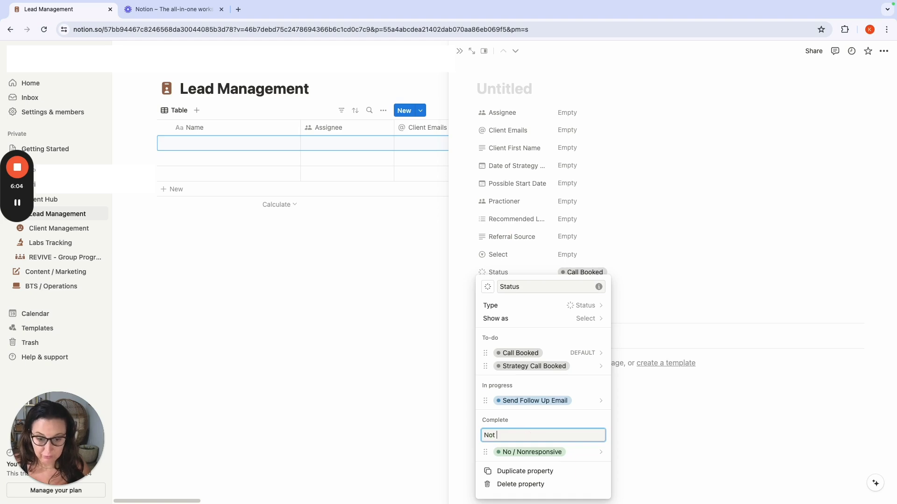
{"action": "type", "text": " a Good Fit"}
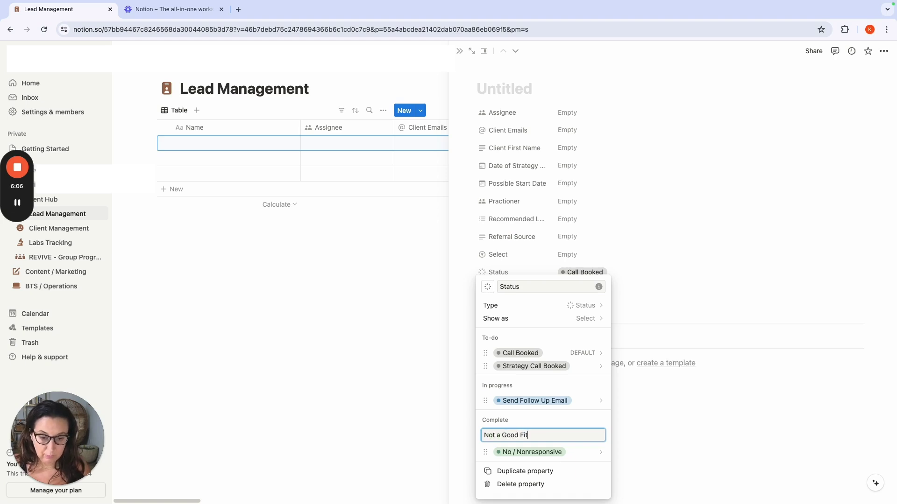
{"action": "key", "text": "Return"}
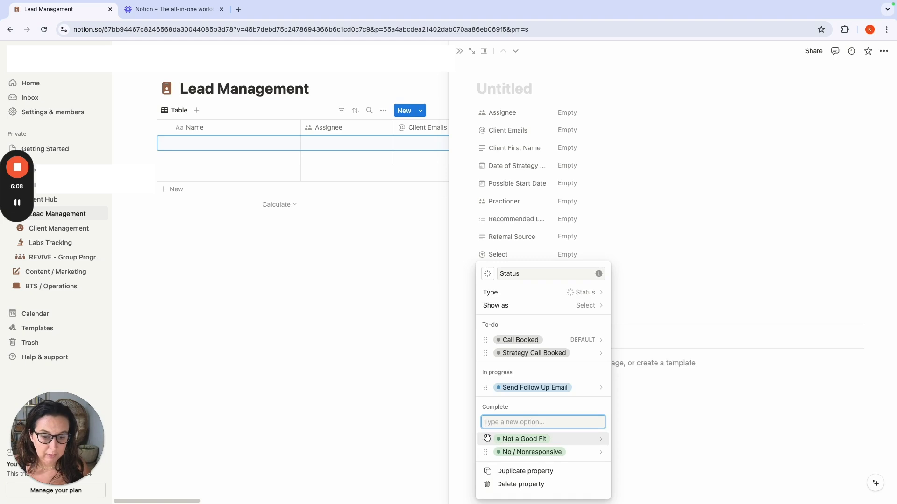
{"action": "left_click_drag", "start_coordinate": [485, 439], "coordinate": [486, 452]}
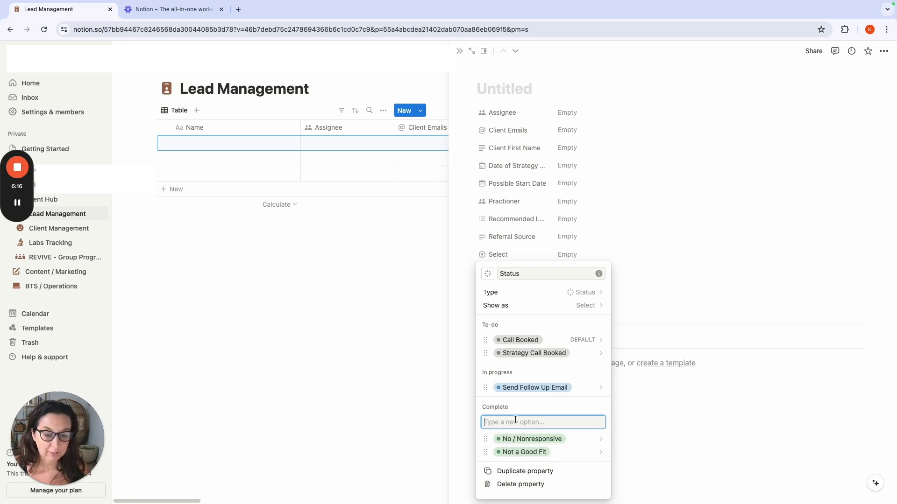
Step: Add the option "Package Purchaseed" to the Complete group of the Status property
{"action": "type", "text": "("}
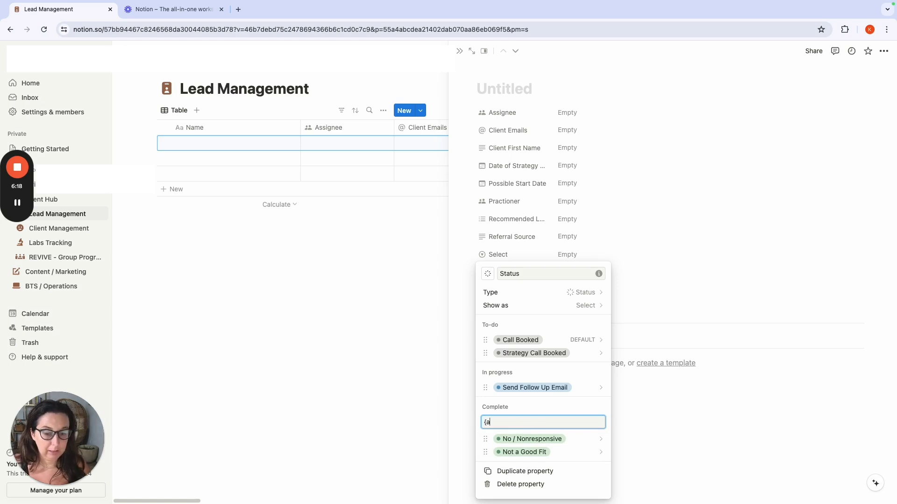
{"action": "type", "text": "ackage Purchase"}
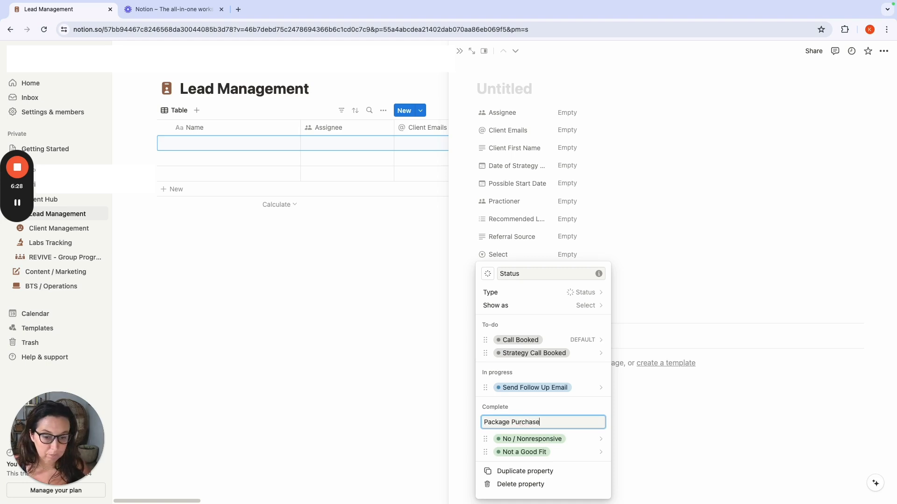
{"action": "type", "text": "ed"}
{"action": "key", "text": "Return"}
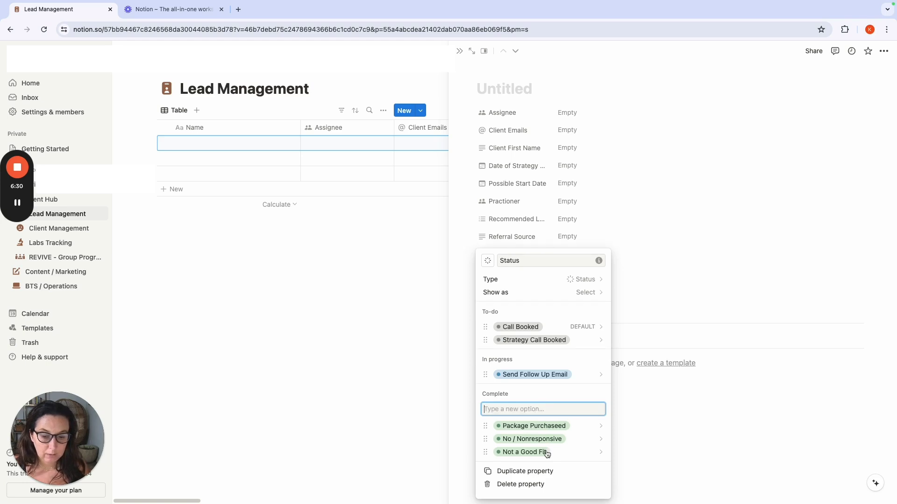
Step: Rename the "Not a Good Fit" status option to "Not a Good Fit / Strategy Call No"
{"action": "left_click", "coordinate": [581, 453]}
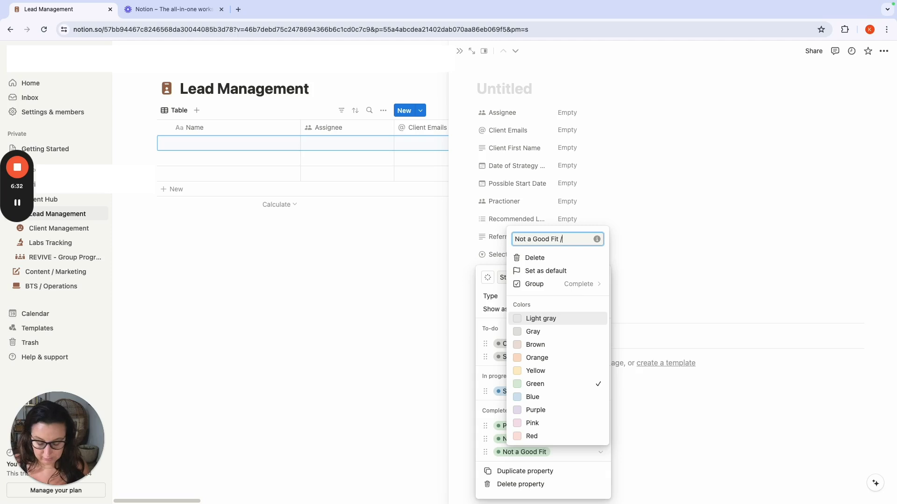
{"action": "type", "text": "/ Strategy Call No"}
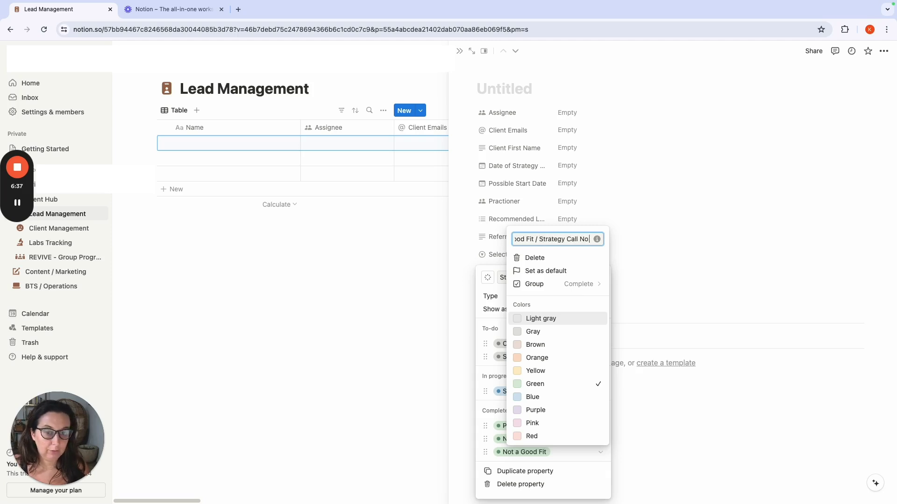
{"action": "key", "text": "Return"}
Step: Color the "Not a Good Fit" status option red and "No / Nonresponsive" purple, and close the Status property settings
{"action": "left_click", "coordinate": [597, 452]}
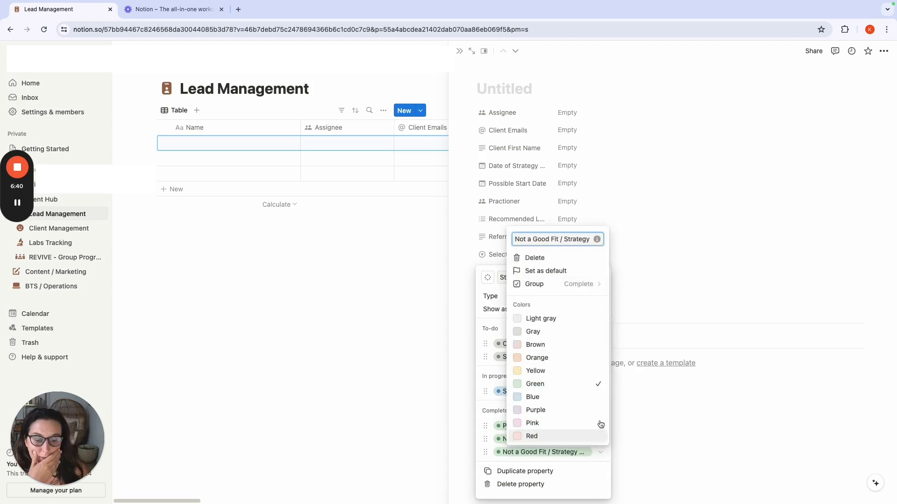
{"action": "left_click", "coordinate": [561, 437]}
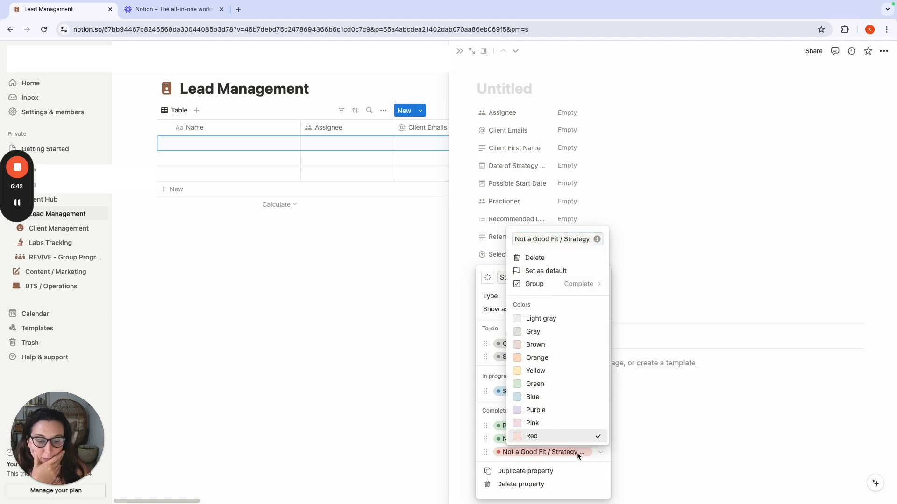
{"action": "left_click", "coordinate": [576, 453]}
{"action": "left_click", "coordinate": [598, 440]}
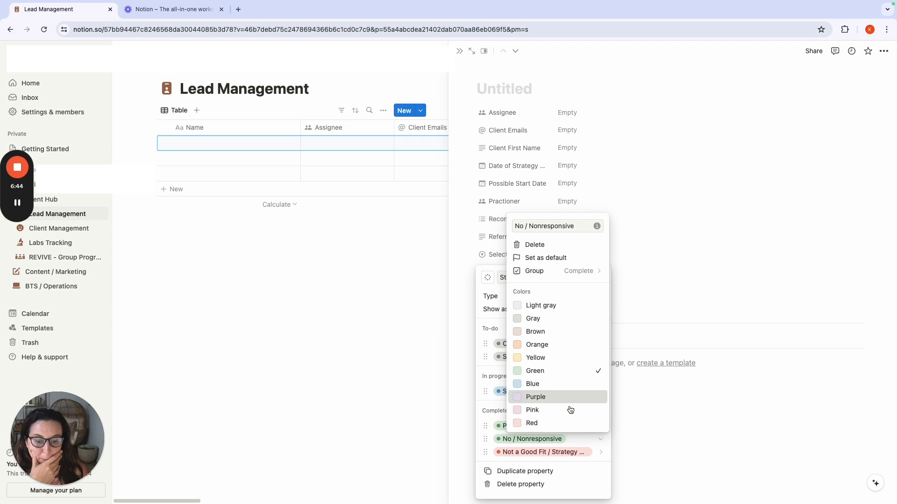
{"action": "left_click", "coordinate": [570, 396]}
{"action": "left_click", "coordinate": [589, 440]}
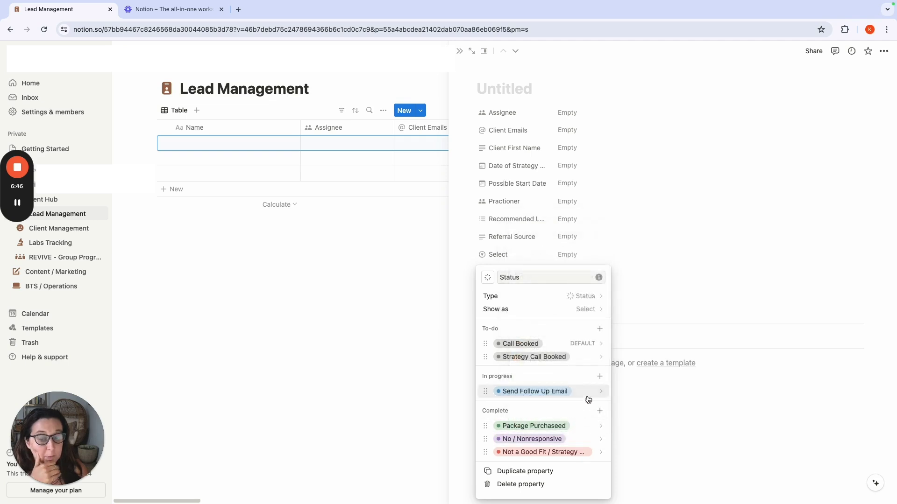
{"action": "left_click", "coordinate": [567, 239]}
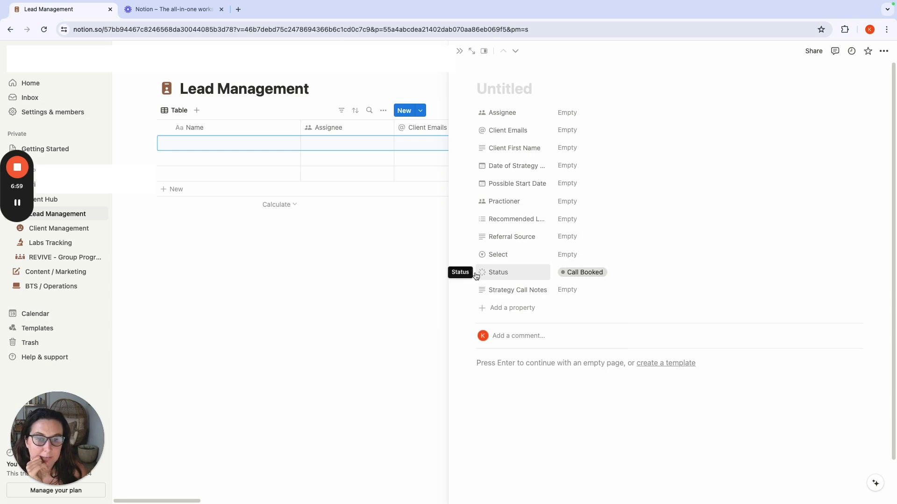
Step: Move the Status property directly below Assignee and add a checkbox property named "Follow Email #1 Sent"
{"action": "left_click_drag", "start_coordinate": [469, 272], "coordinate": [480, 132]}
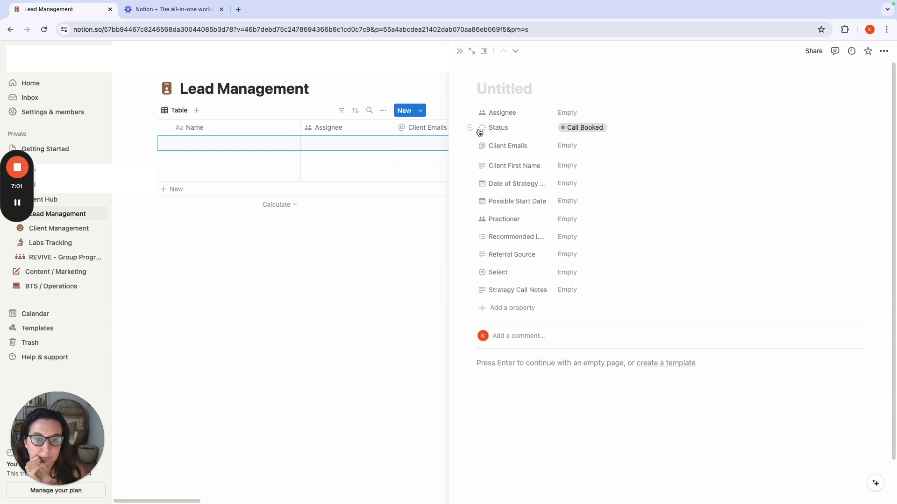
{"action": "left_click", "coordinate": [506, 308]}
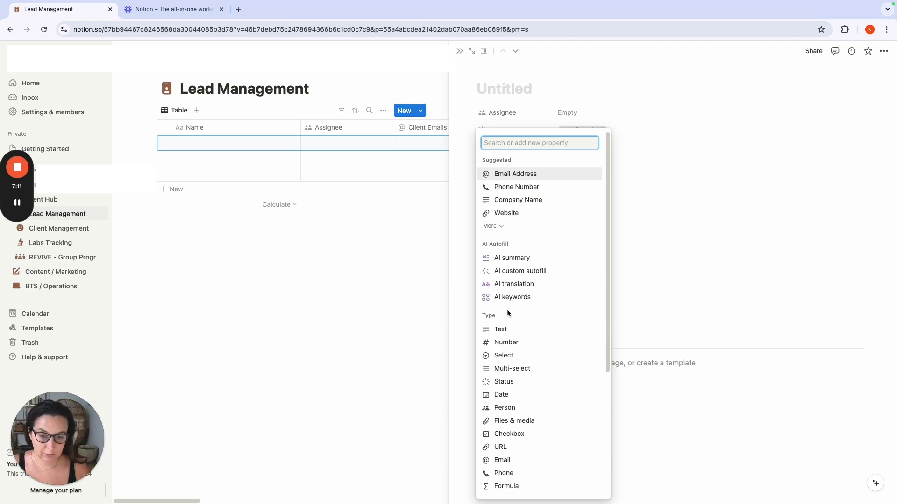
{"action": "left_click", "coordinate": [522, 436]}
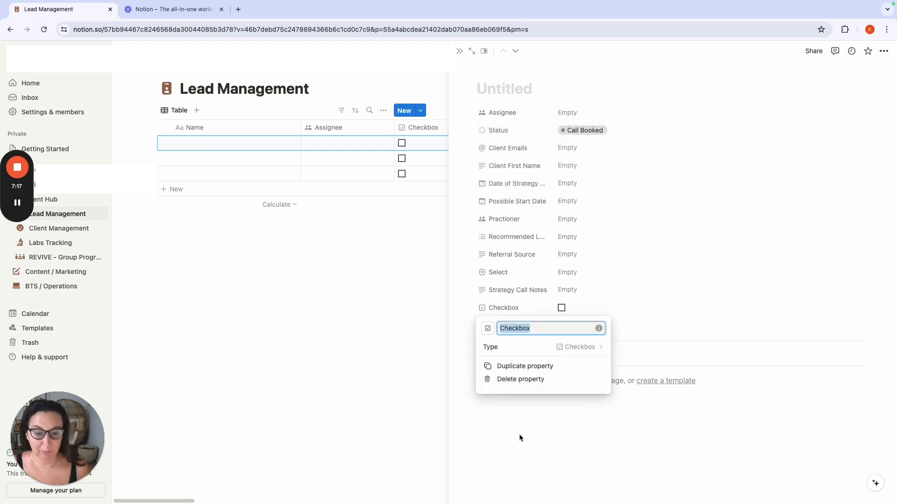
{"action": "type", "text": "Fol"}
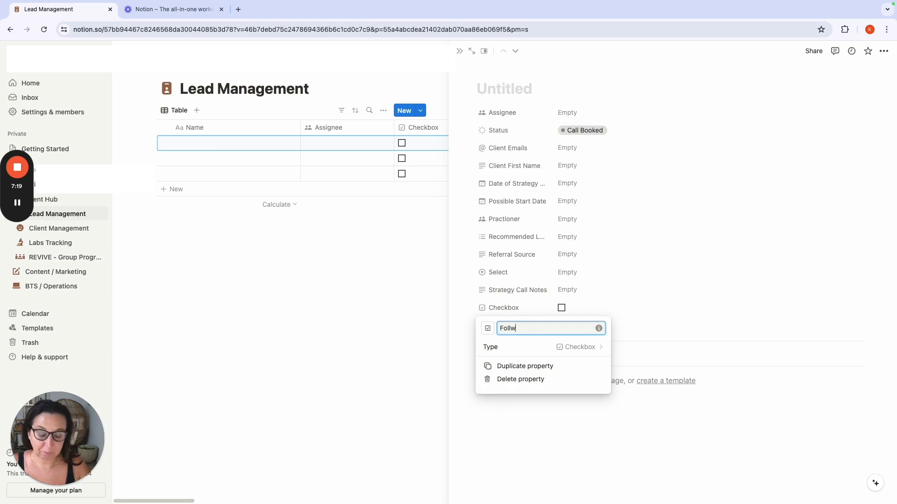
{"action": "type", "text": "lw"}
{"action": "key", "text": "BackSpace"}
{"action": "type", "text": "ow Email #1 Sent"}
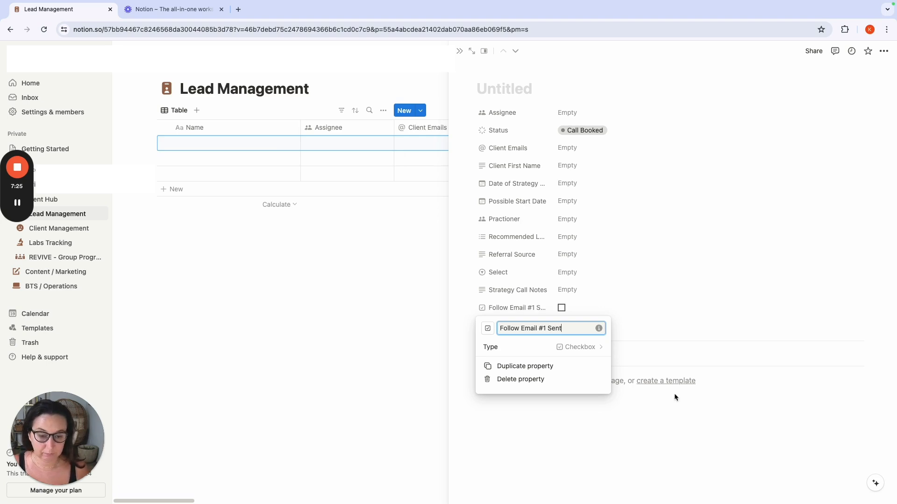
{"action": "left_click", "coordinate": [674, 397]}
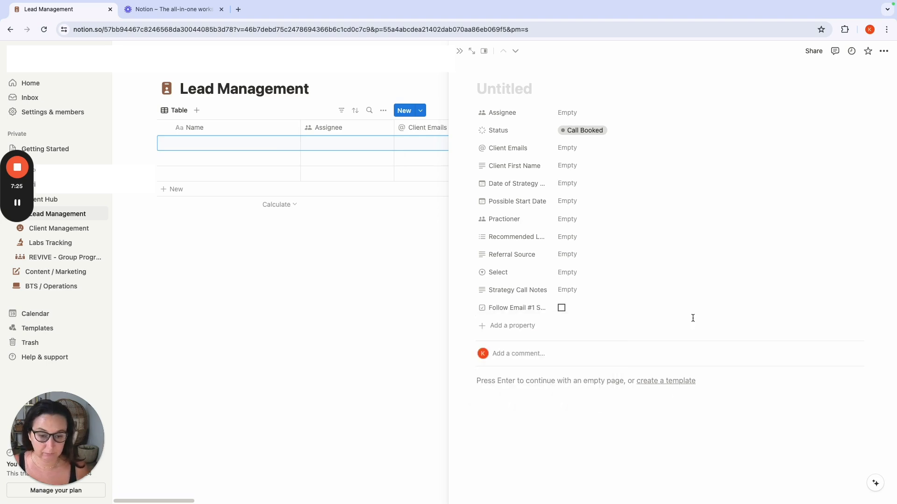
Step: Add a new text property named "Follow Up Email #2 Sent" to the lead page
{"action": "left_click", "coordinate": [511, 326]}
{"action": "type", "text": "Follow UP"}
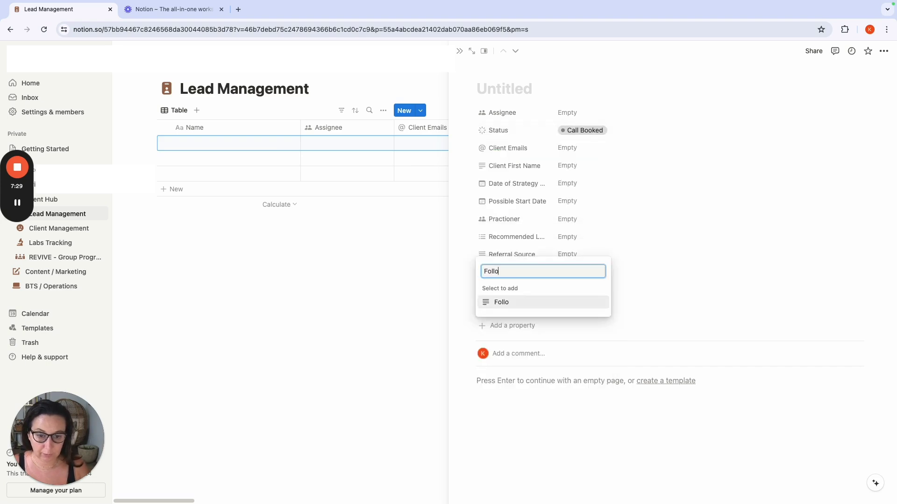
{"action": "key", "text": "BackSpace"}
{"action": "key", "text": "BackSpace"}
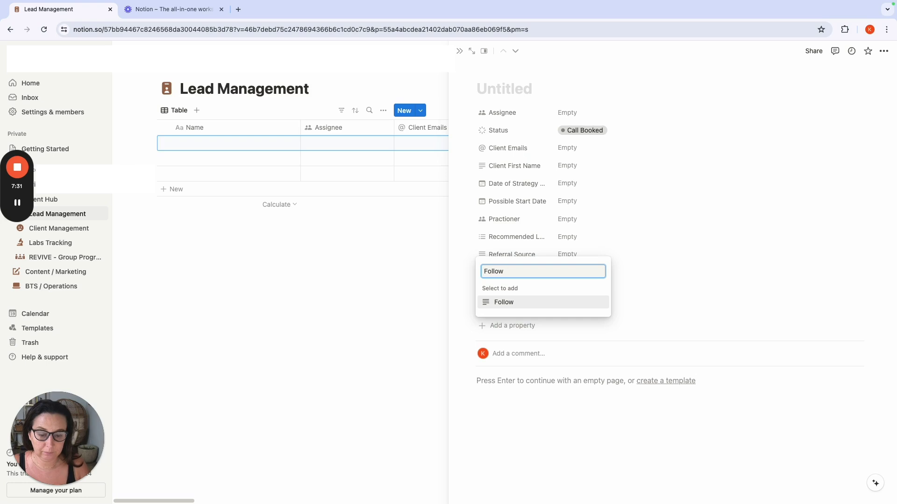
{"action": "type", "text": "Up Email "}
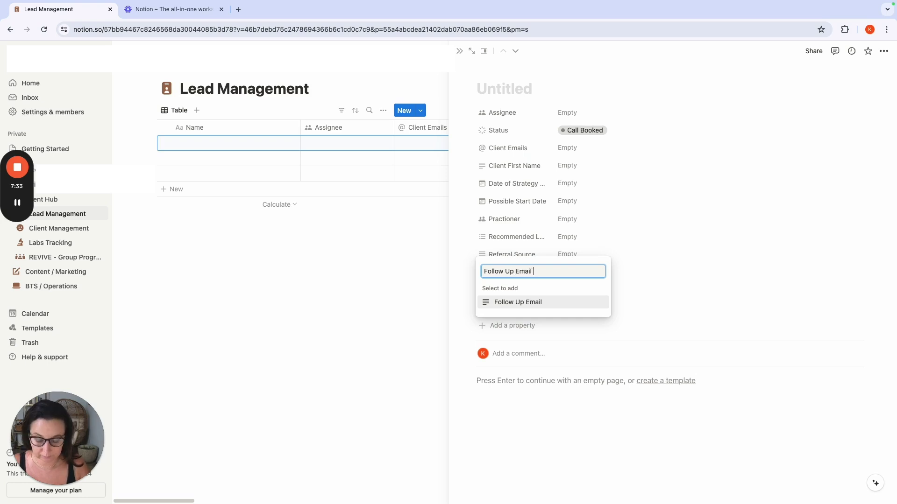
{"action": "type", "text": "#2 Sen"}
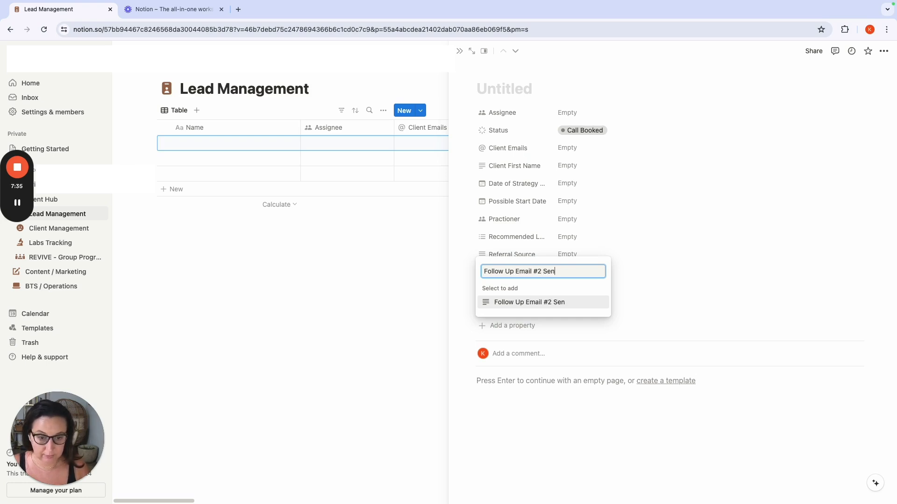
{"action": "type", "text": "t"}
{"action": "key", "text": "Return"}
{"action": "left_click", "coordinate": [620, 328]}
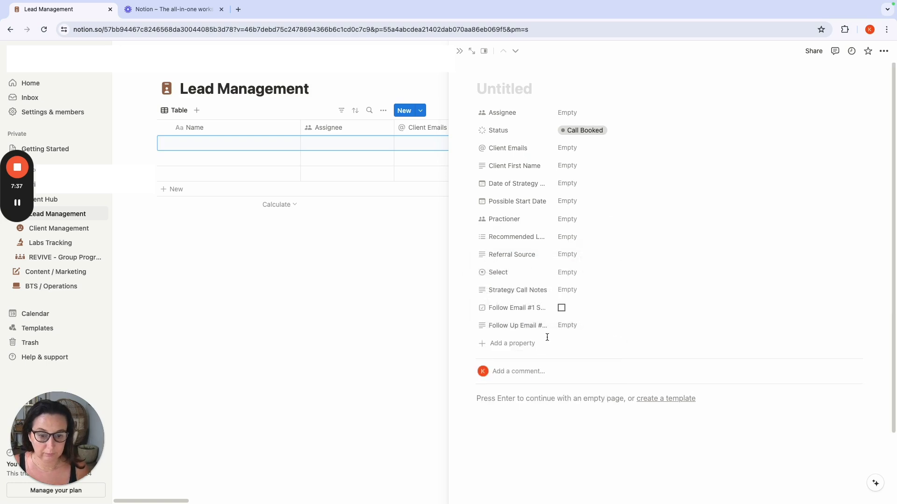
Step: Change the type of the "Follow Up Email #2 Sent" property to Checkbox
{"action": "left_click", "coordinate": [493, 327]}
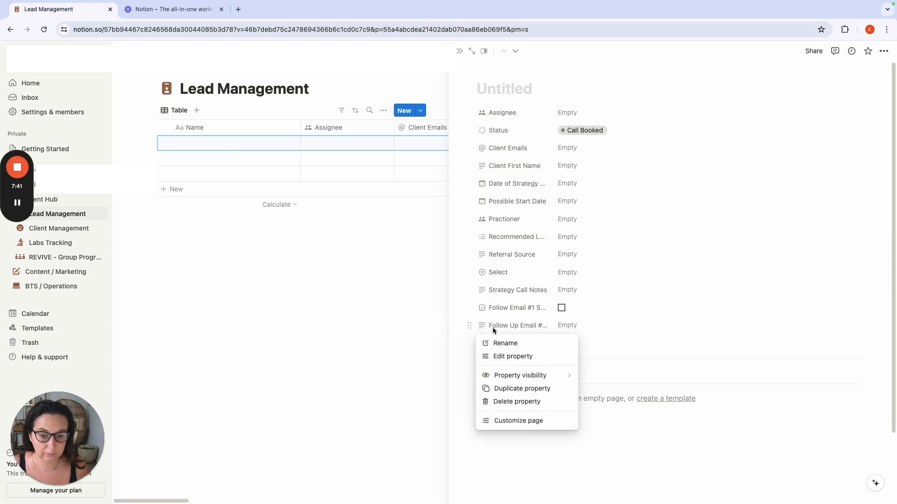
{"action": "left_click", "coordinate": [518, 356]}
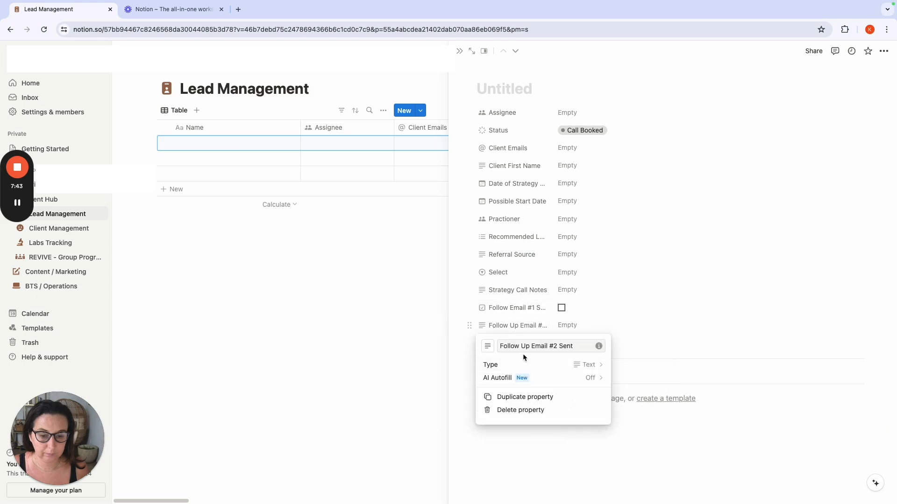
{"action": "left_click", "coordinate": [592, 366]}
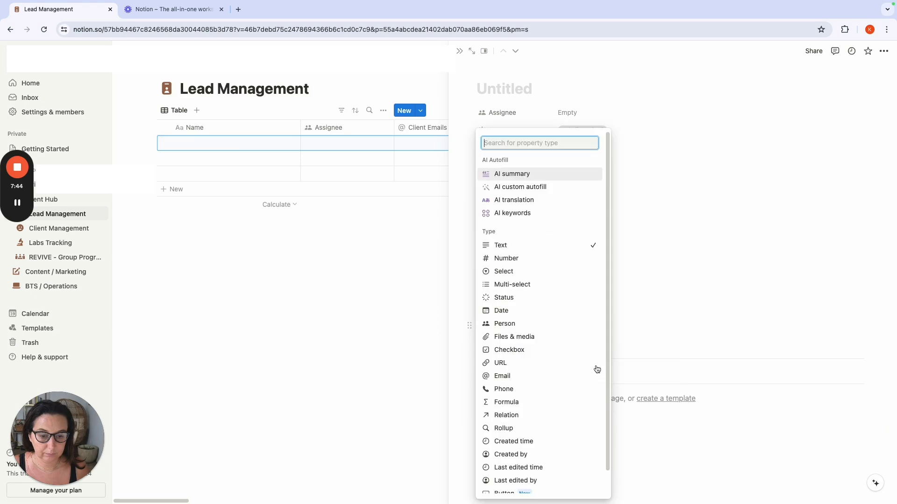
{"action": "left_click", "coordinate": [548, 352]}
{"action": "left_click", "coordinate": [639, 332]}
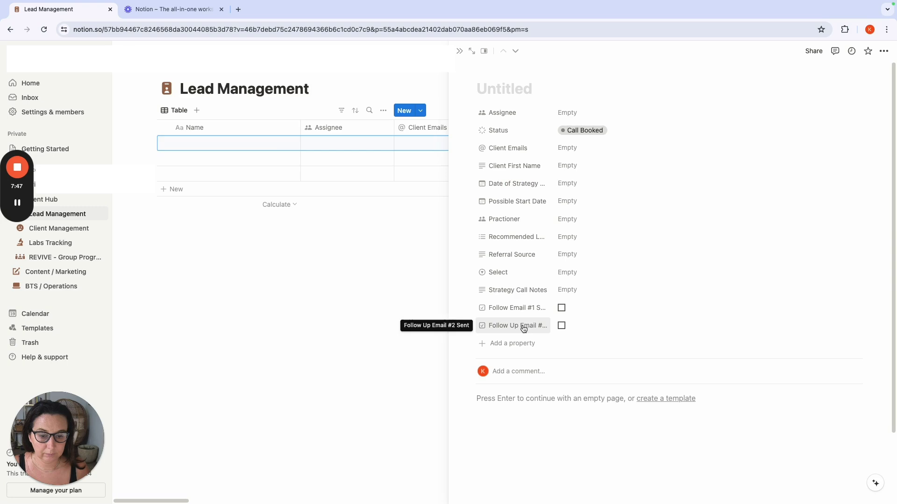
Step: Try to add a property named "Follow Up Email #3 Sent" to the lead page
{"action": "left_click", "coordinate": [499, 344]}
{"action": "type", "text": "F"}
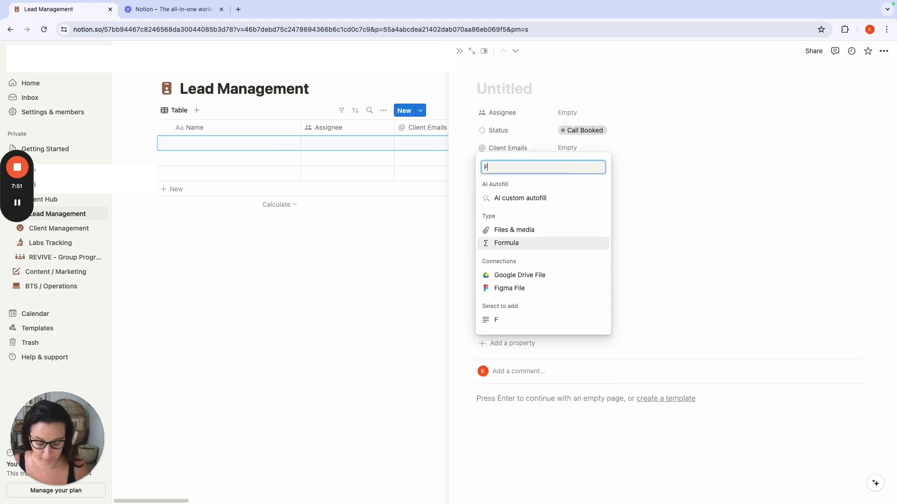
{"action": "type", "text": "ollow Up Emai"}
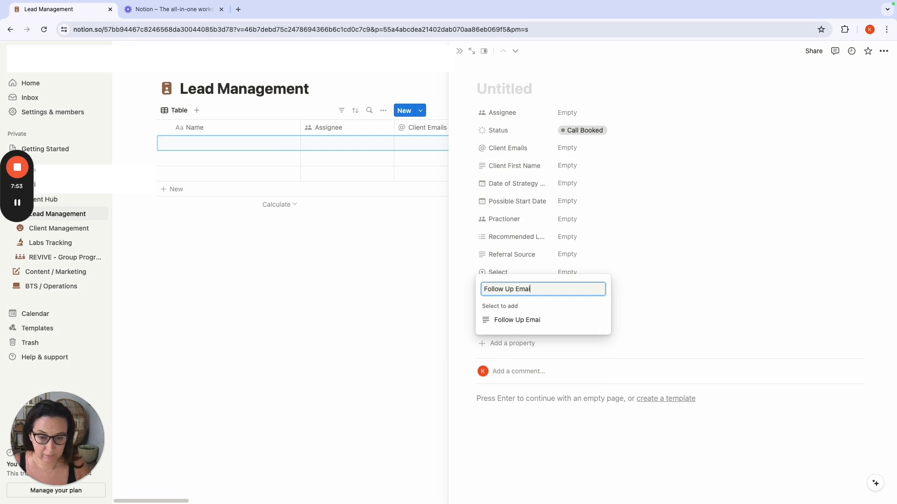
{"action": "type", "text": "l #3 "}
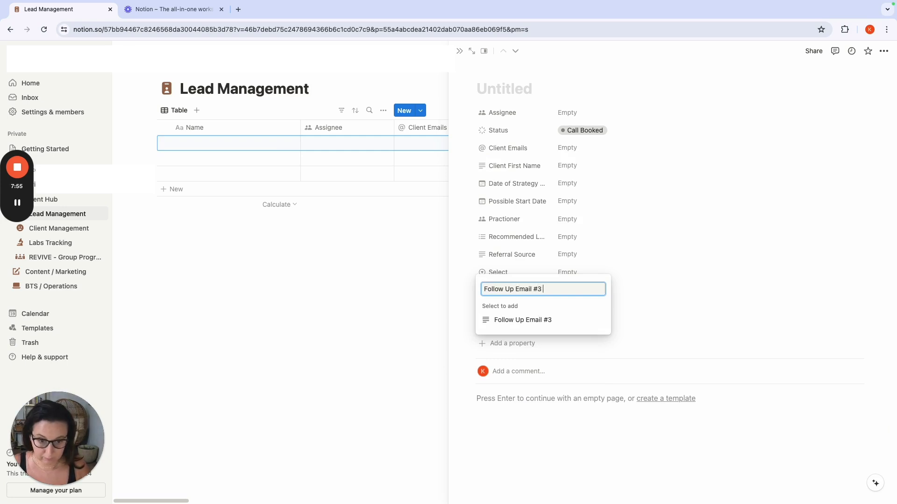
{"action": "type", "text": "Sent"}
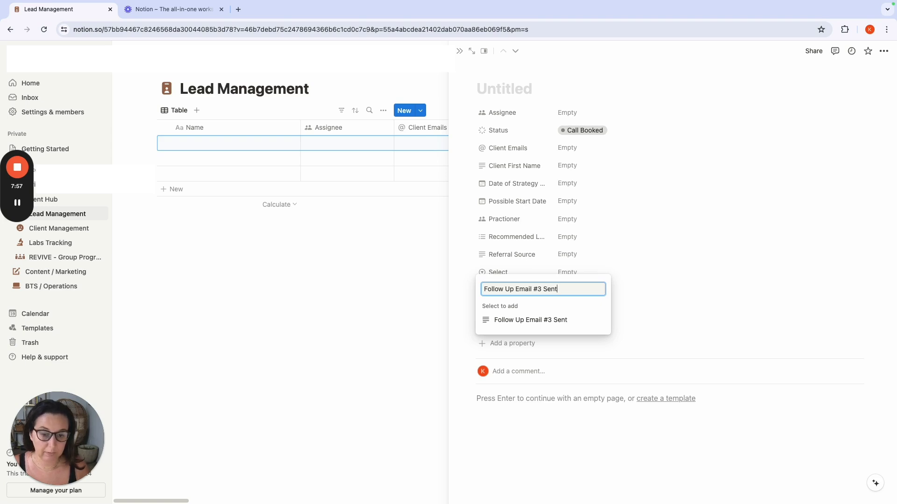
{"action": "key", "text": "Return"}
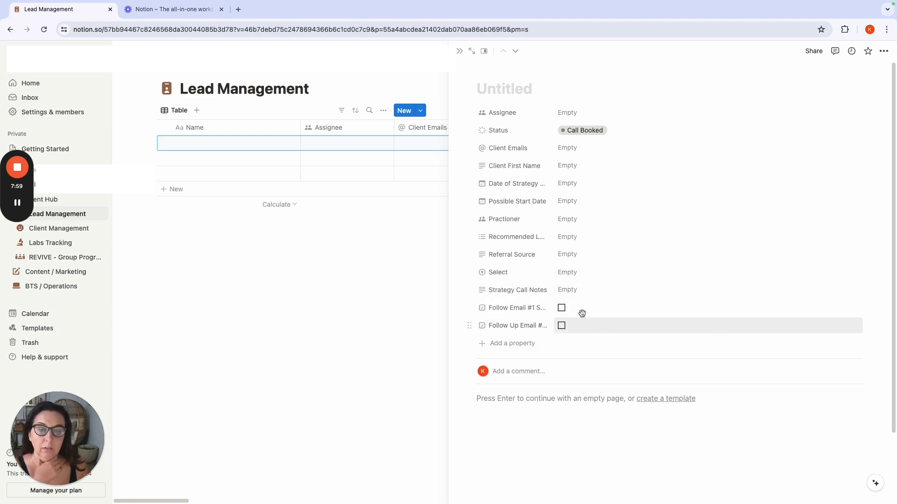
Step: Return to the full table, rename the Name column to "Client Name" and give it the stacked person cards icon
{"action": "left_click", "coordinate": [459, 50]}
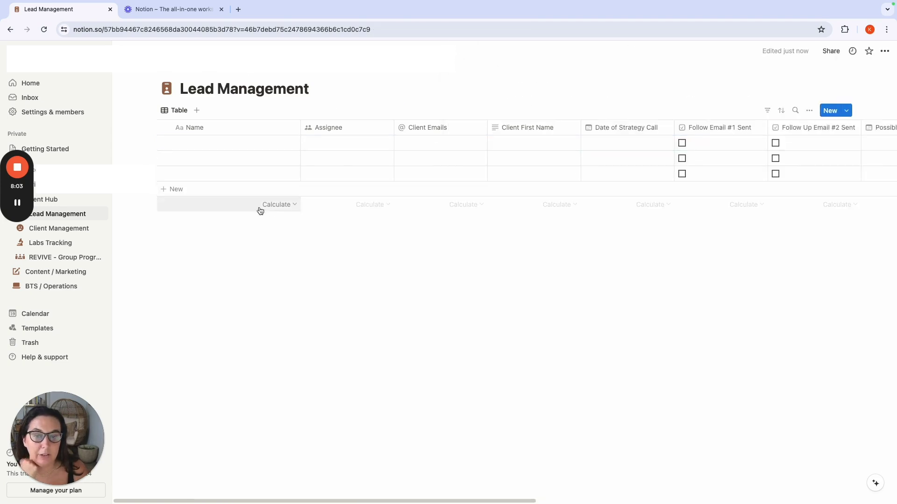
{"action": "left_click", "coordinate": [236, 130]}
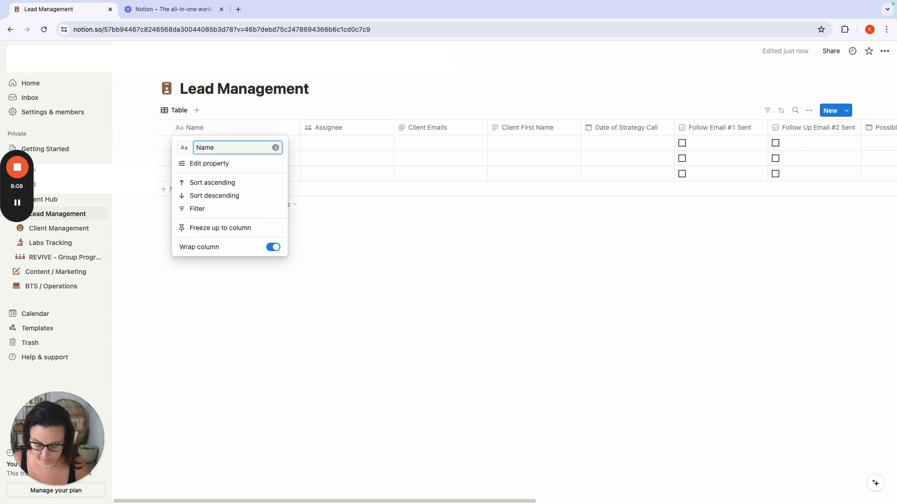
{"action": "type", "text": "Client"}
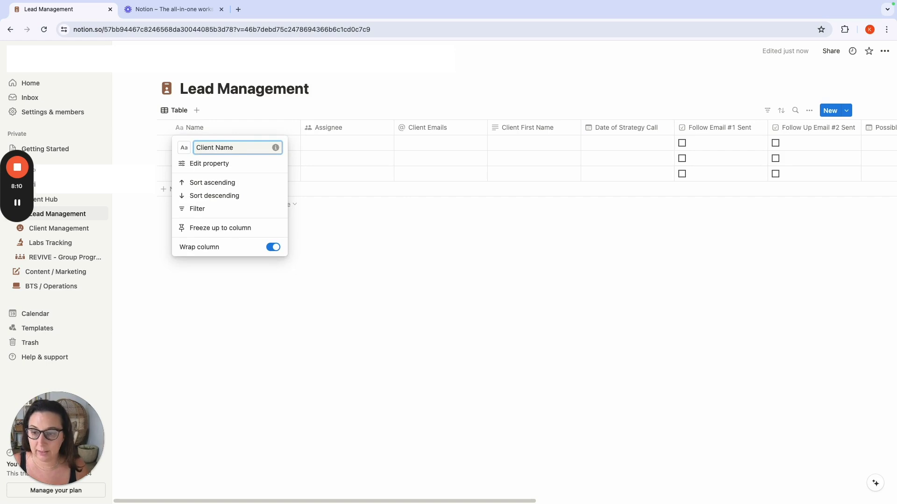
{"action": "left_click", "coordinate": [184, 148]}
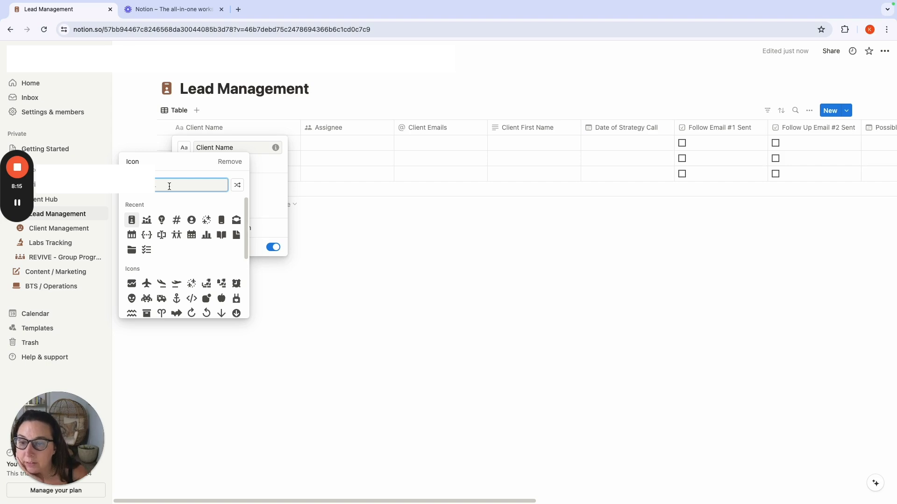
{"action": "type", "text": "per"}
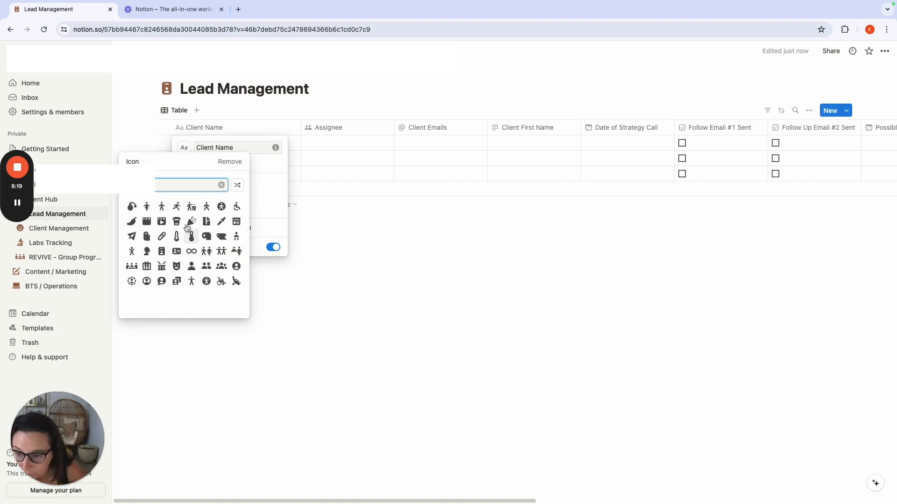
{"action": "left_click", "coordinate": [177, 280]}
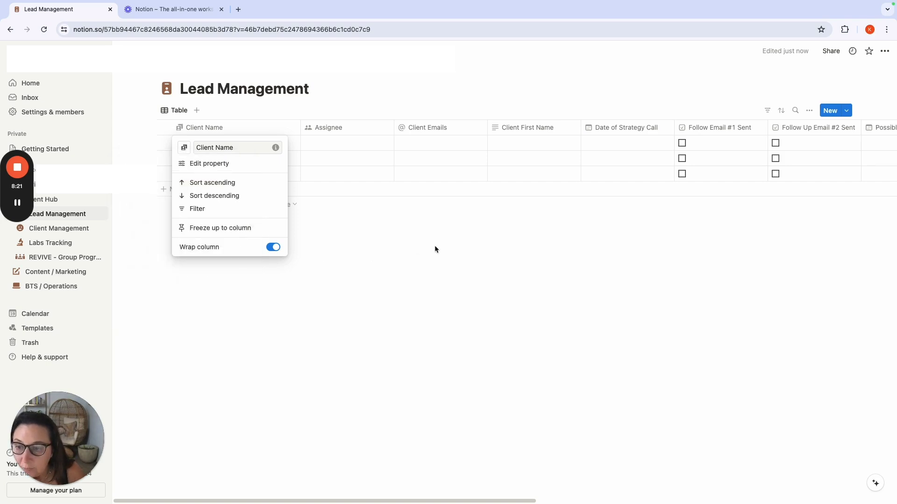
{"action": "left_click", "coordinate": [382, 201]}
Step: Change the icon of the Client Emails column to the open envelope, searching the icons for "ema"
{"action": "left_click", "coordinate": [324, 130]}
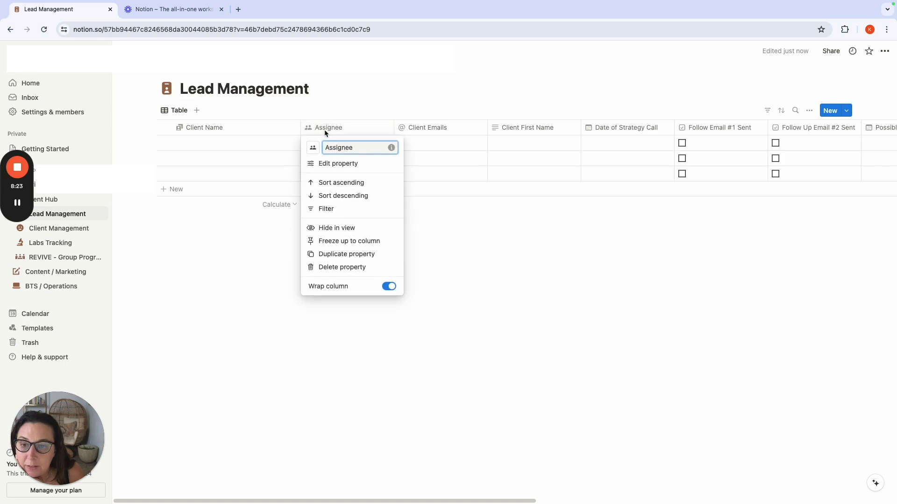
{"action": "left_click", "coordinate": [358, 128]}
{"action": "left_click", "coordinate": [418, 130]}
{"action": "left_click", "coordinate": [406, 147]}
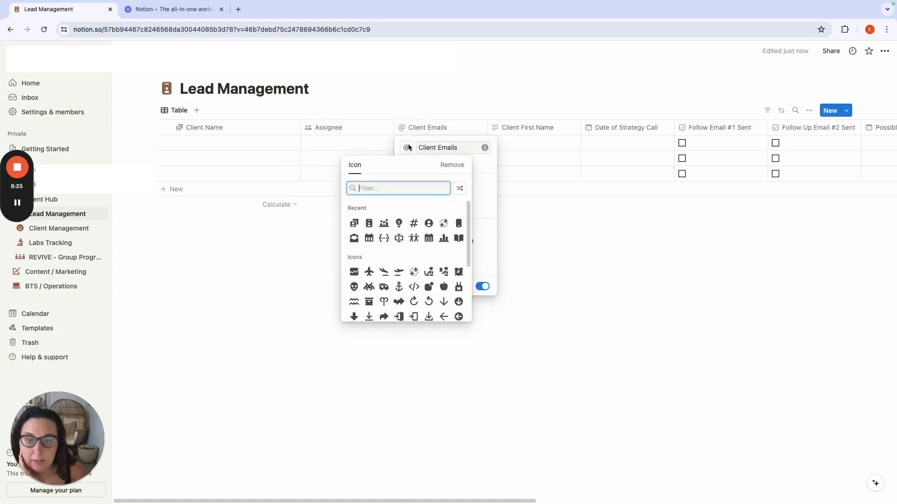
{"action": "type", "text": "ema"}
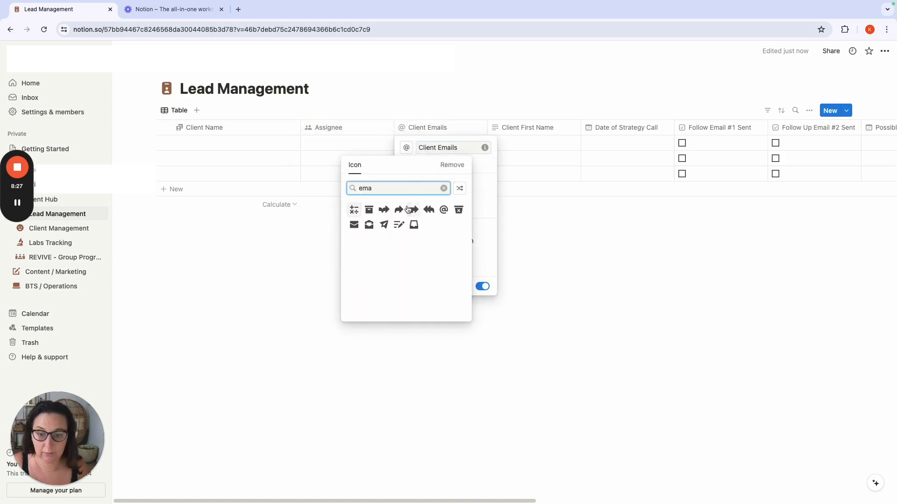
{"action": "left_click", "coordinate": [369, 224]}
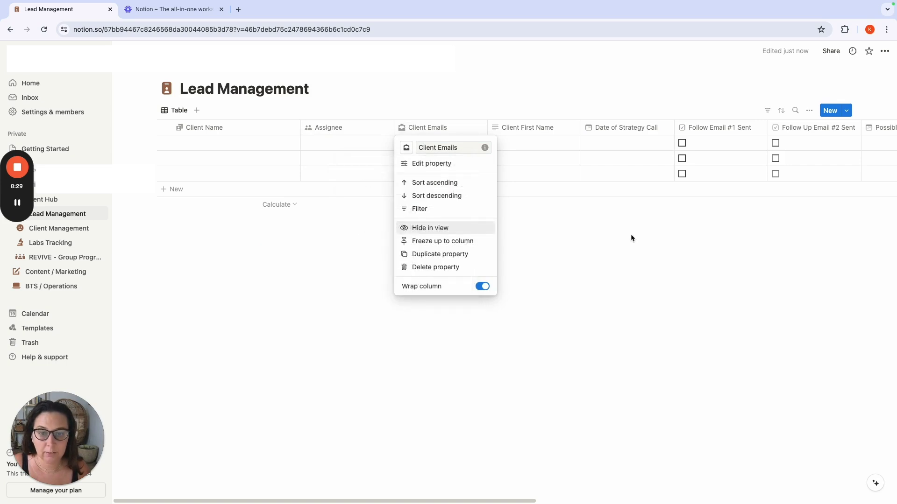
{"action": "left_click", "coordinate": [631, 234]}
Step: Change the icon of the Client First Name column to the text-entry cursor, searching the icons for "typ"
{"action": "left_click", "coordinate": [498, 127]}
{"action": "left_click", "coordinate": [500, 148]}
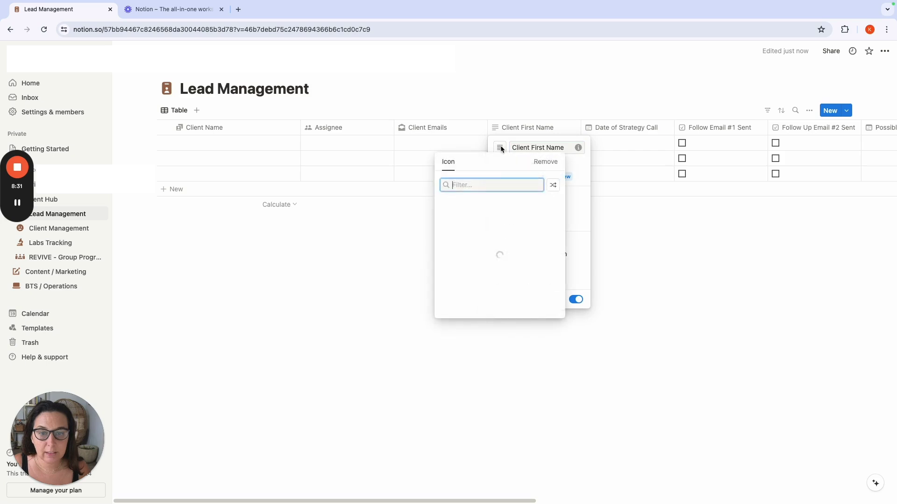
{"action": "type", "text": "typ"}
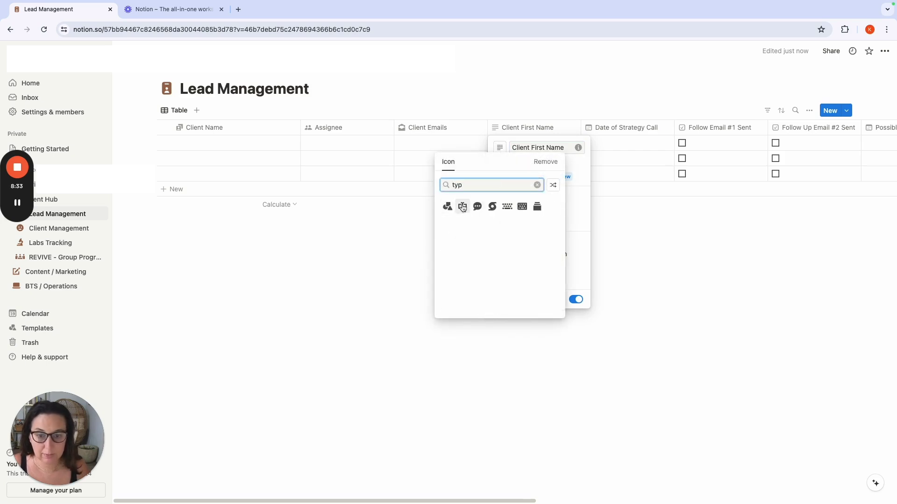
{"action": "left_click", "coordinate": [462, 206]}
{"action": "left_click", "coordinate": [638, 192]}
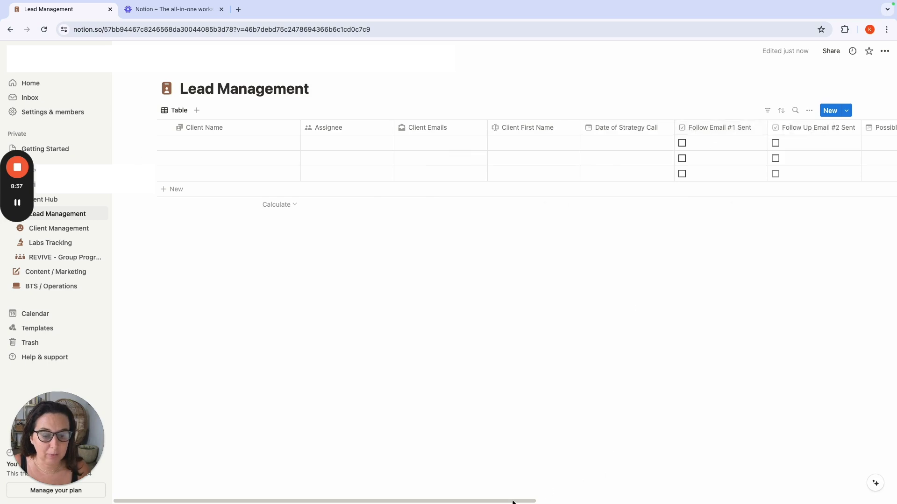
Step: Change the icon of the Recommended Labs column to the microscope, searching the icons for "sci"
{"action": "left_click_drag", "start_coordinate": [514, 500], "coordinate": [738, 482]}
{"action": "left_click", "coordinate": [647, 129]}
{"action": "left_click", "coordinate": [650, 148]}
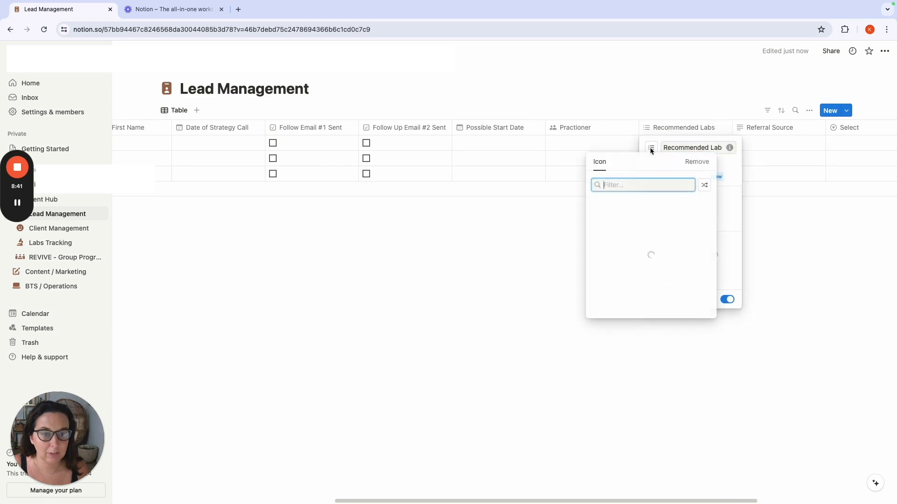
{"action": "type", "text": "lab"}
{"action": "key", "text": "BackSpace"}
{"action": "key", "text": "BackSpace"}
{"action": "key", "text": "BackSpace"}
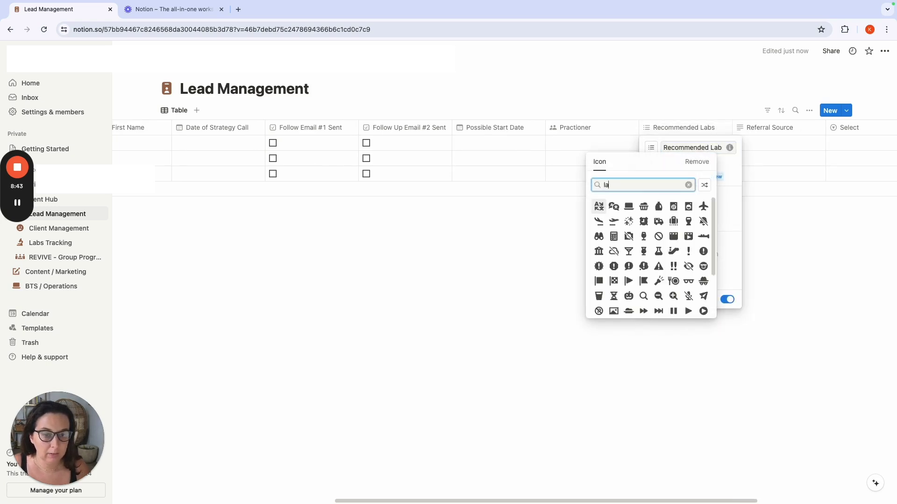
{"action": "type", "text": "sci"}
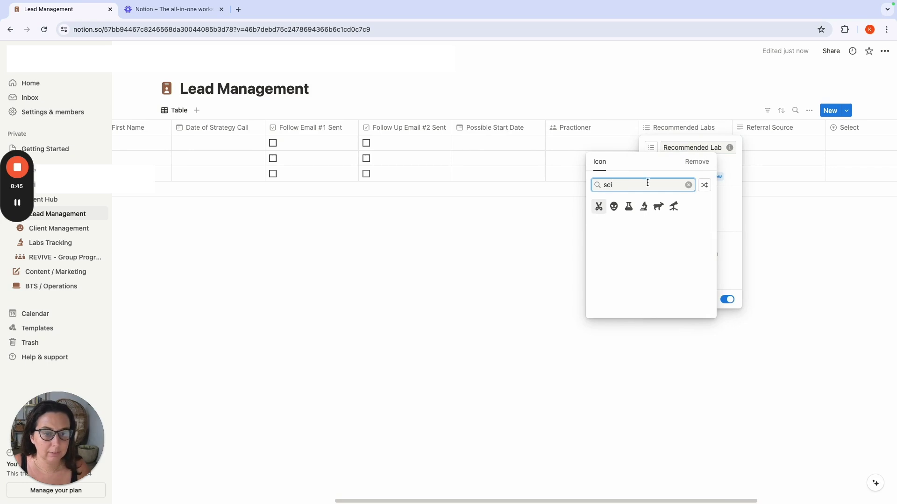
{"action": "left_click", "coordinate": [643, 206]}
{"action": "left_click", "coordinate": [754, 166]}
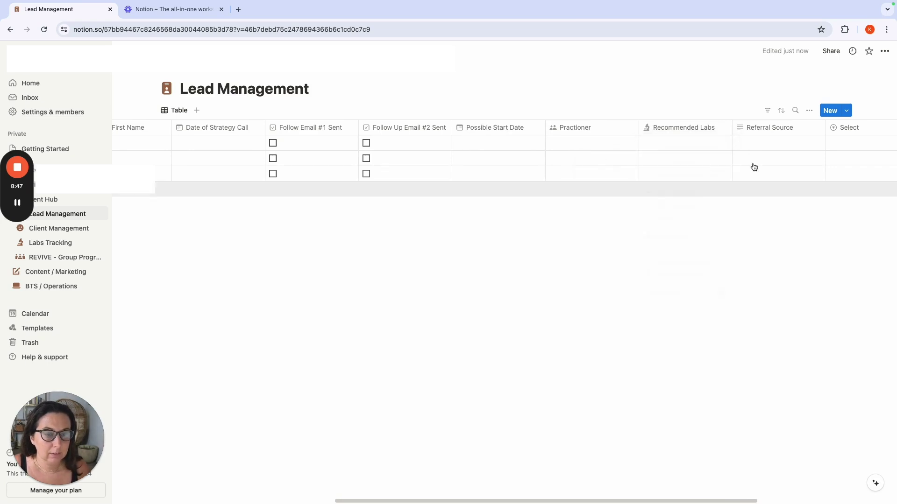
Step: Change the icon of the Referral Source column to the right arrow ending at a line, searching the icons for "arrow"
{"action": "left_click", "coordinate": [739, 127]}
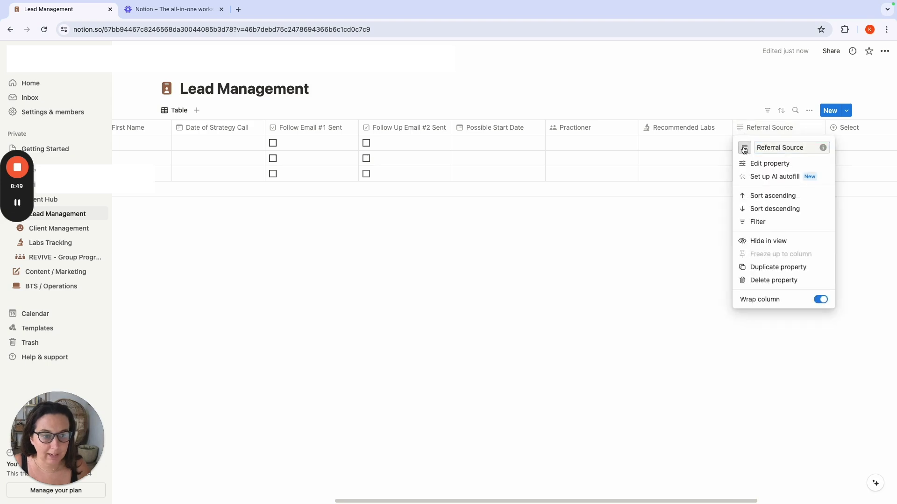
{"action": "left_click", "coordinate": [745, 148]}
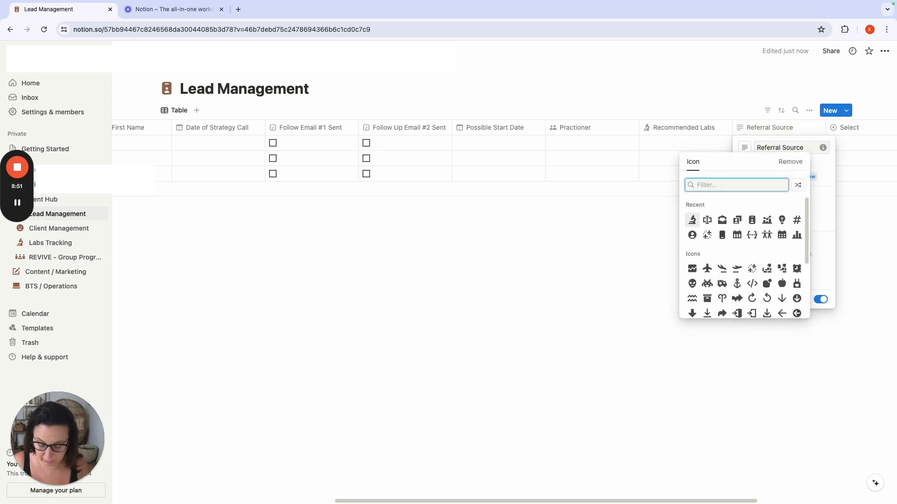
{"action": "type", "text": "arrow"}
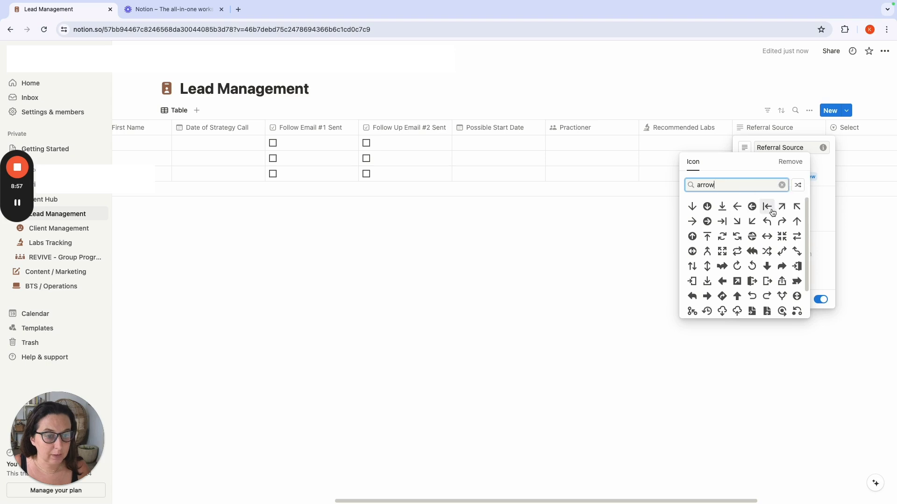
{"action": "left_click", "coordinate": [723, 221]}
{"action": "left_click", "coordinate": [647, 232]}
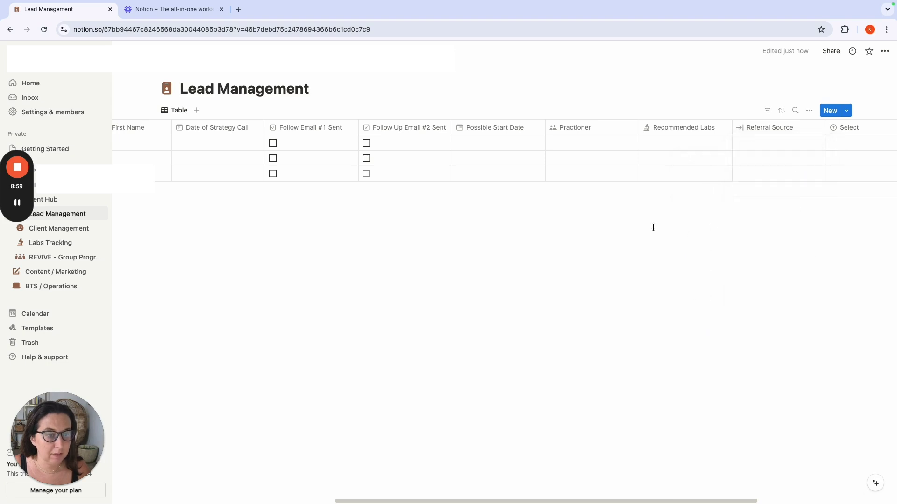
Step: Rename the Select column with the 1:1 and Group options to "Program Name"
{"action": "left_click", "coordinate": [837, 132]}
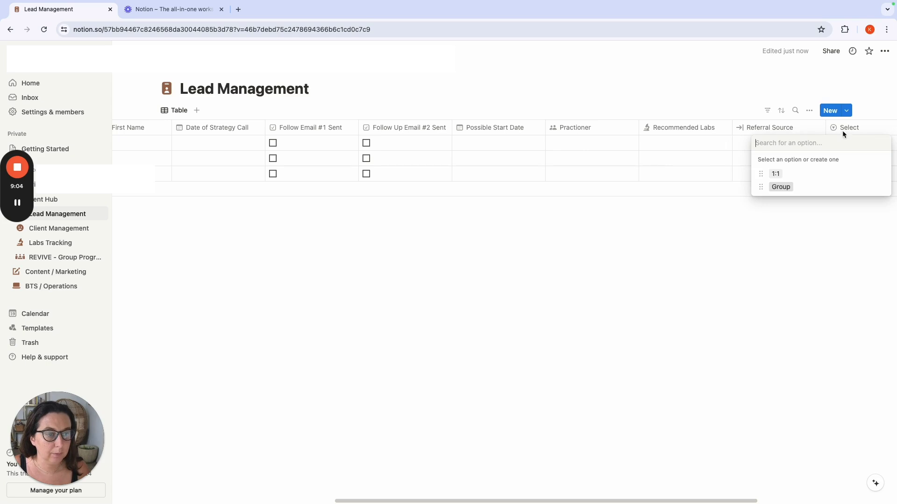
{"action": "left_click", "coordinate": [842, 131]}
{"action": "left_click", "coordinate": [843, 131]}
{"action": "double_click", "coordinate": [824, 148]}
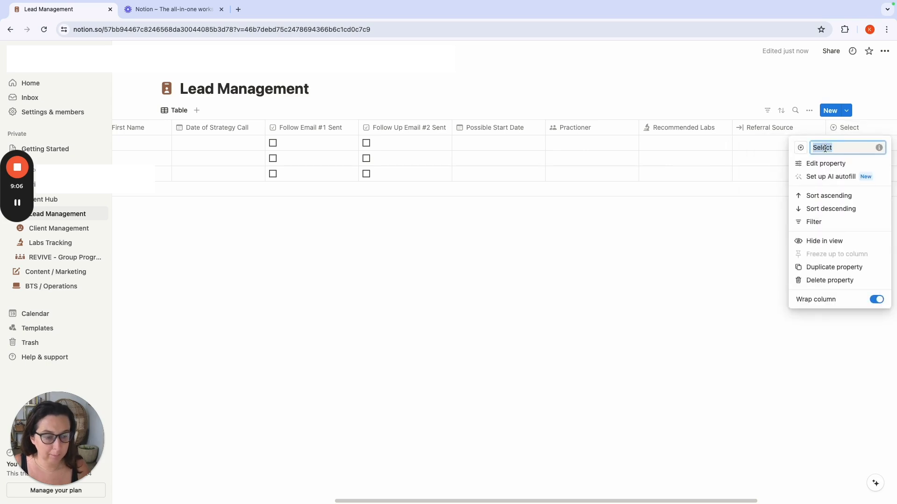
{"action": "type", "text": "Program Name"}
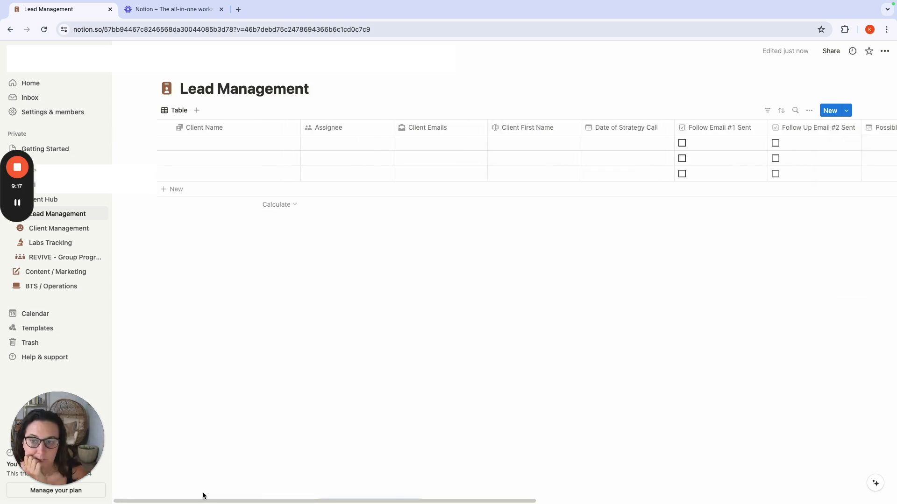
Step: Delete the "Follow Email #1 Sent" and "Follow Up Email #2 Sent" checkbox columns from the table
{"action": "scroll", "coordinate": [407, 486], "scroll_direction": "right", "scroll_amount": 10}
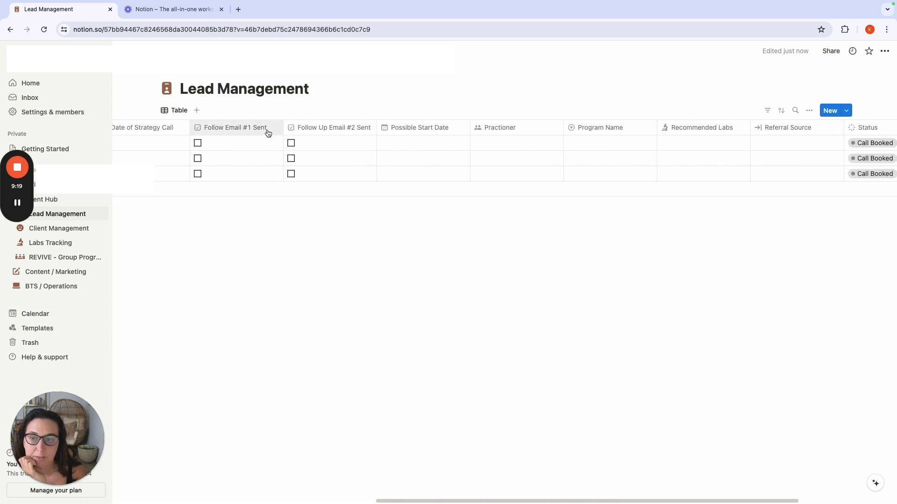
{"action": "left_click", "coordinate": [263, 130]}
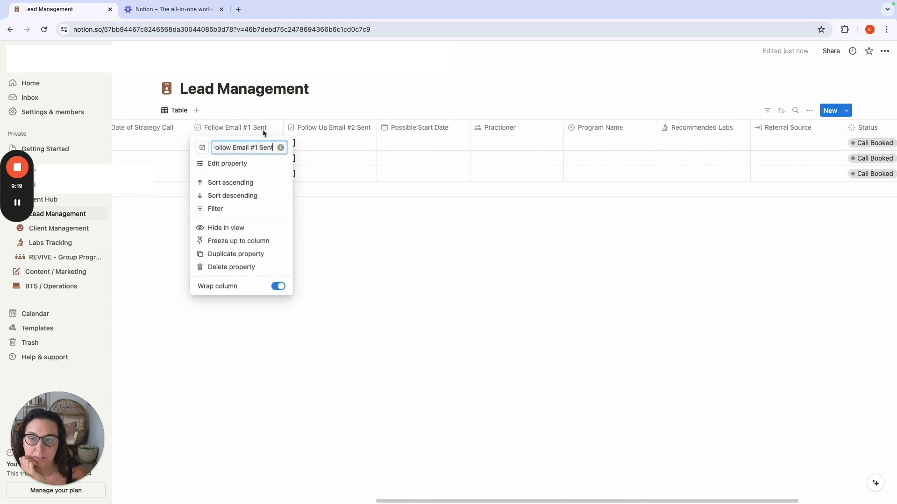
{"action": "left_click", "coordinate": [257, 267]}
{"action": "left_click", "coordinate": [416, 276]}
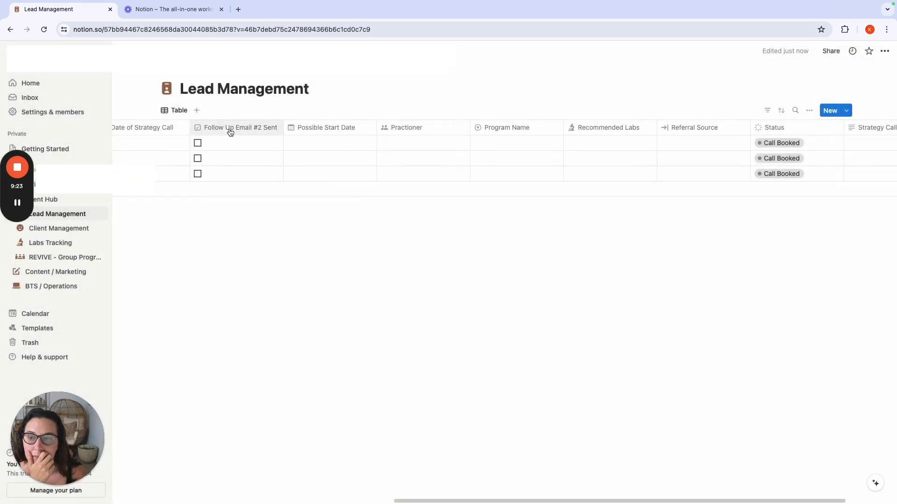
{"action": "left_click", "coordinate": [231, 127]}
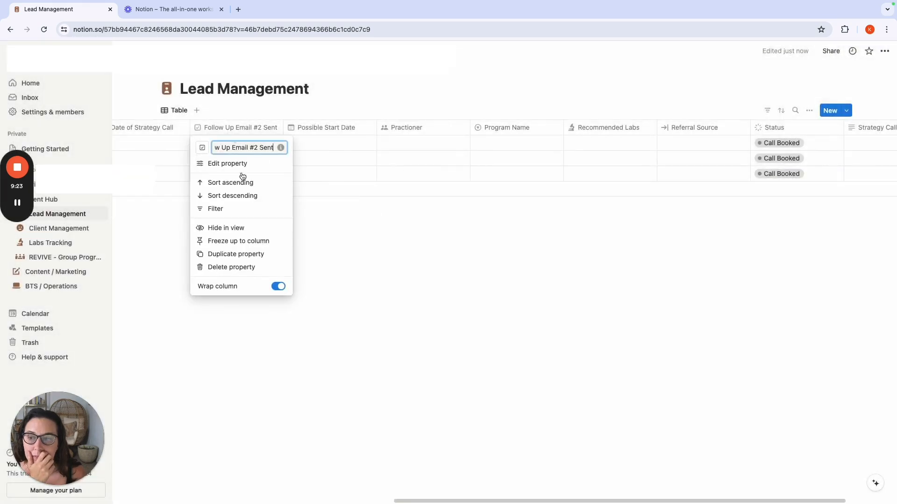
{"action": "left_click", "coordinate": [258, 267]}
{"action": "left_click", "coordinate": [411, 277]}
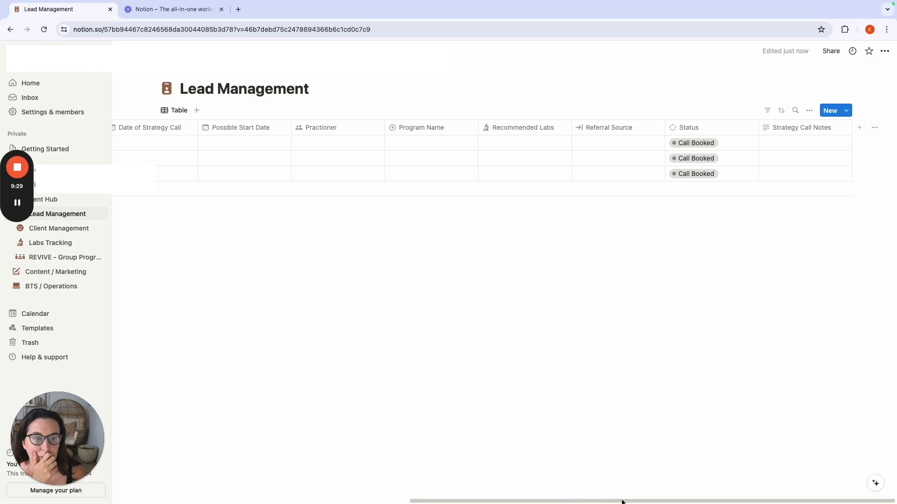
Step: From the first lead's page, add an In progress status option "Follow Up Email #1 Sent" and place it below "Send Follow Up Email"
{"action": "left_click_drag", "start_coordinate": [601, 503], "coordinate": [270, 499]}
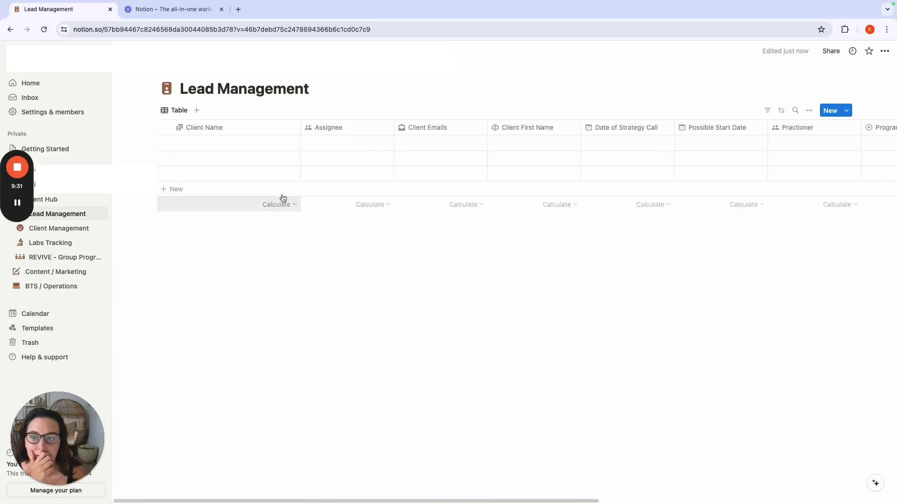
{"action": "left_click", "coordinate": [293, 142]}
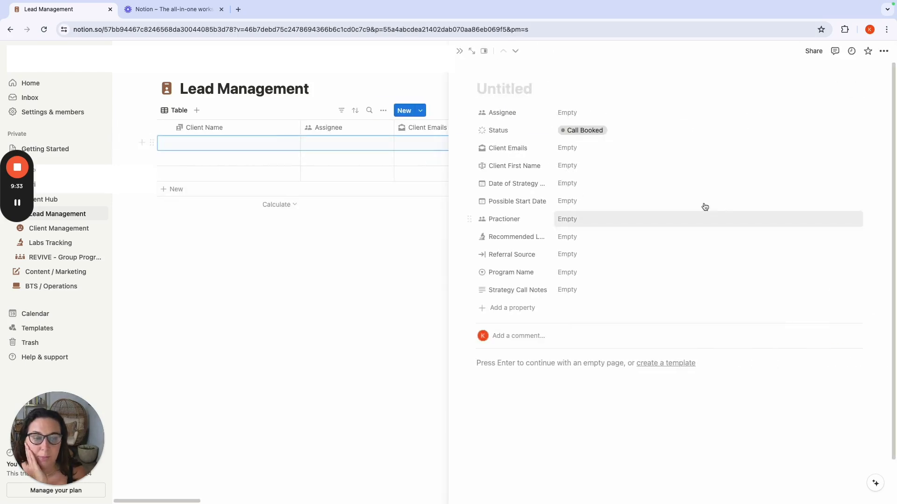
{"action": "left_click", "coordinate": [581, 131]}
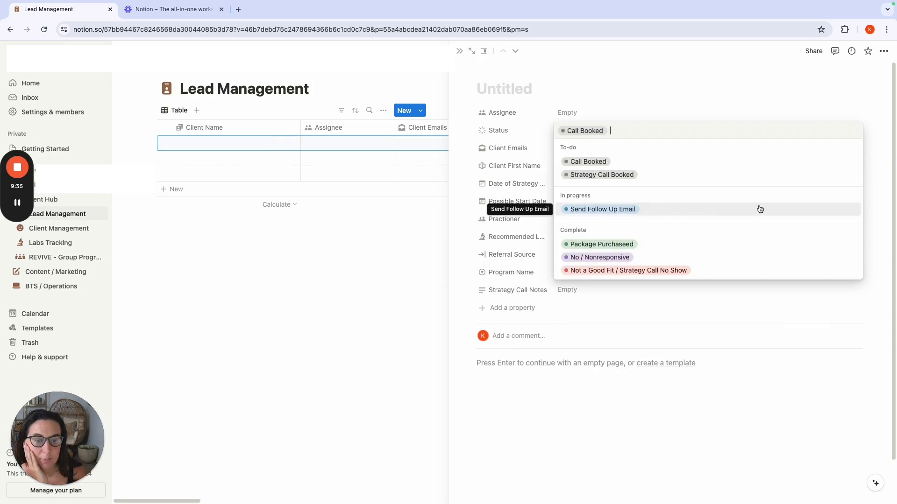
{"action": "left_click", "coordinate": [490, 130]}
{"action": "left_click", "coordinate": [494, 130]}
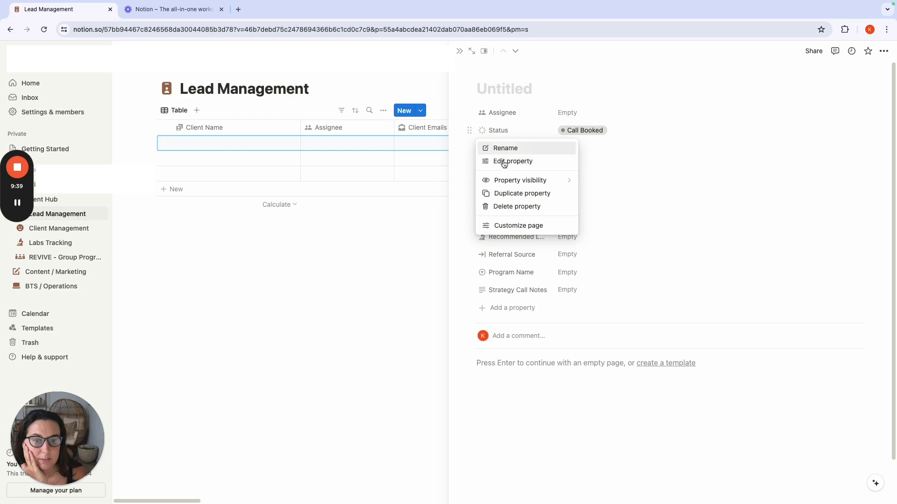
{"action": "left_click", "coordinate": [507, 161]}
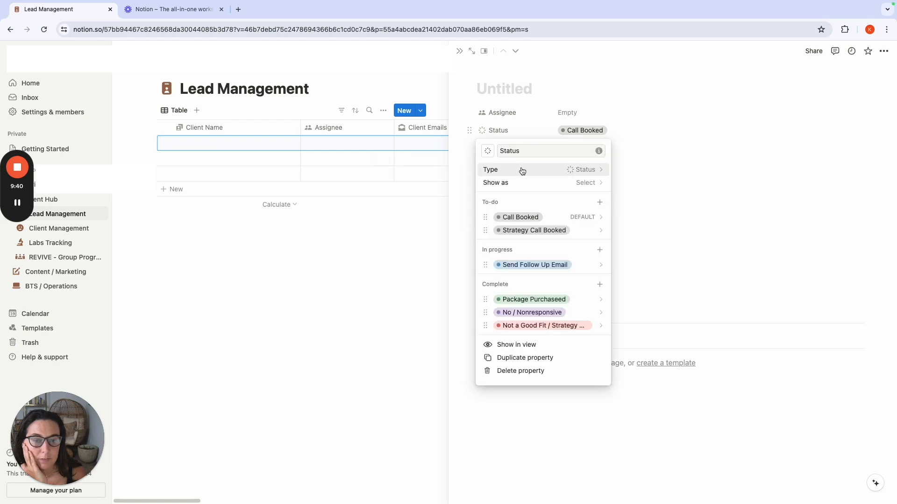
{"action": "left_click", "coordinate": [599, 251]}
{"action": "type", "text": "Follow Up Email"}
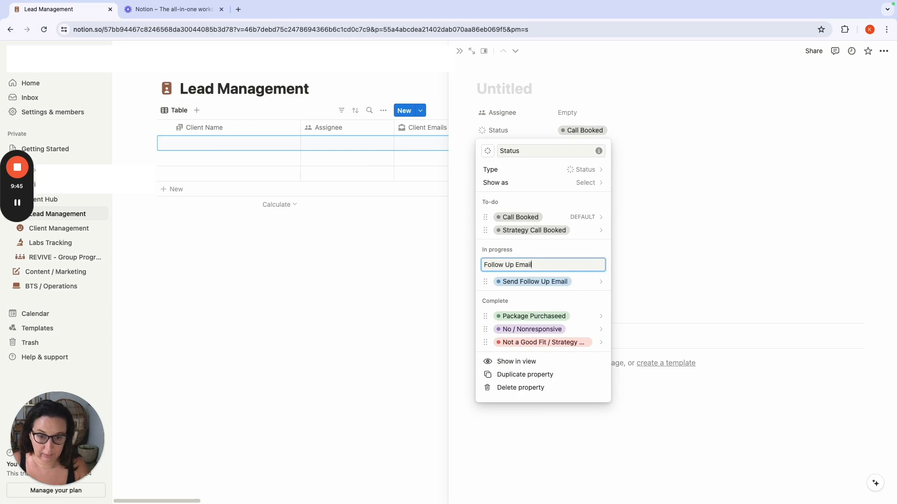
{"action": "type", "text": " #1 Sen"}
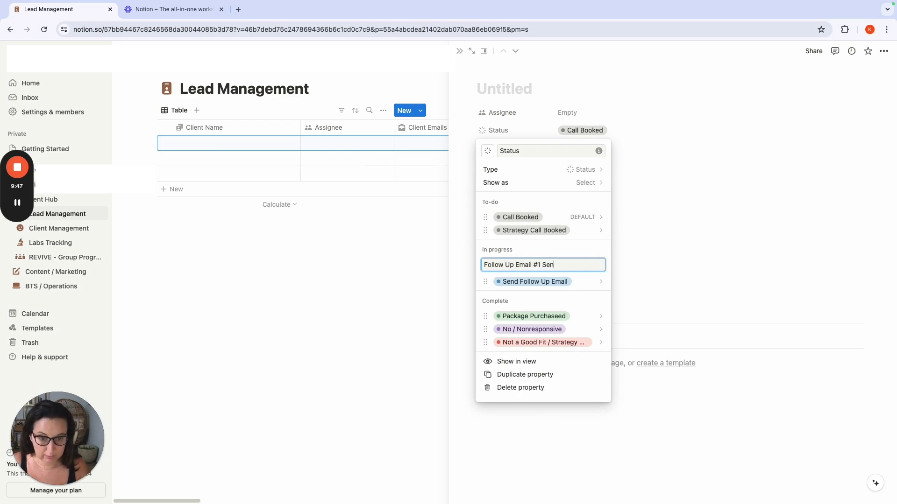
{"action": "type", "text": "t"}
{"action": "key", "text": "Return"}
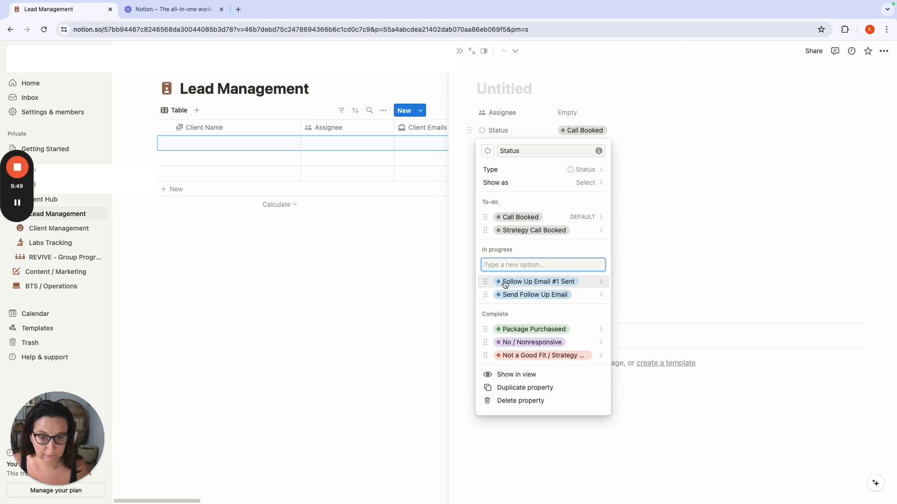
{"action": "left_click_drag", "start_coordinate": [485, 280], "coordinate": [486, 295]}
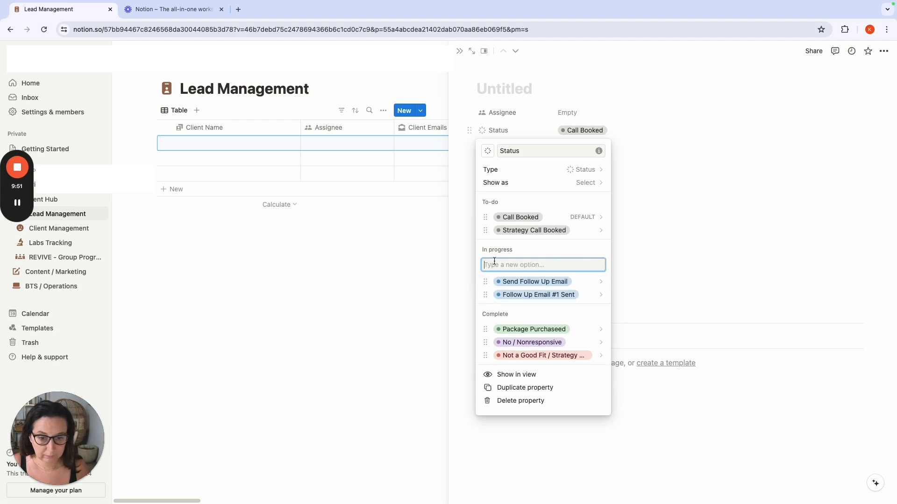
Step: Add an In progress status option "Follow Up Email #2 Sent" after "Follow Up Email #1 Sent"
{"action": "type", "text": "Follow Up Email #2"}
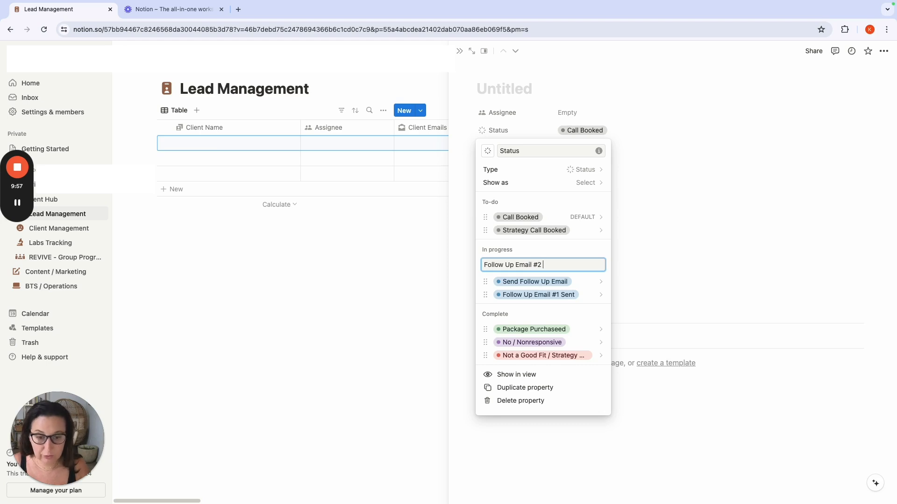
{"action": "type", "text": "Sent"}
{"action": "key", "text": "Return"}
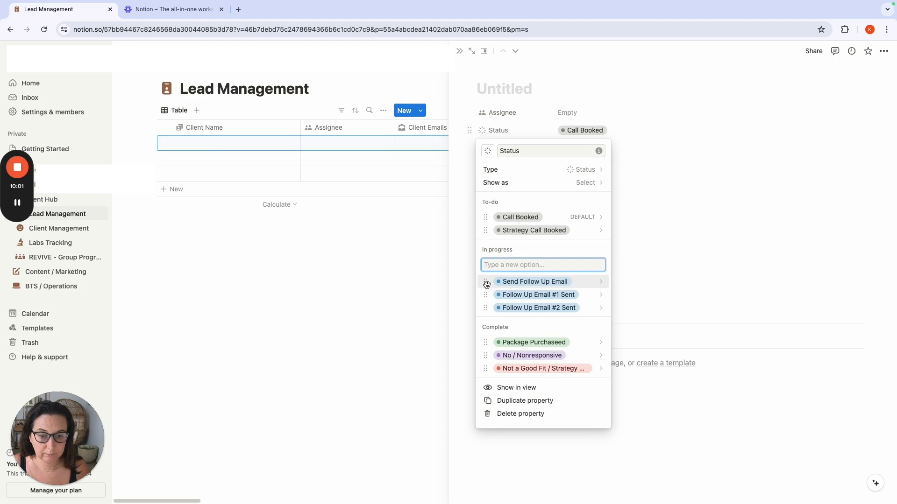
Step: Add an In progress status option "Follow Up Email #3 Sent", place it last in its group and close the Status settings
{"action": "type", "text": "Follow Up Email"}
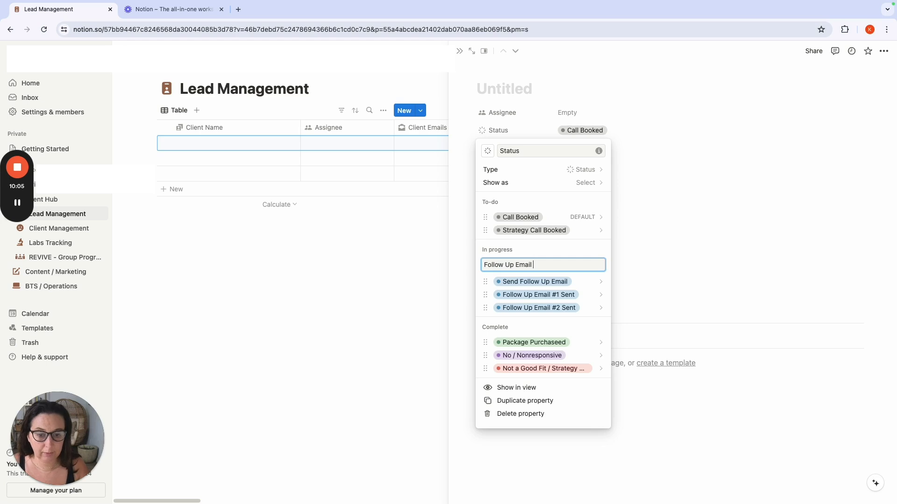
{"action": "type", "text": " #3 Sen"}
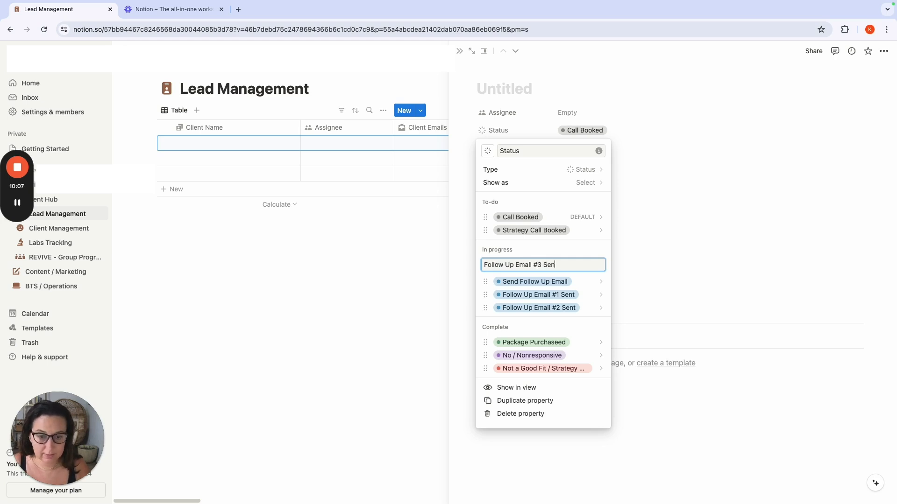
{"action": "type", "text": "t"}
{"action": "key", "text": "Return"}
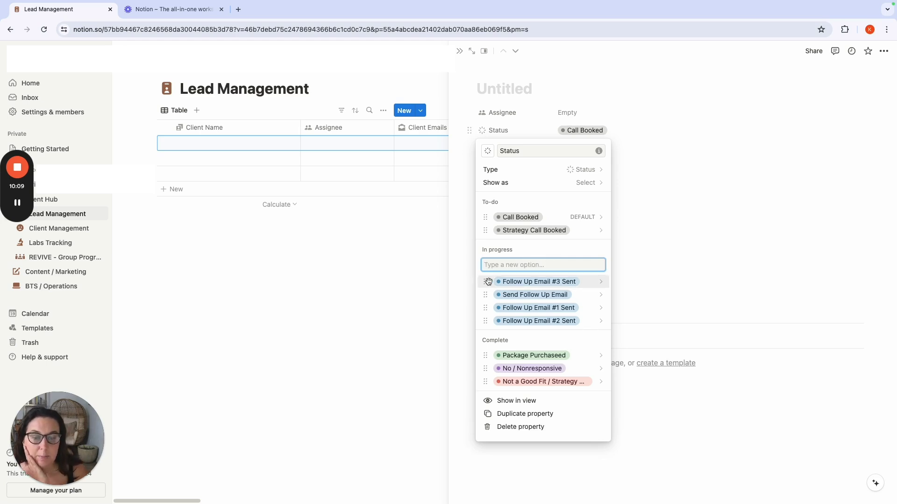
{"action": "left_click_drag", "start_coordinate": [488, 281], "coordinate": [486, 321]}
{"action": "left_click", "coordinate": [551, 89]}
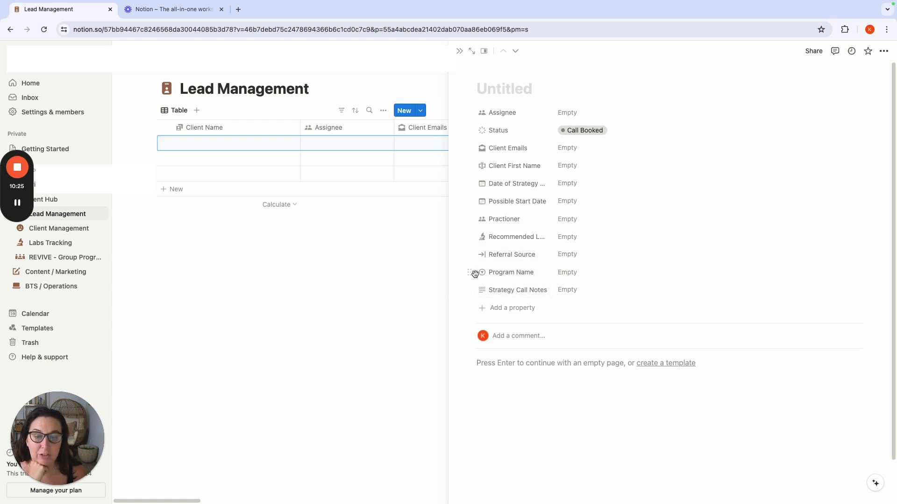
Step: Move the Program Name property above Practioner on the lead page and close the page
{"action": "left_click_drag", "start_coordinate": [473, 273], "coordinate": [484, 226]}
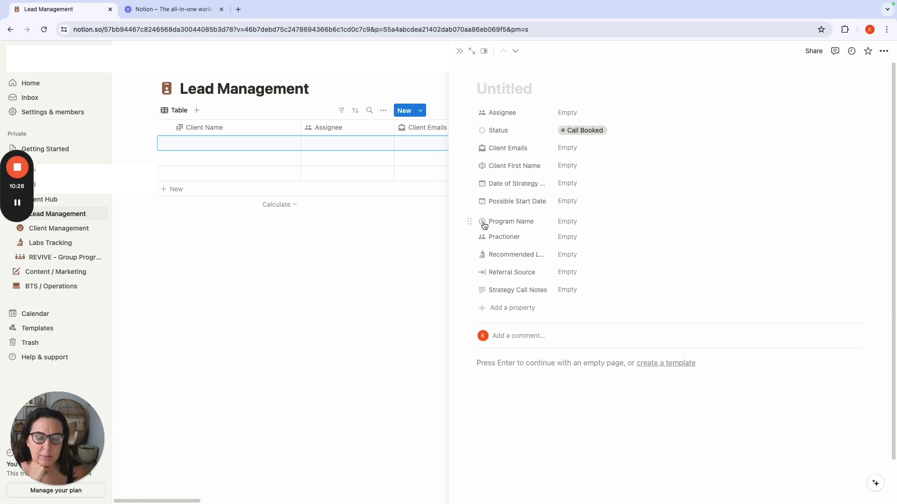
{"action": "left_click", "coordinate": [458, 52]}
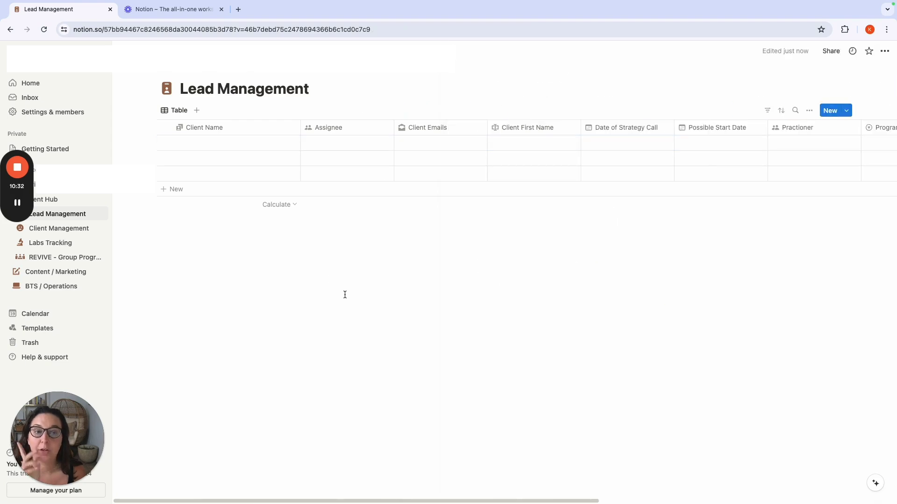
Step: Rename the Lead Management table view as "All Leads"
{"action": "left_click", "coordinate": [171, 111]}
{"action": "left_click", "coordinate": [171, 112]}
{"action": "left_click", "coordinate": [172, 109]}
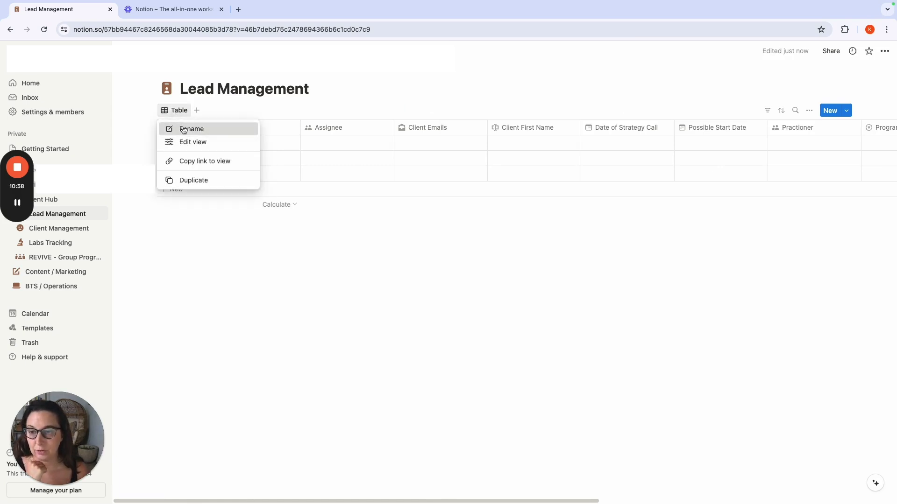
{"action": "left_click", "coordinate": [183, 129]}
{"action": "type", "text": "All"}
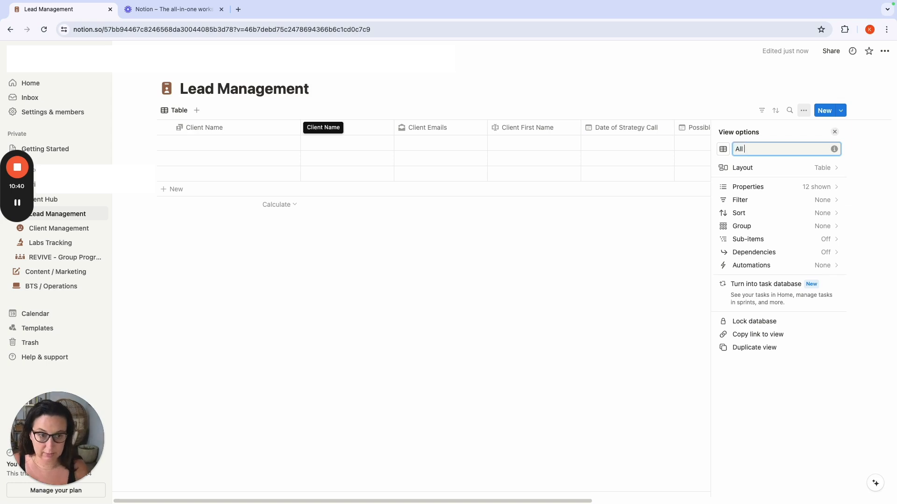
{"action": "type", "text": " Leads"}
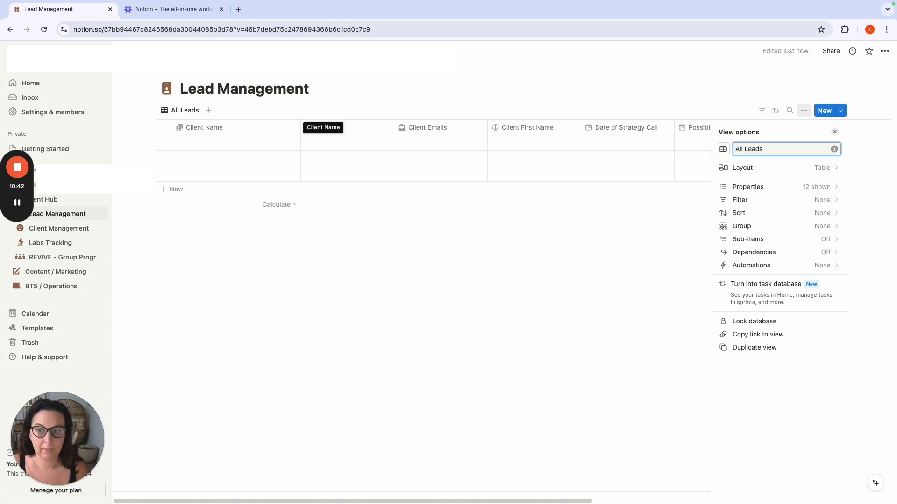
{"action": "left_click", "coordinate": [184, 264]}
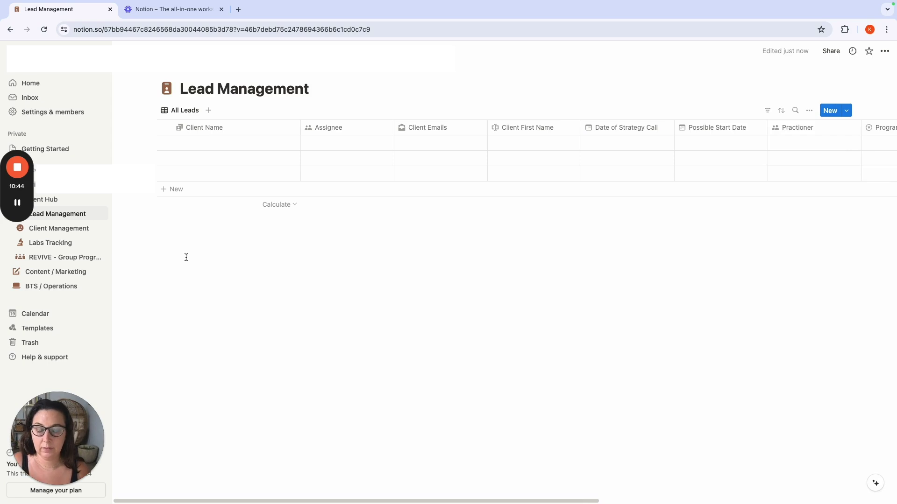
Step: Group the All Leads view by Status at Group level and show the In progress and Complete groups
{"action": "left_click", "coordinate": [189, 115]}
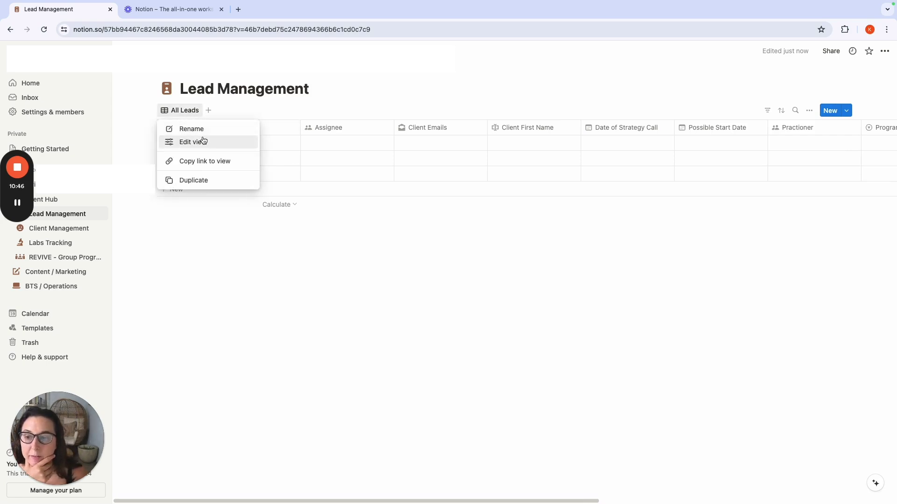
{"action": "left_click", "coordinate": [204, 141]}
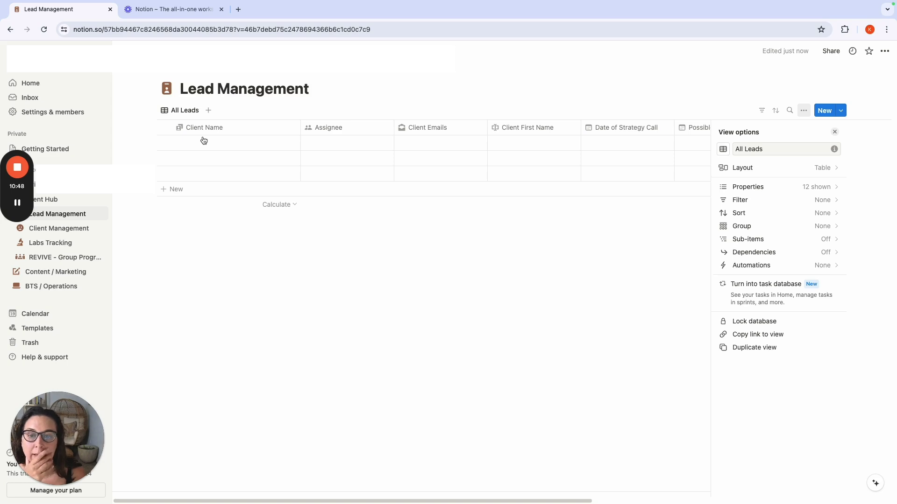
{"action": "left_click", "coordinate": [840, 227]}
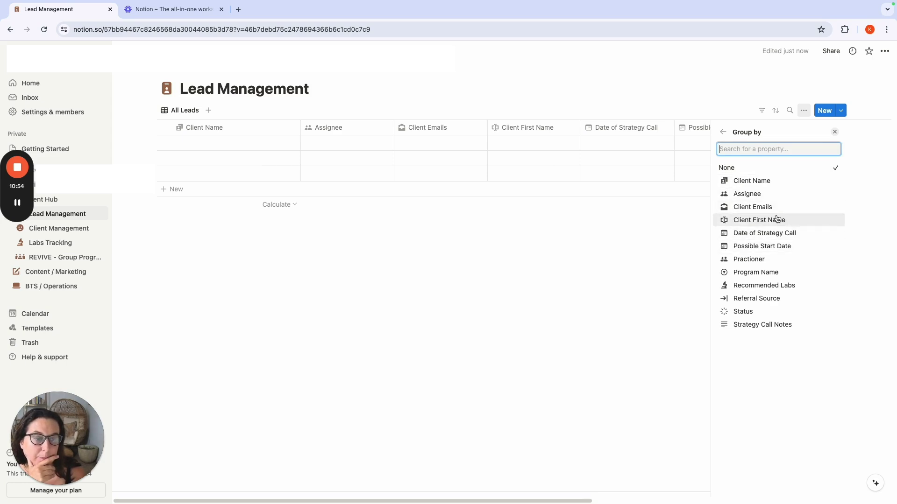
{"action": "left_click", "coordinate": [756, 312]}
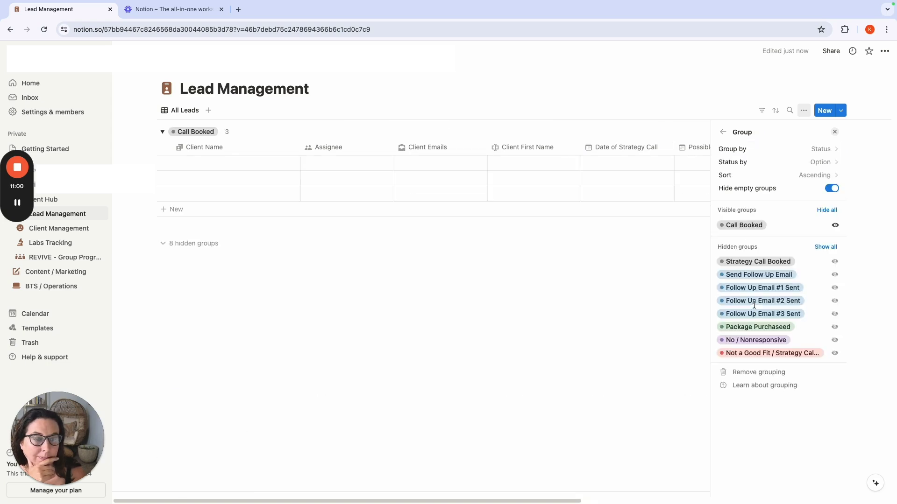
{"action": "left_click", "coordinate": [836, 162]}
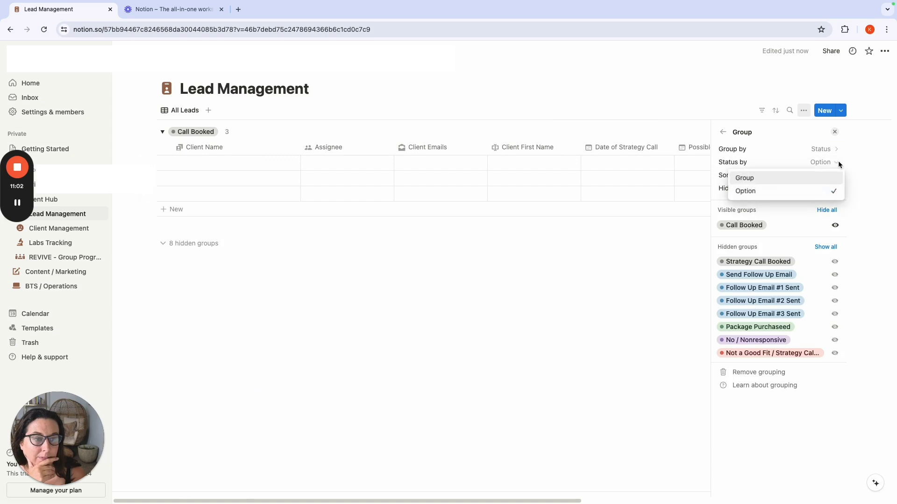
{"action": "left_click", "coordinate": [789, 181]}
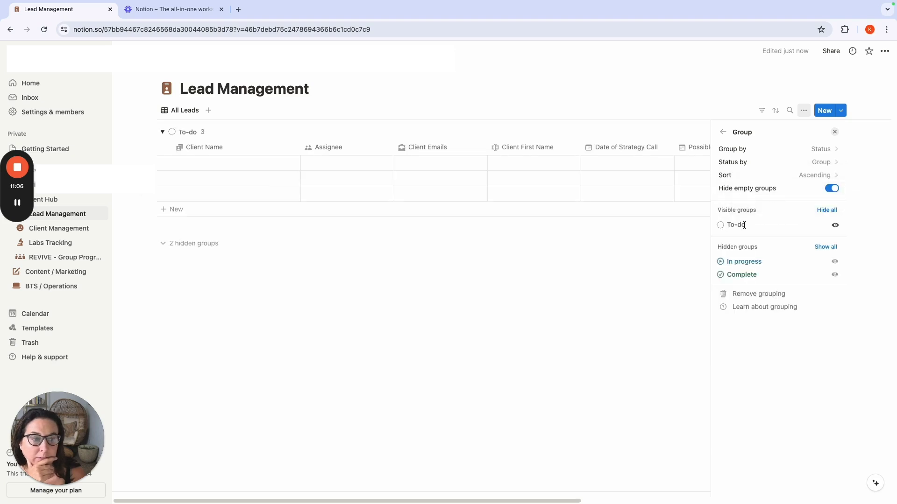
{"action": "left_click", "coordinate": [835, 263]}
{"action": "left_click", "coordinate": [835, 274]}
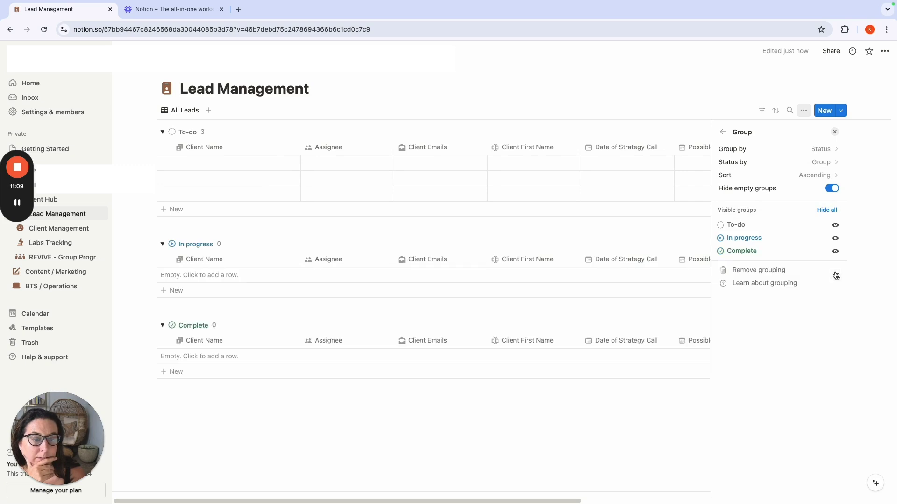
{"action": "left_click", "coordinate": [187, 133]}
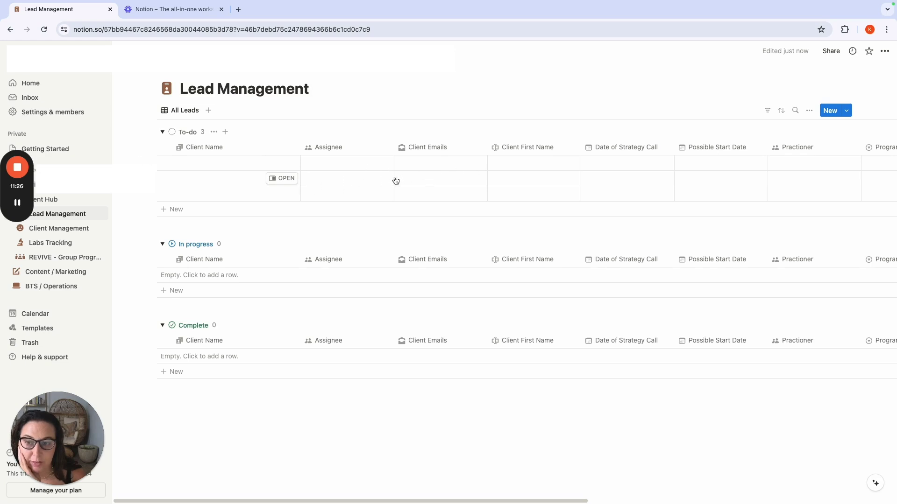
Step: Check the Status property's settings to see which options belong to To-do, In progress and Complete
{"action": "left_click", "coordinate": [186, 112]}
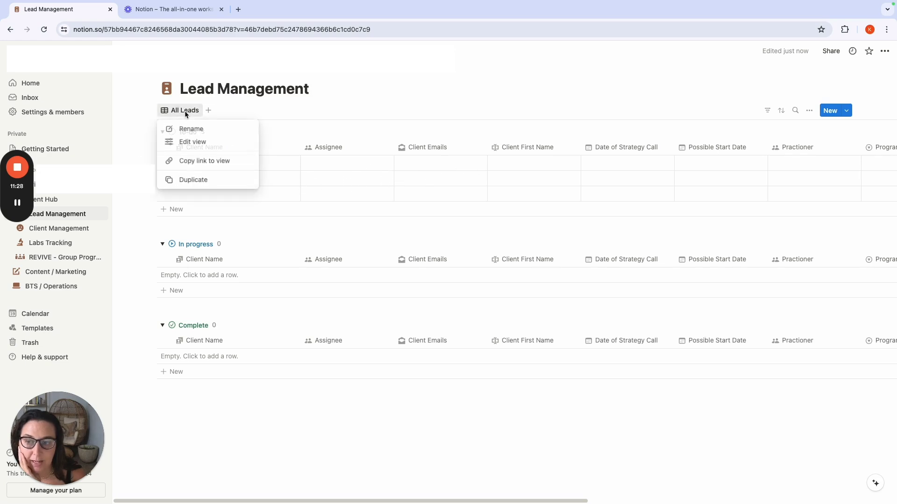
{"action": "left_click", "coordinate": [194, 142]}
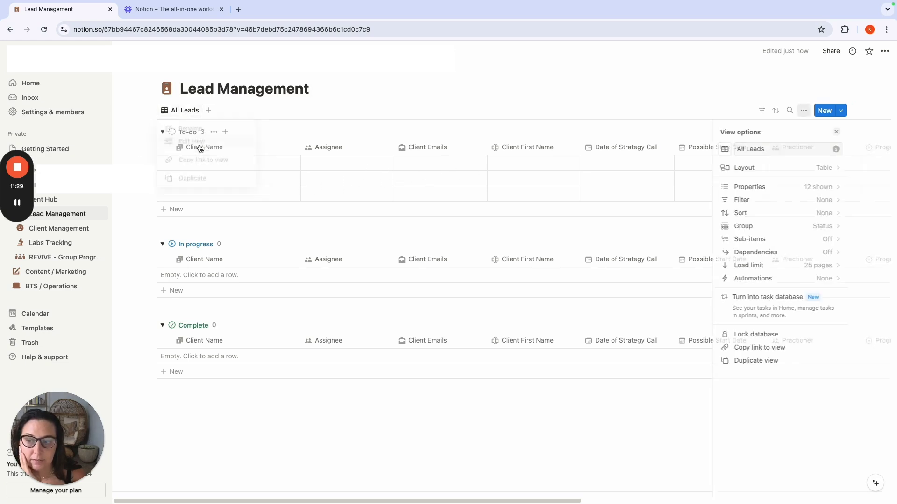
{"action": "left_click", "coordinate": [828, 188]}
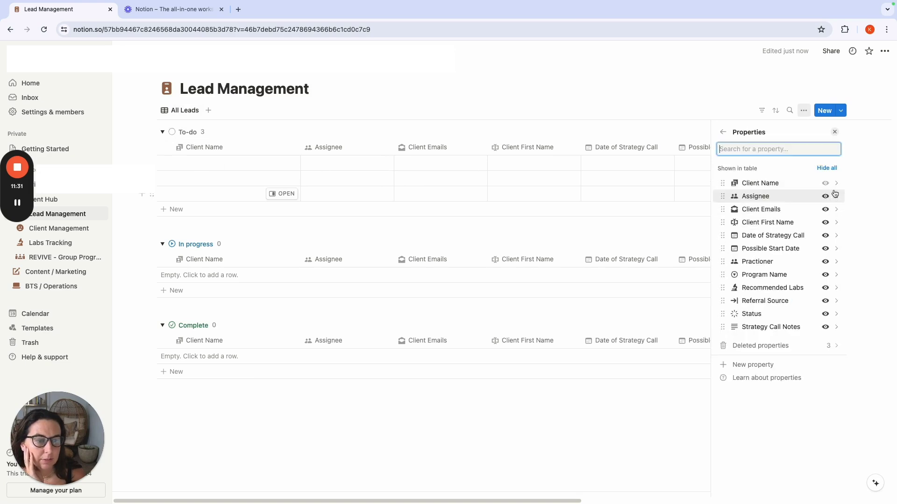
{"action": "left_click", "coordinate": [836, 314]}
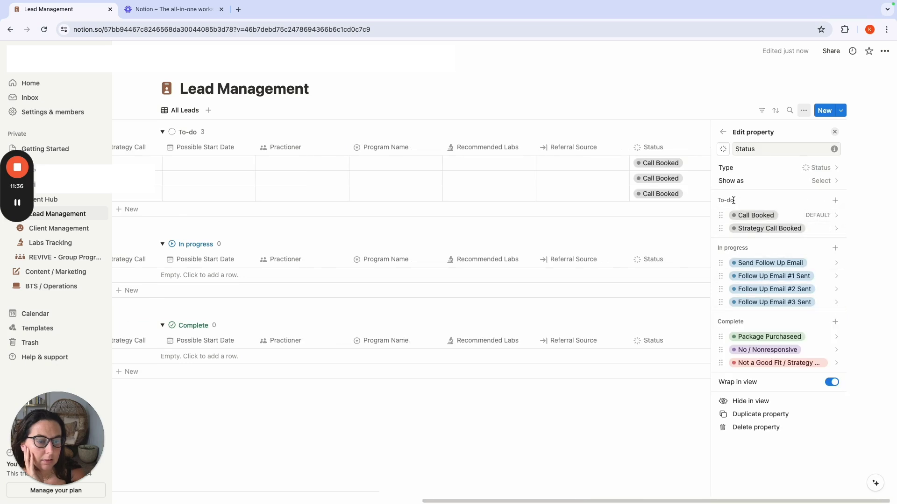
{"action": "left_click", "coordinate": [834, 185]}
{"action": "left_click", "coordinate": [833, 184]}
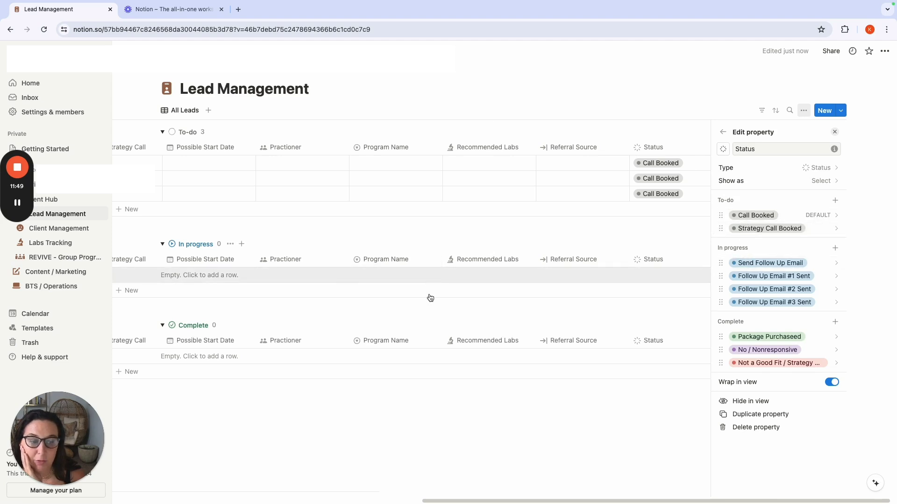
{"action": "left_click", "coordinate": [611, 80]}
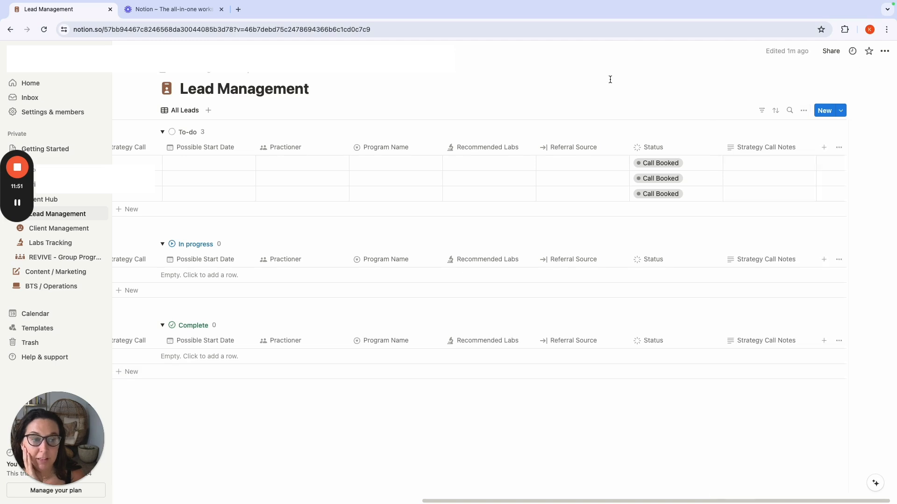
{"action": "scroll", "coordinate": [184, 487], "scroll_direction": "left", "scroll_amount": 10}
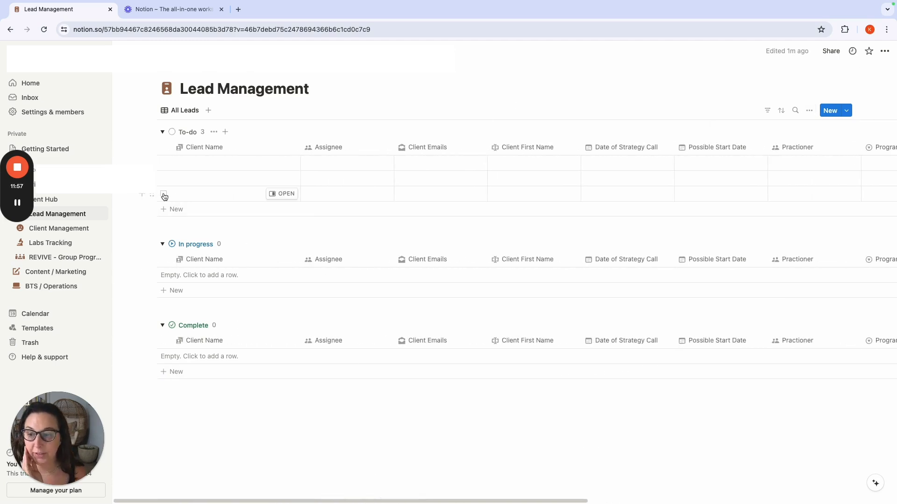
Step: Delete the second and third empty leads from the To-do group
{"action": "left_click", "coordinate": [164, 193]}
{"action": "left_click", "coordinate": [163, 178]}
{"action": "left_click", "coordinate": [585, 109]}
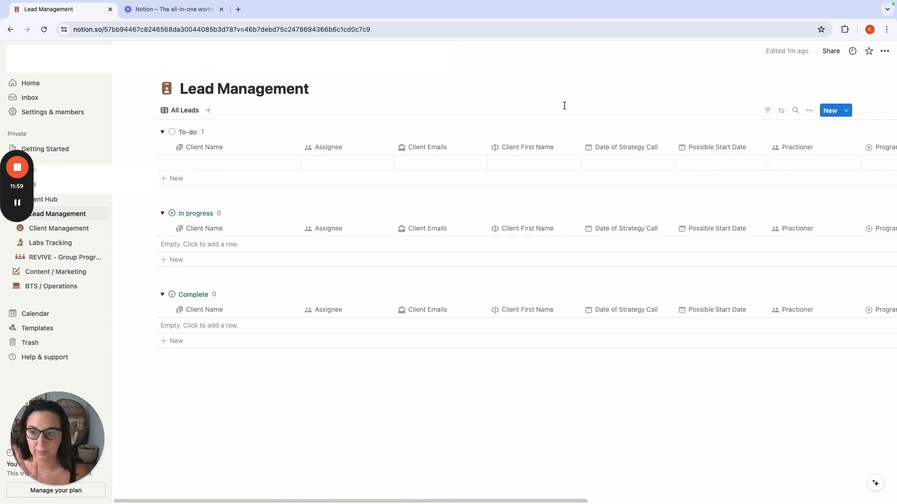
Step: Duplicate the All Leads view and rename the copy as "Purchased Package"
{"action": "left_click", "coordinate": [193, 116]}
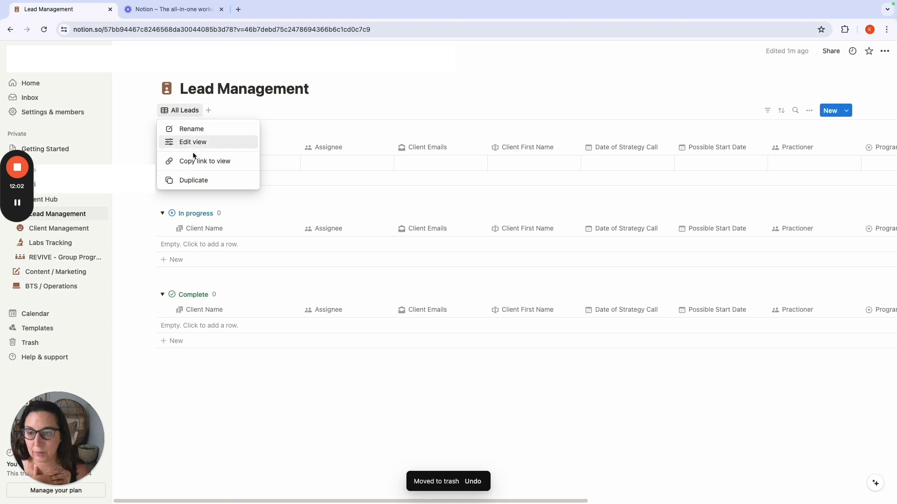
{"action": "left_click", "coordinate": [204, 185]}
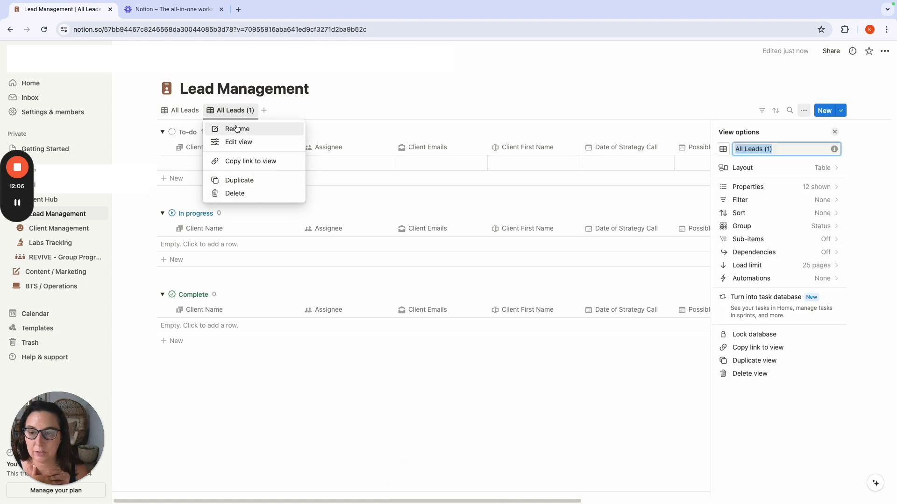
{"action": "left_click", "coordinate": [236, 129]}
{"action": "triple_click", "coordinate": [832, 143]}
{"action": "type", "text": "Purchased Package"}
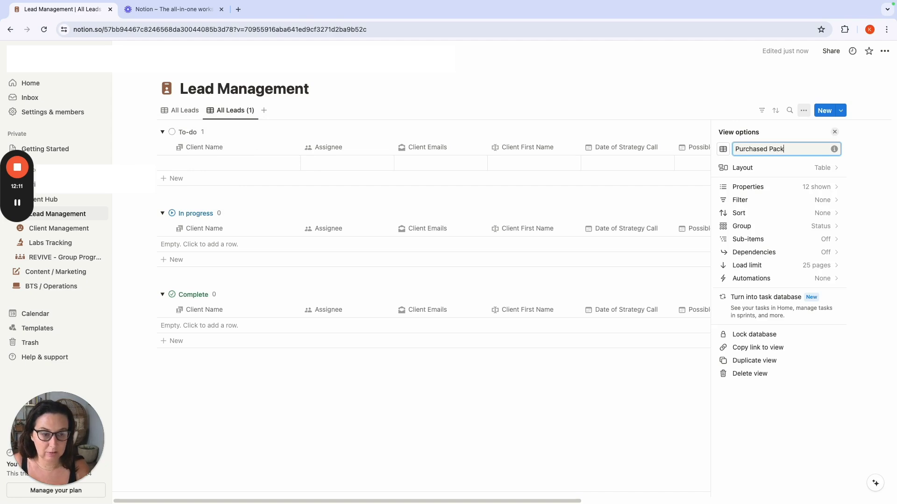
Step: Filter the Purchased Package view to leads whose Status is Package Purchaseed and save the filter for everyone
{"action": "left_click", "coordinate": [838, 203]}
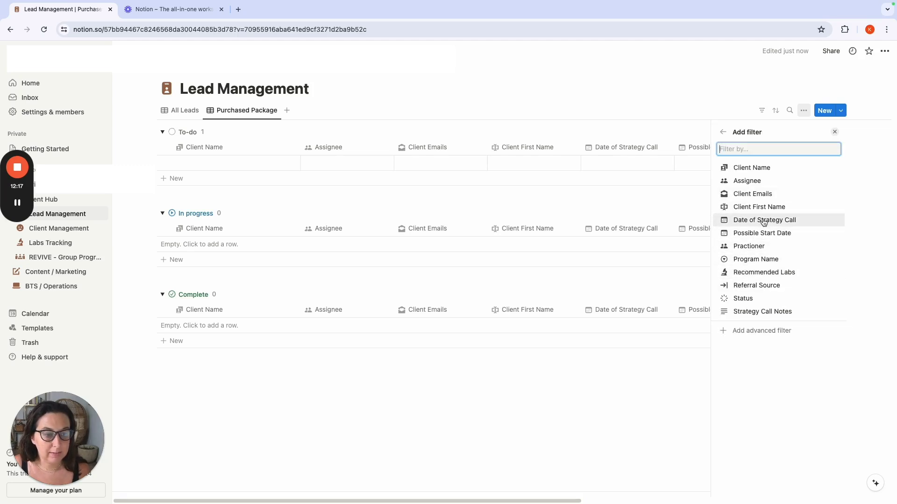
{"action": "left_click", "coordinate": [744, 302]}
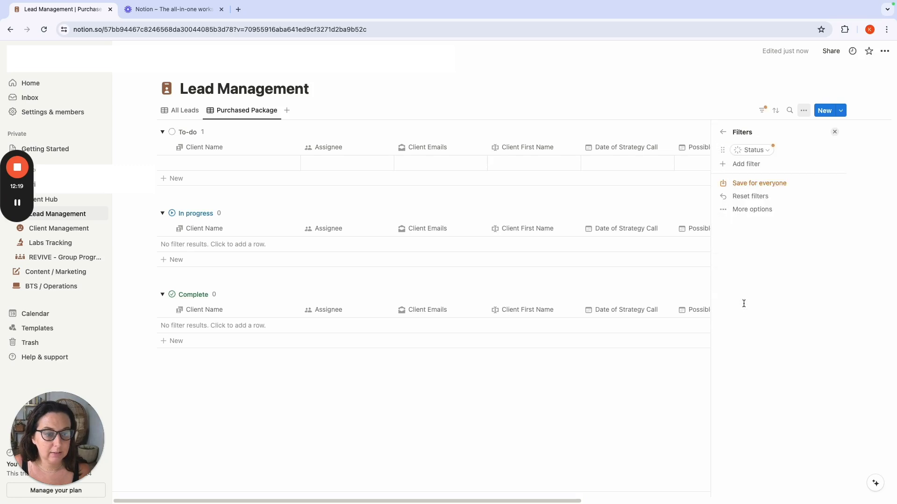
{"action": "left_click", "coordinate": [766, 153]}
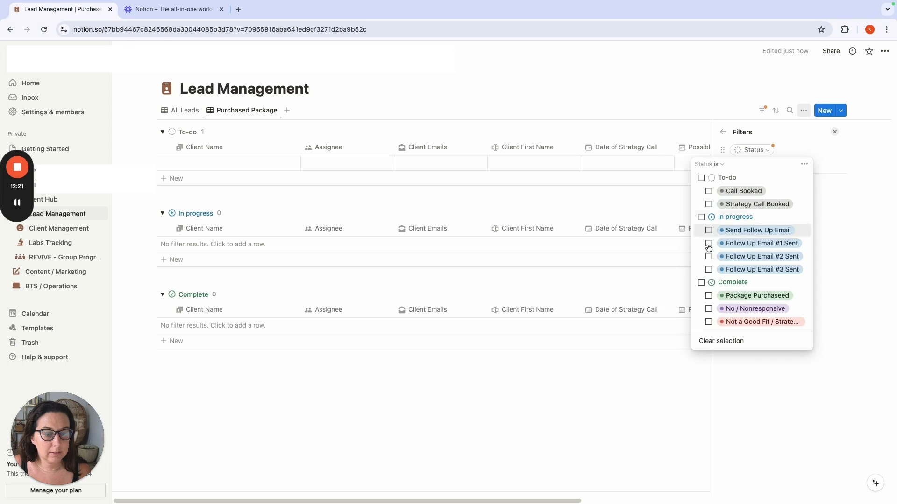
{"action": "left_click", "coordinate": [709, 295]}
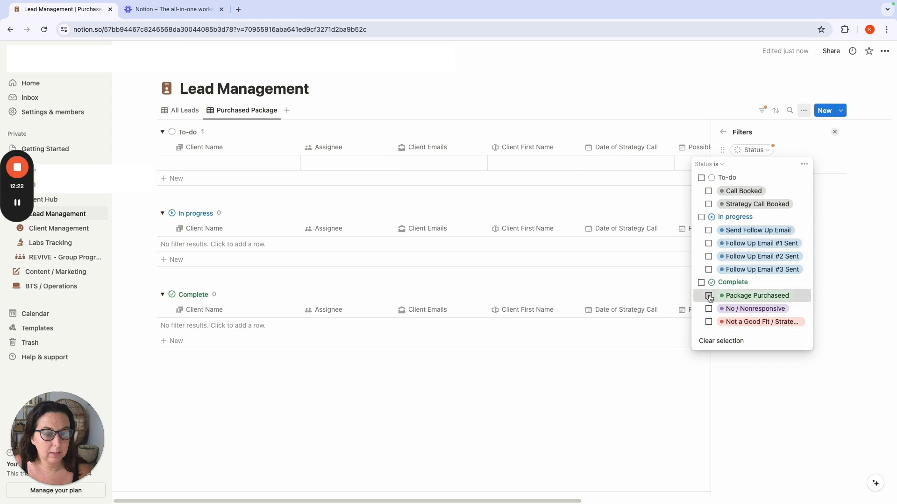
{"action": "left_click", "coordinate": [824, 253]}
{"action": "left_click", "coordinate": [758, 185]}
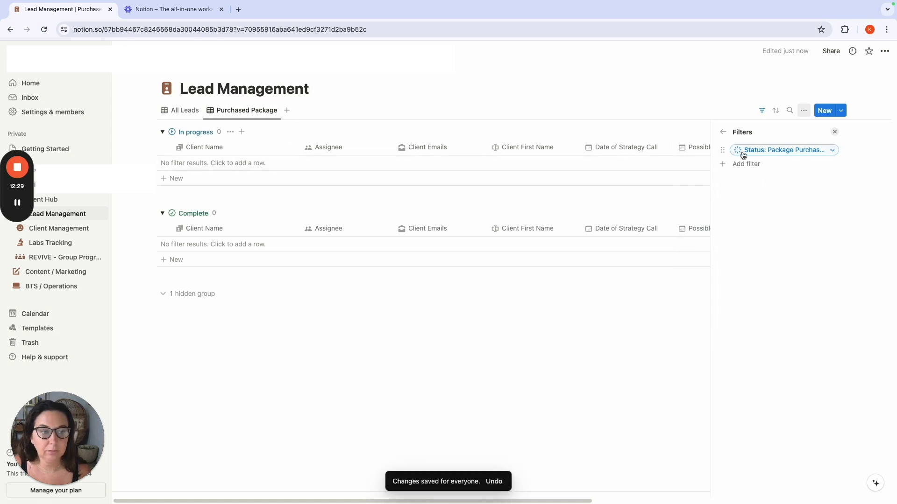
Step: Find a money icon and set the banknote-and-coin one as the Purchased Package view's icon
{"action": "left_click", "coordinate": [236, 112]}
{"action": "left_click", "coordinate": [236, 140]}
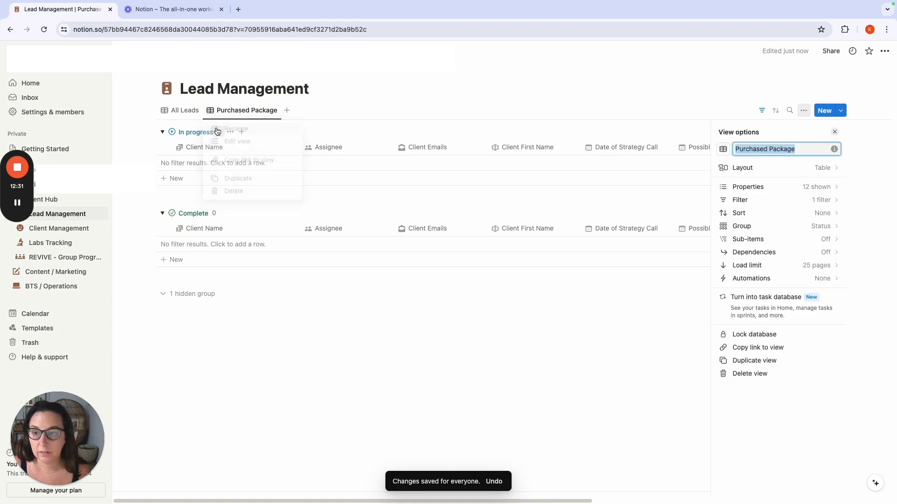
{"action": "left_click", "coordinate": [724, 150]}
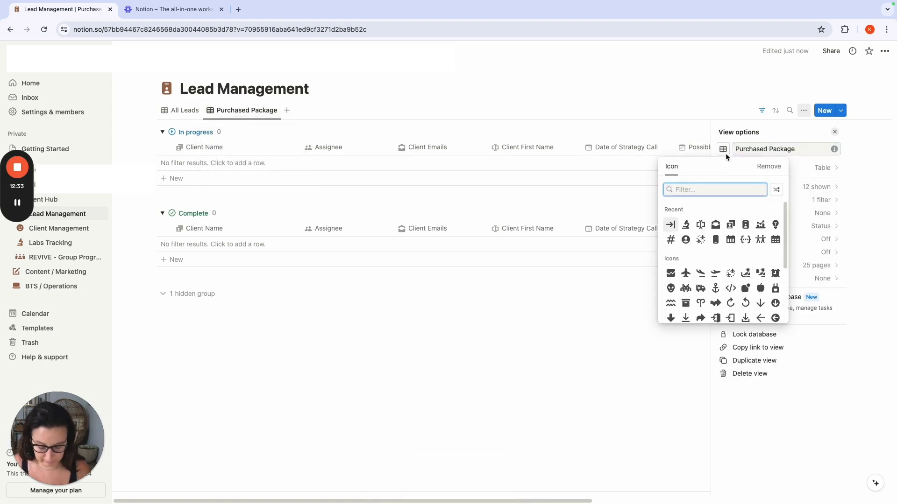
{"action": "type", "text": "moen"}
{"action": "key", "text": "BackSpace"}
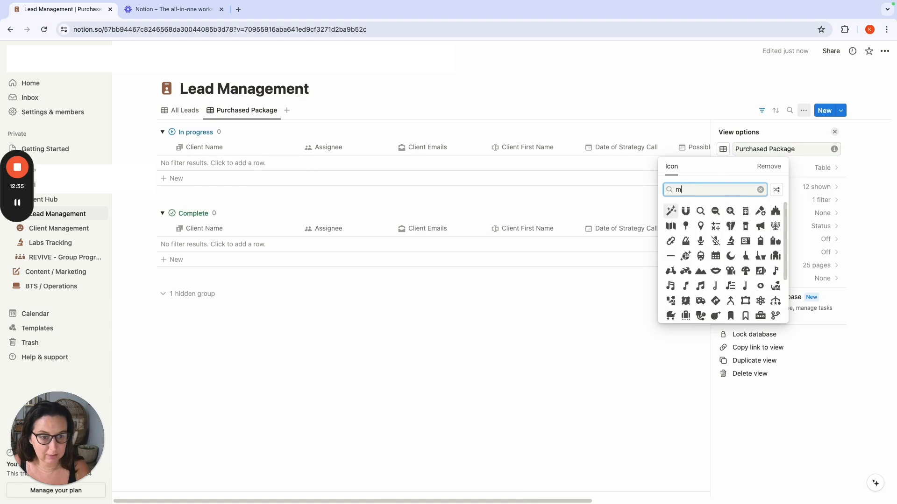
{"action": "type", "text": "ne"}
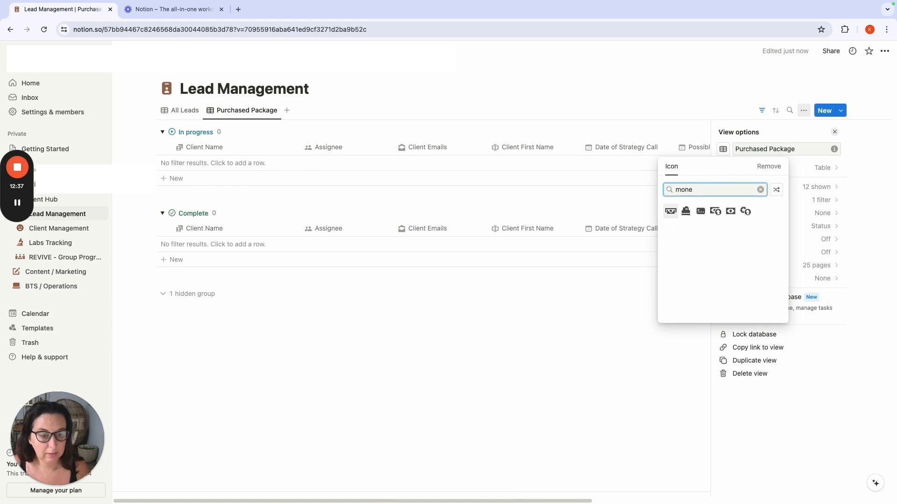
{"action": "left_click", "coordinate": [719, 213]}
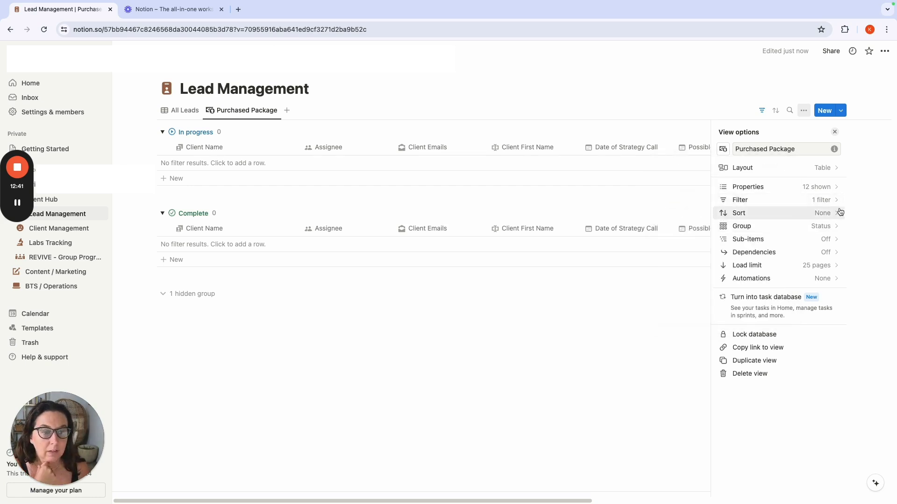
Step: Change the Purchased Package view's grouping to Date of Strategy Call
{"action": "left_click", "coordinate": [836, 227]}
{"action": "left_click", "coordinate": [821, 149]}
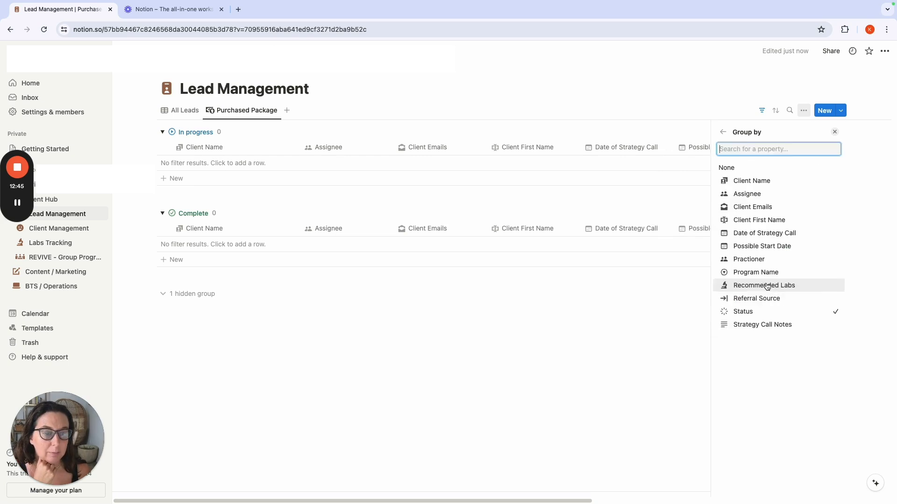
{"action": "left_click", "coordinate": [759, 233]}
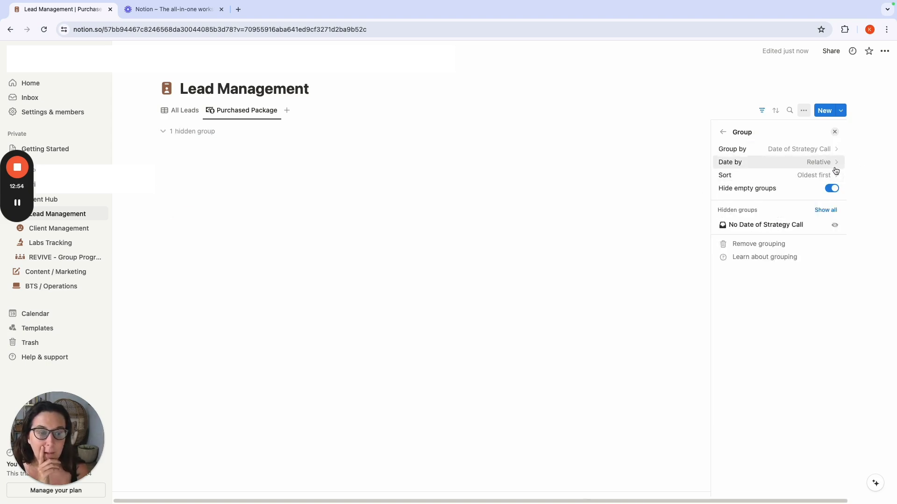
Step: Group the Purchased Package view's strategy call dates by Month and sort the groups newest first
{"action": "left_click", "coordinate": [822, 162]}
{"action": "left_click", "coordinate": [813, 216]}
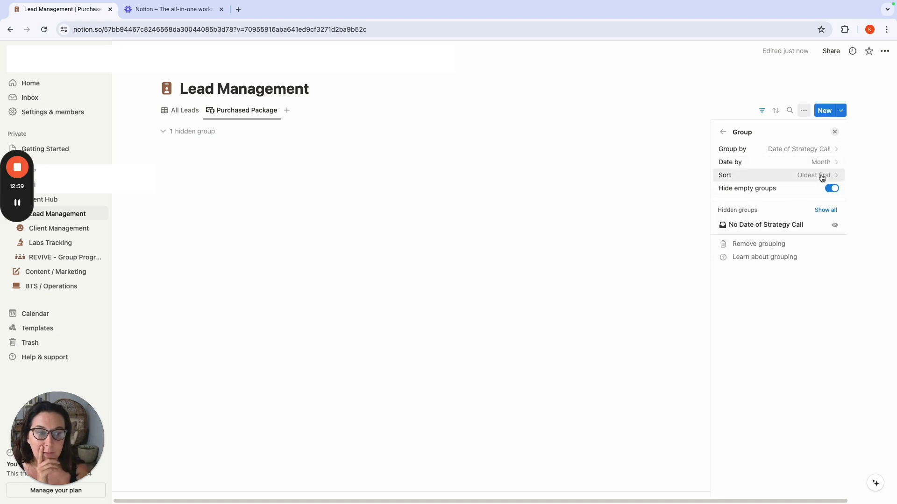
{"action": "left_click", "coordinate": [820, 175]}
{"action": "left_click", "coordinate": [799, 205]}
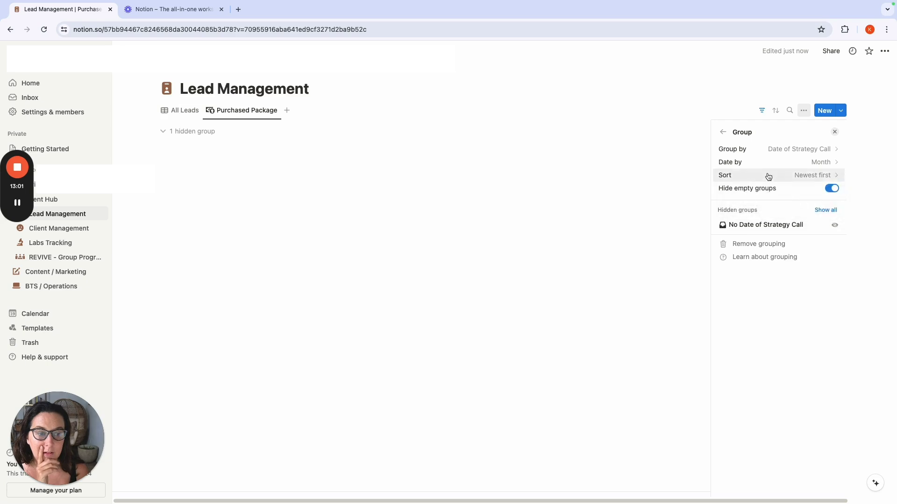
{"action": "left_click", "coordinate": [522, 117]}
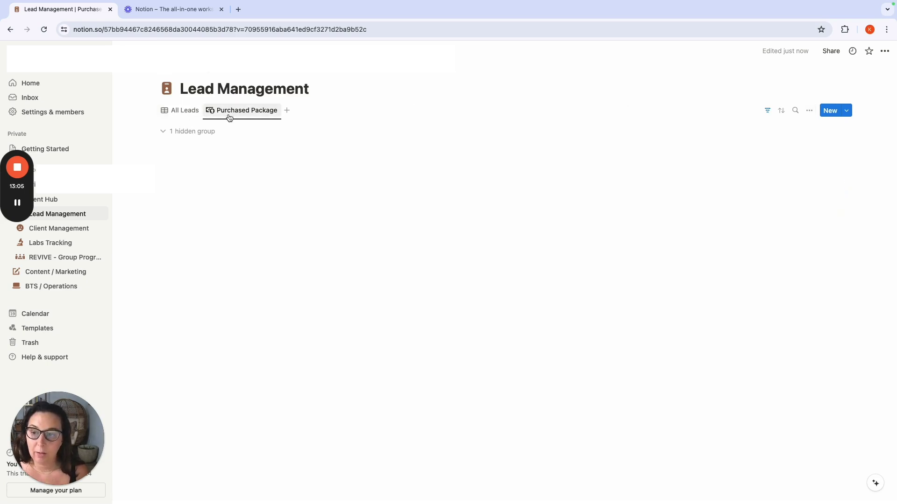
Step: Duplicate the Purchased Package view and rename the copy as "Follow Up Later"
{"action": "left_click", "coordinate": [179, 110]}
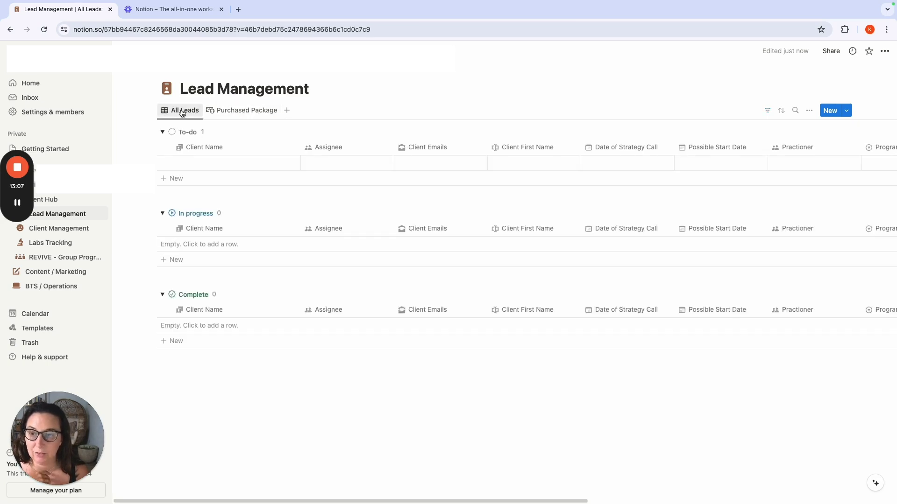
{"action": "left_click", "coordinate": [228, 111]}
{"action": "left_click", "coordinate": [229, 111]}
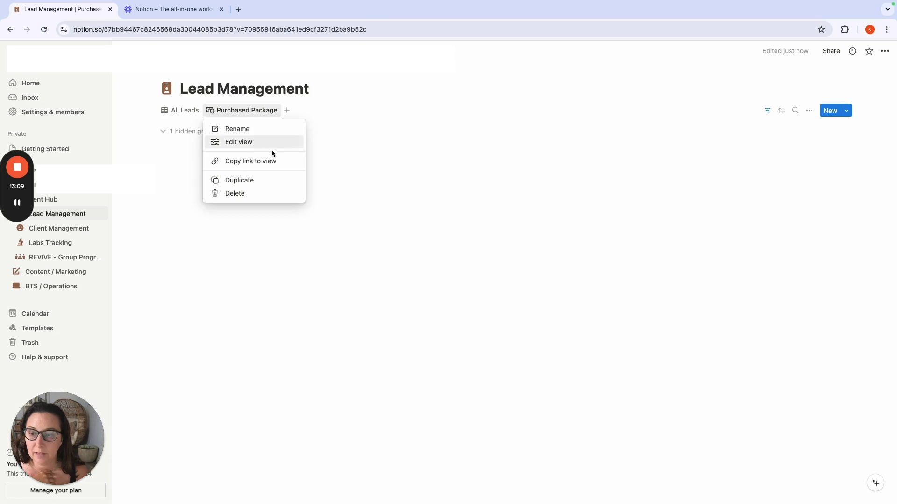
{"action": "left_click", "coordinate": [264, 180]}
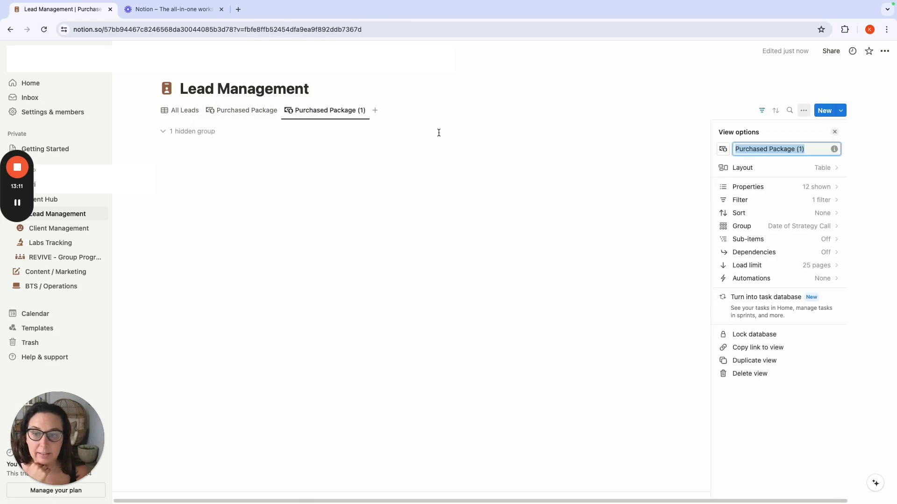
{"action": "type", "text": "No"}
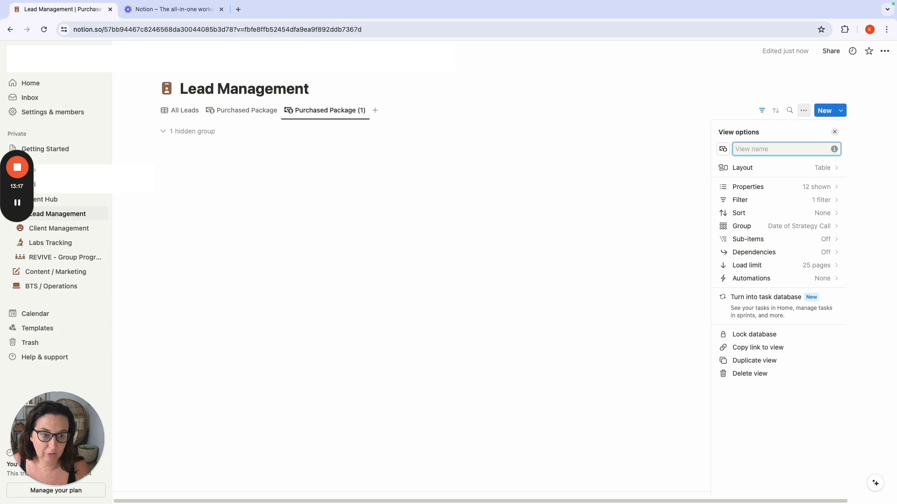
{"action": "type", "text": "F"}
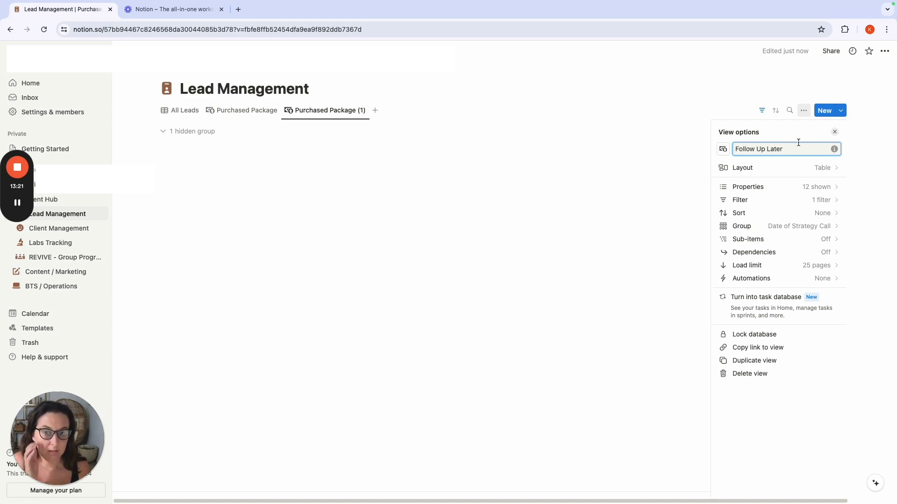
{"action": "type", "text": "ollow Up Later"}
Step: Search the icons for "later" and "ar", and set the clockwise circular arrow as the Follow Up Later view's icon
{"action": "left_click", "coordinate": [725, 150]}
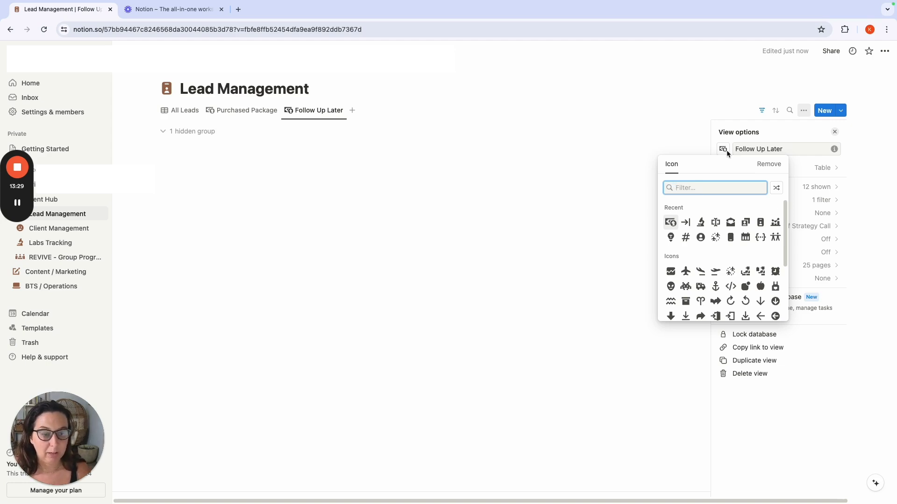
{"action": "type", "text": "later"}
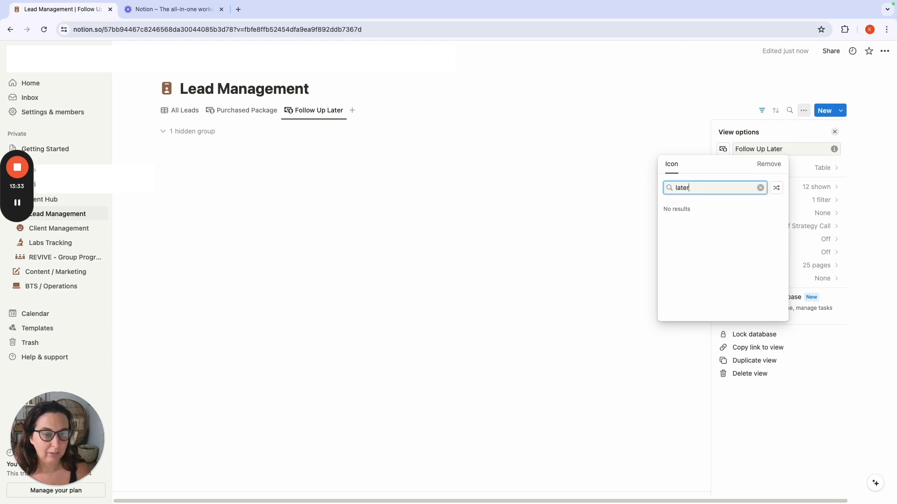
{"action": "key", "text": "BackSpace"}
{"action": "key", "text": "BackSpace"}
{"action": "key", "text": "BackSpace"}
{"action": "key", "text": "BackSpace"}
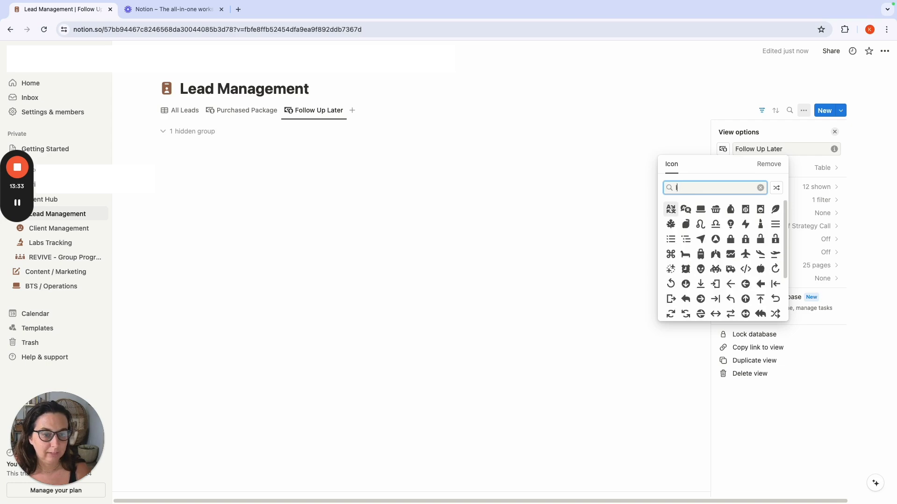
{"action": "type", "text": "ate"}
{"action": "key", "text": "BackSpace"}
{"action": "key", "text": "BackSpace"}
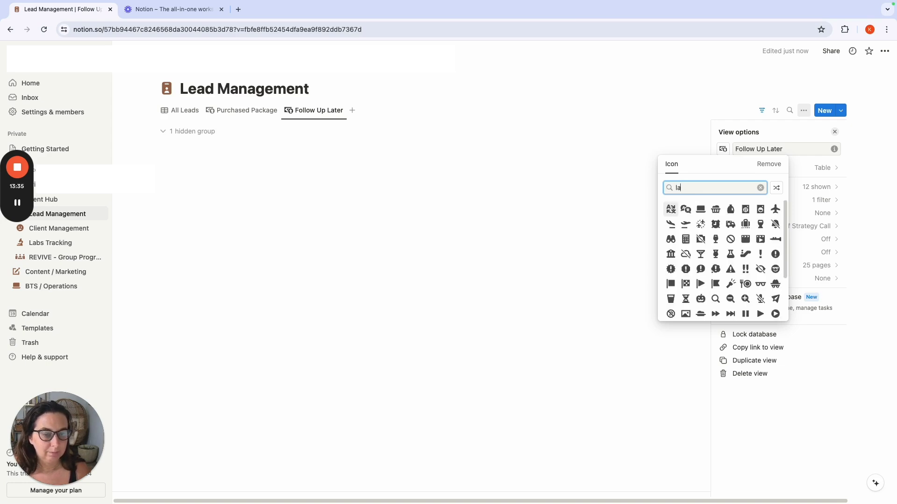
{"action": "key", "text": "BackSpace"}
{"action": "key", "text": "BackSpace"}
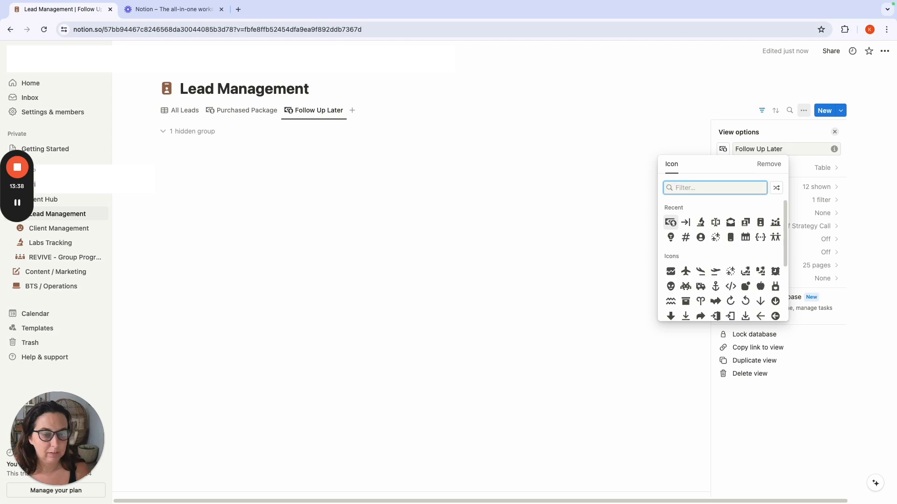
{"action": "type", "text": "ar"}
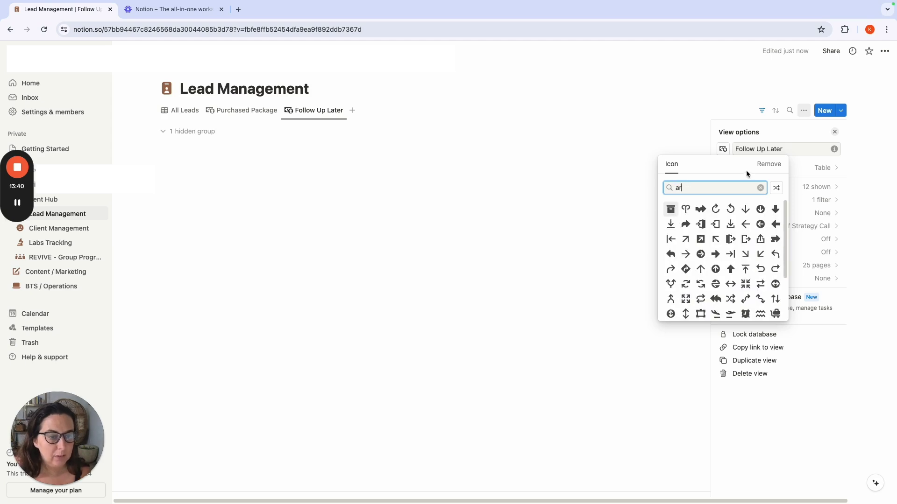
{"action": "left_click", "coordinate": [715, 210]}
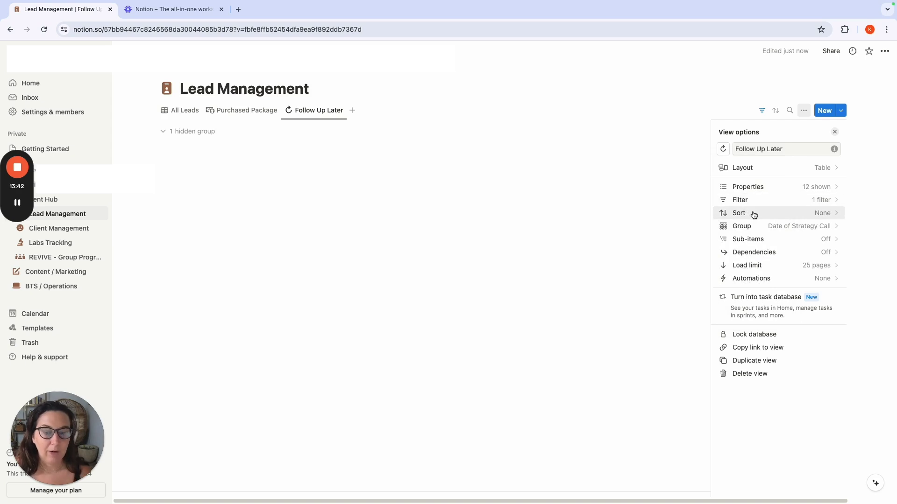
Step: Change the Follow Up Later view's Status filter to only No / Nonresponsive and save it for everyone
{"action": "left_click", "coordinate": [835, 201]}
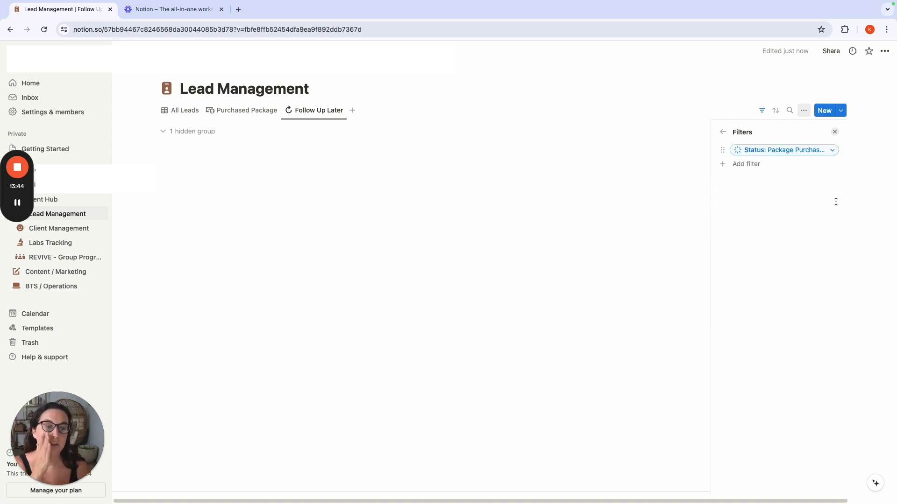
{"action": "left_click", "coordinate": [782, 154]}
{"action": "left_click", "coordinate": [741, 309]}
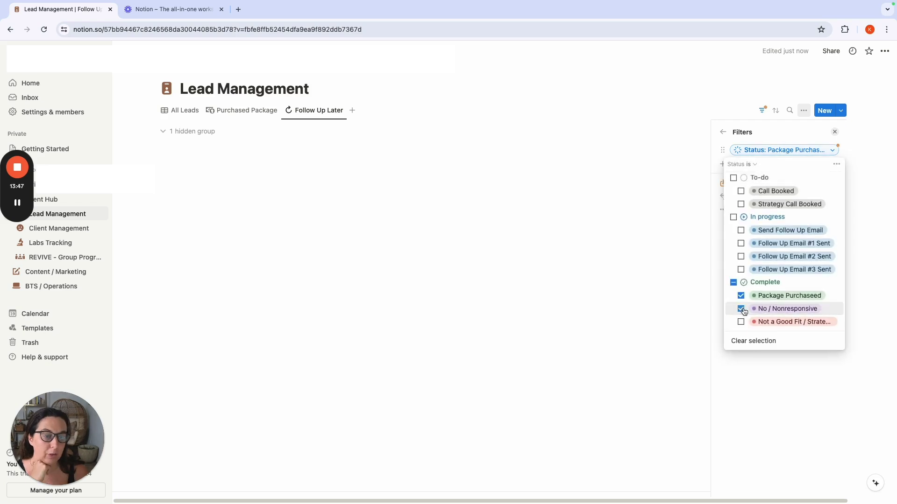
{"action": "left_click", "coordinate": [738, 296]}
{"action": "left_click", "coordinate": [734, 282]}
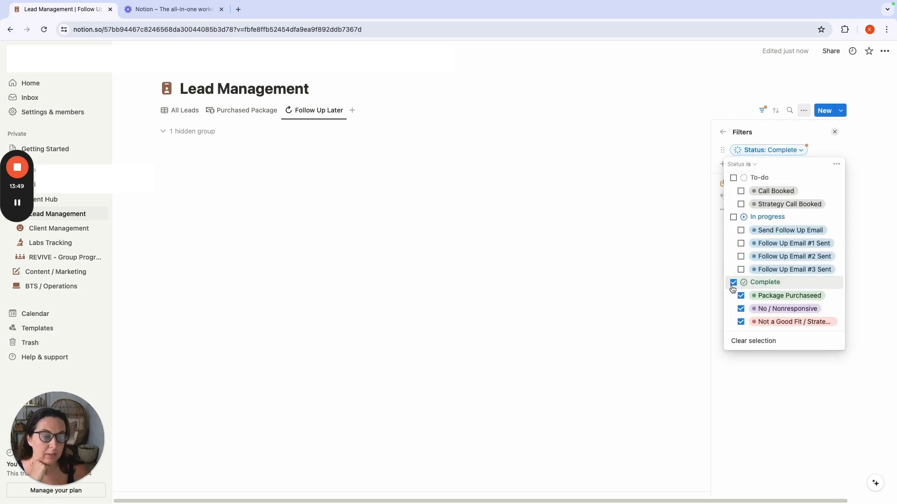
{"action": "left_click", "coordinate": [734, 283]}
{"action": "left_click", "coordinate": [741, 309]}
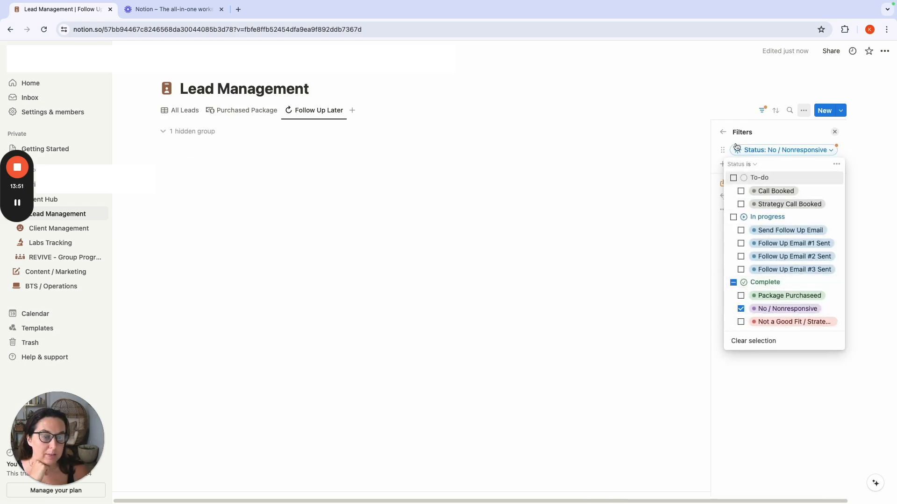
{"action": "key", "text": "Escape"}
{"action": "left_click", "coordinate": [772, 186]}
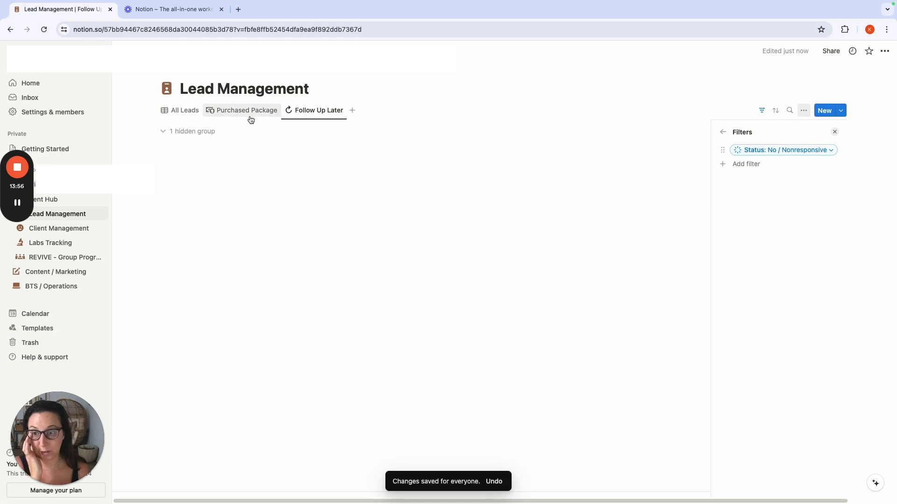
Step: Search for a lead or client icon and set the circled person as the All Leads view's icon
{"action": "double_click", "coordinate": [181, 110]}
{"action": "left_click", "coordinate": [192, 127]}
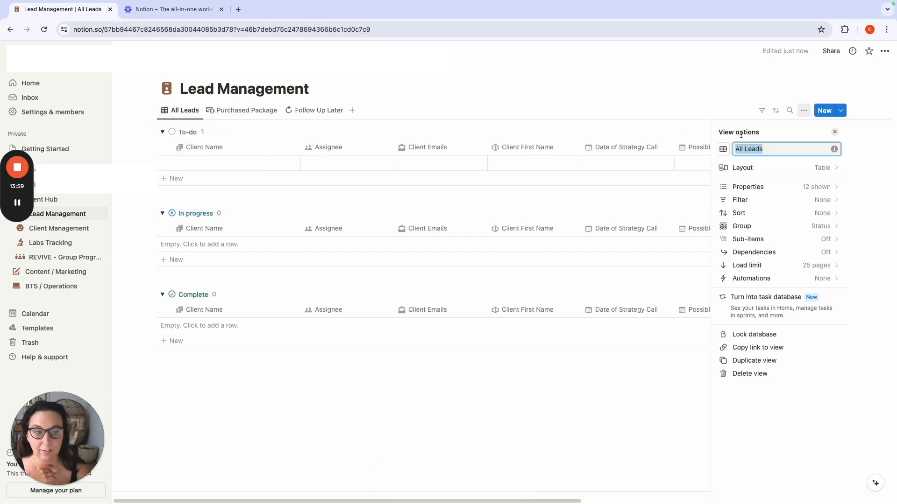
{"action": "left_click", "coordinate": [725, 152]}
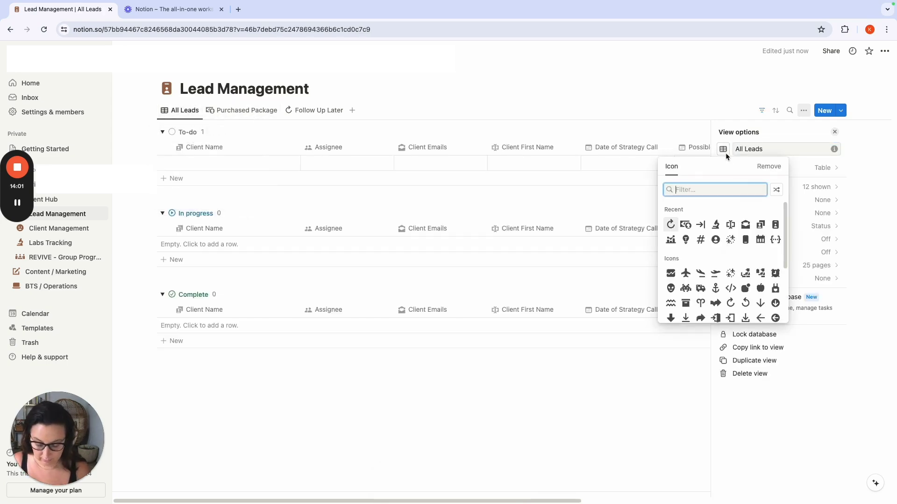
{"action": "type", "text": "lead"}
{"action": "key", "text": "BackSpace"}
{"action": "key", "text": "BackSpace"}
{"action": "key", "text": "BackSpace"}
{"action": "key", "text": "BackSpace"}
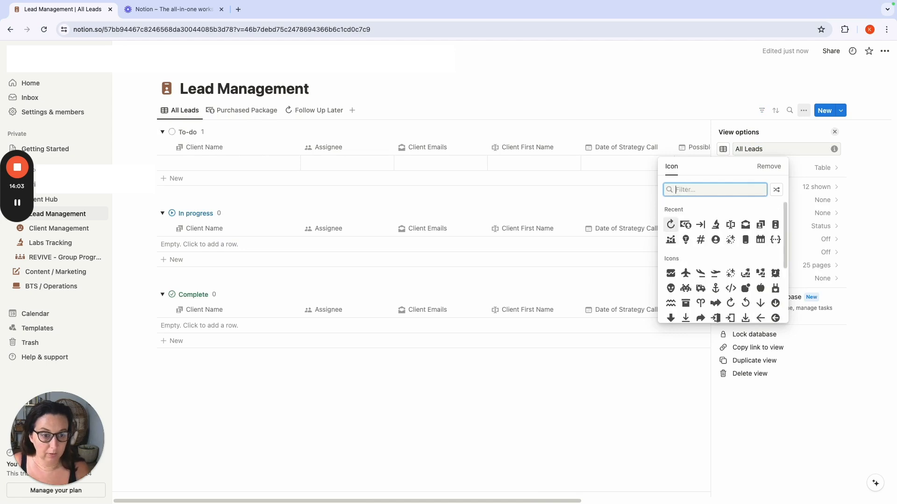
{"action": "type", "text": "aclie"}
{"action": "key", "text": "BackSpace"}
{"action": "key", "text": "BackSpace"}
{"action": "key", "text": "BackSpace"}
{"action": "key", "text": "BackSpace"}
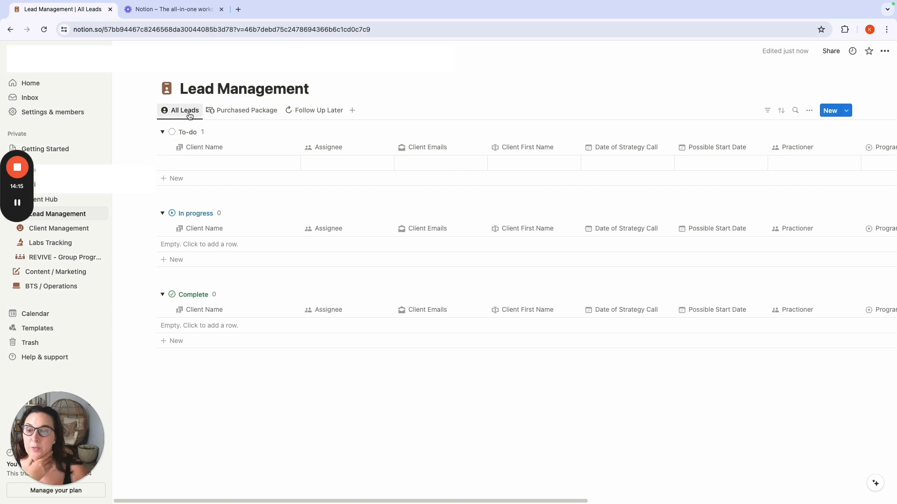
Step: Compare the contents of the Purchased Package and All Leads views
{"action": "left_click", "coordinate": [256, 112]}
{"action": "left_click", "coordinate": [174, 113]}
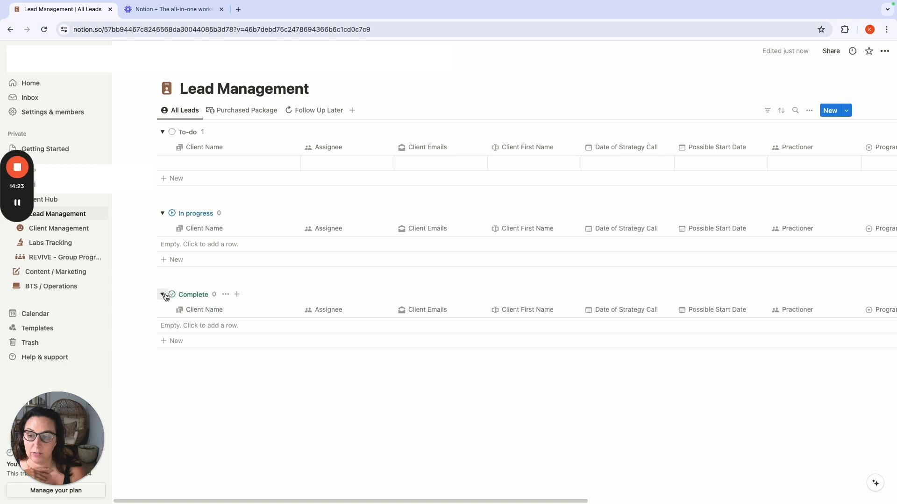
{"action": "left_click", "coordinate": [232, 119]}
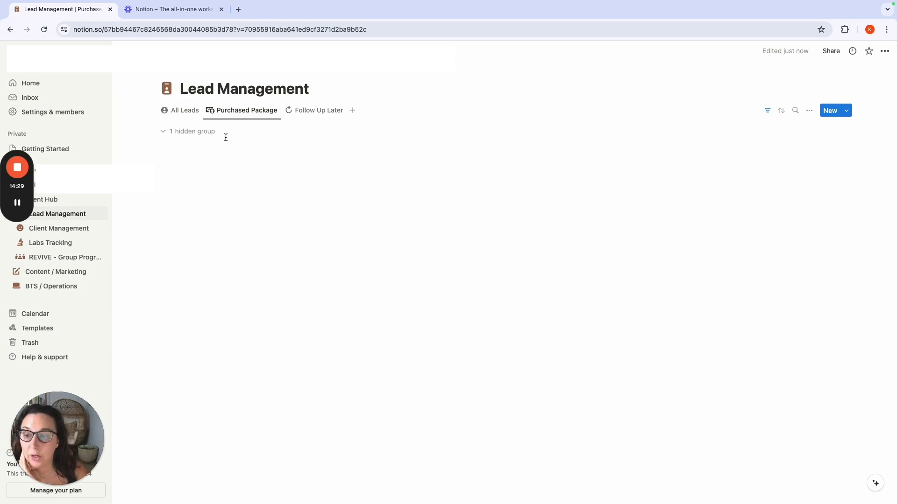
{"action": "left_click", "coordinate": [265, 110]}
Step: Add four leads to the In progress group of All Leads: "test client 1", "test 2", "test client 3" and "test client 4"
{"action": "left_click", "coordinate": [173, 112]}
{"action": "left_click", "coordinate": [172, 114]}
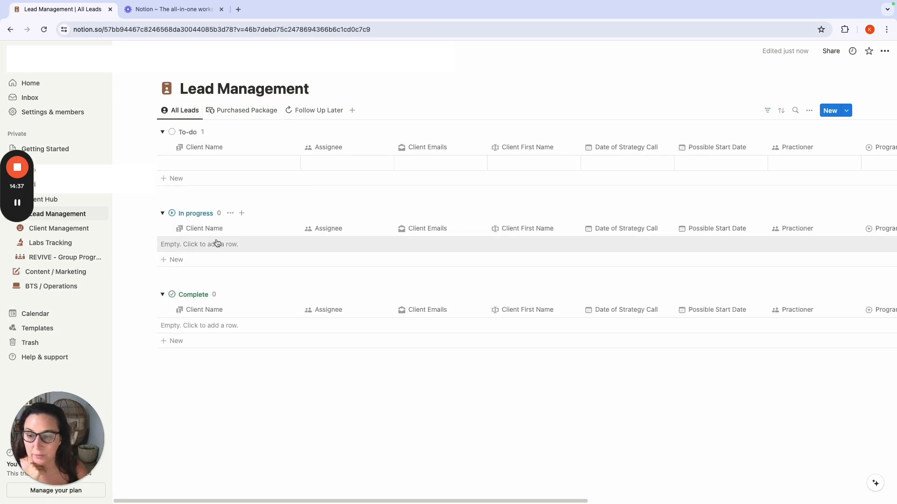
{"action": "left_click", "coordinate": [217, 243]}
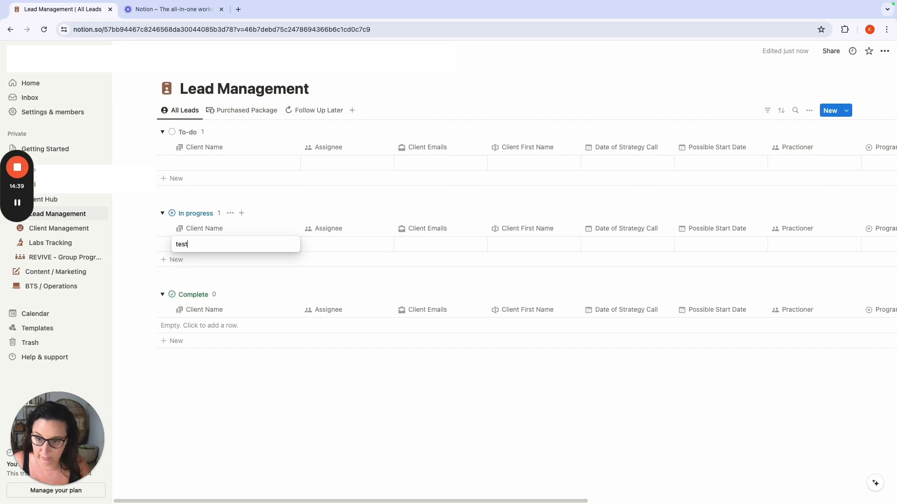
{"action": "left_click", "coordinate": [223, 260]}
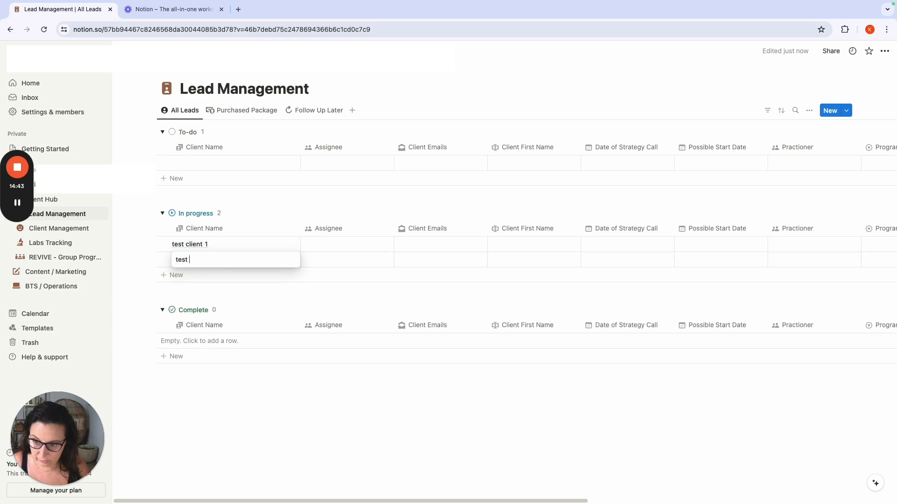
{"action": "left_click", "coordinate": [235, 274]}
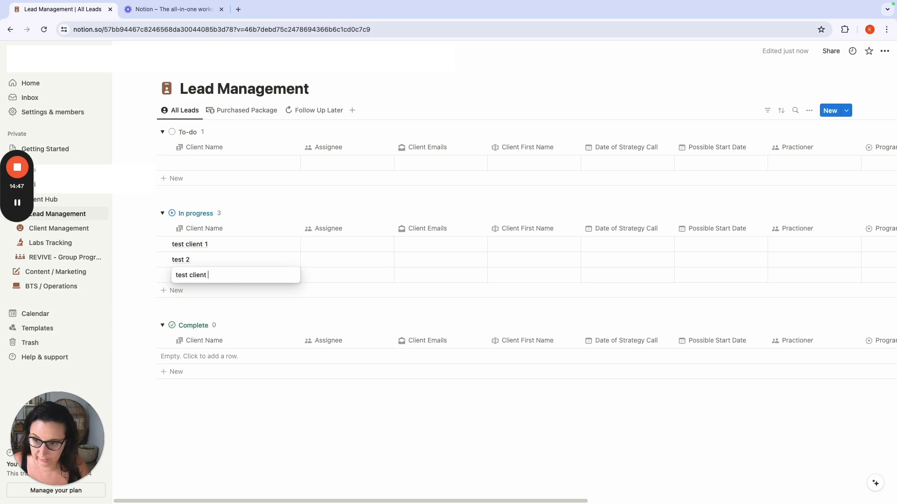
{"action": "left_click", "coordinate": [232, 293]}
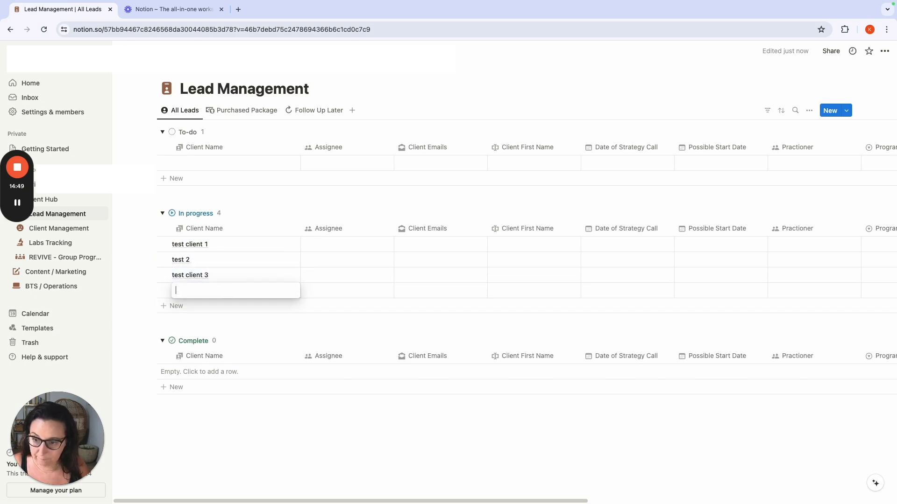
{"action": "type", "text": "test client"}
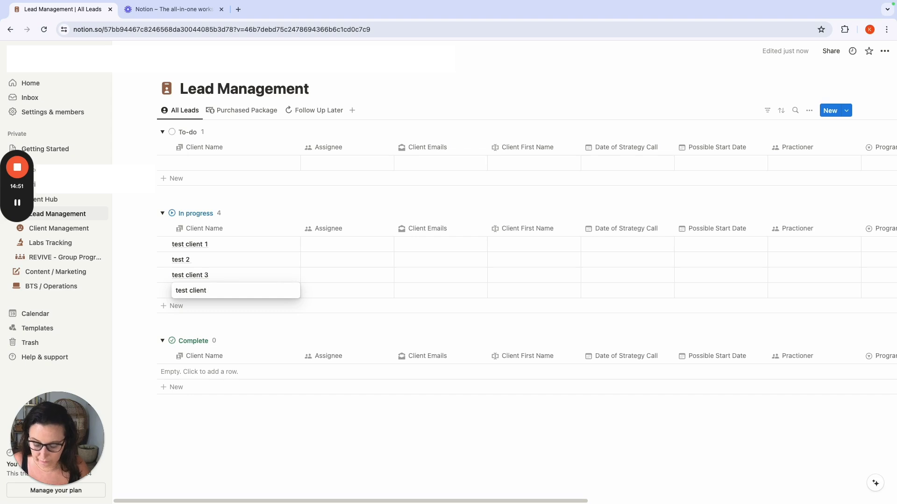
{"action": "type", "text": " 4"}
{"action": "key", "text": "Return"}
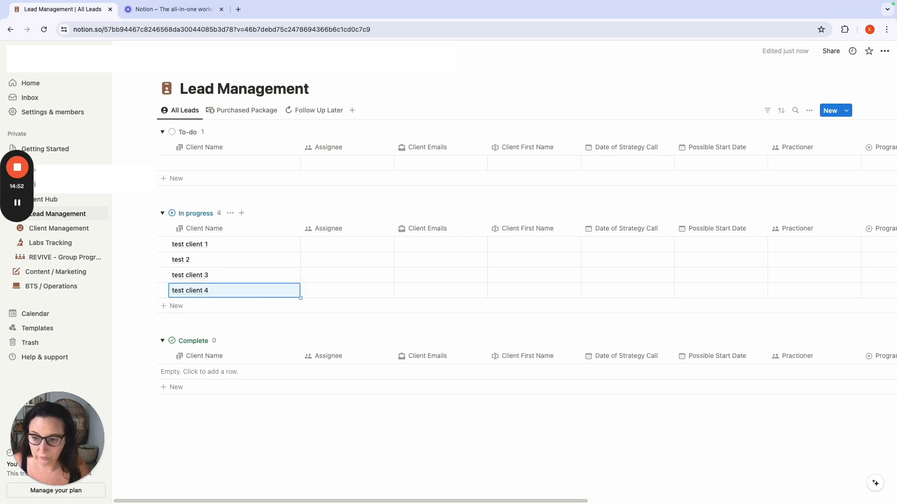
Step: Set the Date of Strategy Call to June 1, 2024 for test client 1 and July 15, 2024 for test 2
{"action": "left_click", "coordinate": [627, 243]}
{"action": "left_click", "coordinate": [688, 303]}
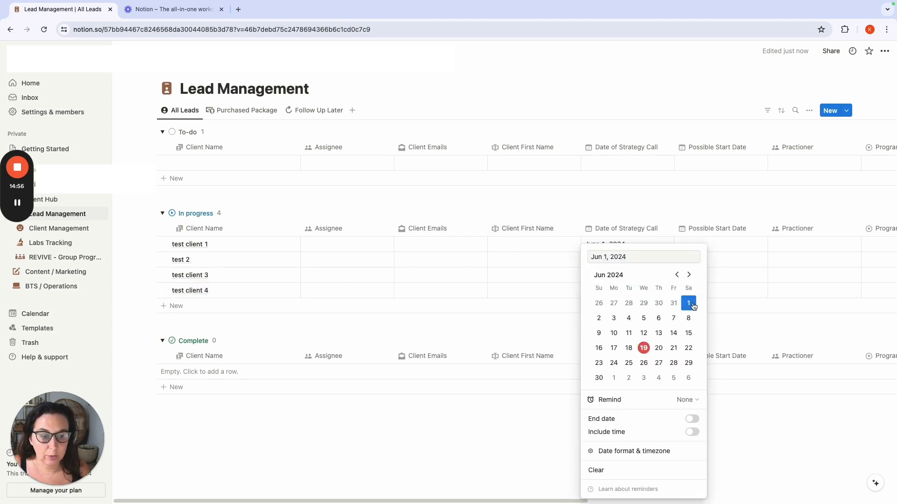
{"action": "left_click", "coordinate": [571, 284]}
{"action": "left_click", "coordinate": [601, 274]}
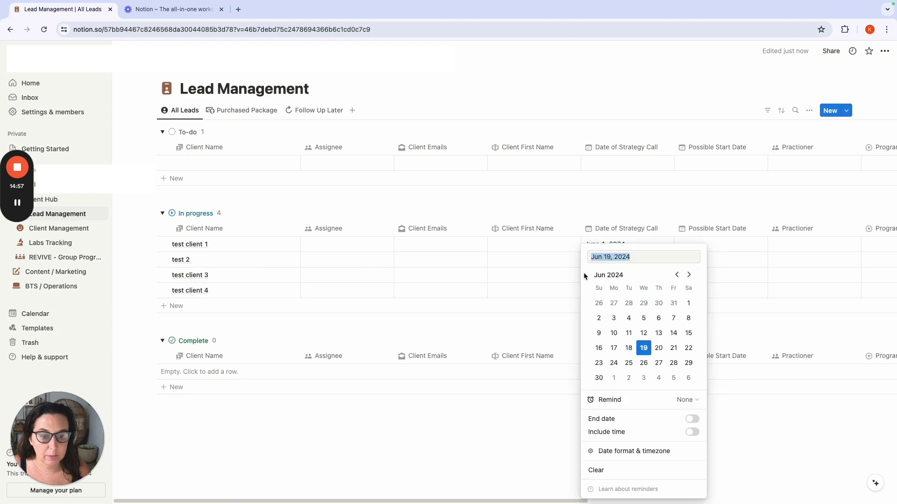
{"action": "left_click", "coordinate": [557, 338]}
{"action": "left_click", "coordinate": [631, 265]}
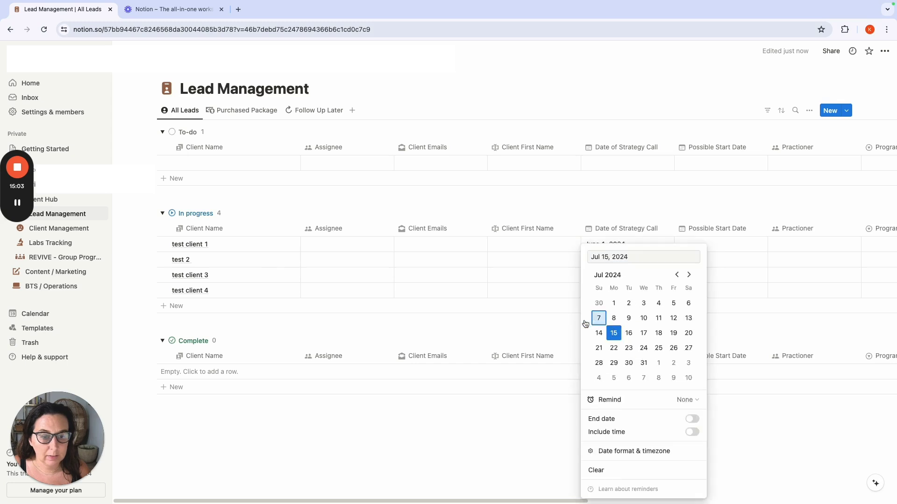
{"action": "left_click", "coordinate": [560, 322]}
Step: Set the Date of Strategy Call to April 2, 2024 for test client 3 and May 6, 2024 for test client 4
{"action": "left_click", "coordinate": [621, 277]}
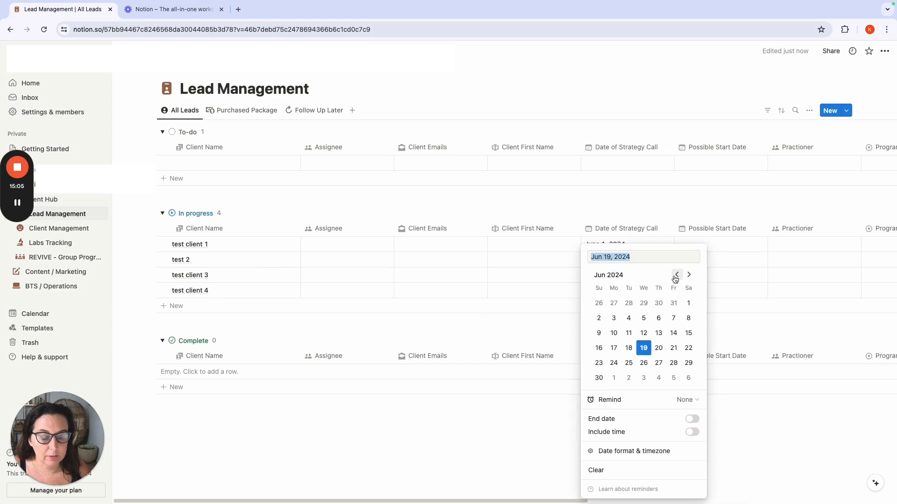
{"action": "left_click", "coordinate": [676, 275]}
{"action": "left_click", "coordinate": [676, 275]}
{"action": "left_click", "coordinate": [629, 303]}
{"action": "left_click", "coordinate": [575, 313]}
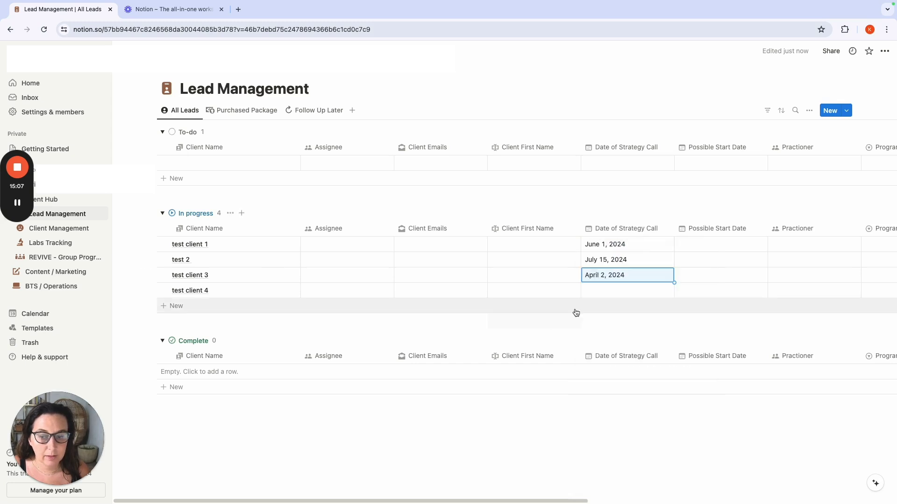
{"action": "left_click", "coordinate": [605, 302]}
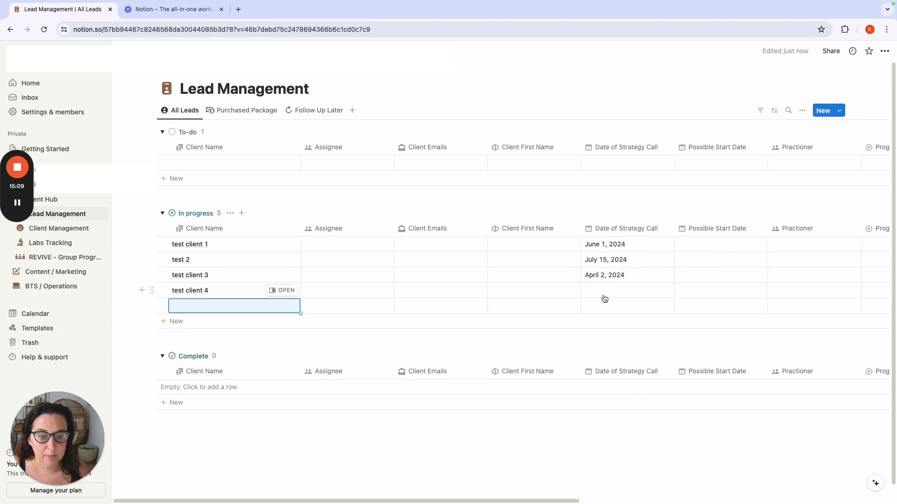
{"action": "left_click", "coordinate": [605, 298]}
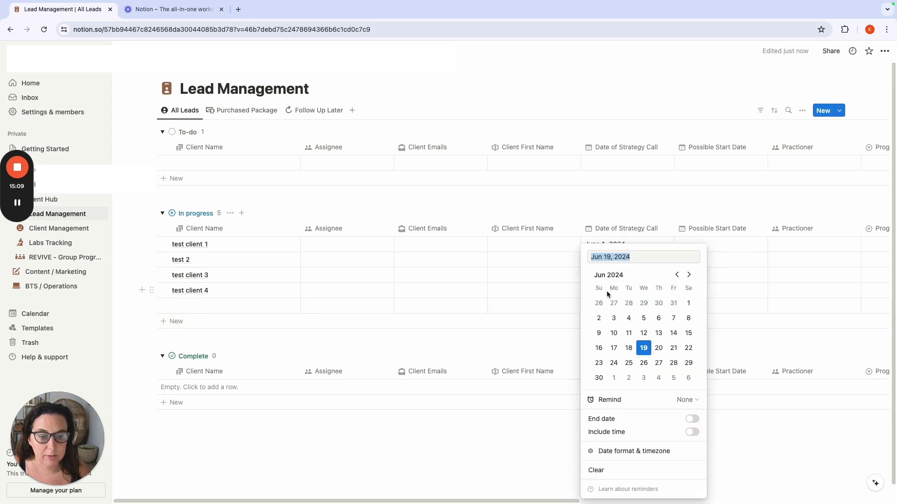
{"action": "left_click", "coordinate": [676, 276]}
{"action": "left_click", "coordinate": [613, 318]}
{"action": "left_click", "coordinate": [547, 332]}
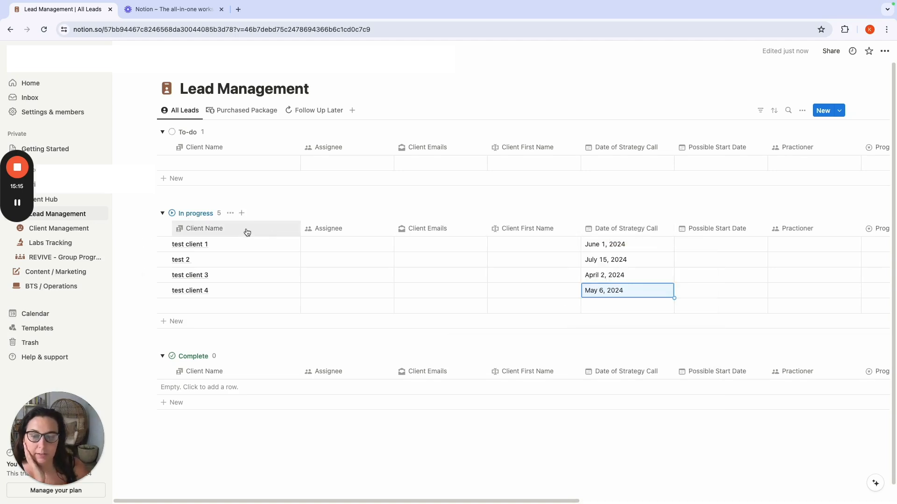
Step: Reorder the All Leads view's properties so that Status comes directly after Client Name
{"action": "left_click", "coordinate": [183, 110]}
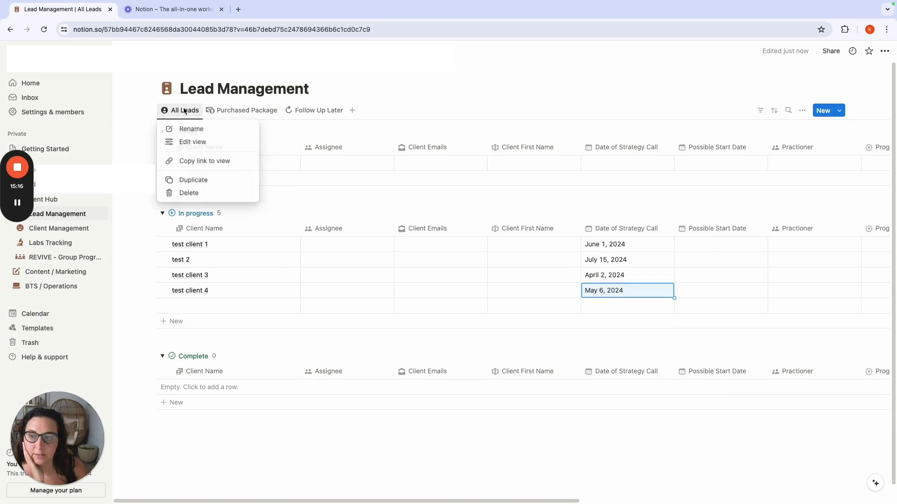
{"action": "left_click", "coordinate": [199, 143]}
{"action": "left_click", "coordinate": [839, 186]}
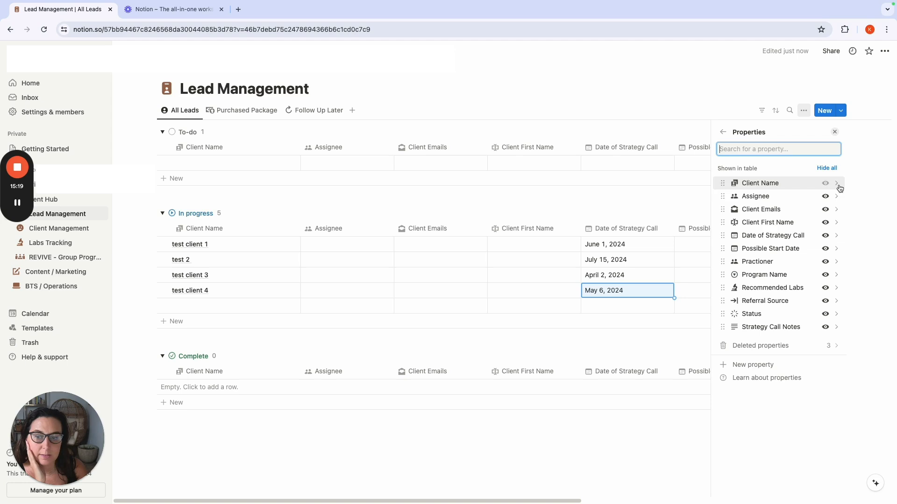
{"action": "left_click_drag", "start_coordinate": [731, 314], "coordinate": [731, 196]}
{"action": "left_click", "coordinate": [361, 211]}
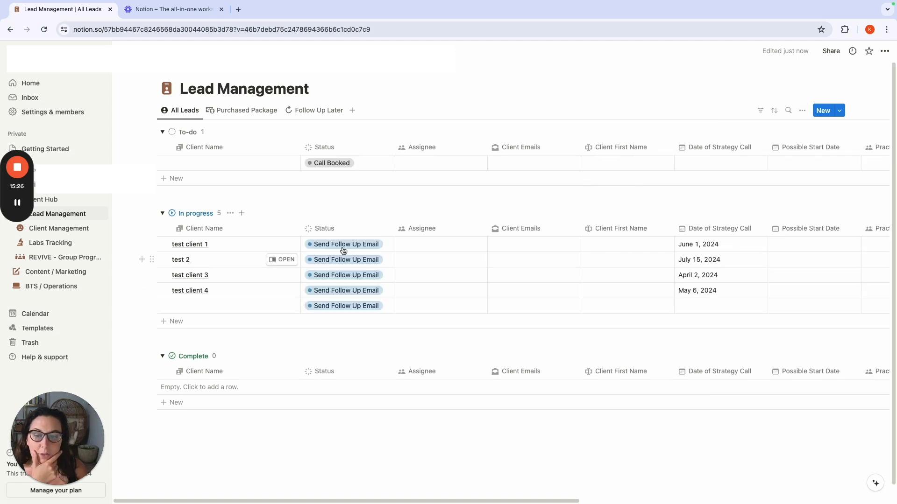
Step: Set Status to Package Purchaseed for test clients 1 and 3, No / Nonresponsive for test 2, and Not a Good Fit for test client 4
{"action": "left_click", "coordinate": [343, 245]}
{"action": "left_click", "coordinate": [345, 409]}
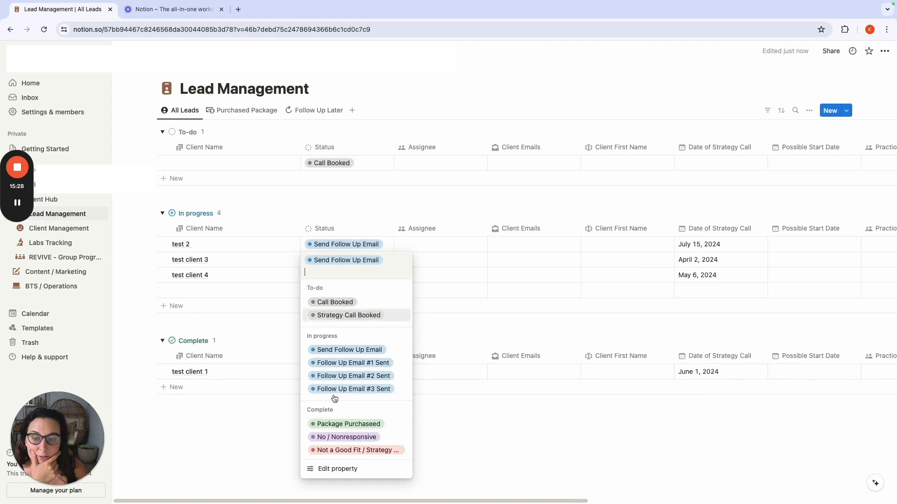
{"action": "left_click", "coordinate": [330, 423]}
{"action": "left_click", "coordinate": [339, 245]}
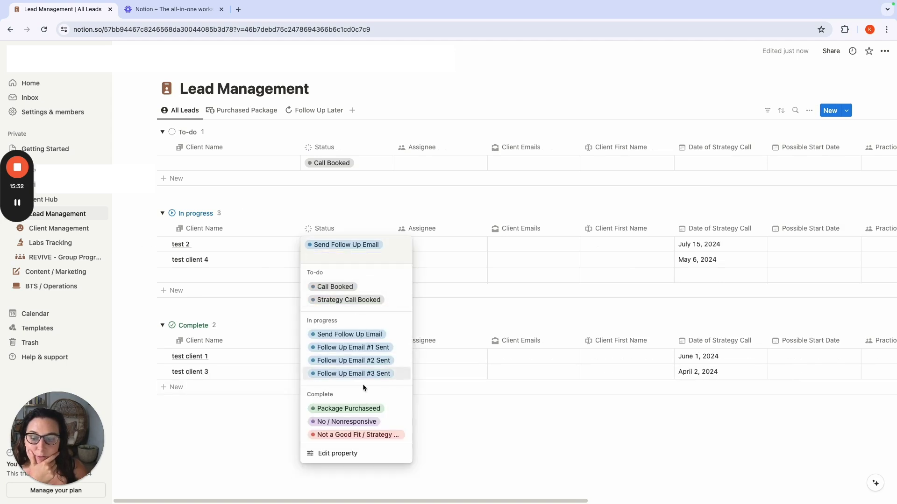
{"action": "left_click", "coordinate": [362, 423]}
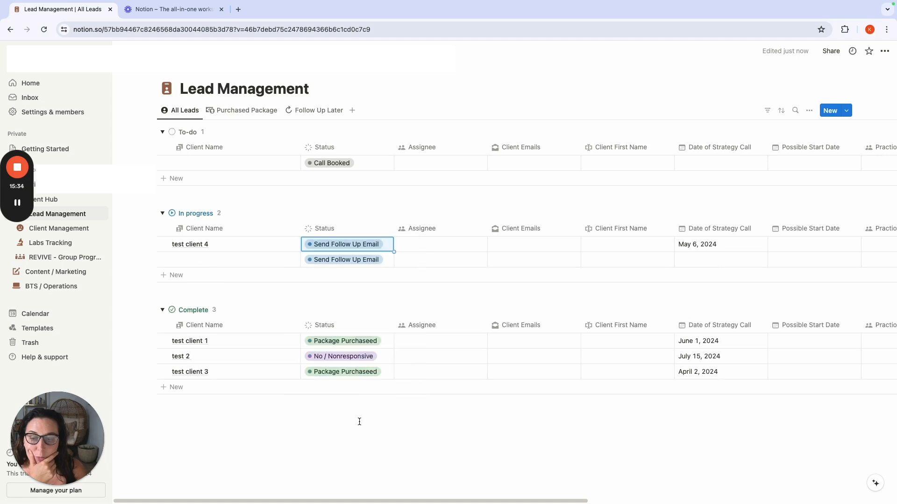
{"action": "left_click", "coordinate": [341, 244]}
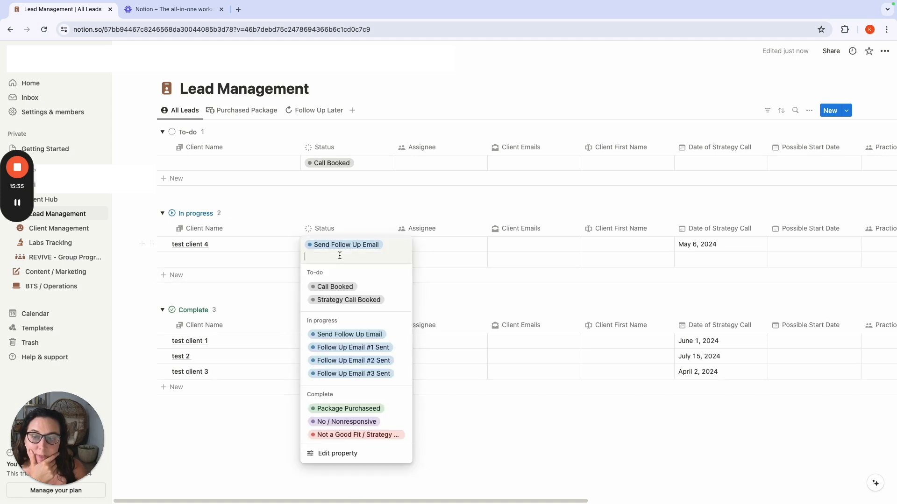
{"action": "left_click", "coordinate": [356, 435]}
{"action": "left_click", "coordinate": [419, 285]}
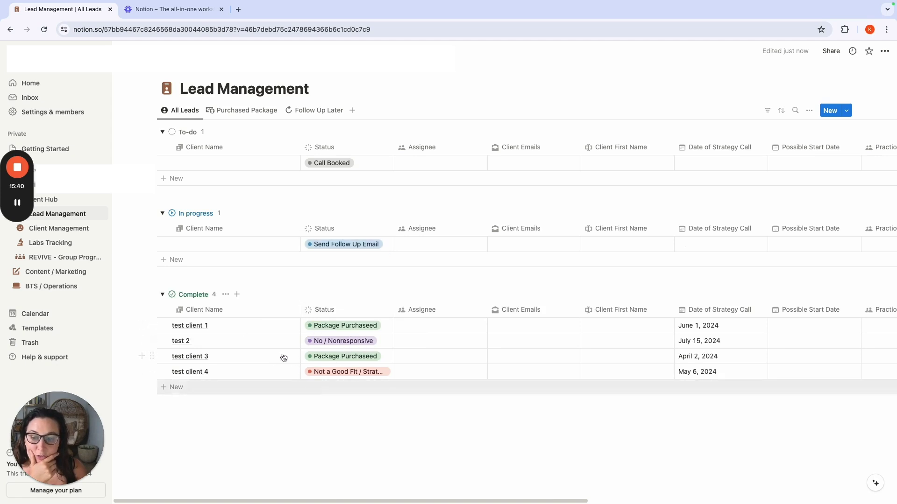
Step: Check which test leads appear in the Purchased Package and Follow Up Later views, ending back at All Leads
{"action": "left_click", "coordinate": [161, 295]}
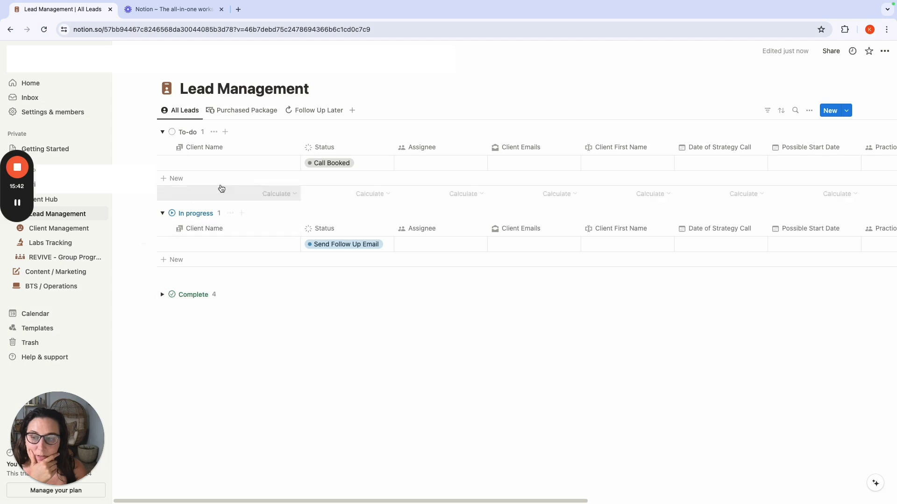
{"action": "left_click", "coordinate": [252, 115]}
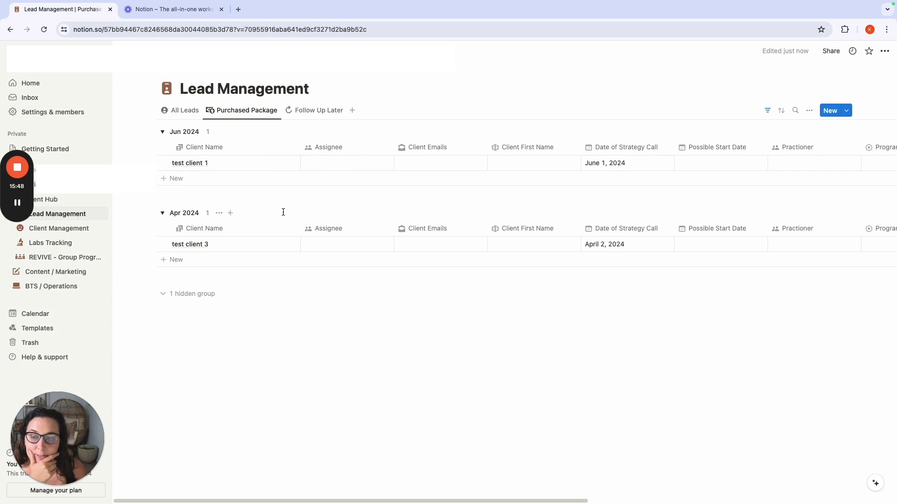
{"action": "left_click", "coordinate": [291, 113]}
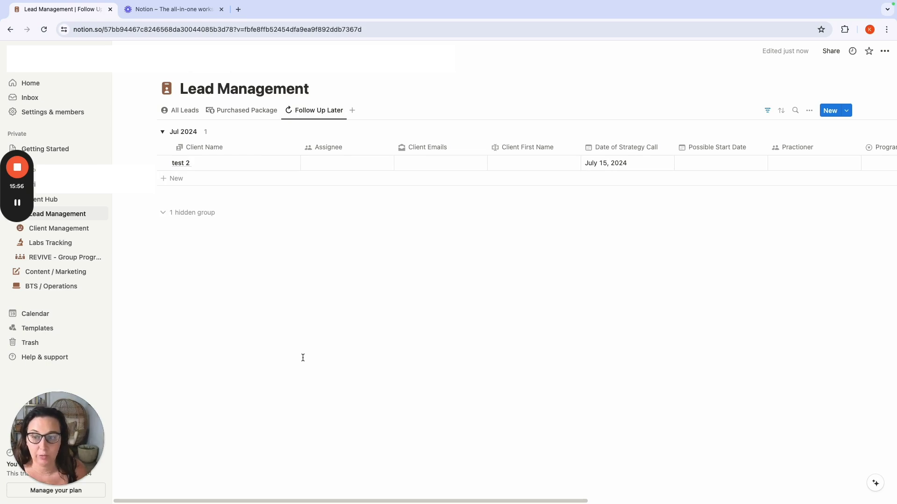
{"action": "left_click", "coordinate": [248, 111]}
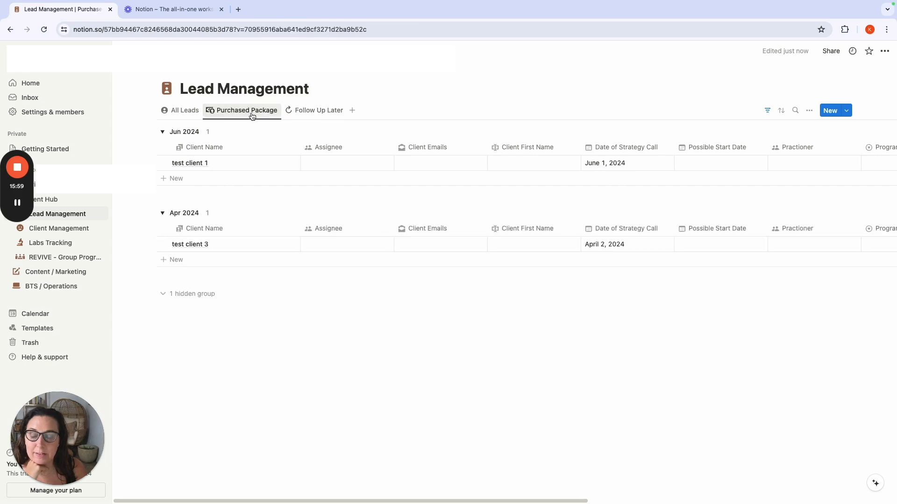
{"action": "left_click", "coordinate": [191, 116]}
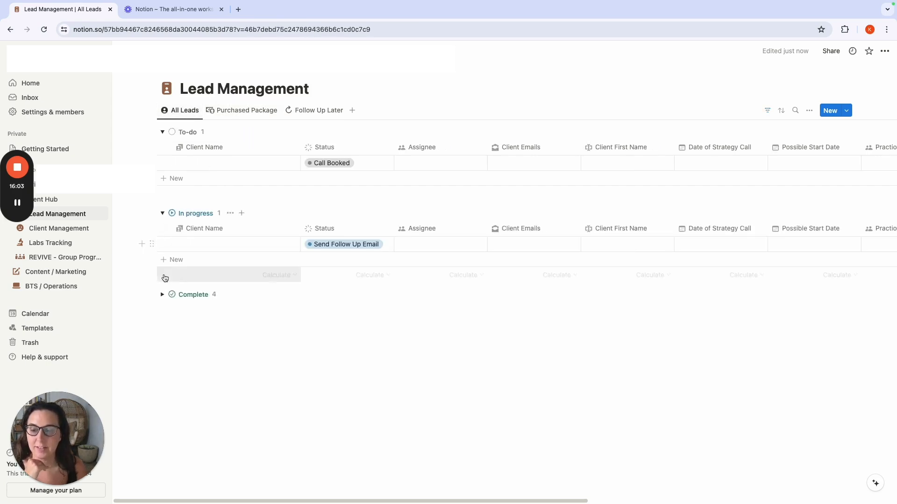
Step: Delete the four test leads in the Complete group together with the blank leads in To-do and In progress
{"action": "left_click", "coordinate": [162, 295]}
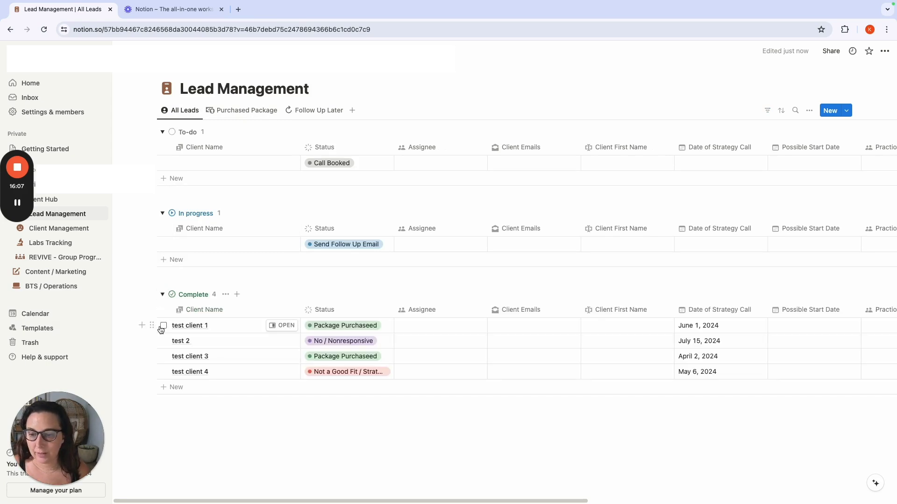
{"action": "left_click", "coordinate": [163, 325]}
{"action": "left_click", "coordinate": [164, 341]}
{"action": "left_click", "coordinate": [163, 357]}
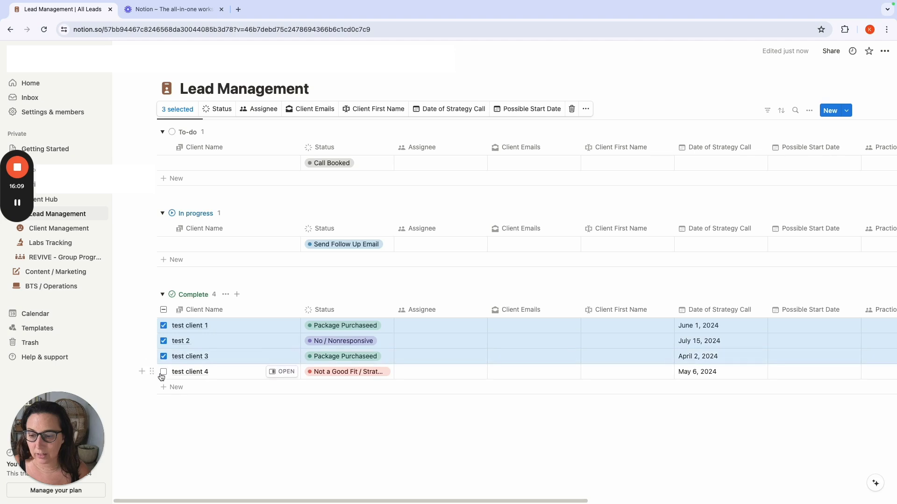
{"action": "left_click", "coordinate": [164, 372]}
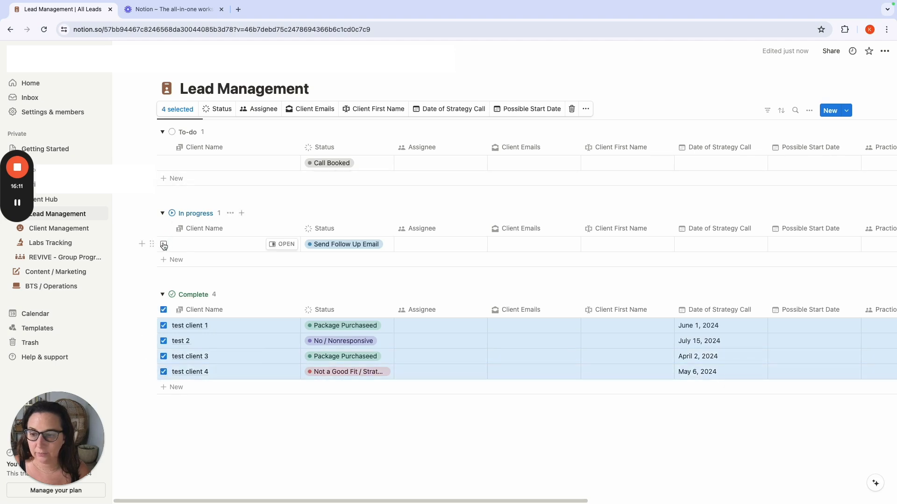
{"action": "left_click", "coordinate": [164, 244]}
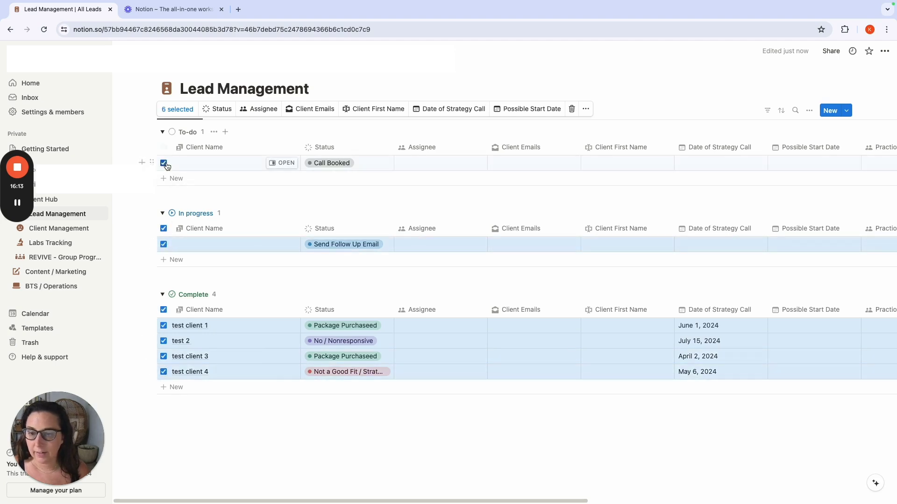
{"action": "left_click", "coordinate": [571, 110]}
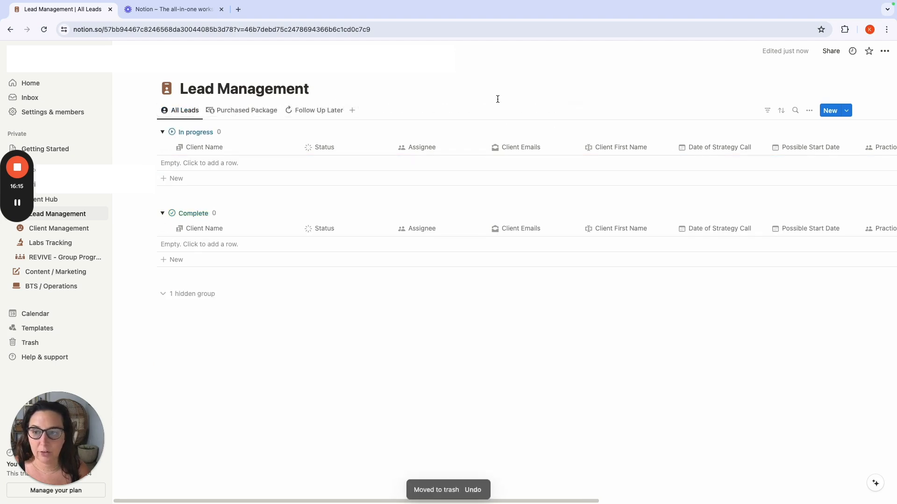
Step: Open the Client Management page from the Client Hub and turn the empty page into a table database
{"action": "left_click", "coordinate": [211, 51]}
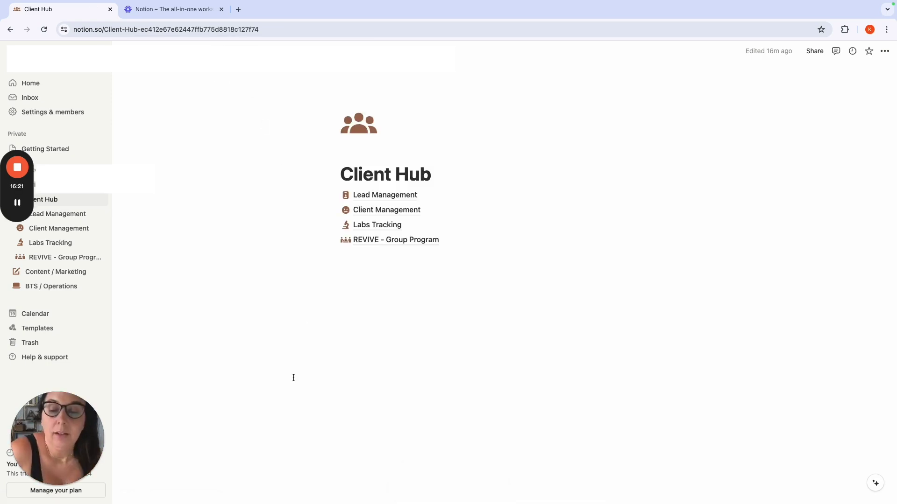
{"action": "left_click", "coordinate": [402, 212]}
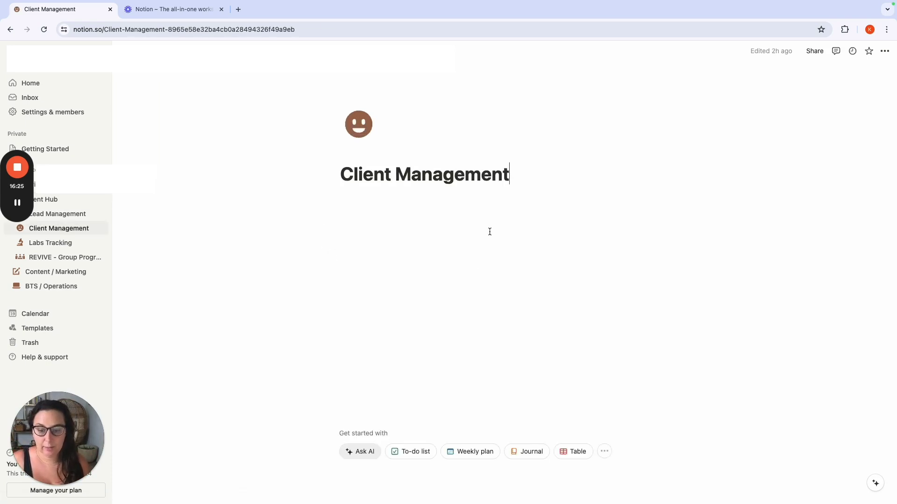
{"action": "left_click", "coordinate": [573, 451]}
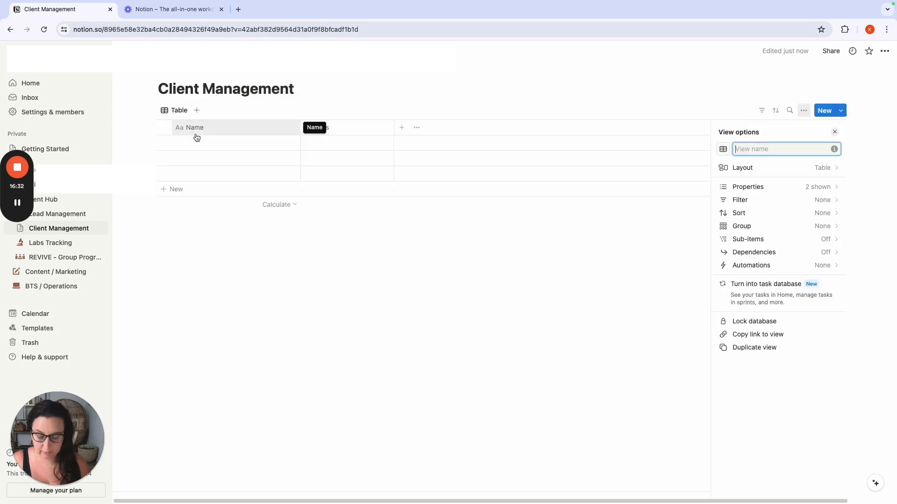
Step: Name the new table view "Client Management" and close its view options
{"action": "type", "text": "C"}
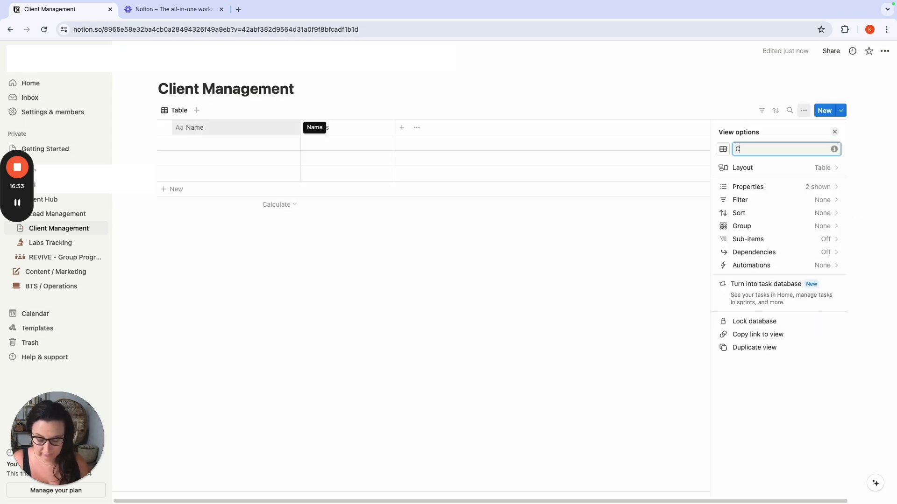
{"action": "type", "text": "lient Managment Dat"}
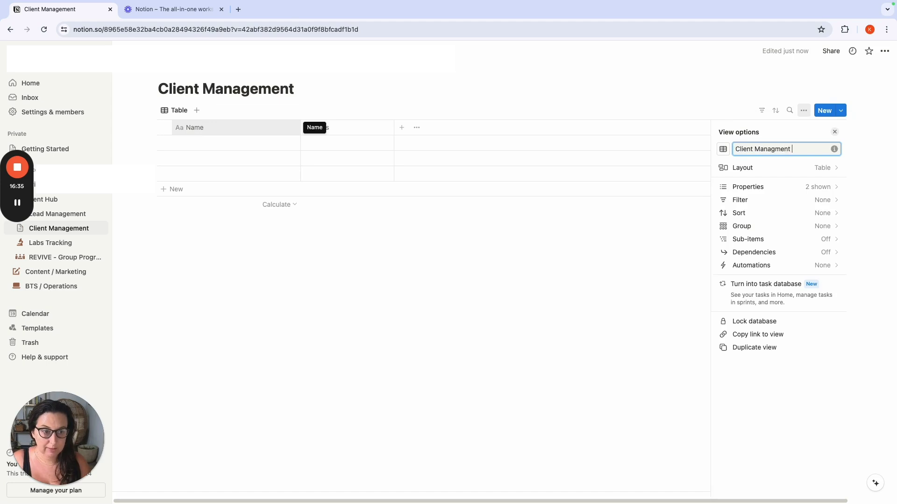
{"action": "key", "text": "BackSpace"}
{"action": "key", "text": "BackSpace"}
{"action": "key", "text": "BackSpace"}
{"action": "key", "text": "BackSpace"}
{"action": "key", "text": "BackSpace"}
{"action": "key", "text": "BackSpace"}
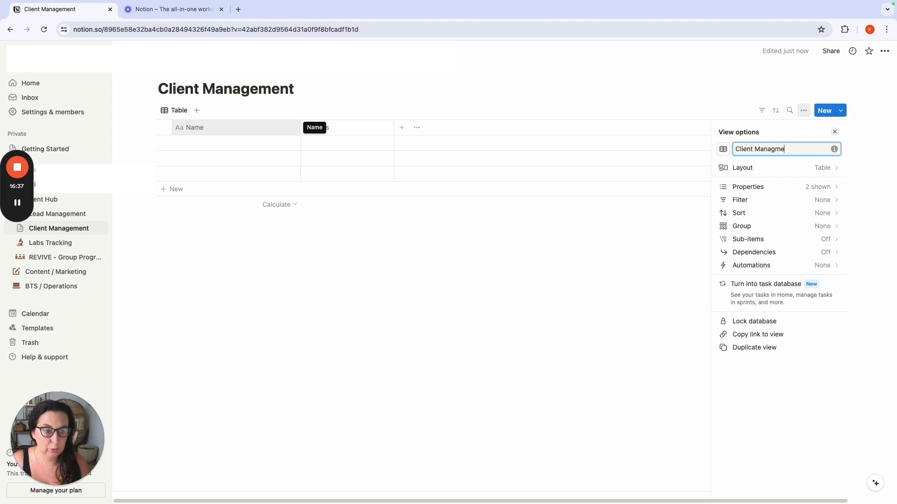
{"action": "type", "text": "t"}
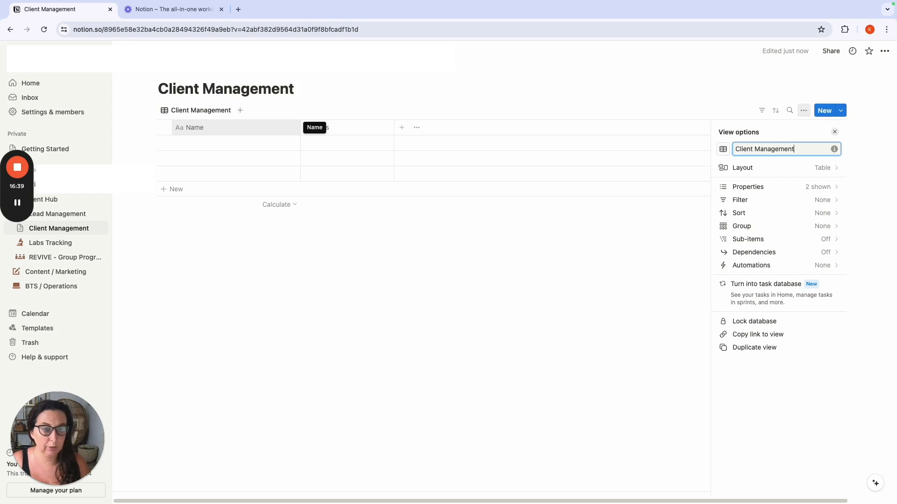
{"action": "left_click", "coordinate": [362, 318]}
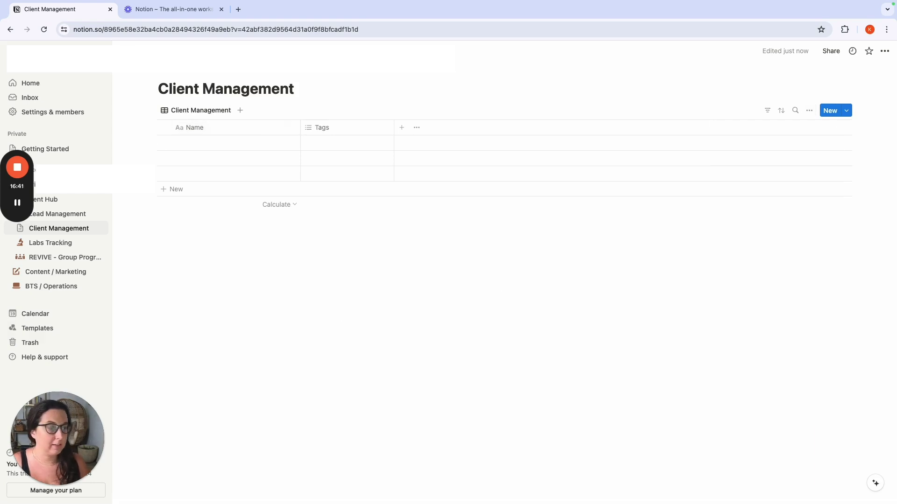
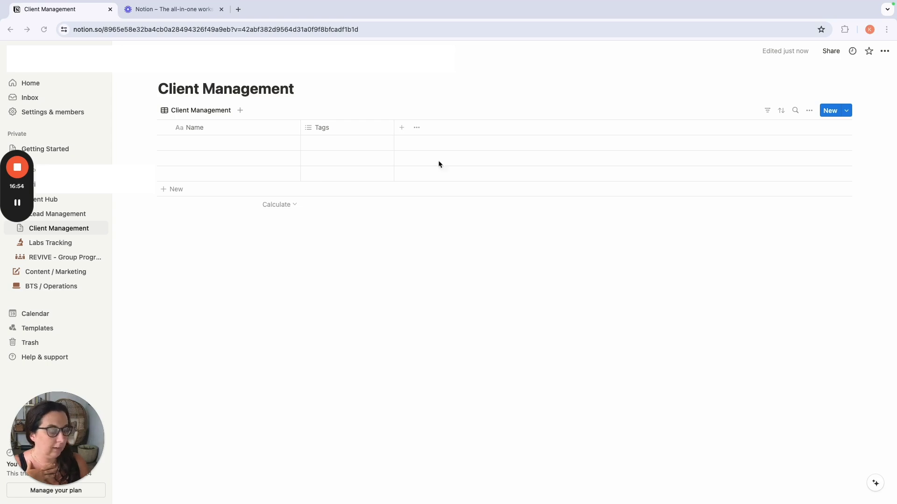
Step: Rename the table's Name property to "Client Name" and replace its default text icon with a person-style icon
{"action": "left_click", "coordinate": [192, 129]}
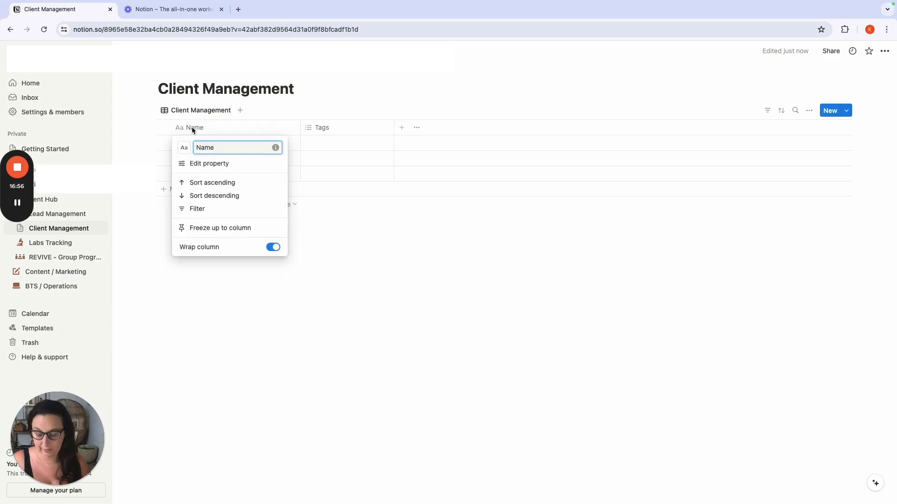
{"action": "type", "text": "C"}
{"action": "key", "text": "BackSpace"}
{"action": "type", "text": "Clie"}
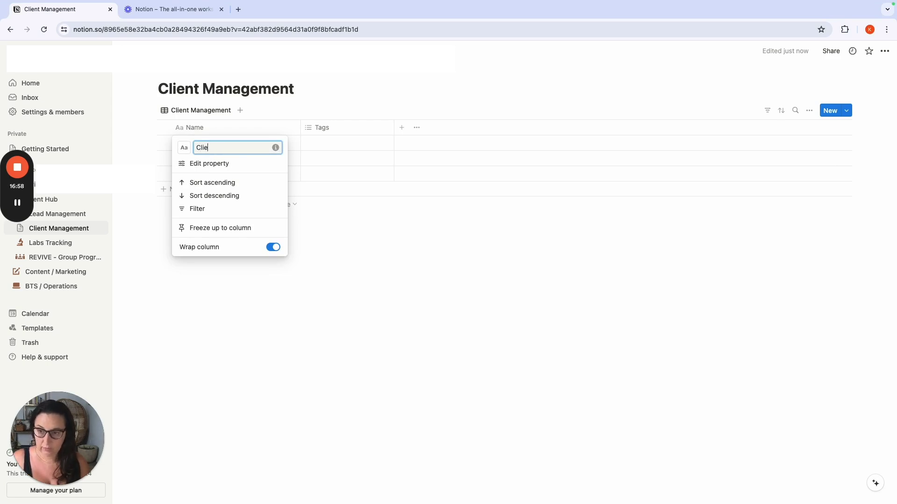
{"action": "type", "text": "nt Name"}
{"action": "key", "text": "Return"}
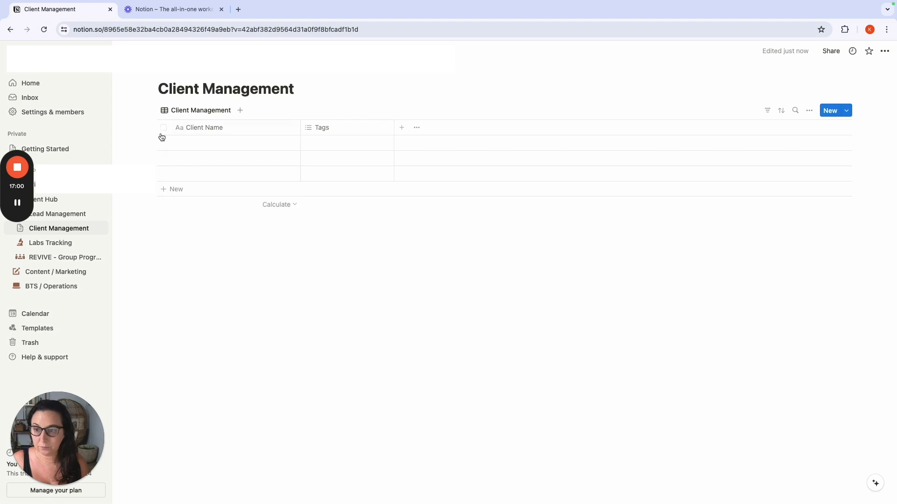
{"action": "left_click", "coordinate": [180, 130]}
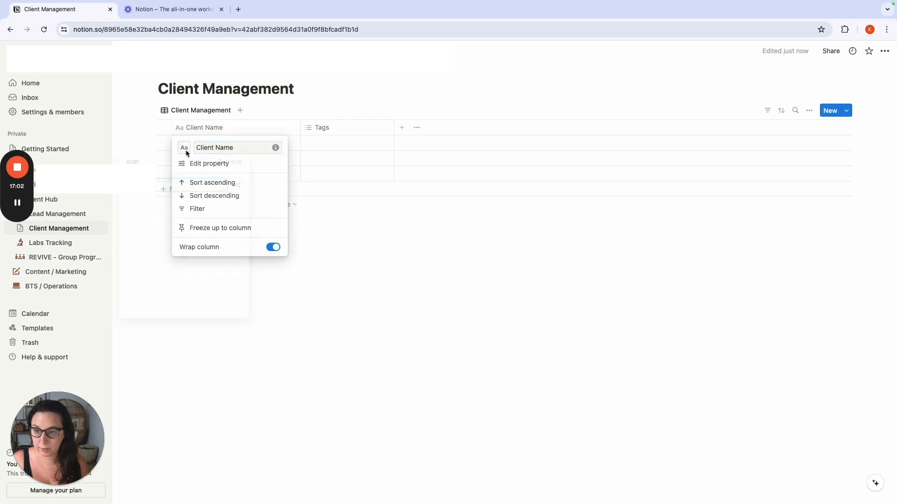
{"action": "left_click", "coordinate": [186, 151]}
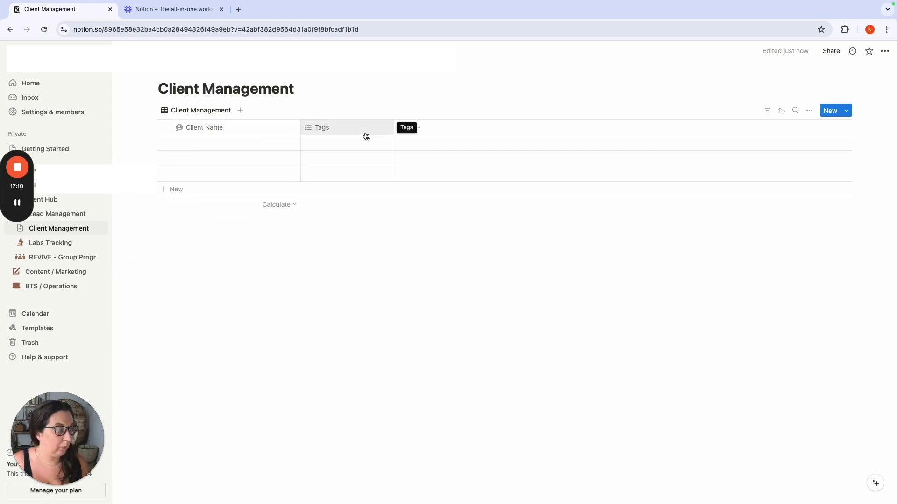
Step: Delete the Tags property from the Client Management table
{"action": "left_click", "coordinate": [334, 134]}
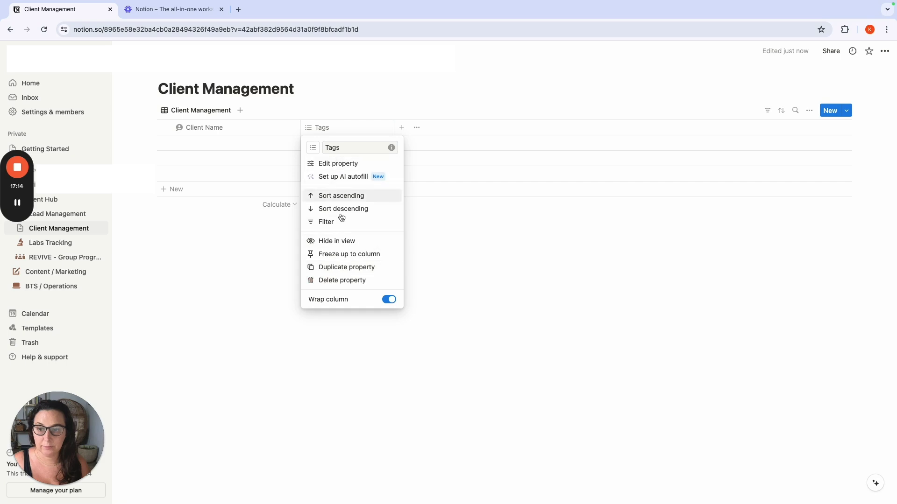
{"action": "left_click", "coordinate": [341, 280]}
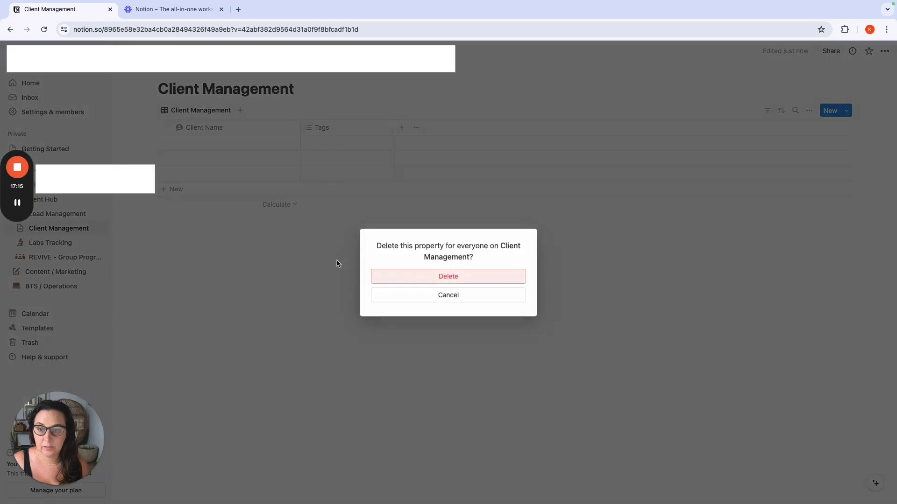
{"action": "left_click", "coordinate": [411, 278]}
Step: Add a Person property beside Client Name and name it "Assignee"
{"action": "left_click", "coordinate": [311, 128]}
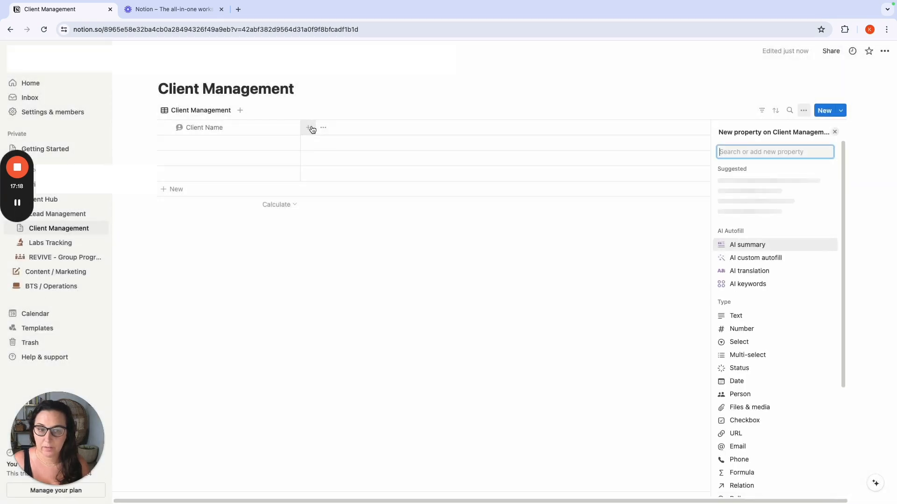
{"action": "type", "text": "a"}
{"action": "key", "text": "BackSpace"}
{"action": "type", "text": "per"}
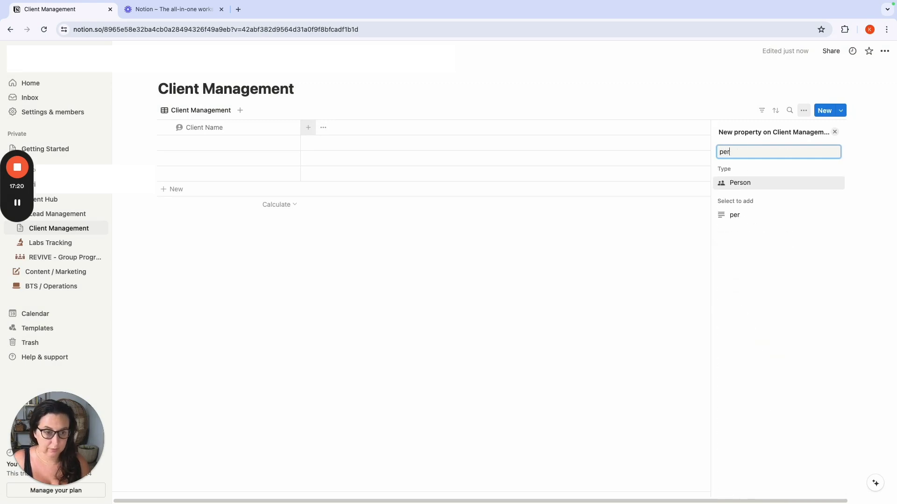
{"action": "left_click", "coordinate": [740, 216]}
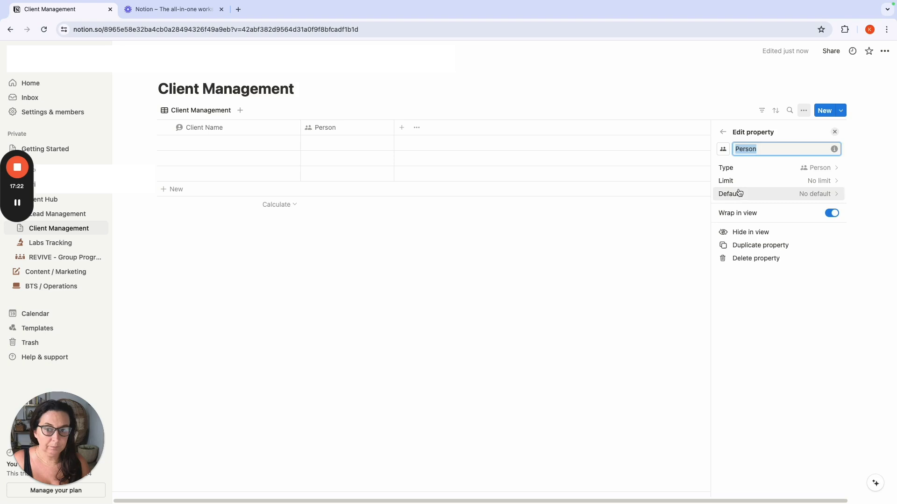
{"action": "type", "text": "Assignee"}
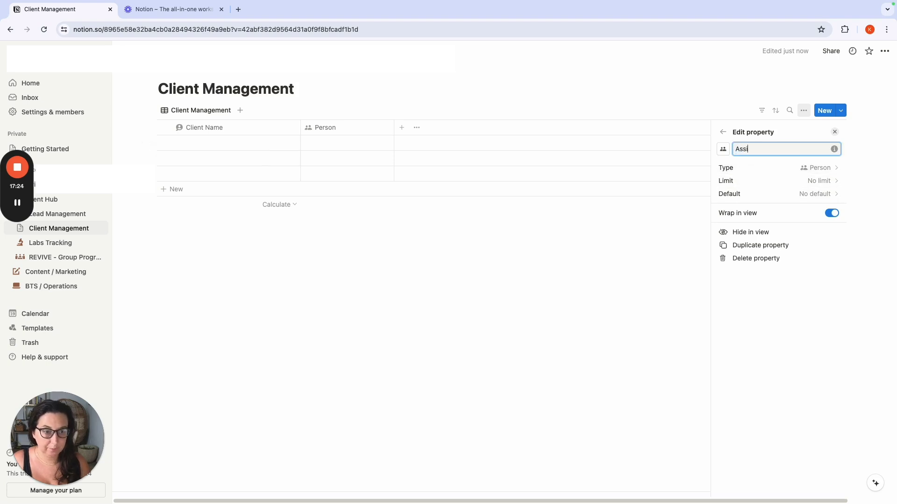
{"action": "key", "text": "Return"}
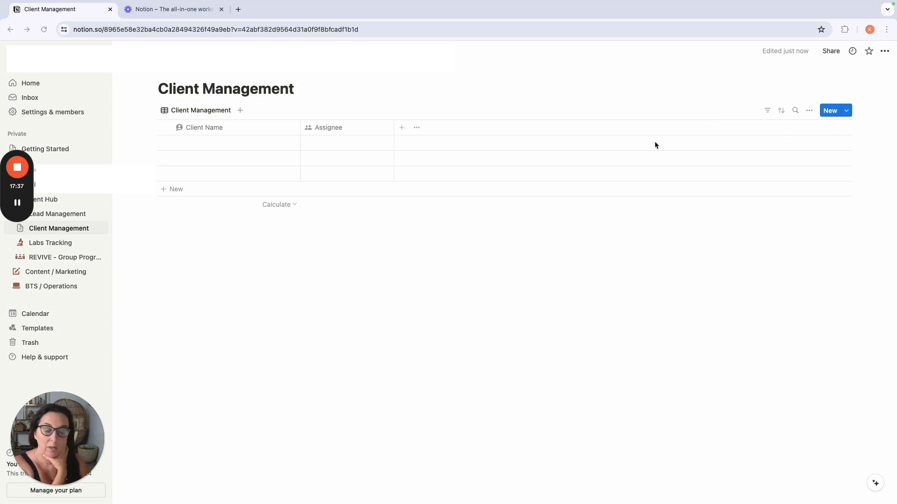
Step: Begin adding another property after Assignee, entering "Prog" as the start of its name
{"action": "left_click", "coordinate": [401, 128]}
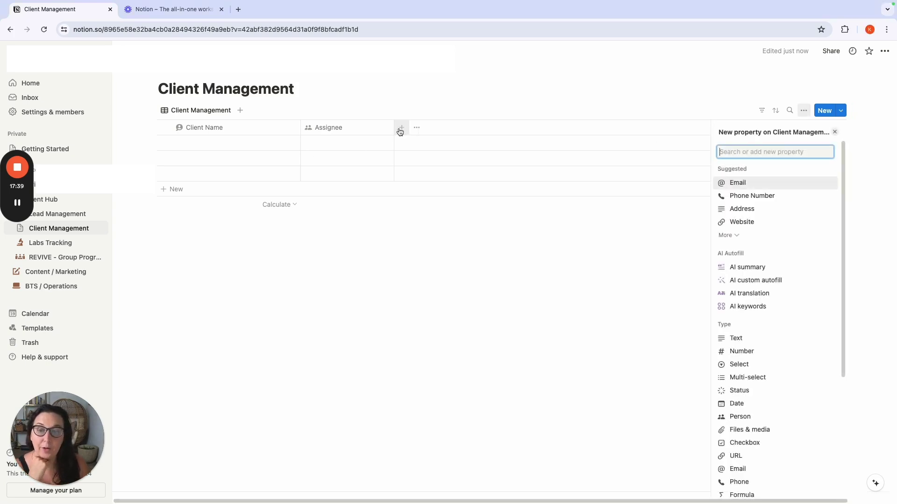
{"action": "type", "text": "Prog"}
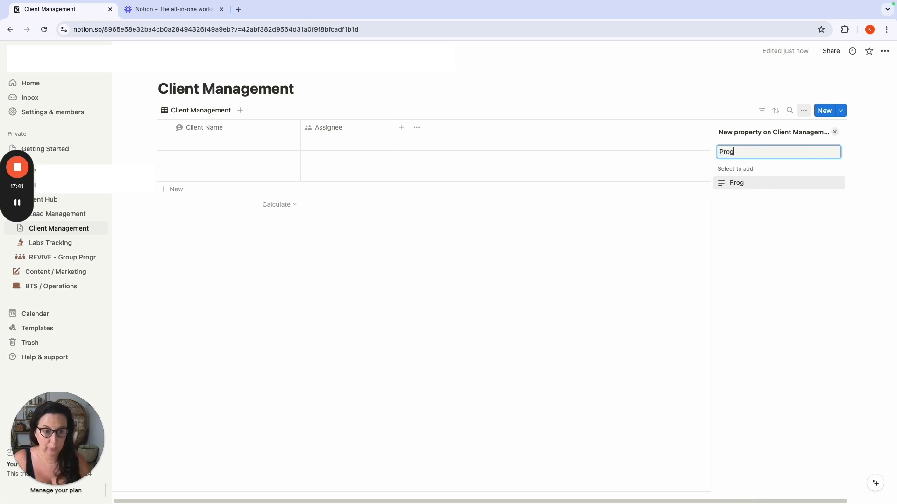
{"action": "type", "text": "r"}
{"action": "key", "text": "BackSpace"}
{"action": "key", "text": "BackSpace"}
{"action": "key", "text": "BackSpace"}
{"action": "key", "text": "BackSpace"}
{"action": "key", "text": "BackSpace"}
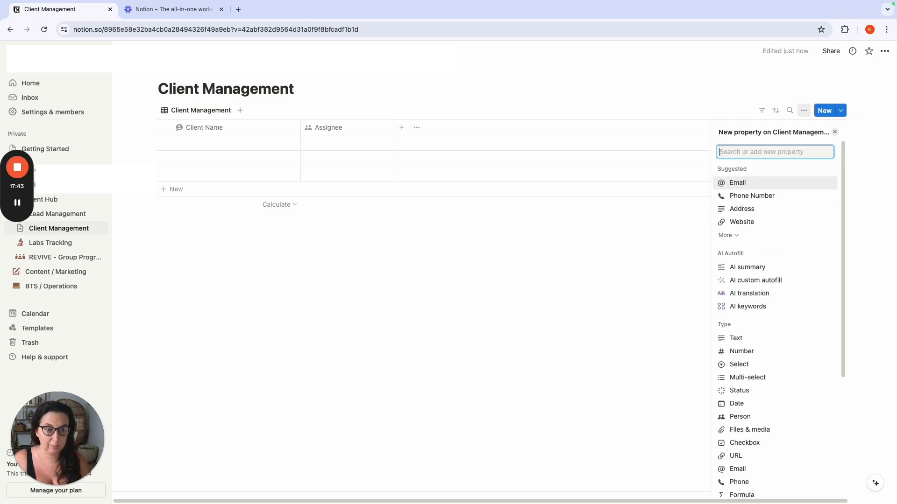
Step: Add a Select property named "Program" to the Client Management table
{"action": "type", "text": "Sele"}
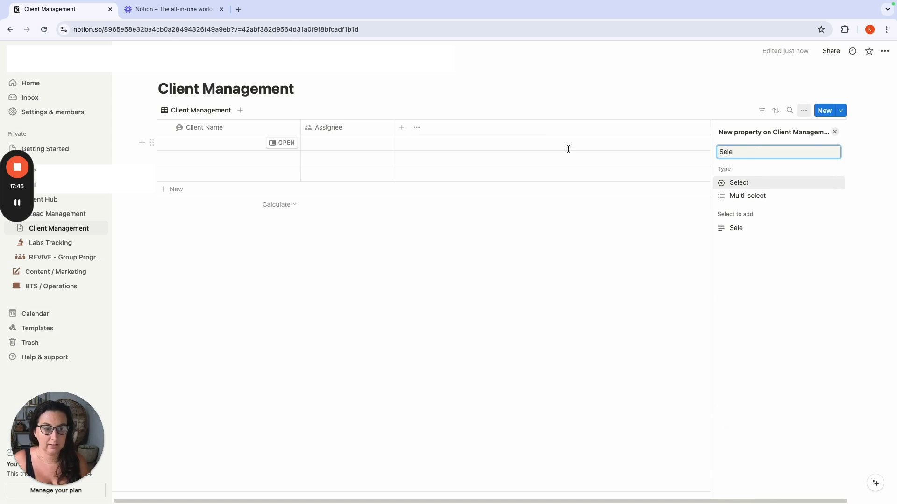
{"action": "left_click", "coordinate": [727, 182]}
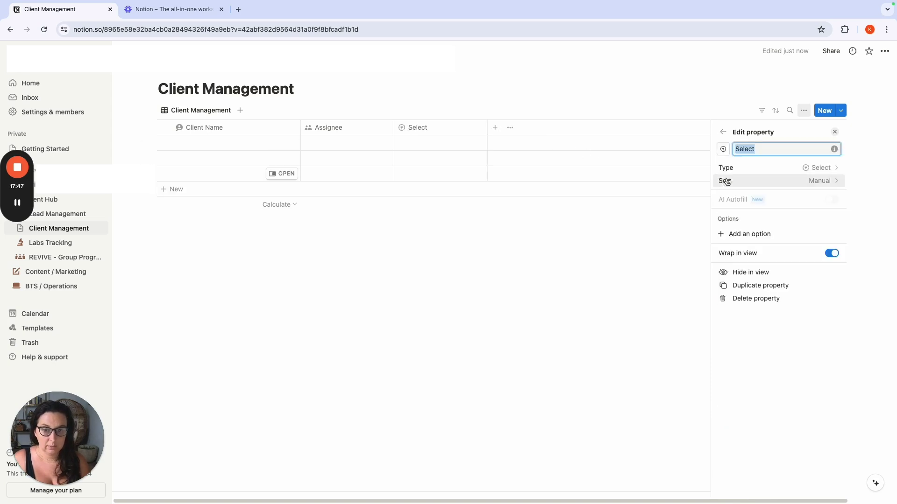
{"action": "type", "text": "Program"}
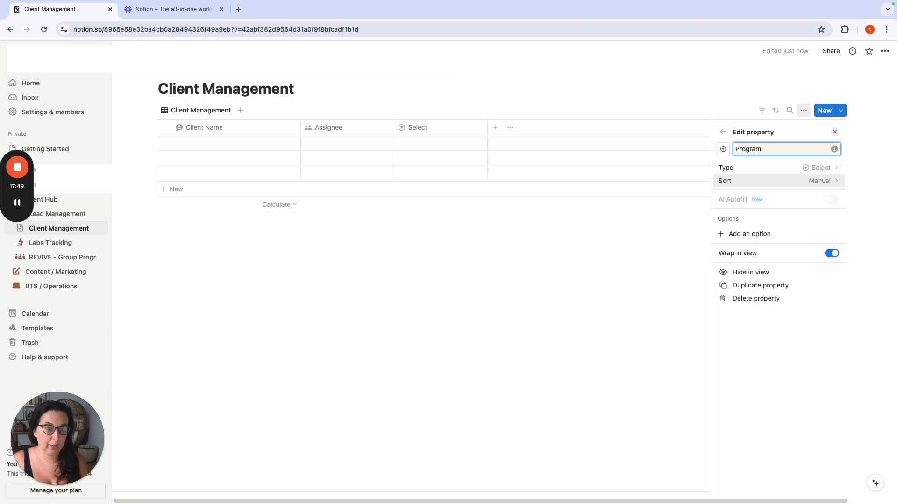
Step: Add the options "1:1" and "Group" to the Program property and close its settings
{"action": "left_click", "coordinate": [741, 236]}
{"action": "type", "text": "1:"}
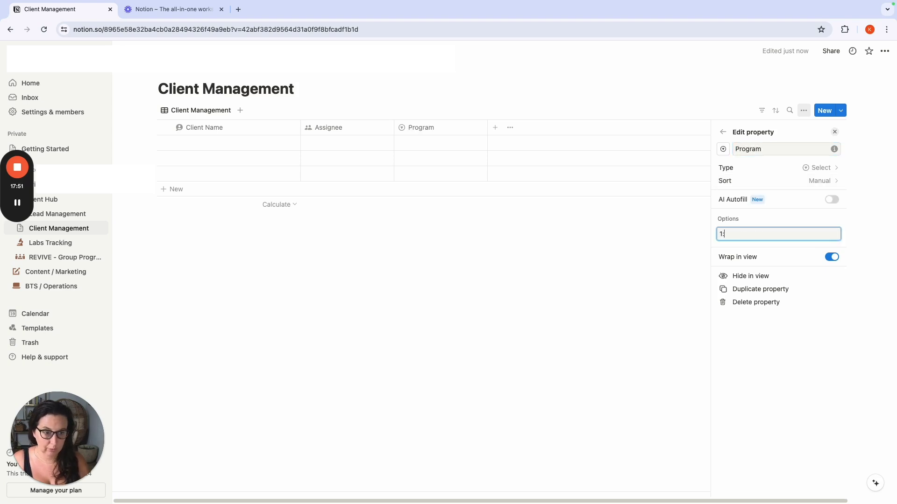
{"action": "type", "text": "1"}
{"action": "key", "text": "Return"}
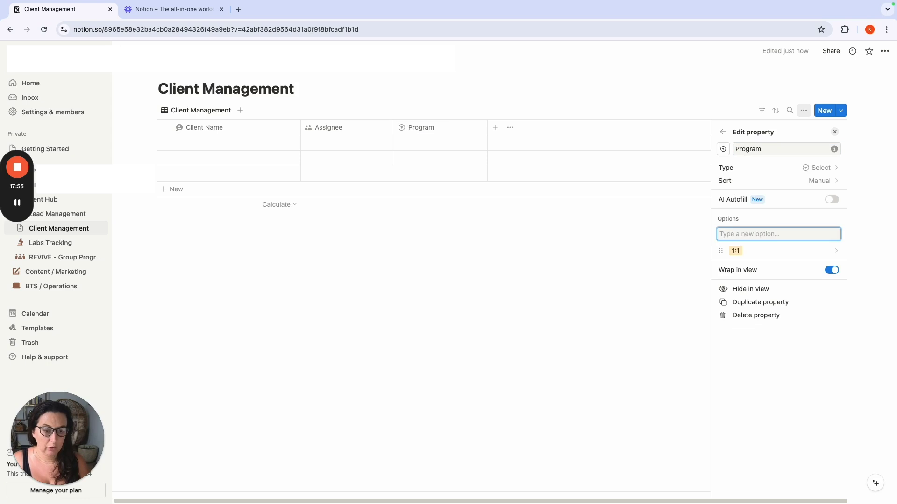
{"action": "type", "text": "Gro"}
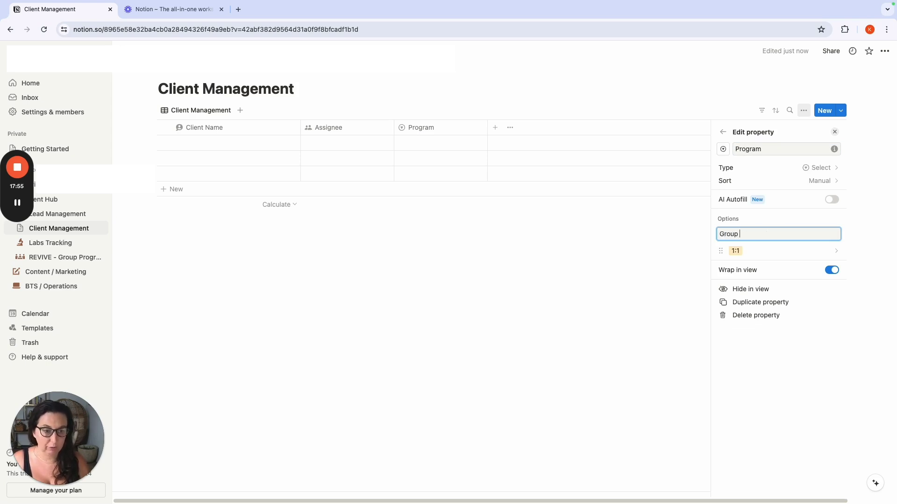
{"action": "type", "text": "up"}
{"action": "key", "text": "Return"}
{"action": "left_click", "coordinate": [566, 194]}
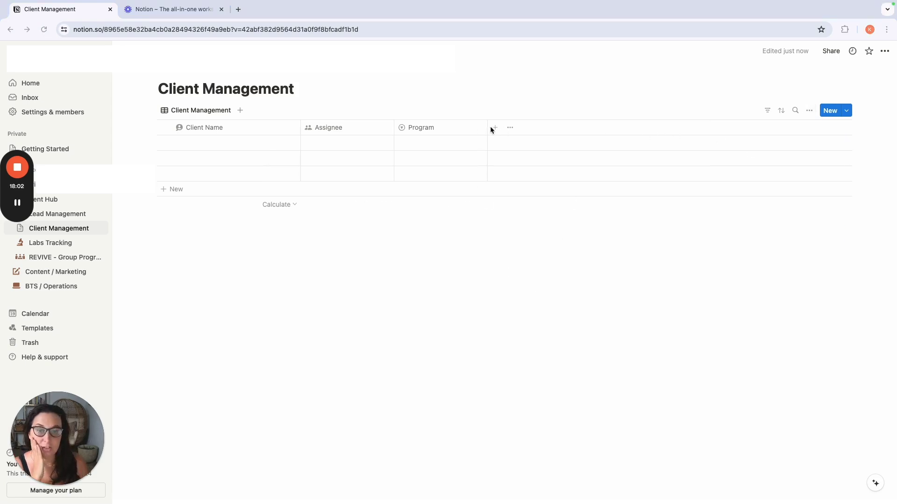
Step: Add a Date property named "start date" after the Program column
{"action": "left_click", "coordinate": [495, 128]}
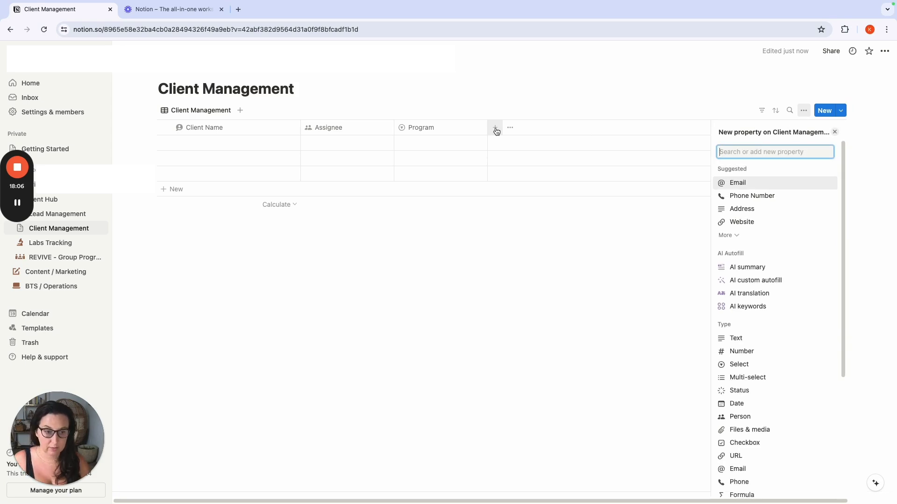
{"action": "type", "text": "date"}
{"action": "left_click", "coordinate": [733, 186]}
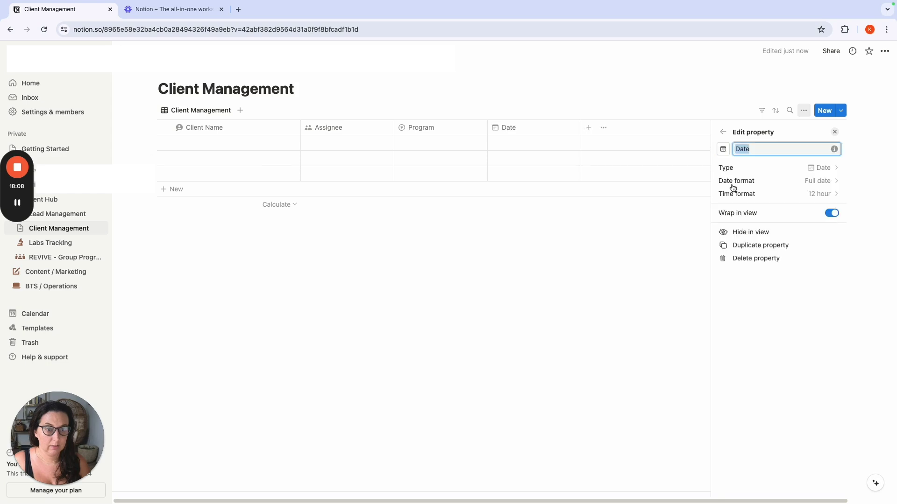
{"action": "type", "text": "star"}
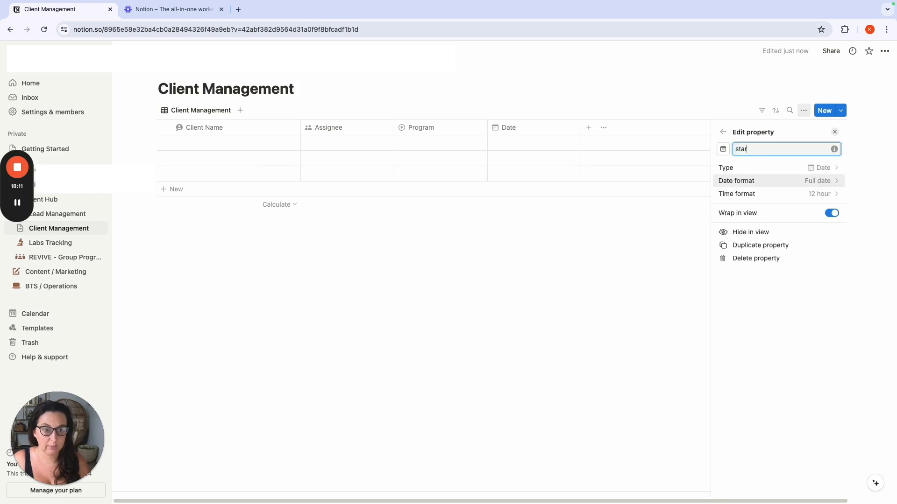
{"action": "type", "text": "t date"}
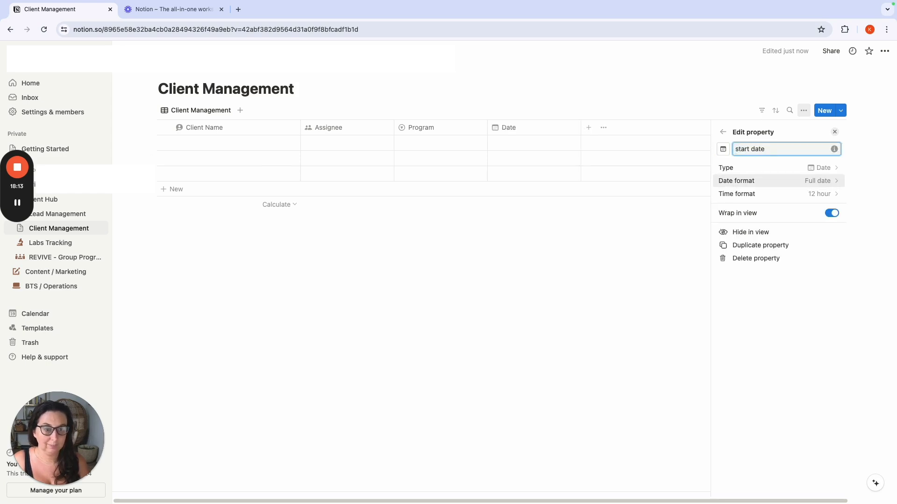
Step: Search the icons for "start" and give the start date property the circled play icon
{"action": "left_click", "coordinate": [723, 149]}
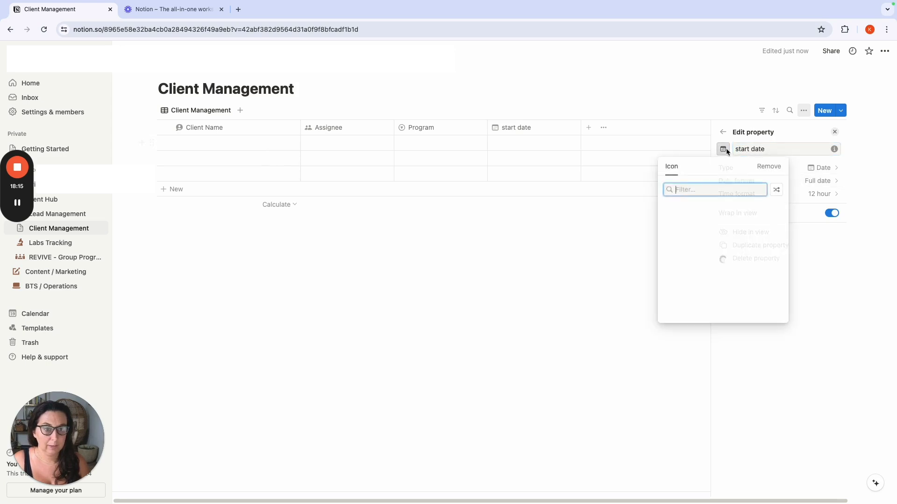
{"action": "type", "text": "start"}
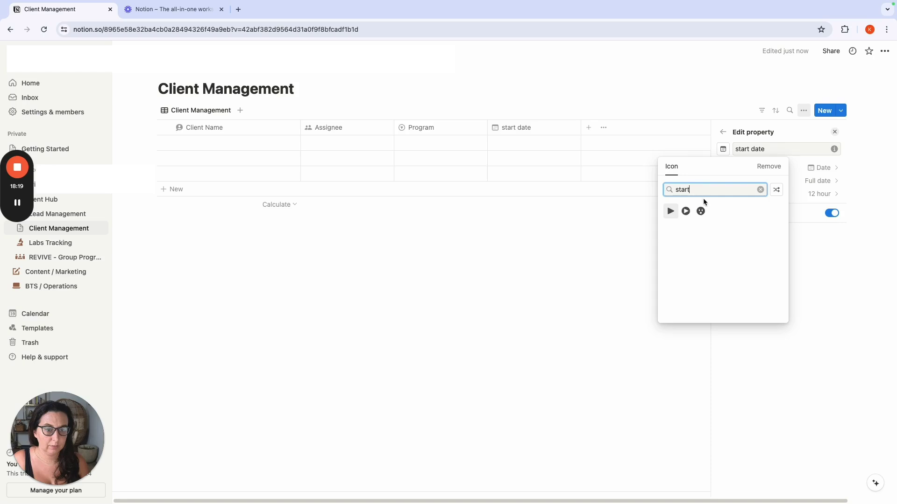
{"action": "left_click", "coordinate": [686, 211]}
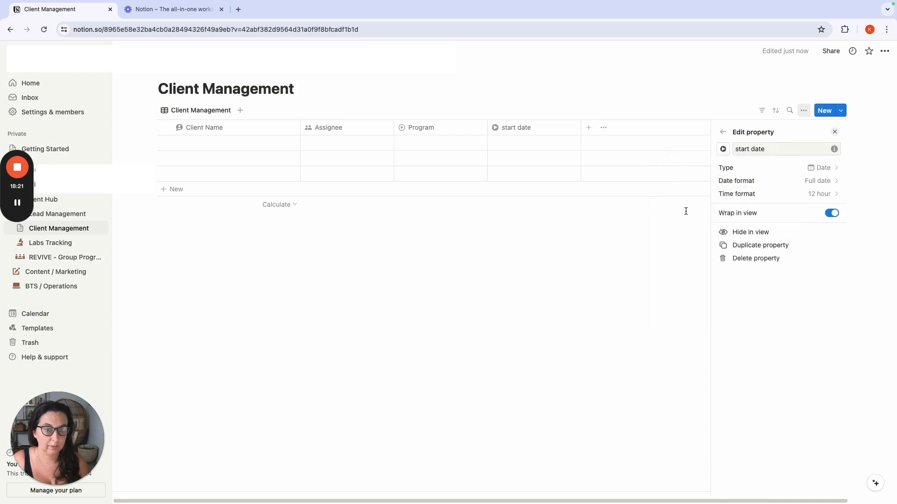
Step: Rename the start date property with capitals as "Start Date" and close its settings
{"action": "triple_click", "coordinate": [740, 149]}
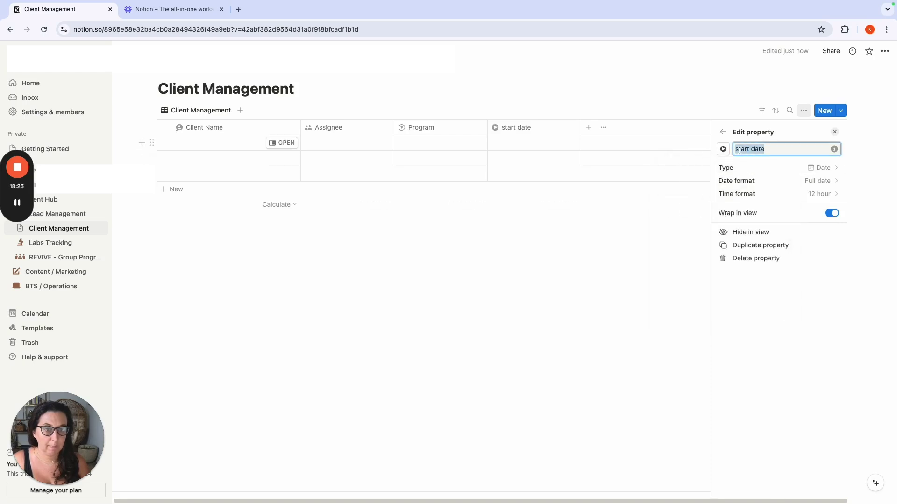
{"action": "type", "text": "Start Date"}
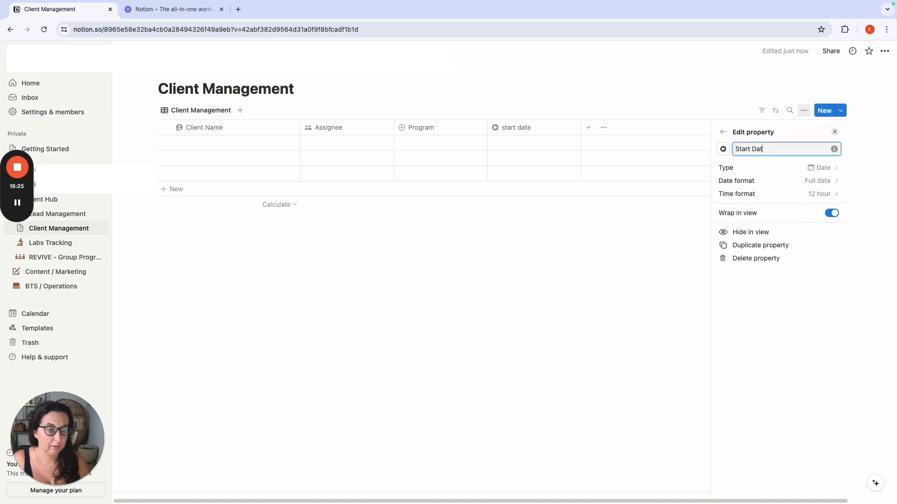
{"action": "left_click", "coordinate": [667, 87]}
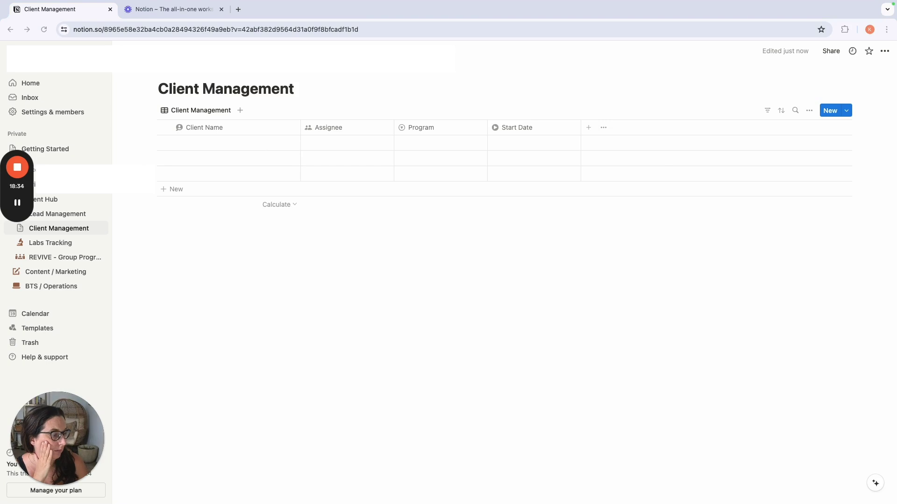
Step: Rename the Program property to "Package"
{"action": "left_click", "coordinate": [425, 130]}
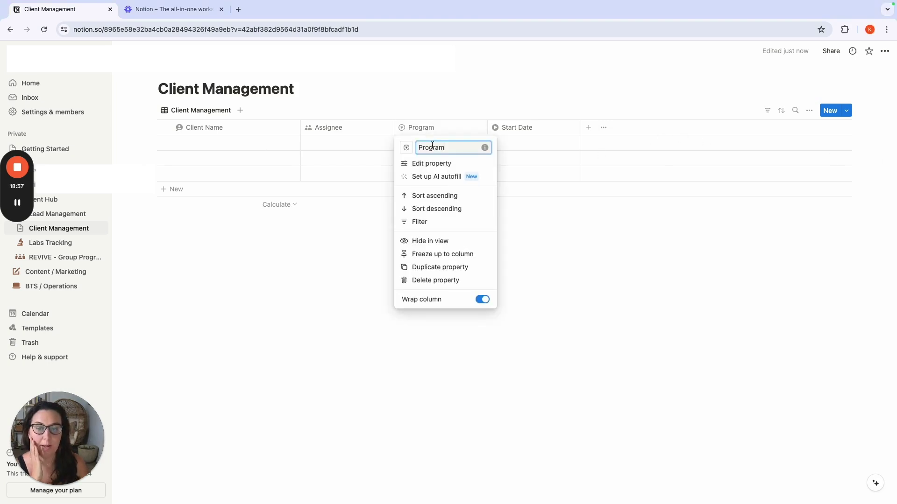
{"action": "type", "text": "Package"}
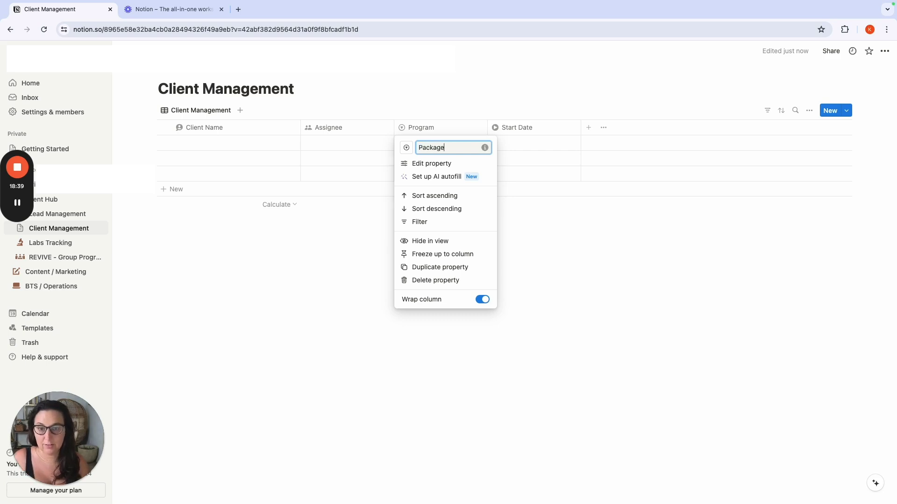
{"action": "key", "text": "Return"}
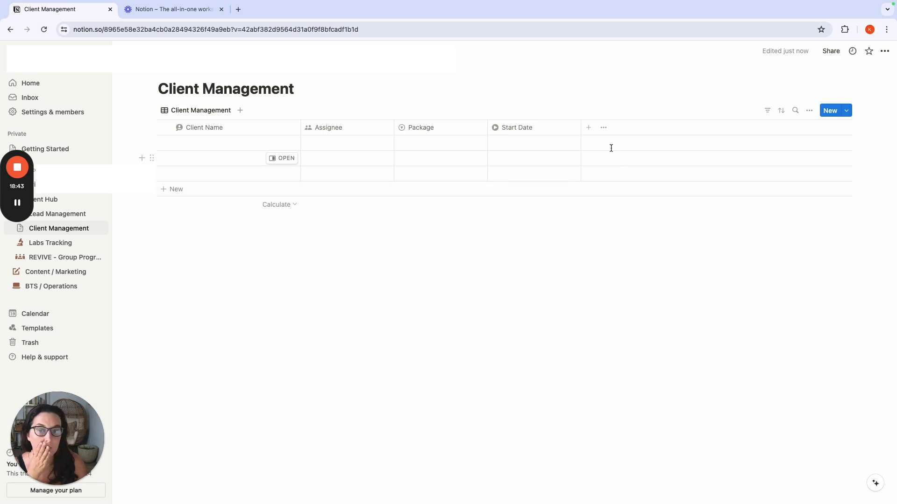
Step: Add a Date property named "End Date" after the Start Date column
{"action": "left_click", "coordinate": [591, 129]}
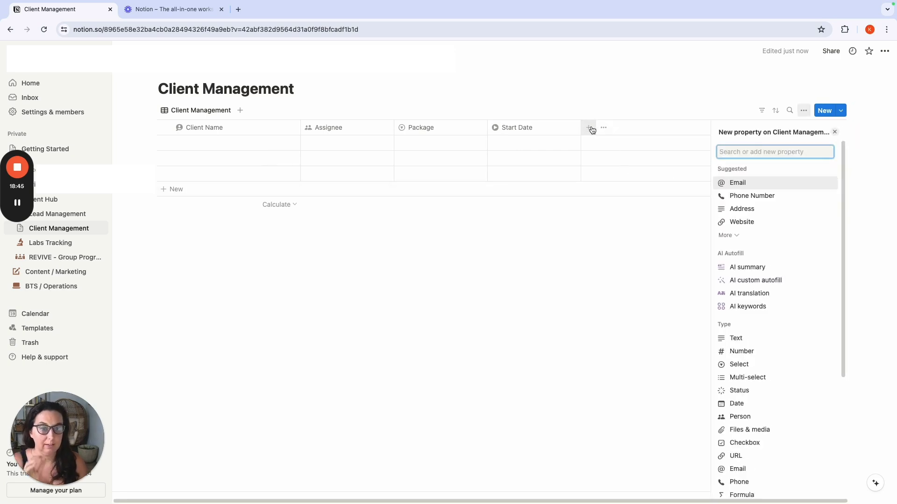
{"action": "type", "text": "dat"}
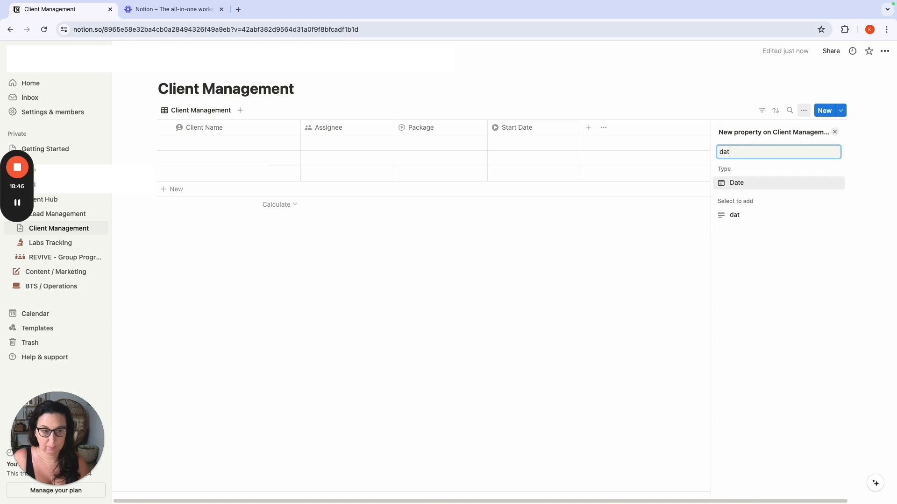
{"action": "left_click", "coordinate": [767, 185]}
{"action": "type", "text": "End "}
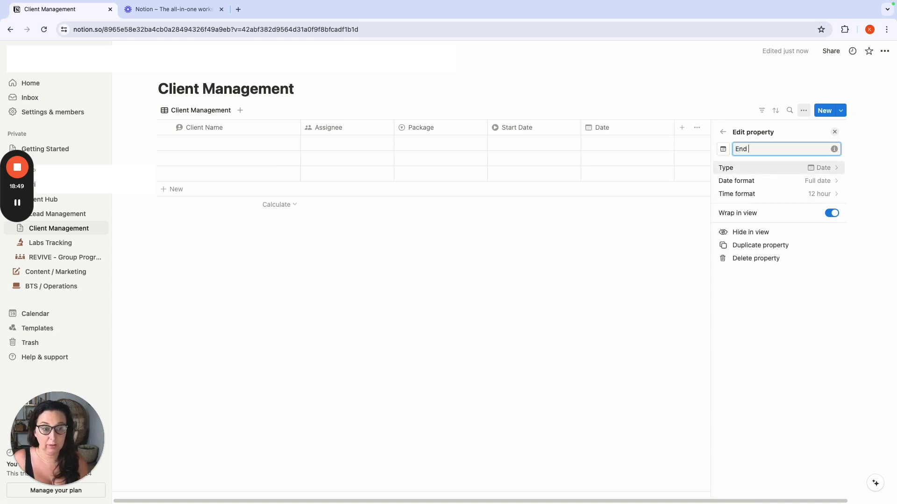
{"action": "type", "text": "Date"}
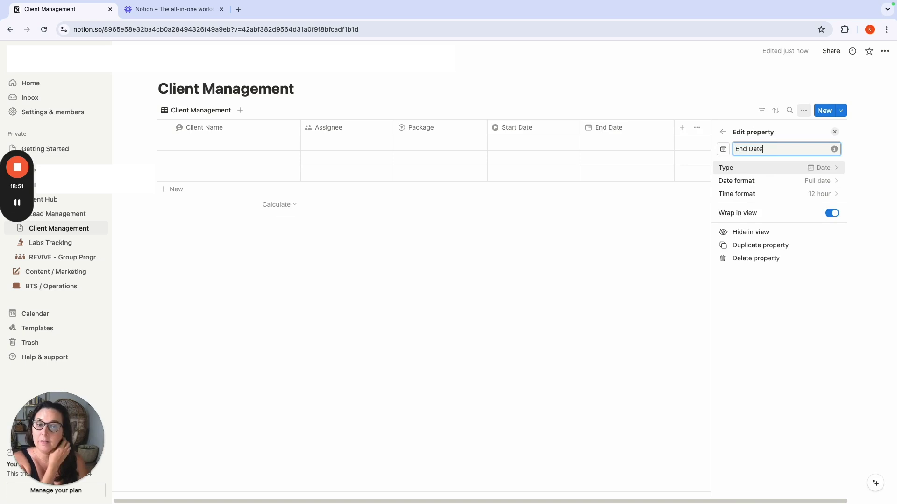
{"action": "key", "text": "Return"}
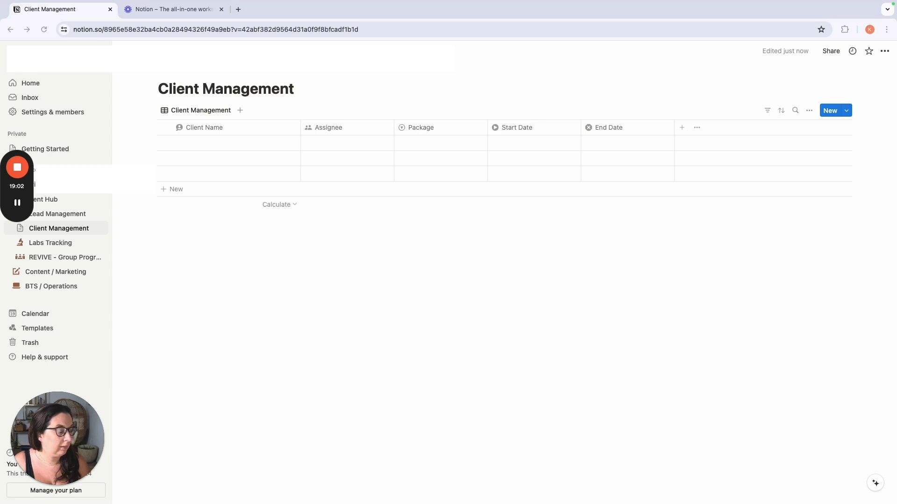
Step: Add a Select property named "Intake Forms" after the End Date column
{"action": "left_click", "coordinate": [682, 128]}
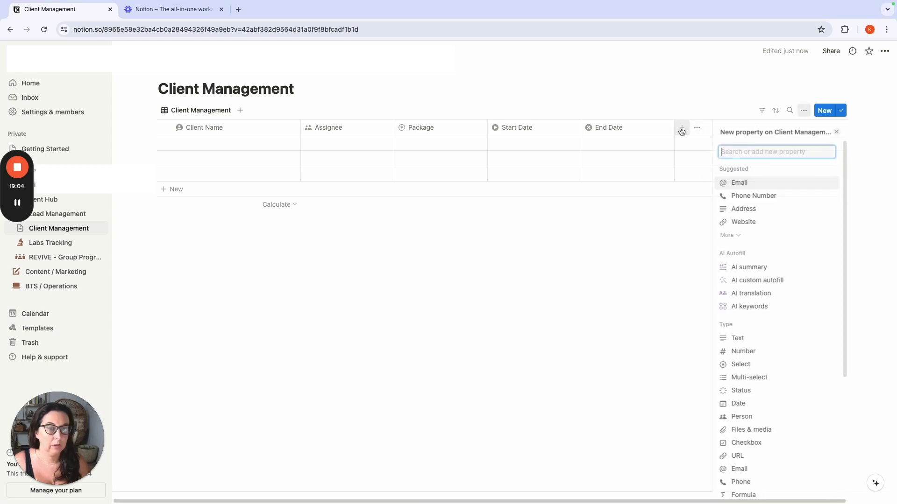
{"action": "type", "text": "In"}
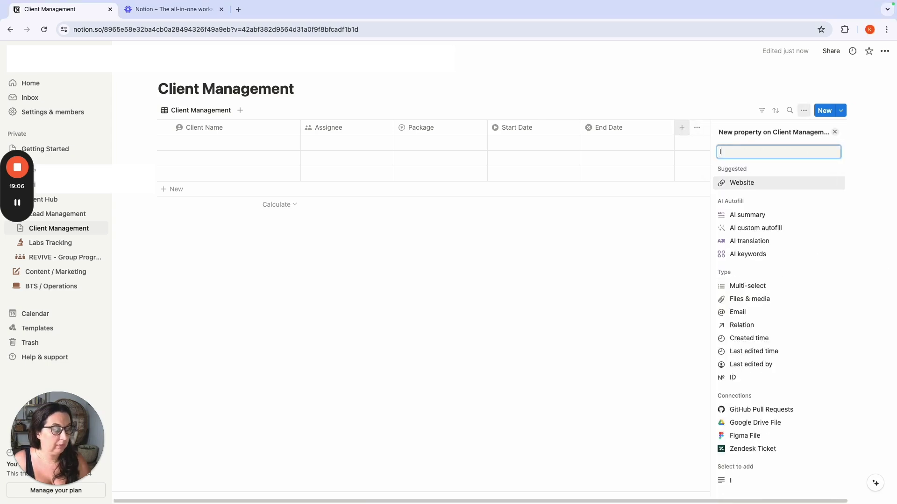
{"action": "key", "text": "BackSpace"}
{"action": "key", "text": "BackSpace"}
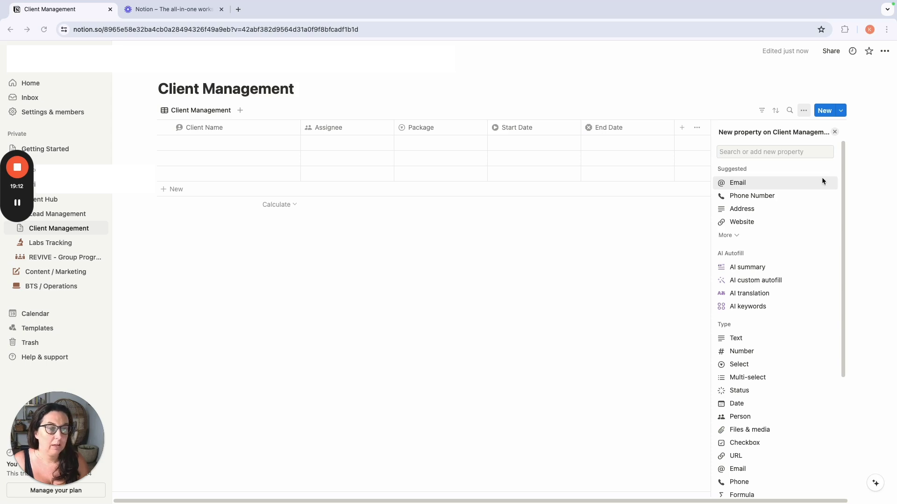
{"action": "scroll", "coordinate": [761, 372], "scroll_direction": "down", "scroll_amount": 1}
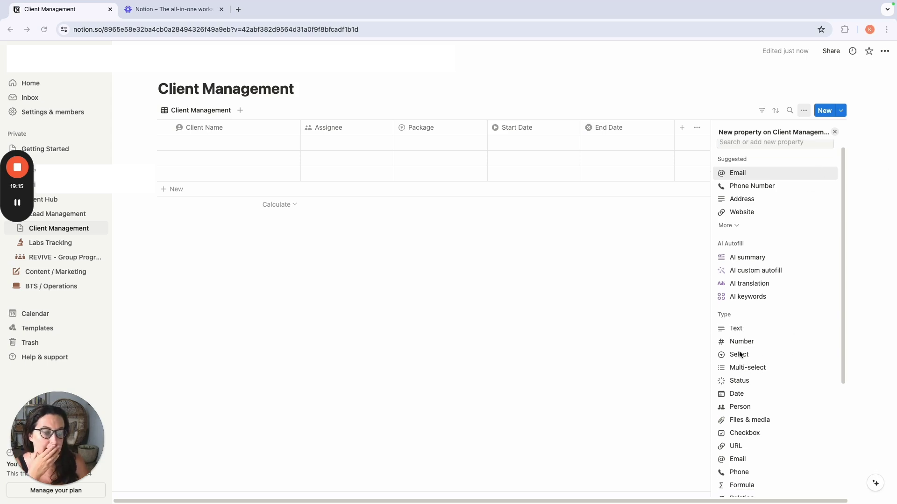
{"action": "left_click", "coordinate": [741, 355]}
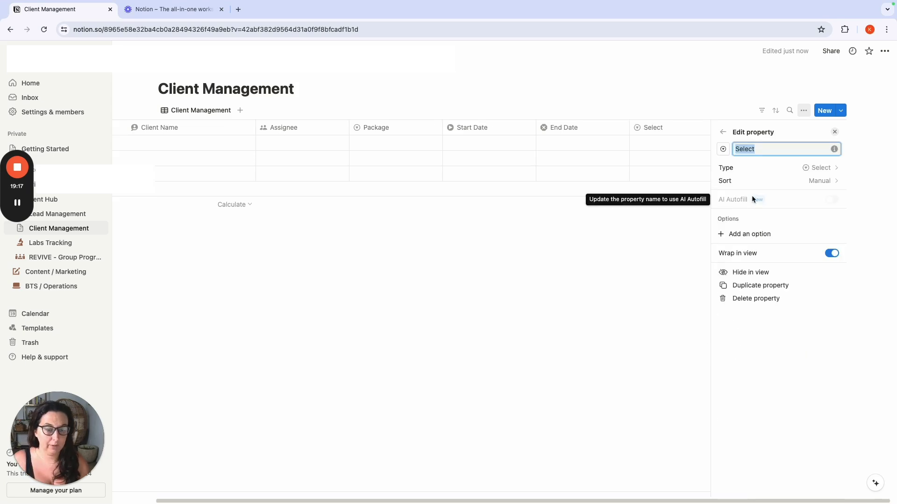
{"action": "type", "text": "Intake Fo"}
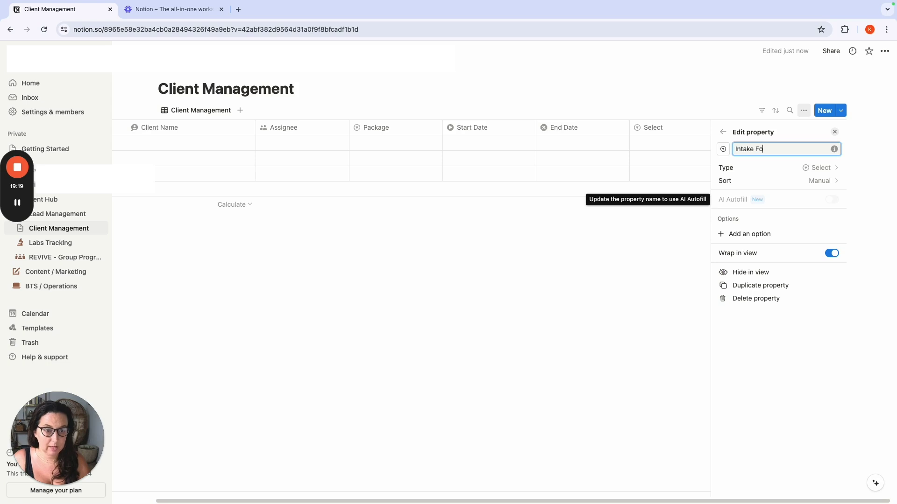
{"action": "type", "text": "rms"}
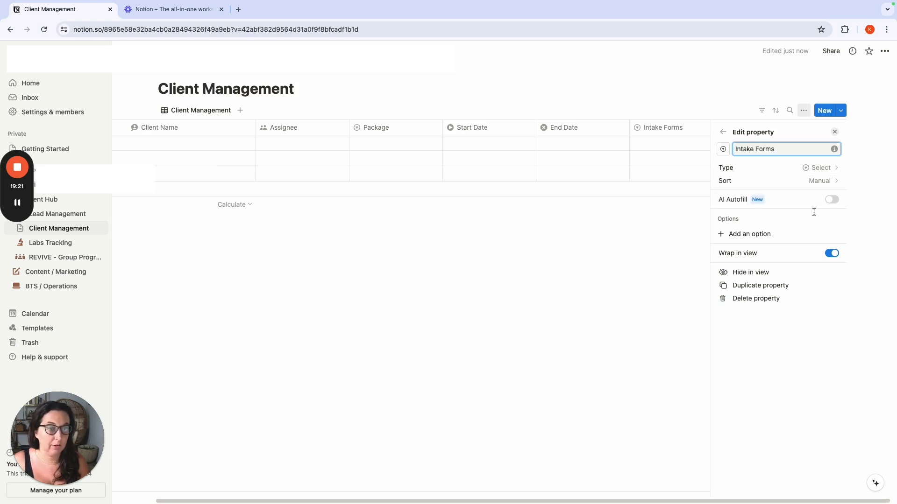
Step: Add the options "Complete", "1st Reminder Sent" and "2nd Reminder Sent" to the Intake Forms property
{"action": "left_click", "coordinate": [757, 235]}
{"action": "key", "text": "Escape"}
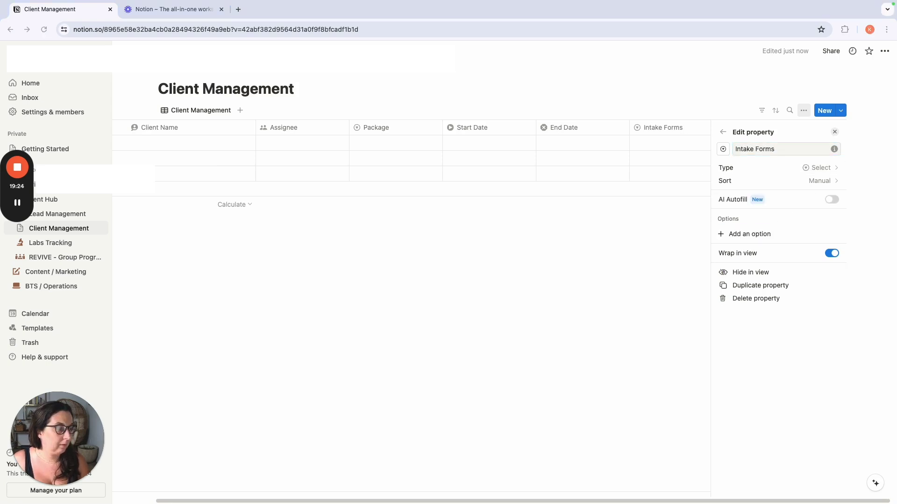
{"action": "left_click", "coordinate": [771, 234]}
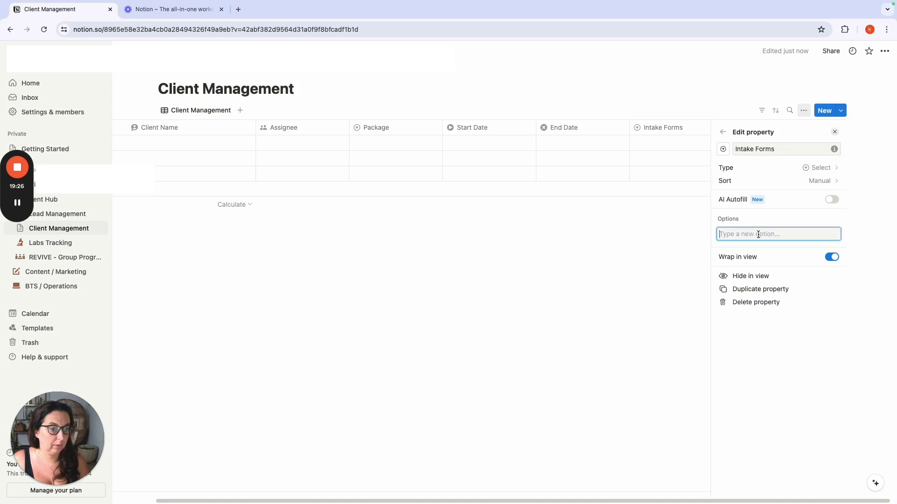
{"action": "type", "text": "Complete"}
{"action": "key", "text": "Return"}
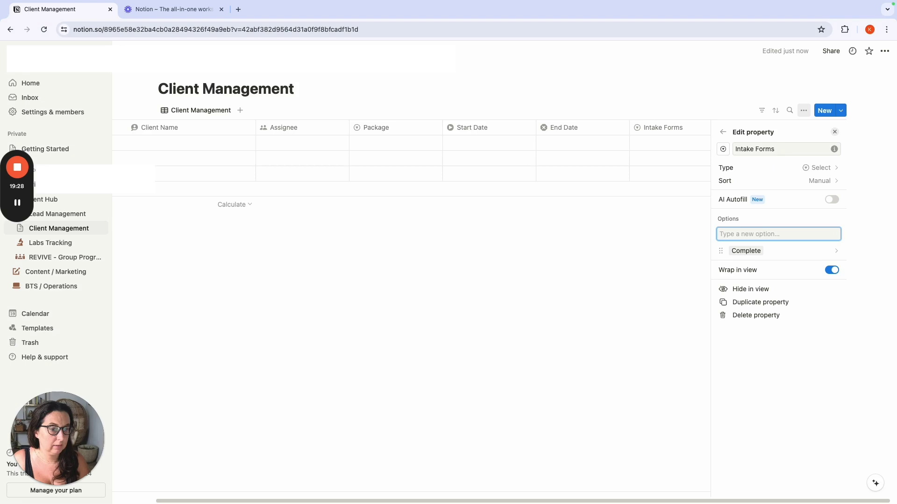
{"action": "type", "text": "1st Rem"}
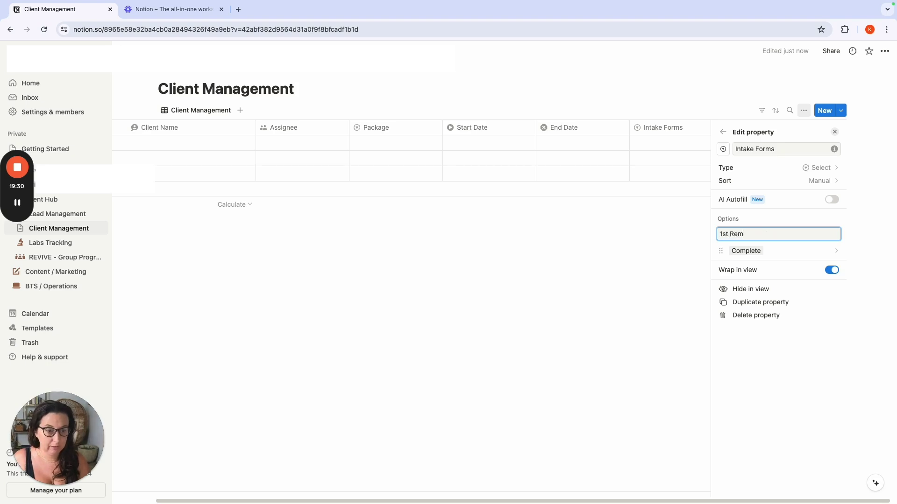
{"action": "type", "text": "inder Sent"}
{"action": "key", "text": "Return"}
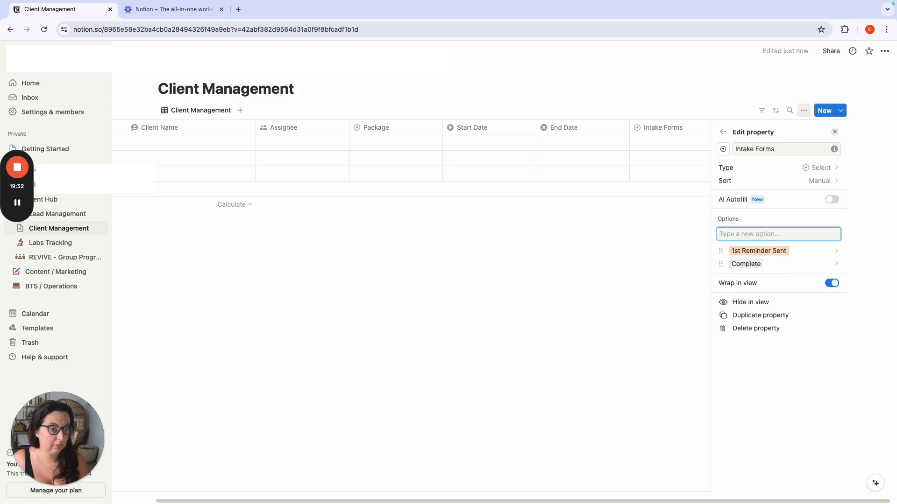
{"action": "type", "text": "2nd Reminder Sent"}
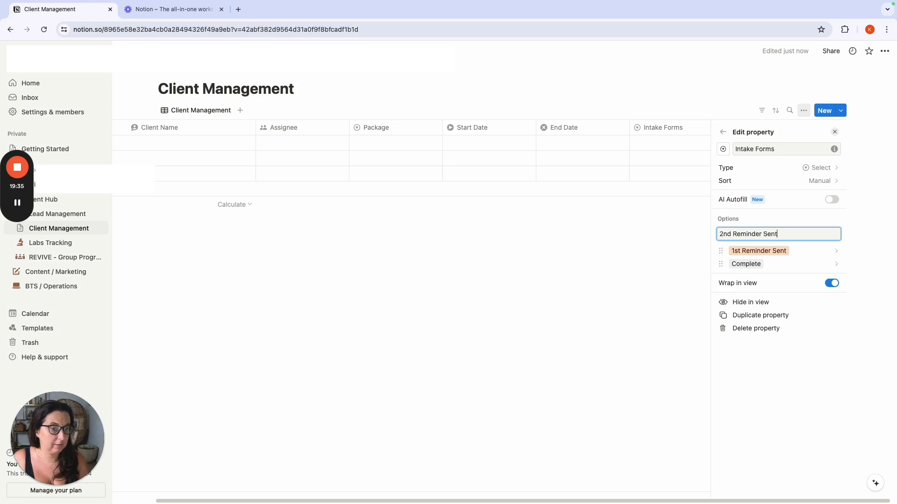
{"action": "key", "text": "Return"}
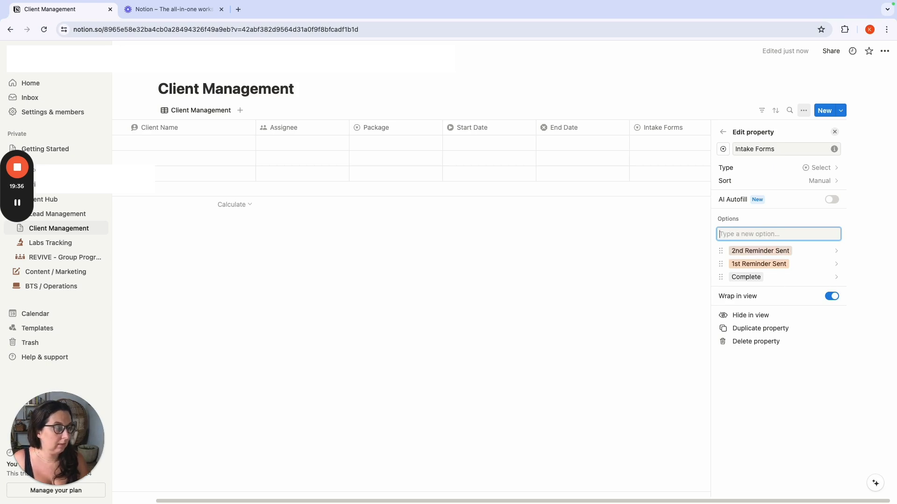
{"action": "key", "text": "Escape"}
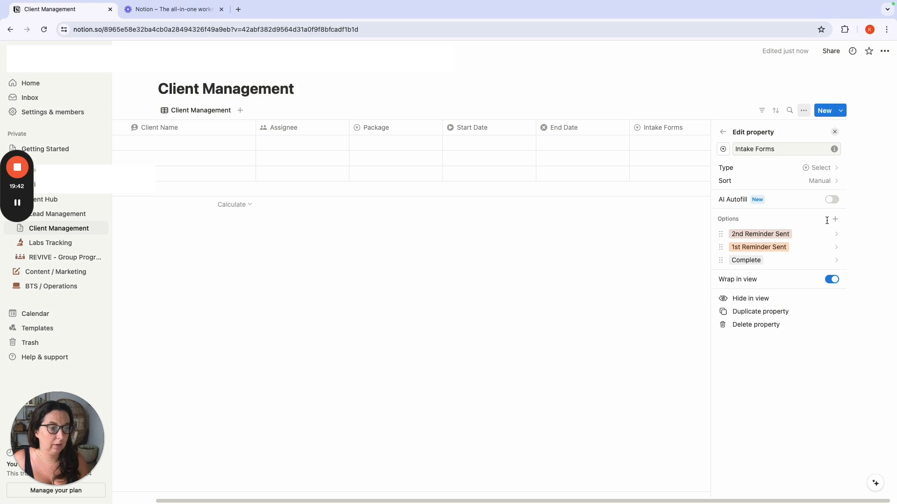
Step: Add a "Final Reminder Sent" option to the Intake Forms property
{"action": "left_click", "coordinate": [835, 219]}
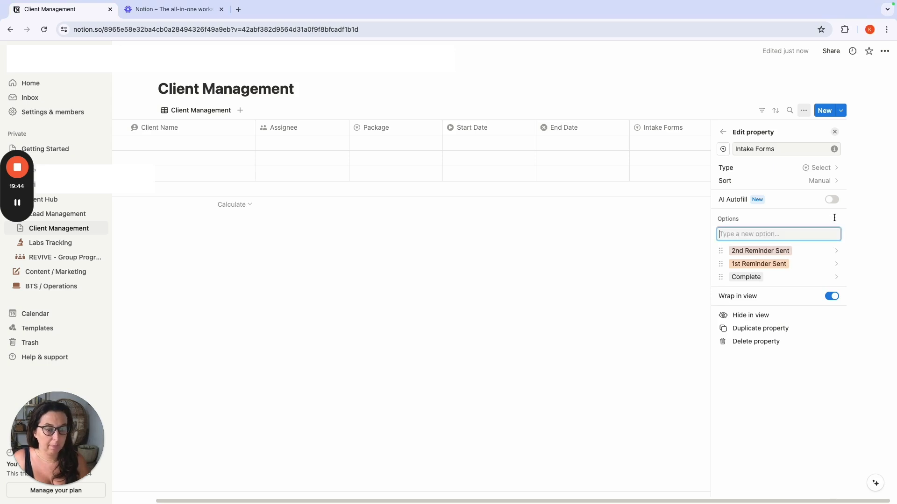
{"action": "type", "text": "Final Remind"}
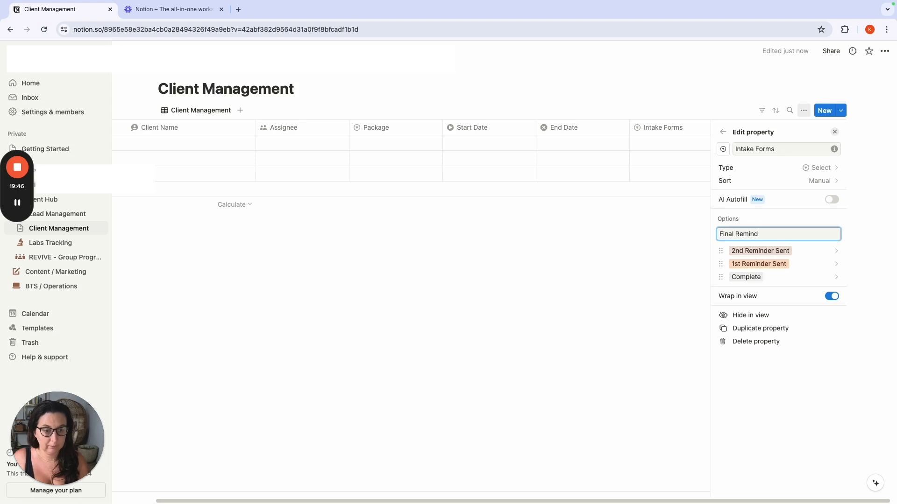
{"action": "type", "text": "er Sent"}
{"action": "key", "text": "Return"}
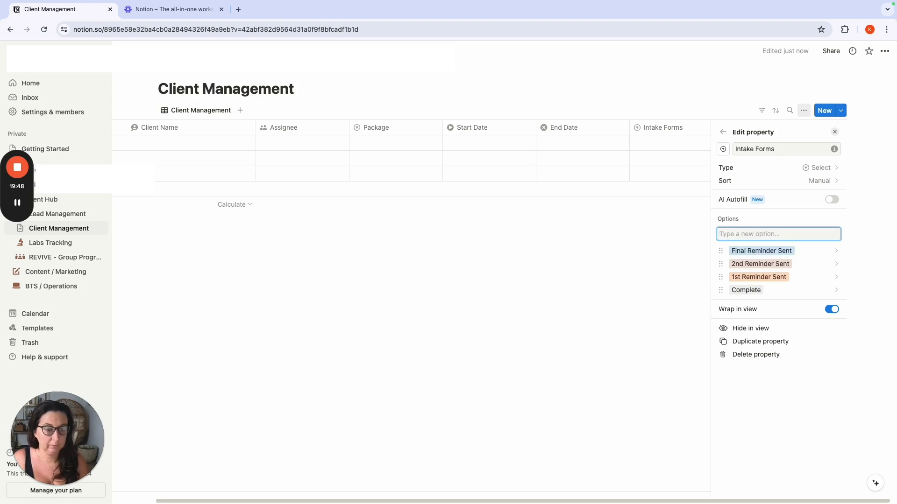
Step: Rename the "2nd Reminder Sent" option to "Follow Up Reminder Sent" and reorder the options as Complete, 1st, Follow Up, Final
{"action": "left_click", "coordinate": [836, 264]}
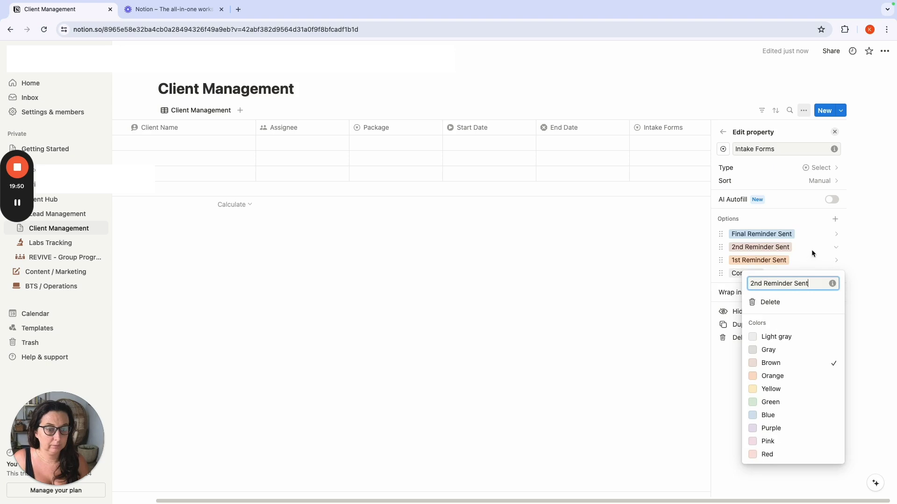
{"action": "double_click", "coordinate": [755, 284]}
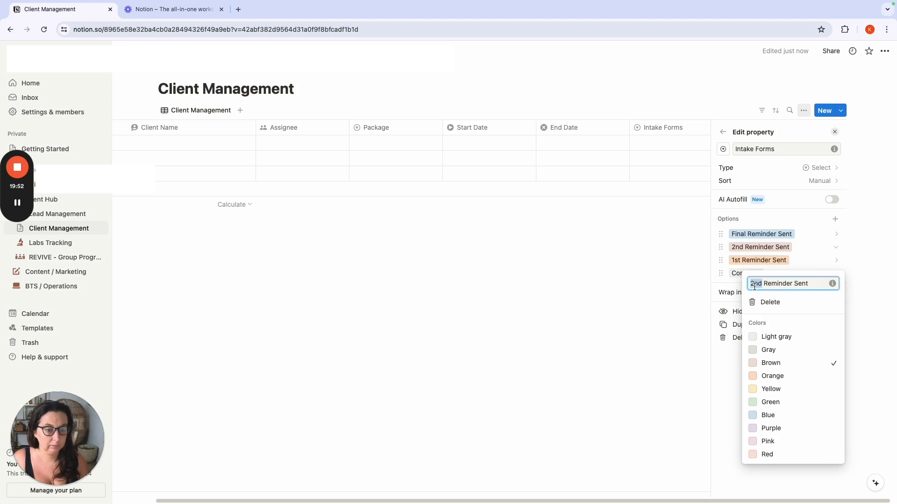
{"action": "type", "text": "Follow "}
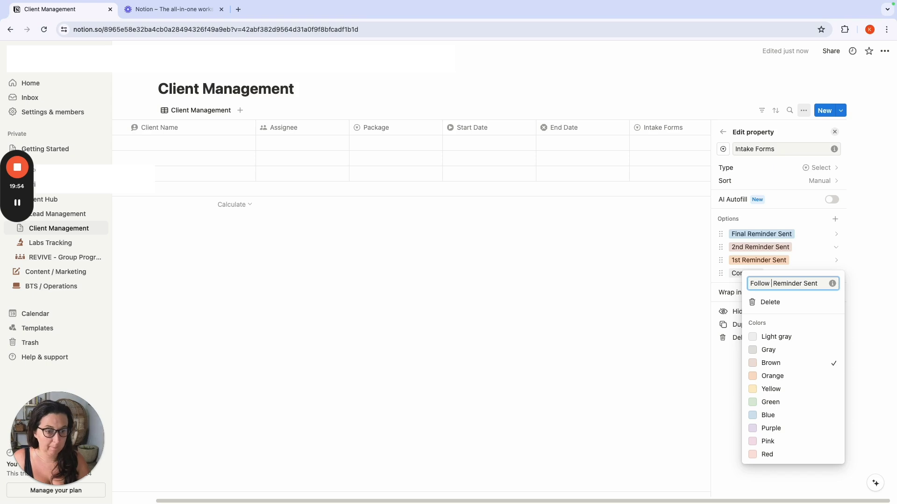
{"action": "type", "text": "Up"}
{"action": "key", "text": "Return"}
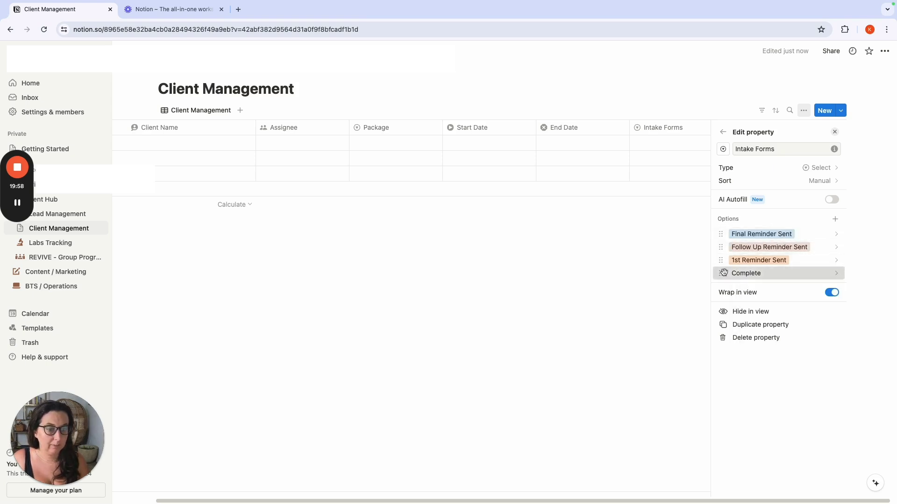
{"action": "left_click_drag", "start_coordinate": [721, 273], "coordinate": [721, 232]}
{"action": "mouse_move", "coordinate": [720, 273]}
{"action": "left_mouse_down"}
{"action": "mouse_move", "coordinate": [721, 248]}
{"action": "mouse_move", "coordinate": [720, 275]}
{"action": "left_mouse_up"}
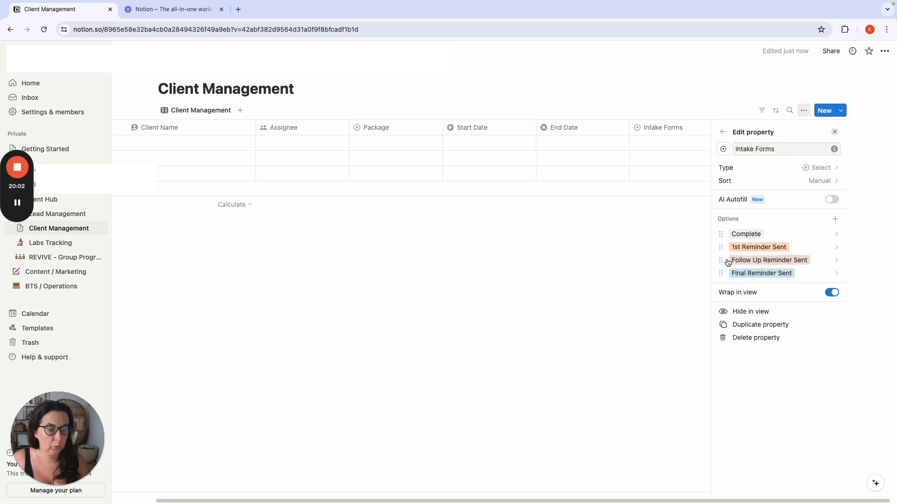
Step: Color the Complete option green and the 1st Reminder Sent option yellow
{"action": "left_click", "coordinate": [836, 234]}
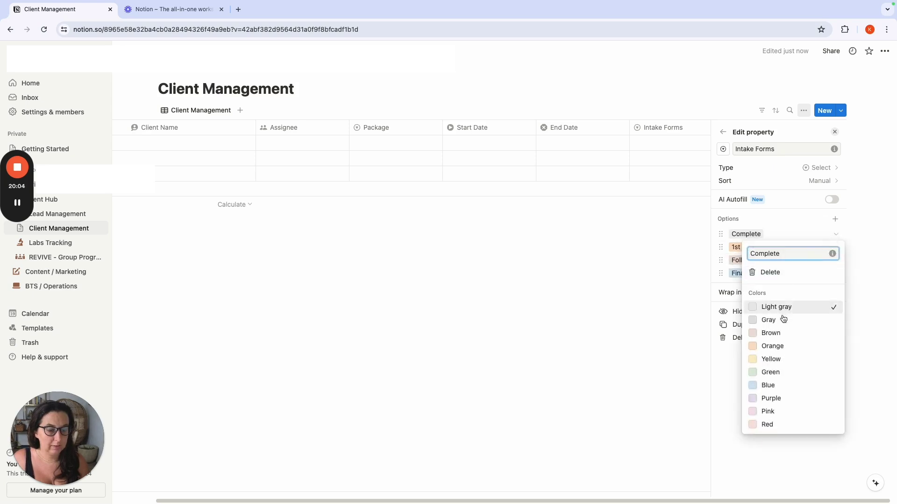
{"action": "left_click", "coordinate": [779, 372]}
{"action": "left_click", "coordinate": [796, 235]}
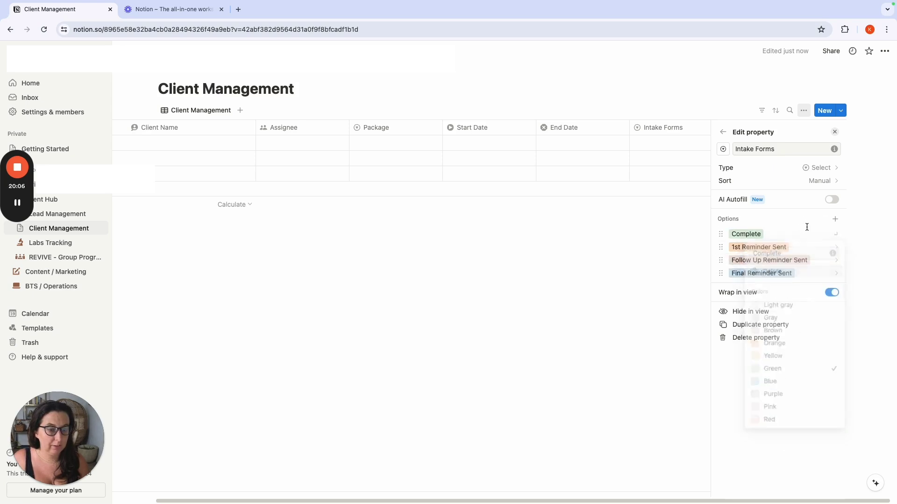
{"action": "left_click", "coordinate": [831, 248]}
{"action": "left_click", "coordinate": [774, 372]}
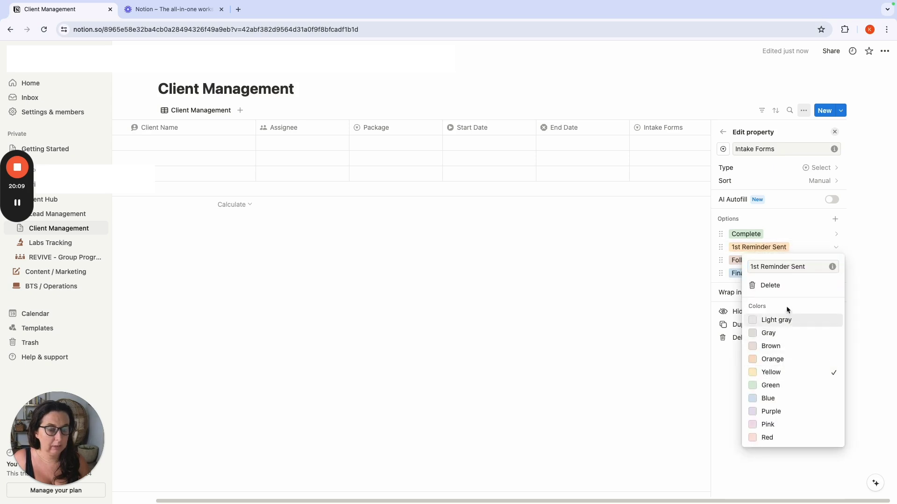
{"action": "left_click", "coordinate": [728, 295]}
Step: Color the Follow Up Reminder Sent option orange and the Final Reminder Sent option red, and close the property settings
{"action": "left_click", "coordinate": [833, 261]}
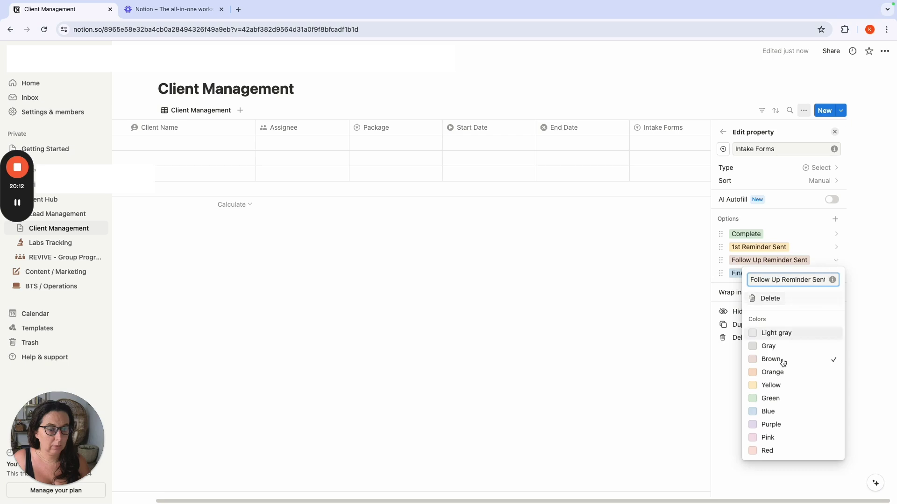
{"action": "left_click", "coordinate": [775, 373]}
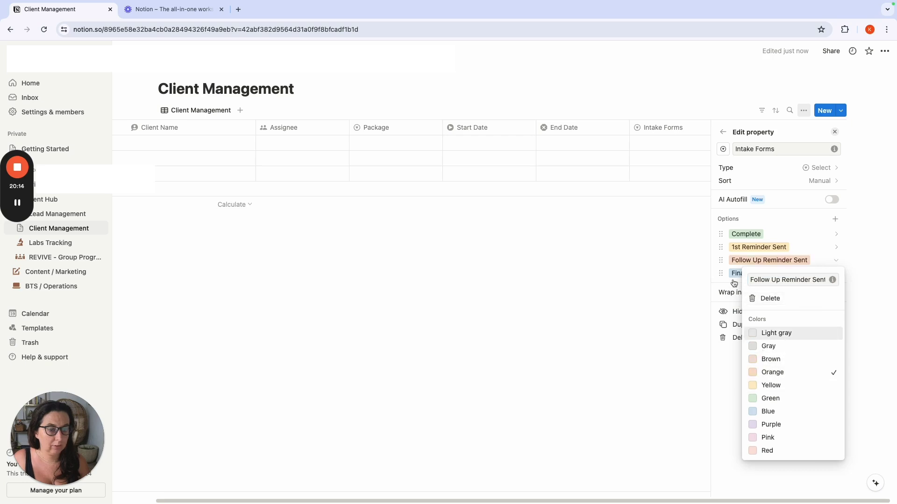
{"action": "left_click", "coordinate": [732, 283]}
{"action": "left_click", "coordinate": [834, 275]}
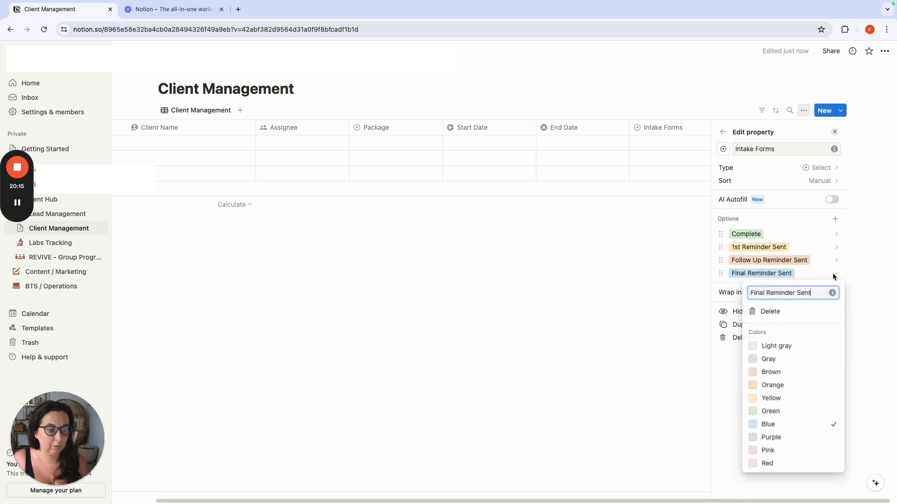
{"action": "left_click", "coordinate": [769, 464]}
{"action": "left_click", "coordinate": [663, 434]}
{"action": "left_click", "coordinate": [661, 431]}
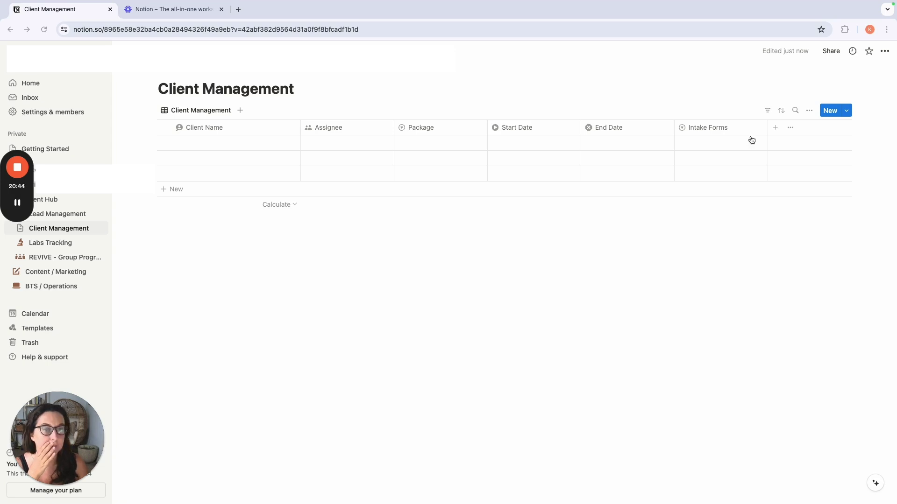
Step: Add a Checkbox property after the Intake Forms column
{"action": "left_click", "coordinate": [775, 128]}
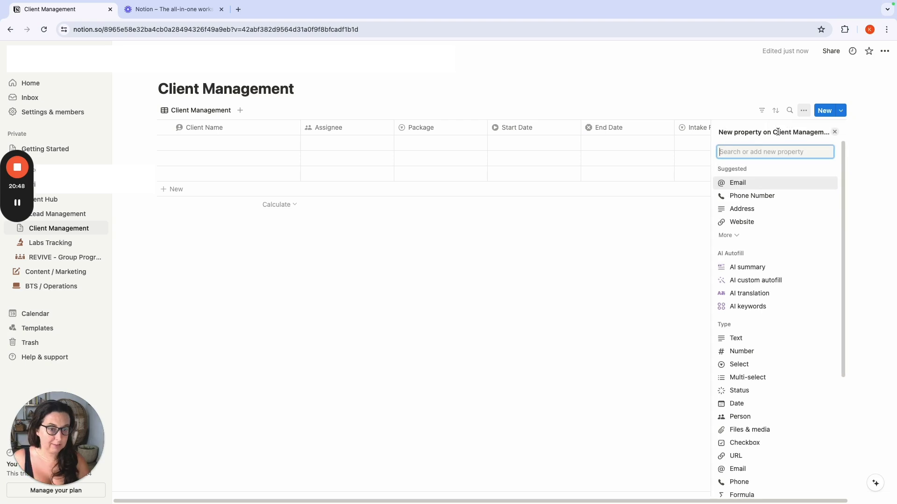
{"action": "type", "text": "Pre"}
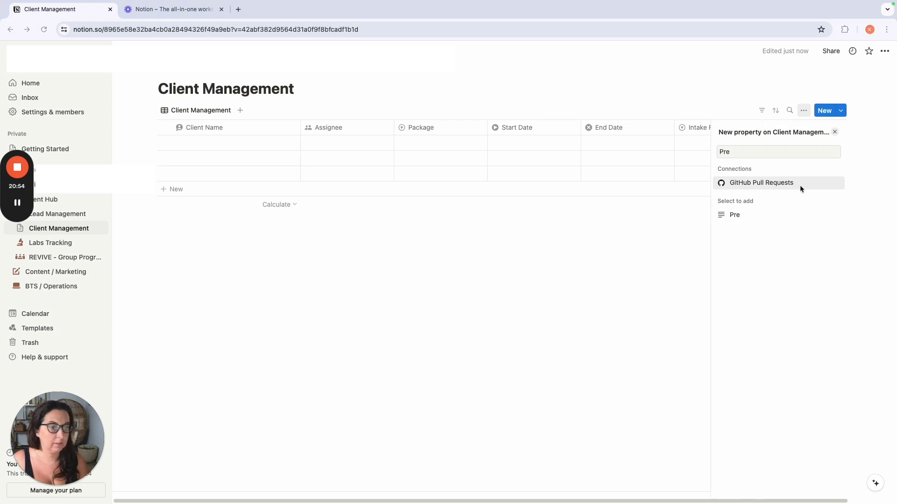
{"action": "left_click", "coordinate": [741, 156]}
{"action": "type", "text": "v"}
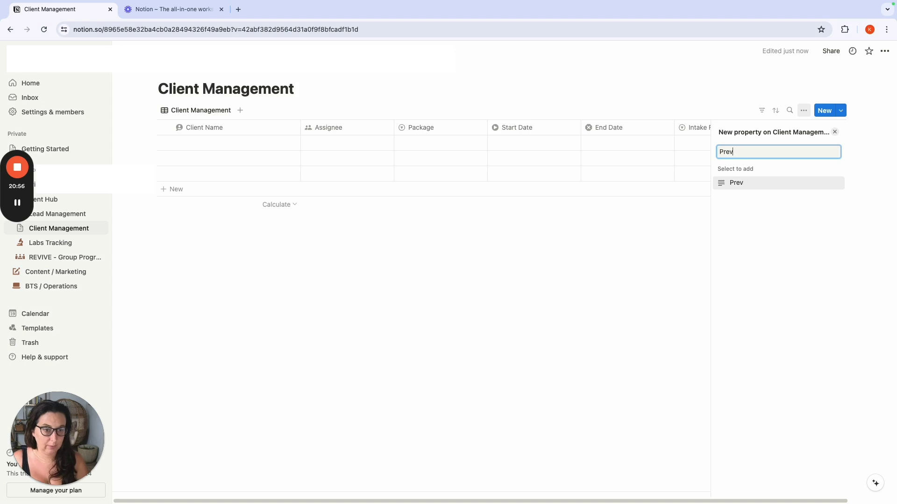
{"action": "key", "text": "BackSpace"}
{"action": "key", "text": "BackSpace"}
{"action": "key", "text": "BackSpace"}
{"action": "key", "text": "BackSpace"}
{"action": "type", "text": "Check"}
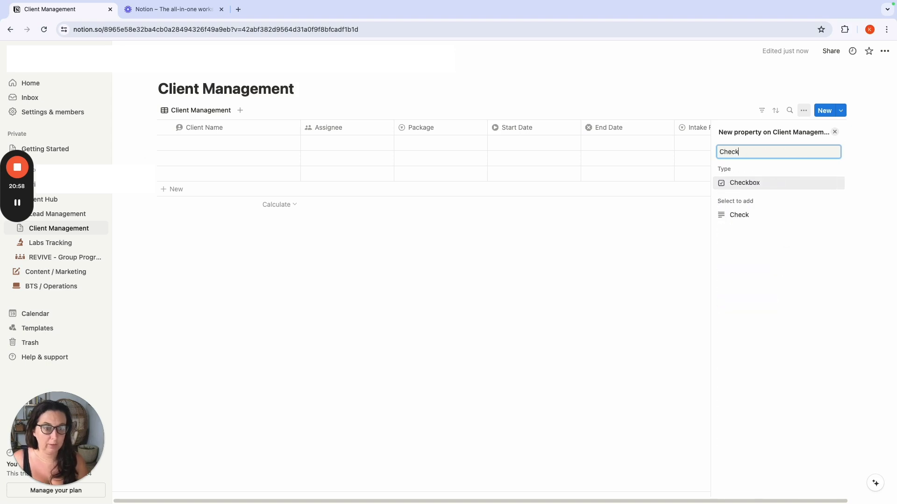
{"action": "left_click", "coordinate": [747, 183]}
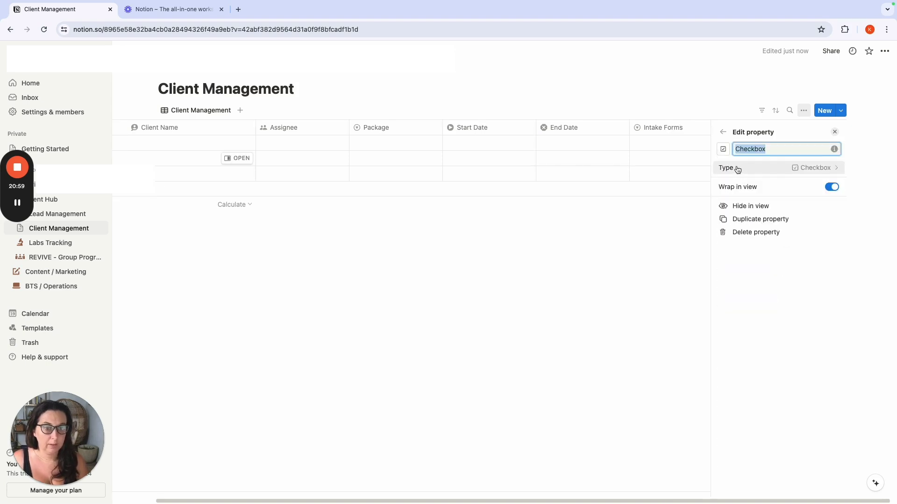
Step: Rename the new checkbox property to "Previous Labs Uploaded" and close its settings
{"action": "left_click", "coordinate": [741, 148]}
{"action": "double_click", "coordinate": [742, 147]}
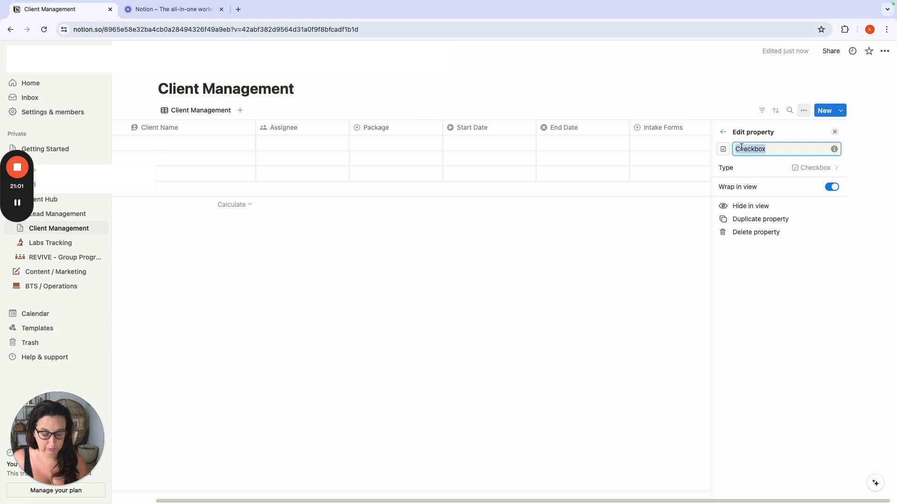
{"action": "type", "text": "Previous Labs"}
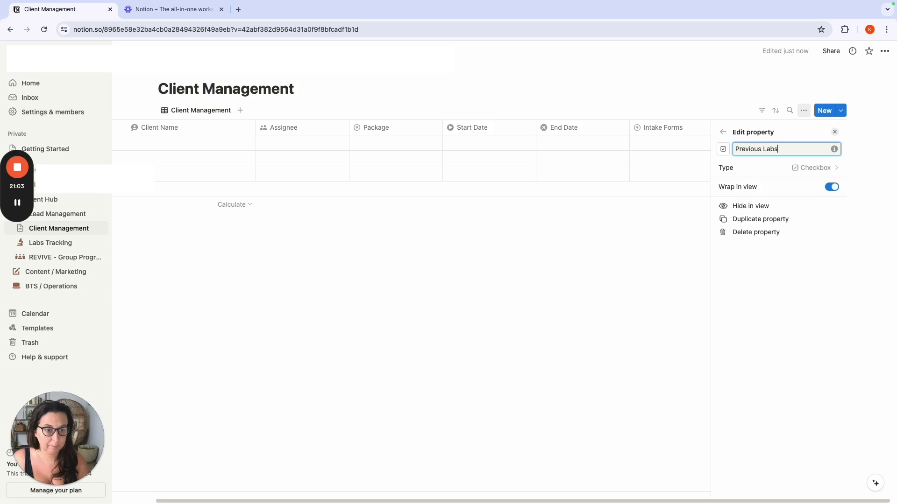
{"action": "type", "text": " Uploaded"}
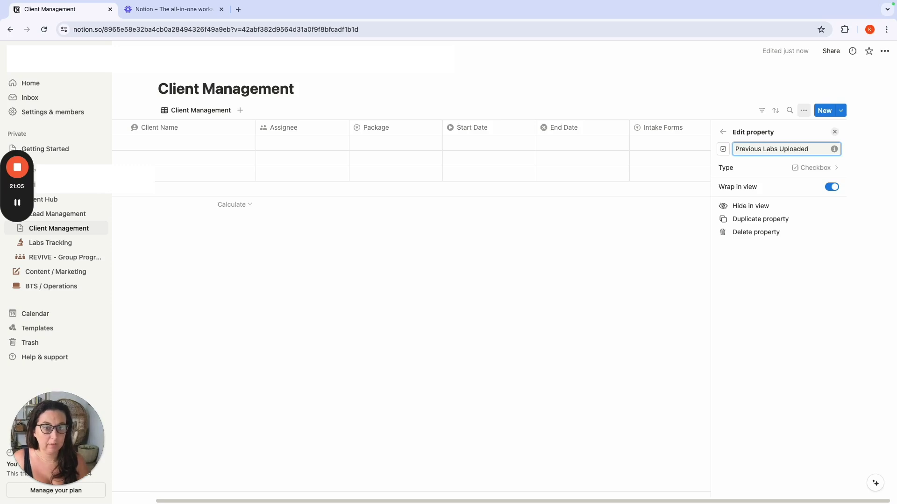
{"action": "left_click", "coordinate": [615, 107]}
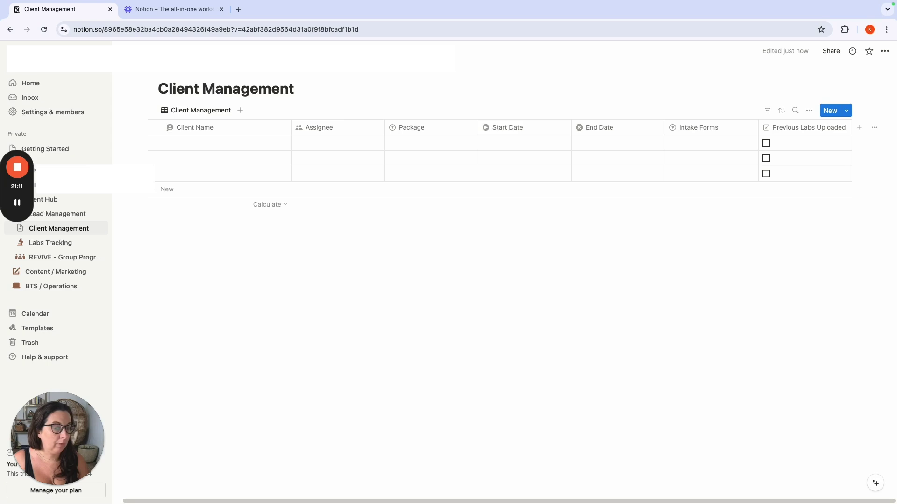
Step: Add a Select property named "Welcome Gift Sent" after the Previous Labs Uploaded column
{"action": "left_click", "coordinate": [860, 127]}
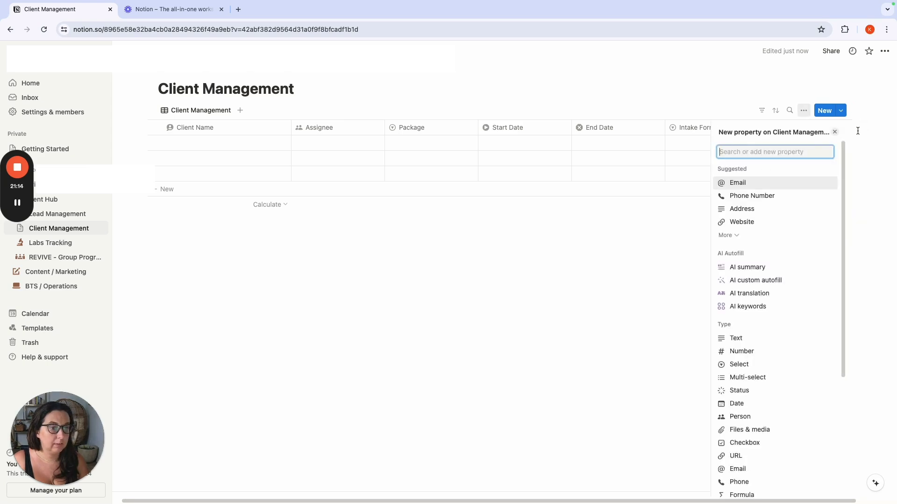
{"action": "type", "text": "W"}
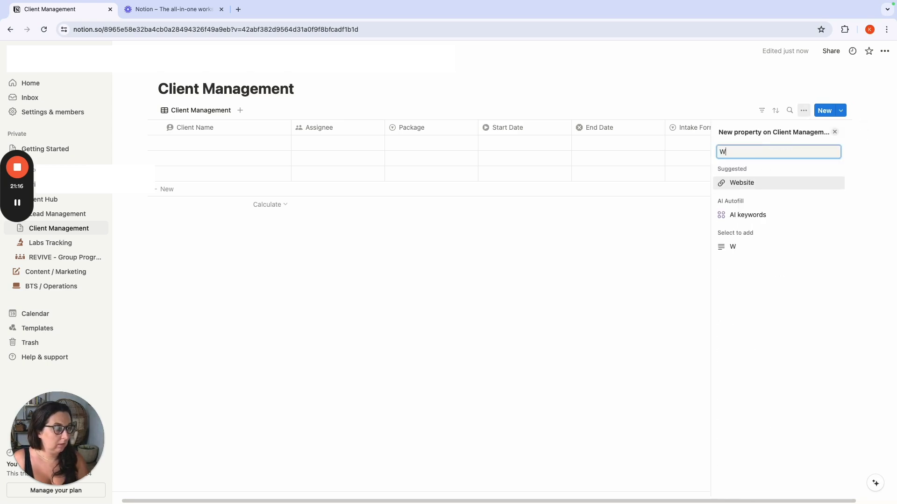
{"action": "key", "text": "BackSpace"}
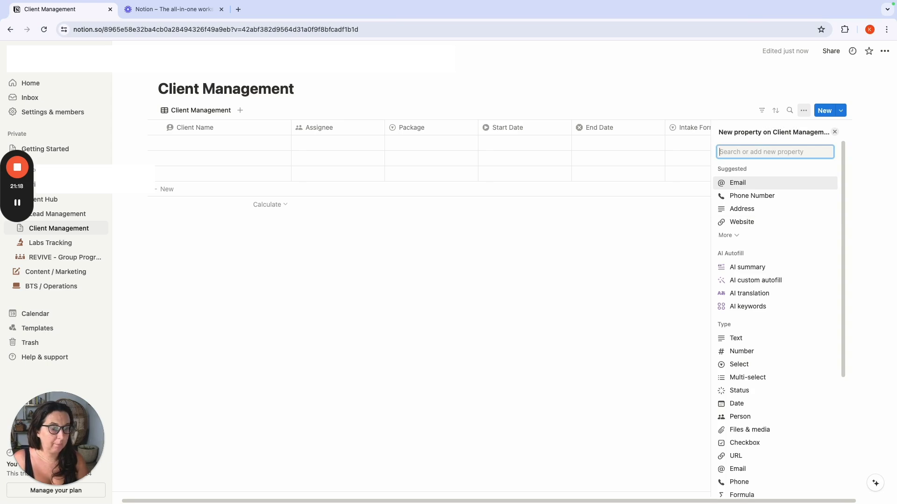
{"action": "type", "text": "sel"}
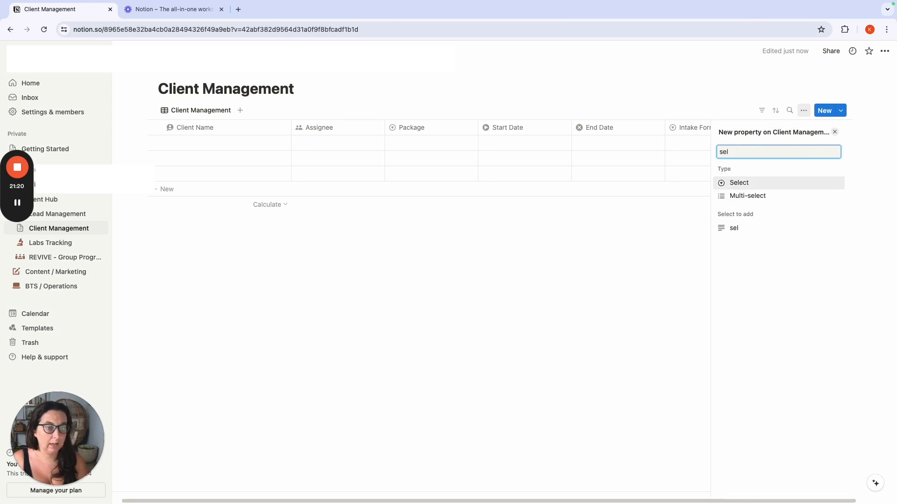
{"action": "left_click", "coordinate": [734, 182]}
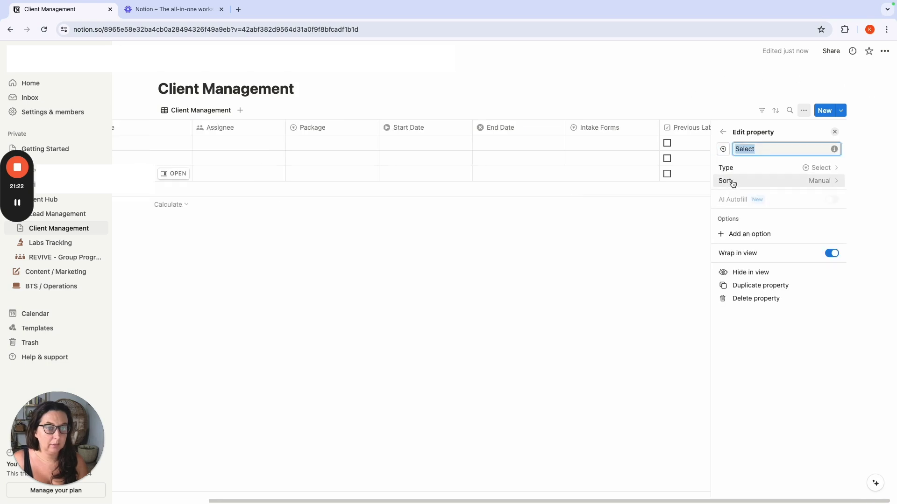
{"action": "type", "text": "Welcome Gi"}
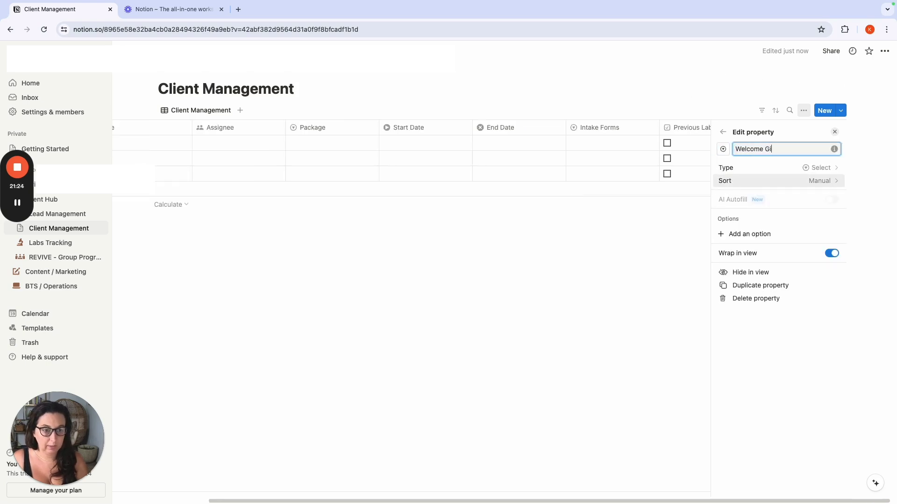
{"action": "type", "text": "ft Sent"}
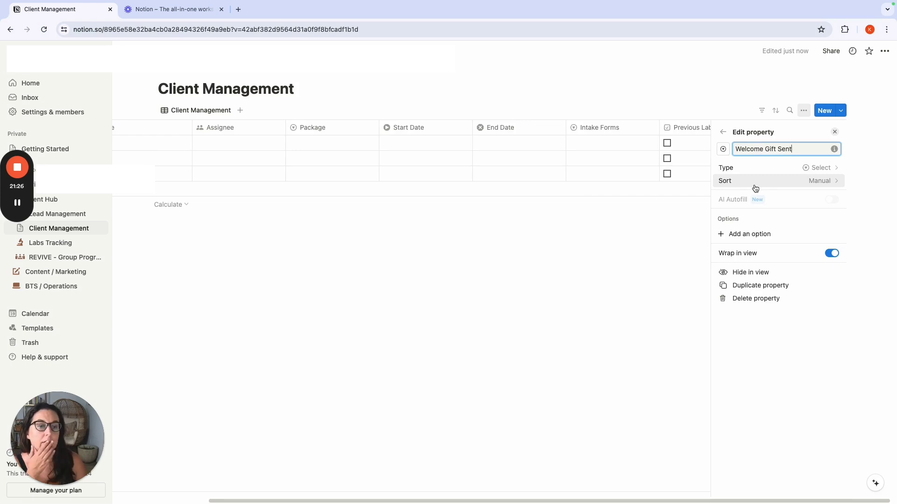
Step: Create the options "N/A" and "Sent" for the Welcome Gift Sent property
{"action": "left_click", "coordinate": [768, 239]}
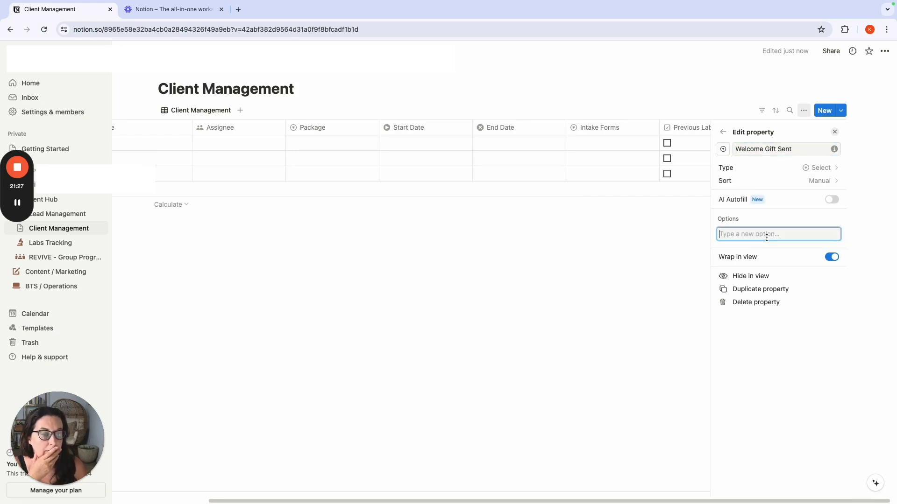
{"action": "key", "text": "Escape"}
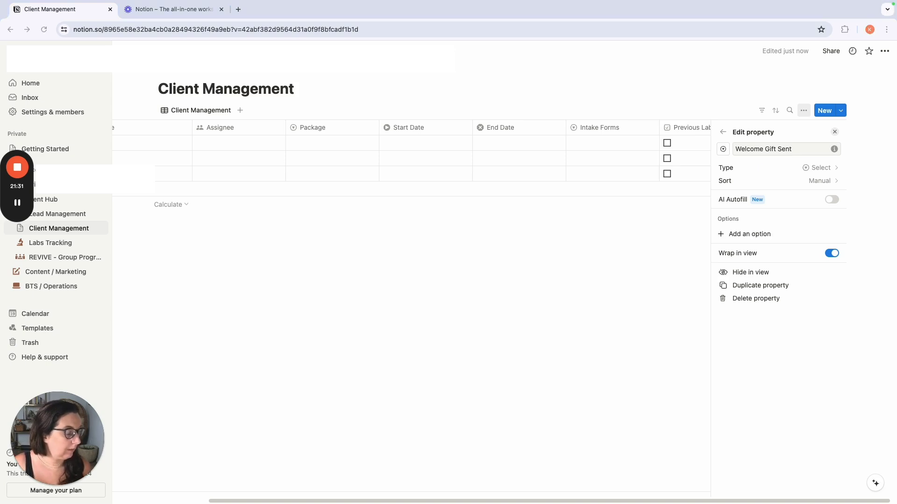
{"action": "left_click", "coordinate": [751, 233]}
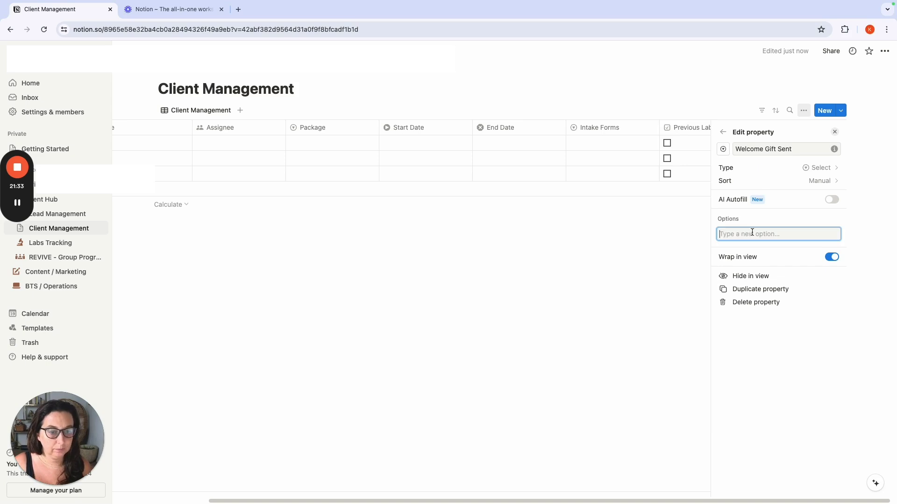
{"action": "type", "text": "N/a"}
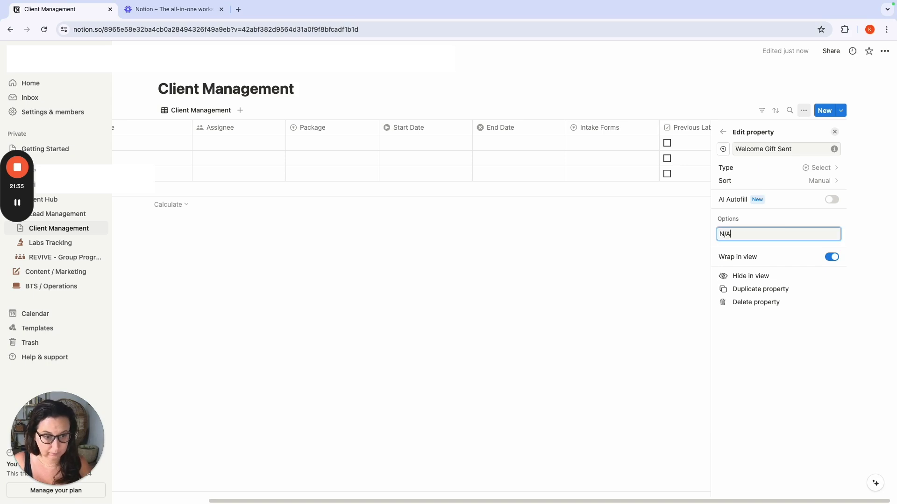
{"action": "key", "text": "Return"}
{"action": "type", "text": "Sent"}
{"action": "key", "text": "Return"}
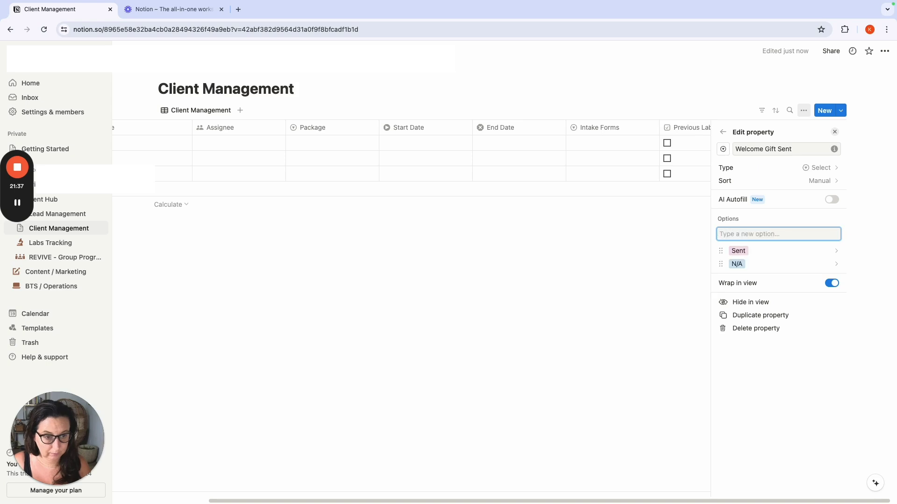
Step: Color the Sent option green and the N/A option red, and close the property settings
{"action": "left_click", "coordinate": [836, 251]}
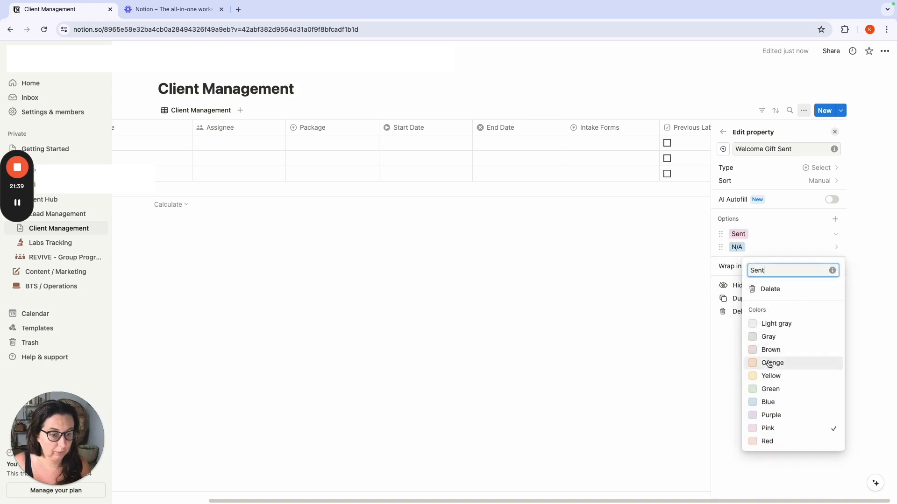
{"action": "left_click", "coordinate": [771, 389]}
{"action": "left_click", "coordinate": [835, 252]}
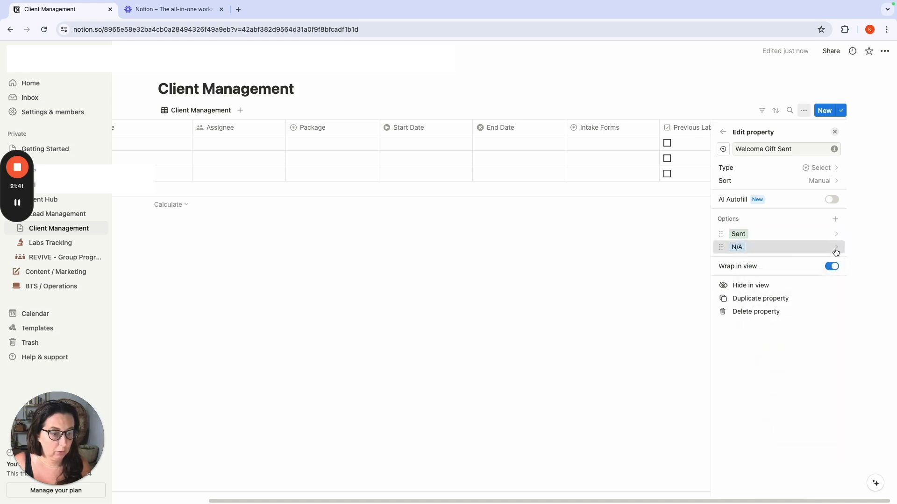
{"action": "left_click", "coordinate": [836, 252]}
{"action": "left_click", "coordinate": [766, 437]}
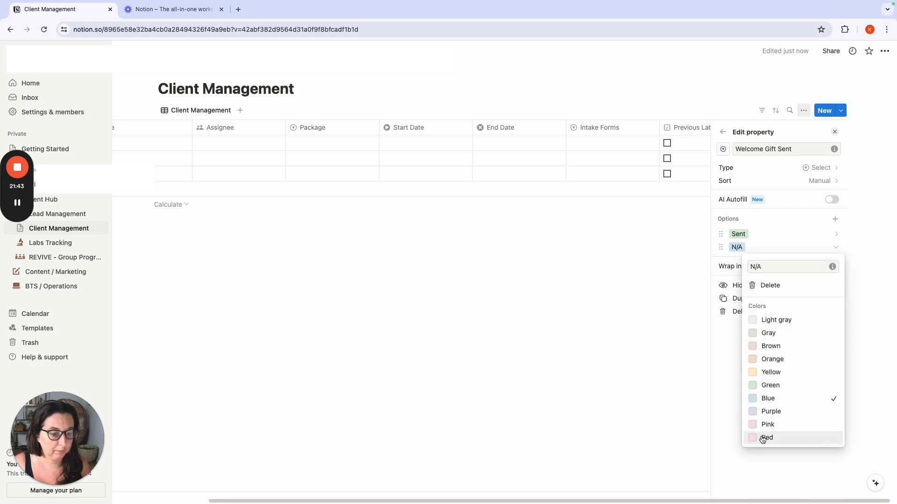
{"action": "left_click", "coordinate": [677, 401]}
{"action": "left_click", "coordinate": [673, 399]}
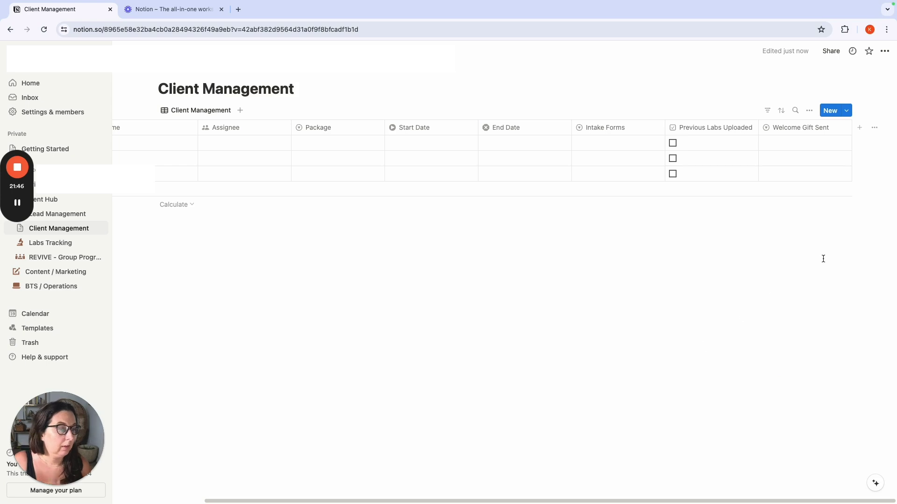
Step: Open the first client record and add a Select property named "Follow Up Session"
{"action": "left_click", "coordinate": [194, 143]}
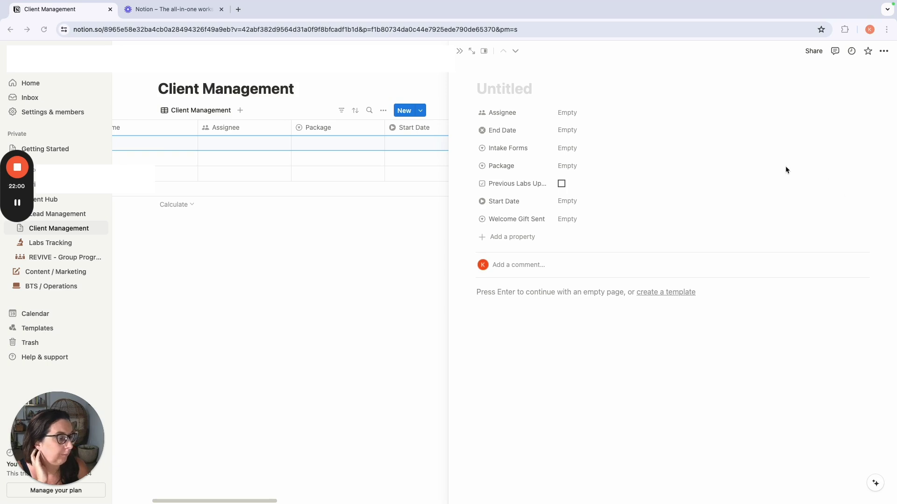
{"action": "left_click", "coordinate": [500, 238]}
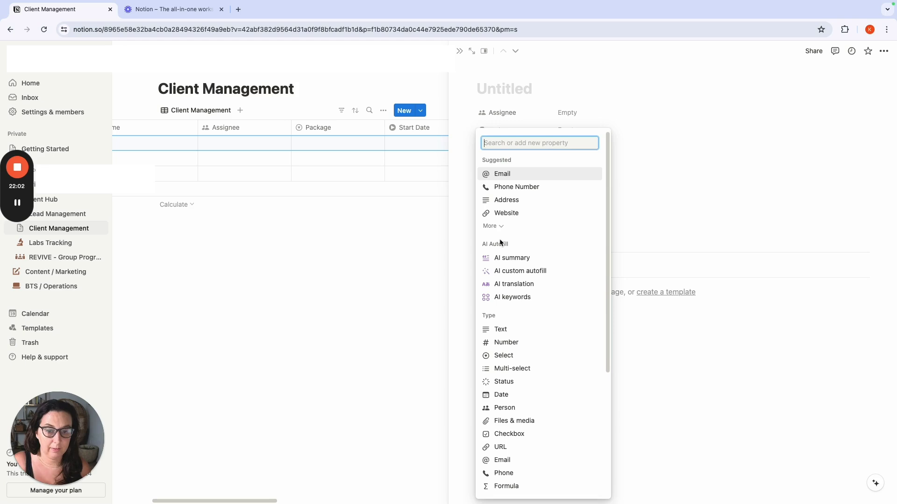
{"action": "type", "text": "sel"}
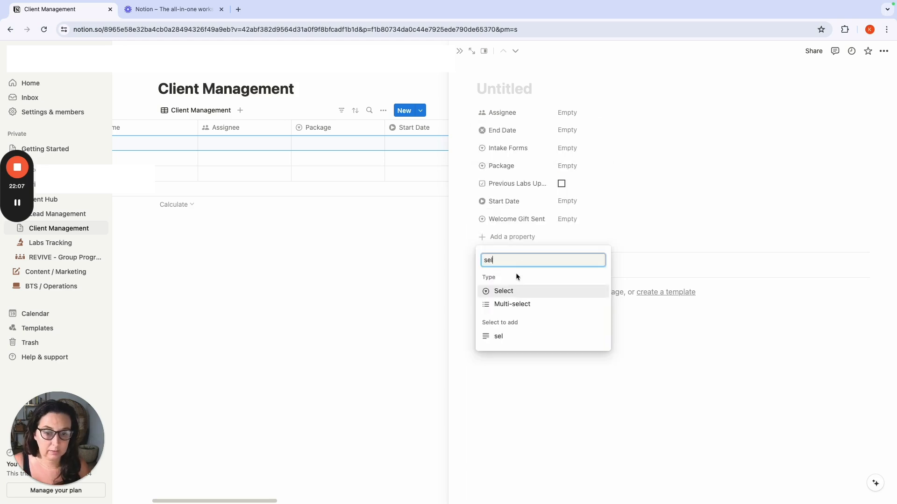
{"action": "left_click", "coordinate": [514, 292]}
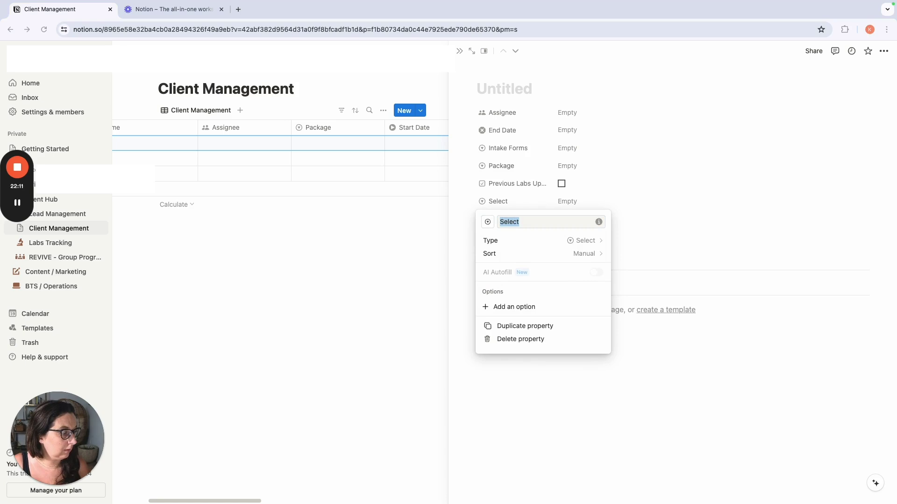
{"action": "left_click", "coordinate": [569, 222]}
{"action": "type", "text": "F"}
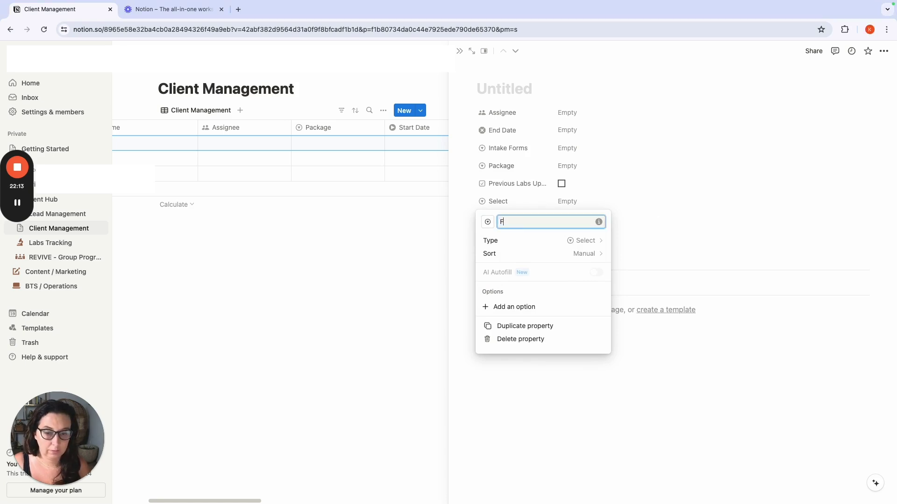
{"action": "type", "text": "ollow Up Session"}
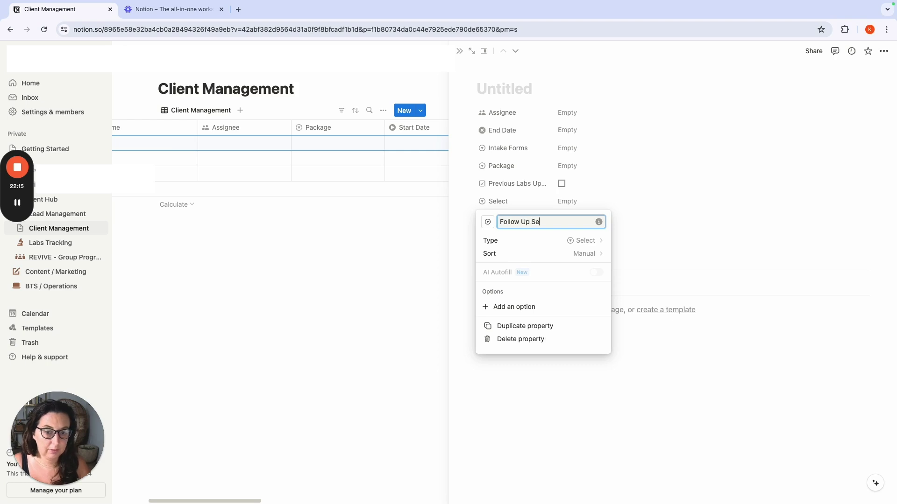
{"action": "key", "text": "Return"}
Step: Create the option "Due Date Set" as the record's Follow Up Session value
{"action": "left_click", "coordinate": [568, 149]}
{"action": "type", "text": "Due "}
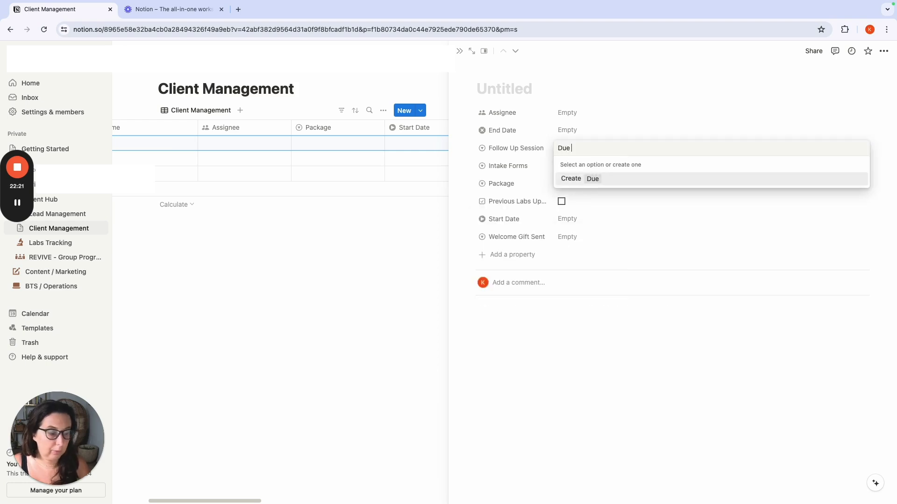
{"action": "type", "text": "Date Set"}
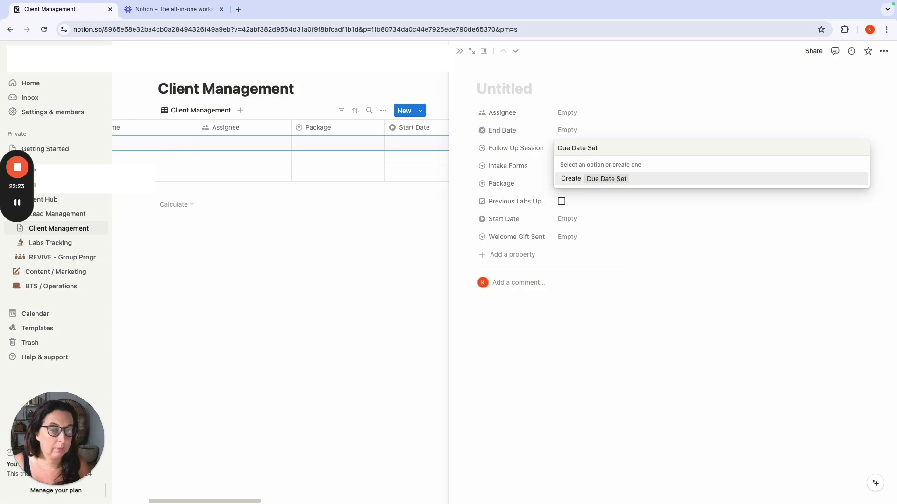
{"action": "left_click", "coordinate": [587, 179]}
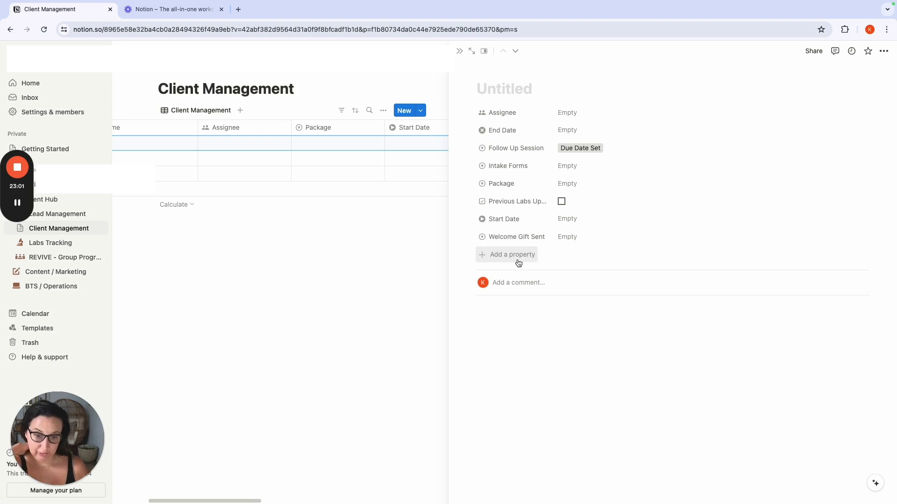
Step: Set up a new Relation property in the record linked to the Lead Management database
{"action": "left_click", "coordinate": [519, 263]}
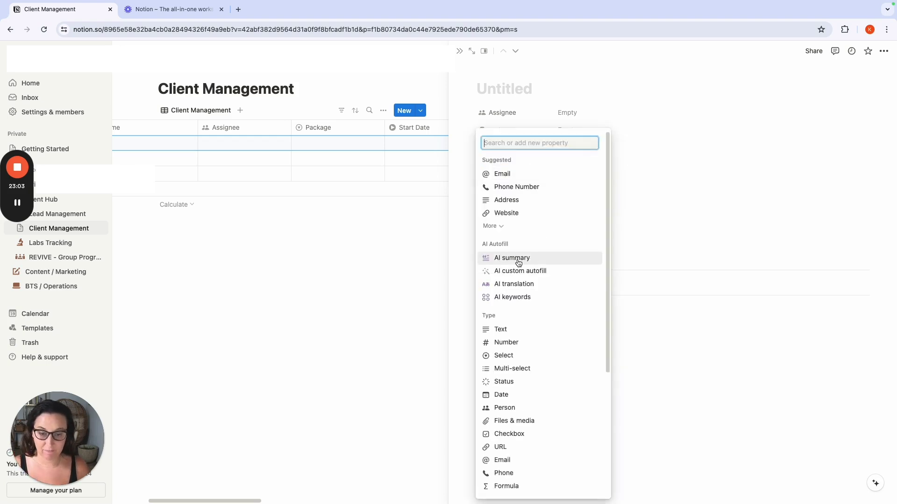
{"action": "type", "text": "r"}
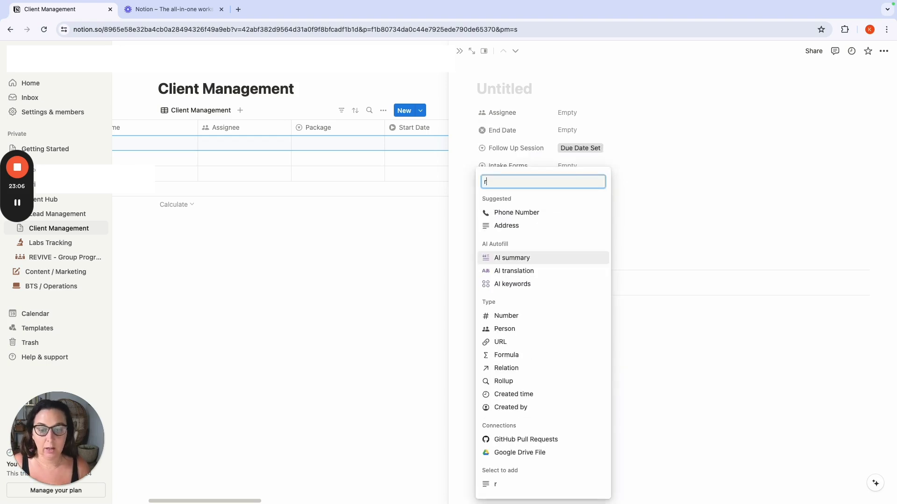
{"action": "type", "text": "e"}
{"action": "key", "text": "BackSpace"}
{"action": "key", "text": "BackSpace"}
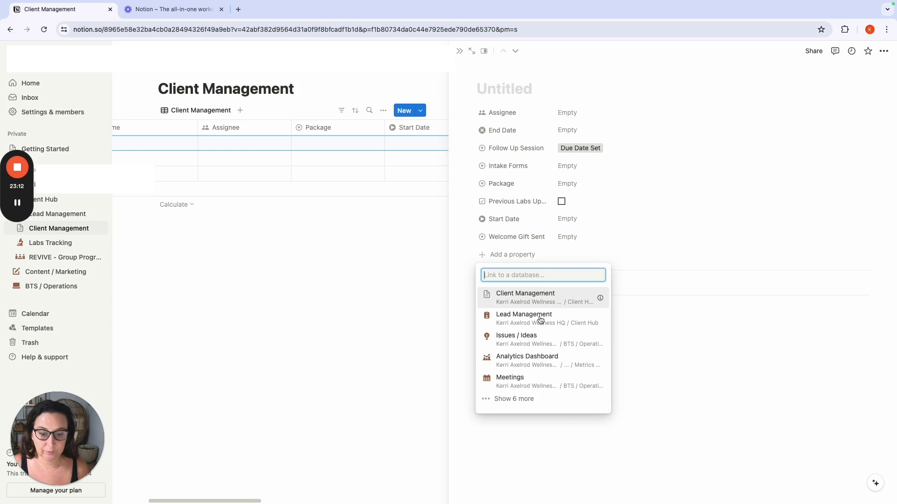
{"action": "left_click", "coordinate": [540, 321]}
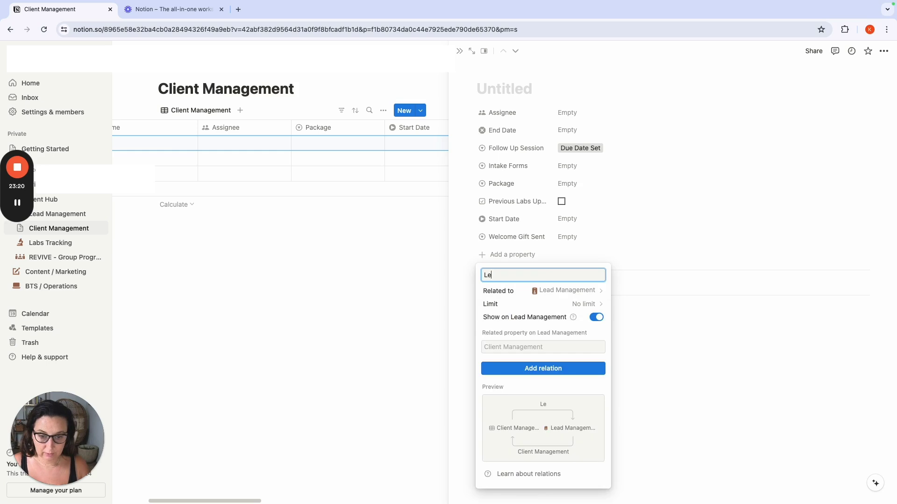
Step: Name the relation "Lead Management Page" and add it to the record
{"action": "type", "text": "ad Managment"}
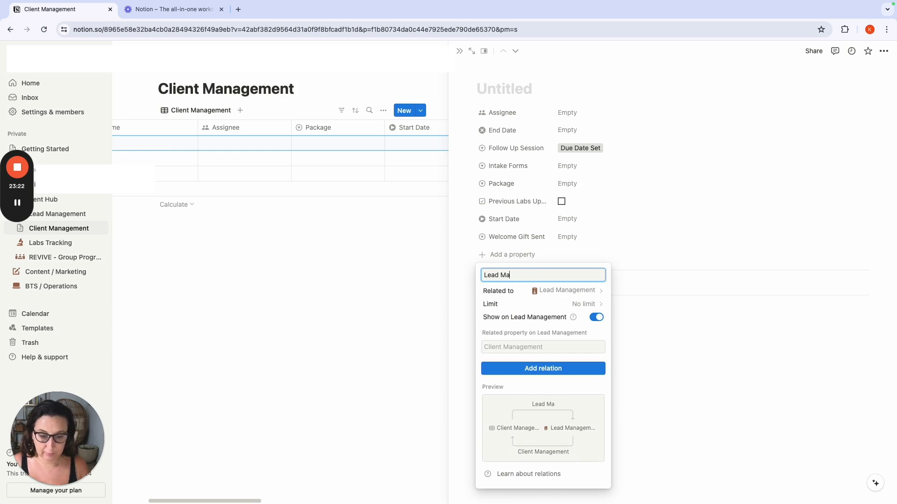
{"action": "key", "text": "BackSpace"}
{"action": "key", "text": "BackSpace"}
{"action": "key", "text": "BackSpace"}
{"action": "key", "text": "BackSpace"}
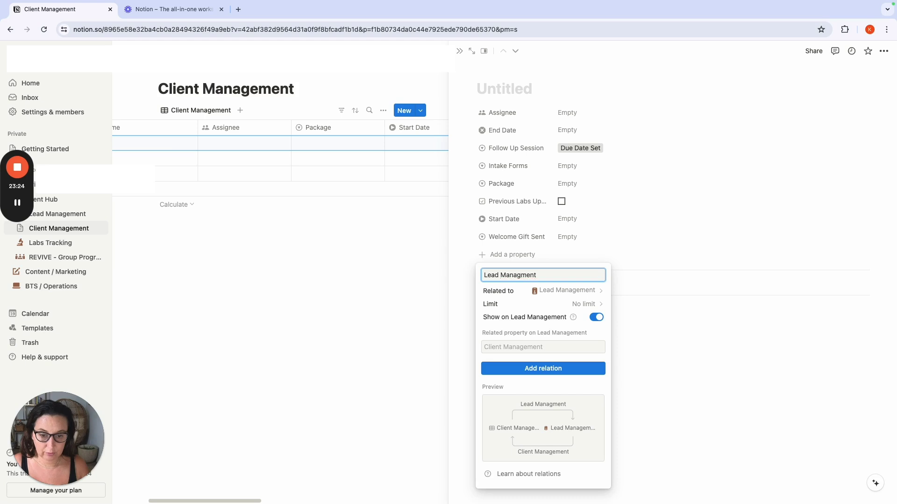
{"action": "type", "text": "ement Page"}
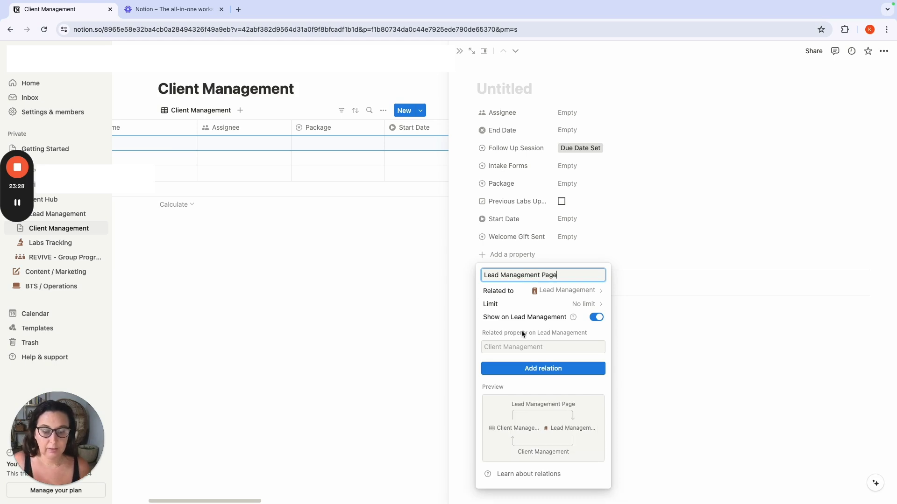
{"action": "left_click", "coordinate": [540, 370]}
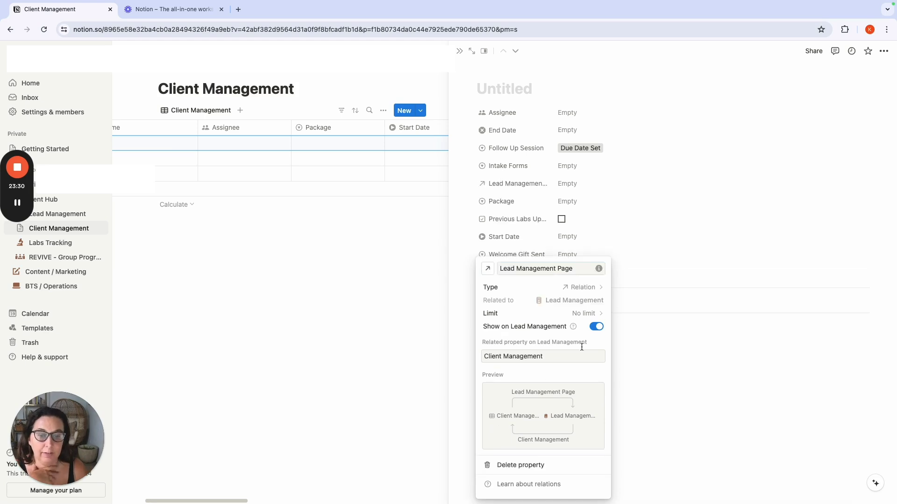
Step: Move the Lead Management Page property to the end of the record's property list, below Welcome Gift Sent
{"action": "left_click", "coordinate": [529, 183]}
{"action": "left_click_drag", "start_coordinate": [470, 183], "coordinate": [486, 272]}
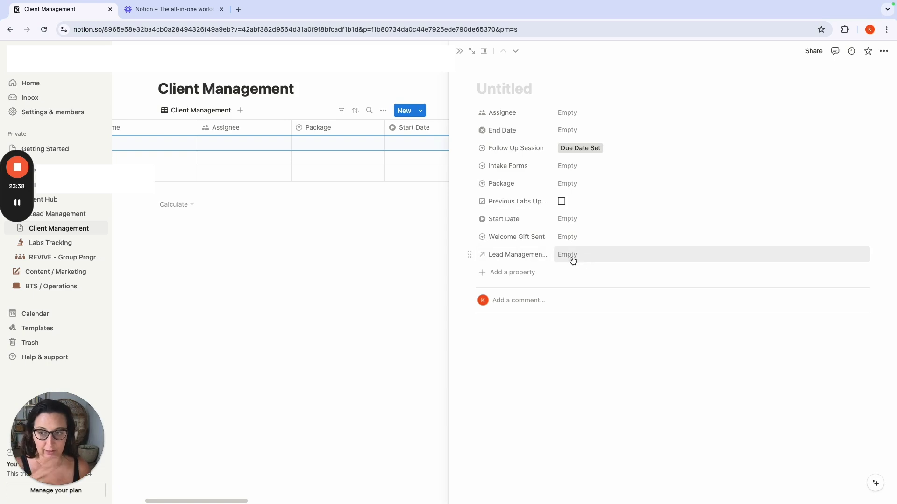
Step: Add a Rollup property to the record and name it "Client Email"
{"action": "left_click", "coordinate": [511, 272]}
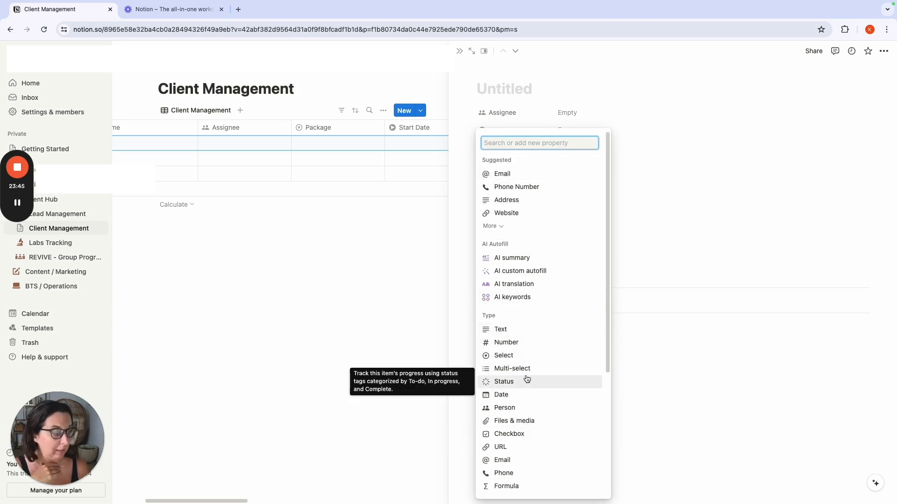
{"action": "scroll", "coordinate": [528, 377], "scroll_direction": "down", "scroll_amount": 1}
{"action": "scroll", "coordinate": [528, 377], "scroll_direction": "down", "scroll_amount": 3}
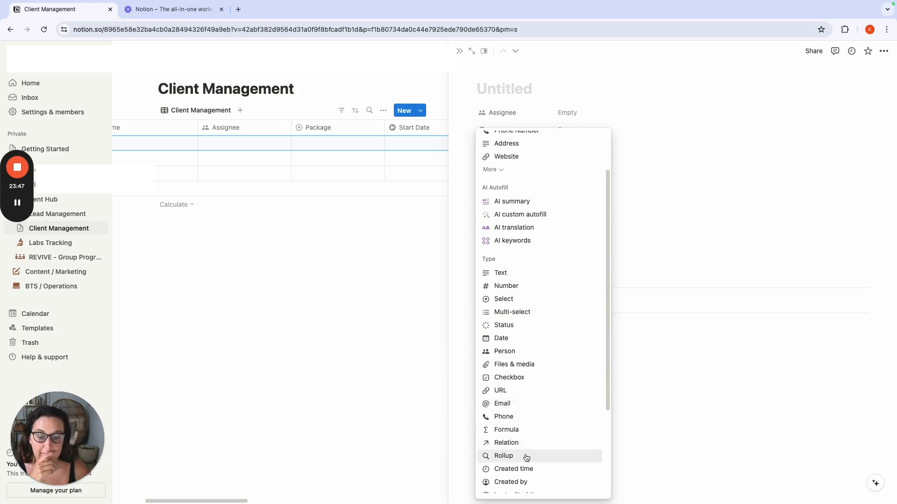
{"action": "left_click", "coordinate": [527, 457]}
{"action": "left_click", "coordinate": [527, 448]}
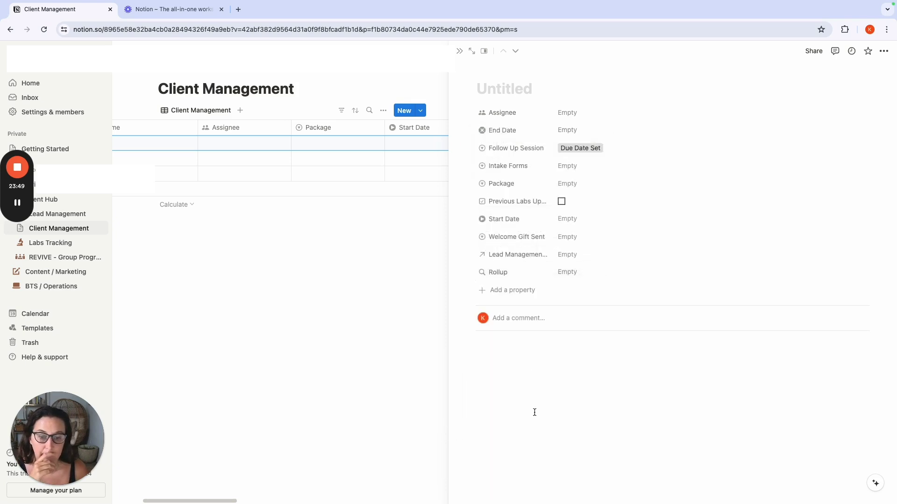
{"action": "left_click", "coordinate": [497, 272]}
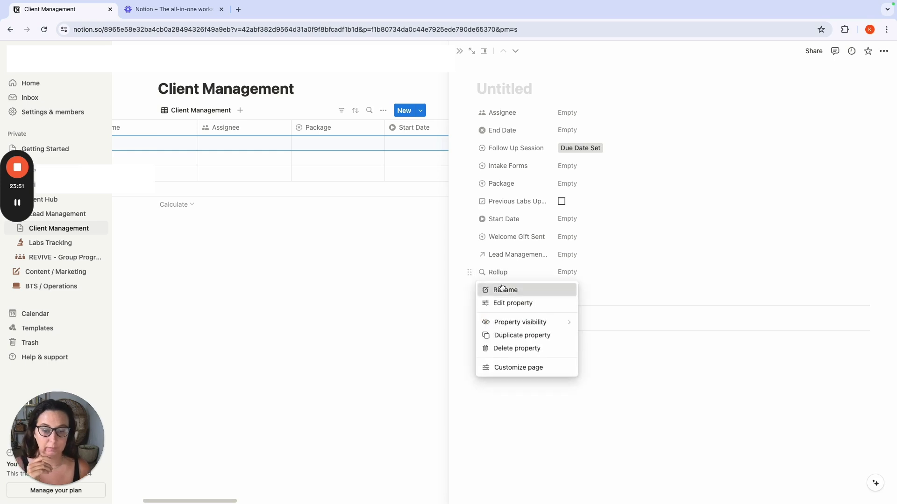
{"action": "left_click", "coordinate": [501, 289]}
{"action": "type", "text": "Clie"}
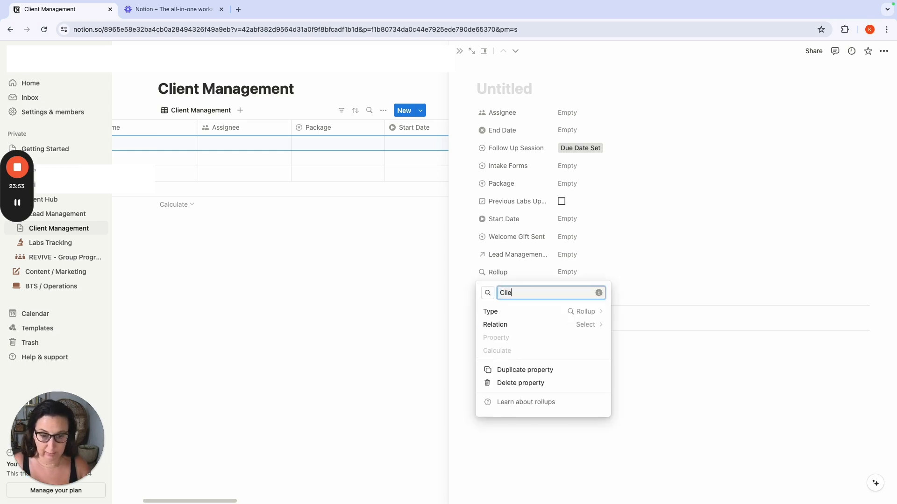
{"action": "type", "text": "nt Email"}
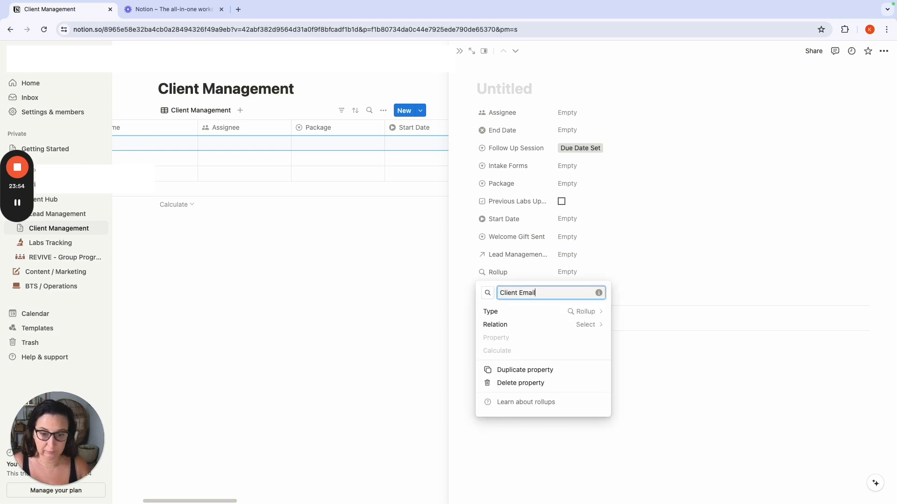
Step: Give the Client Email property the open envelope icon, found by filtering the icons for "emai"
{"action": "left_click", "coordinate": [488, 293]}
{"action": "type", "text": "e"}
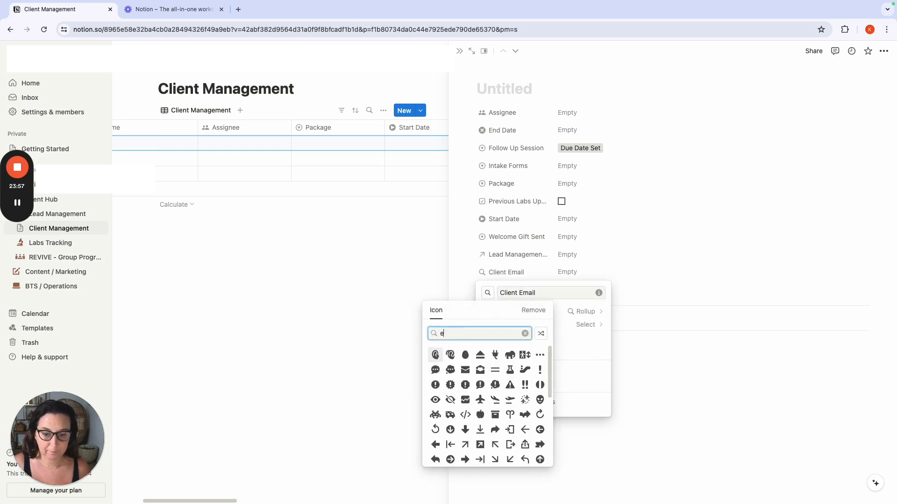
{"action": "type", "text": "mai"}
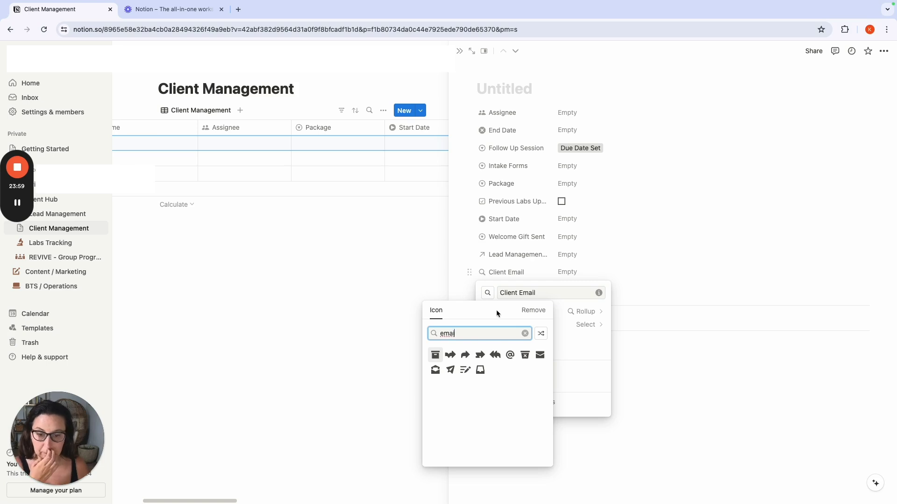
{"action": "left_click", "coordinate": [435, 370]}
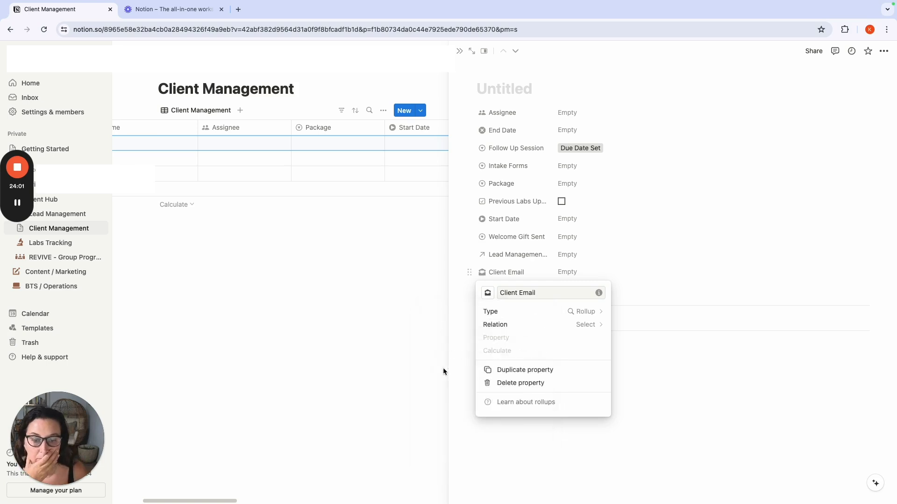
{"action": "left_click", "coordinate": [699, 351]}
Step: Add another Rollup property to the record, named "Suggest Labs"
{"action": "left_click", "coordinate": [497, 290]}
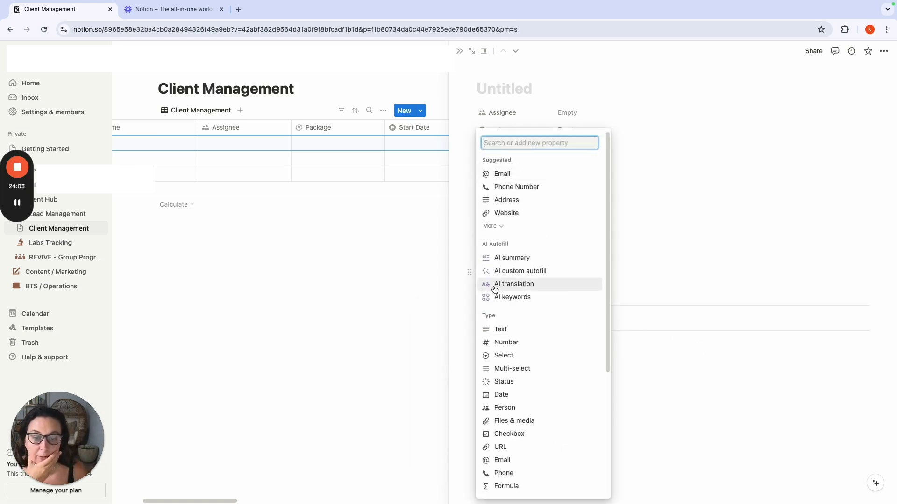
{"action": "type", "text": "Suggest "}
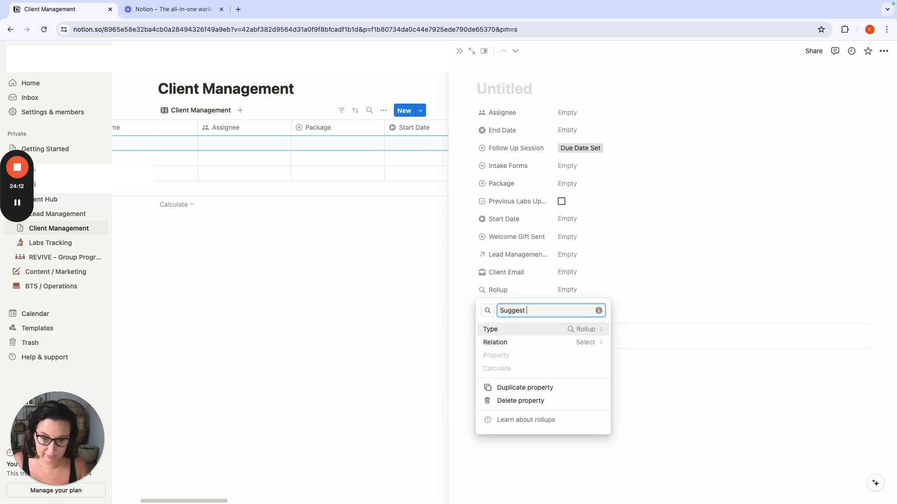
{"action": "type", "text": "Labs"}
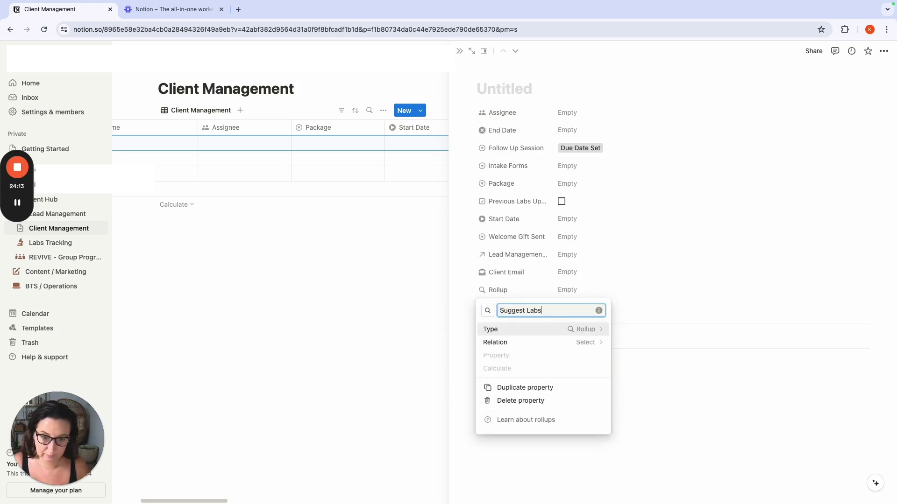
Step: Configure the Suggest Labs rollup to use the Lead Management Page relation and its Recommended Labs property
{"action": "left_click", "coordinate": [605, 347]}
{"action": "left_click", "coordinate": [569, 357]}
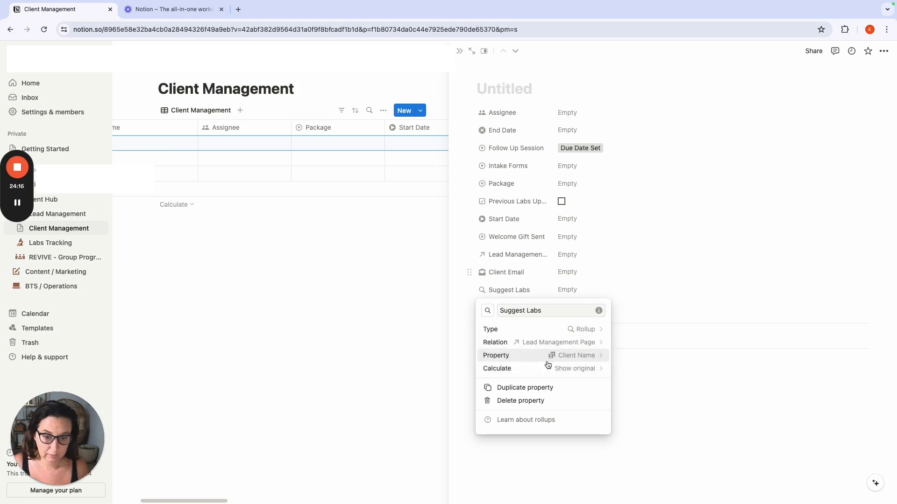
{"action": "left_click", "coordinate": [604, 355]}
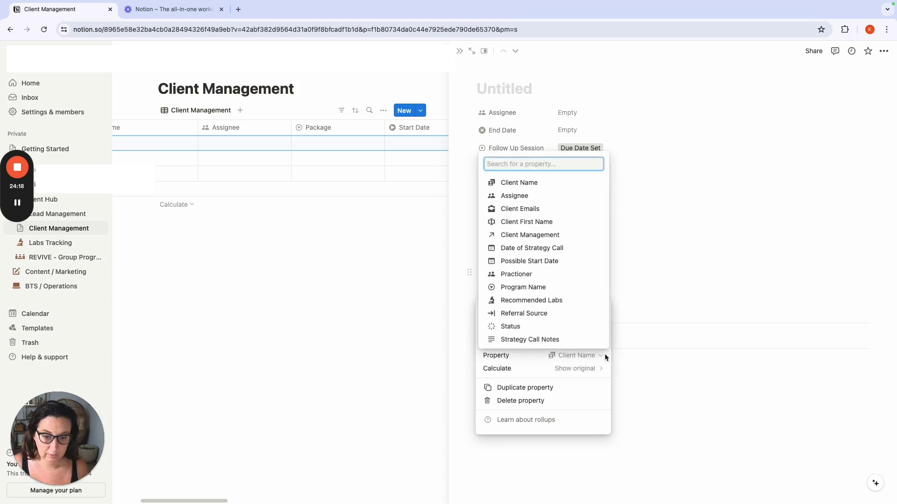
{"action": "left_click", "coordinate": [568, 300]}
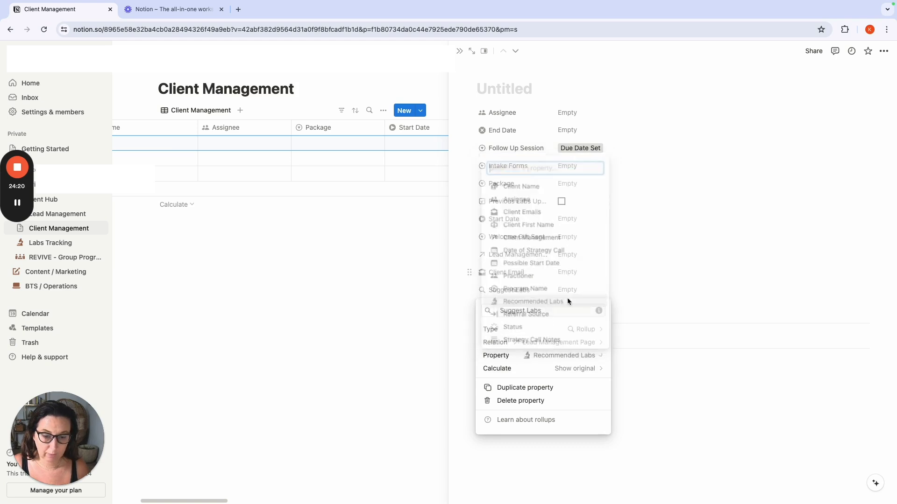
Step: Rename the Suggest Labs rollup property to "Recommended Labs"
{"action": "double_click", "coordinate": [521, 310]}
{"action": "type", "text": "Reco"}
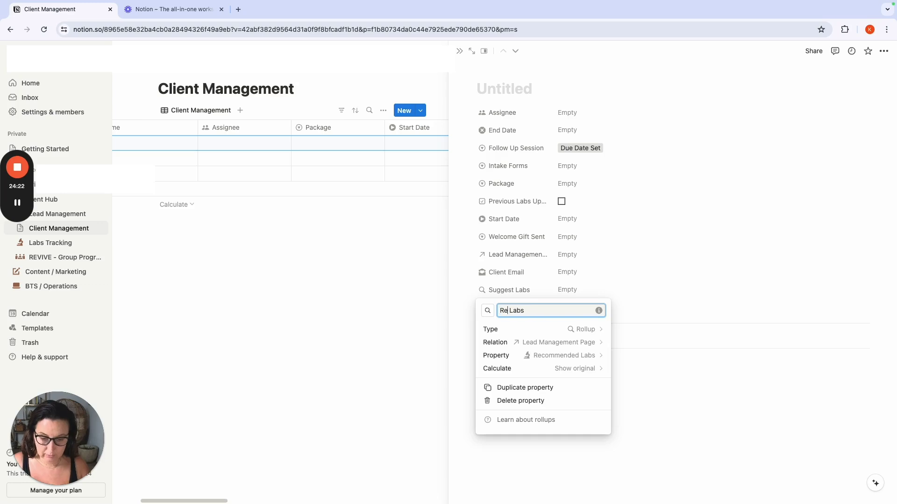
{"action": "type", "text": "mmended"}
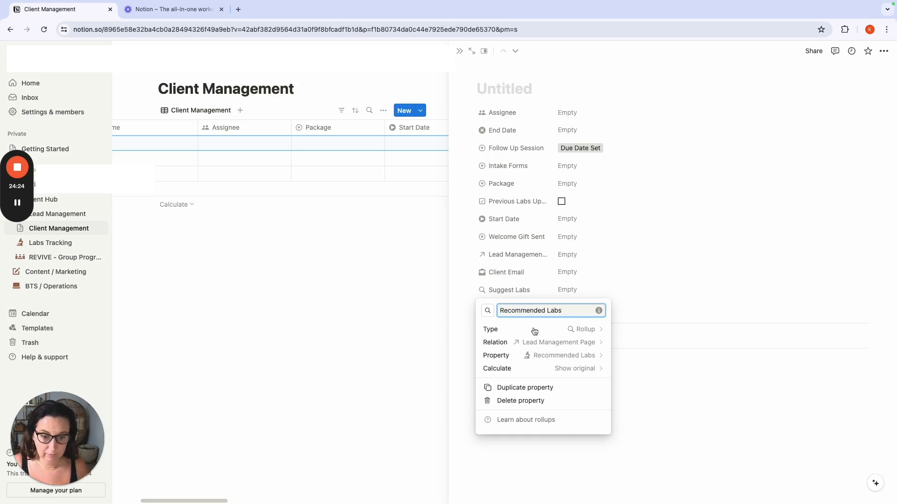
{"action": "left_click", "coordinate": [680, 311]}
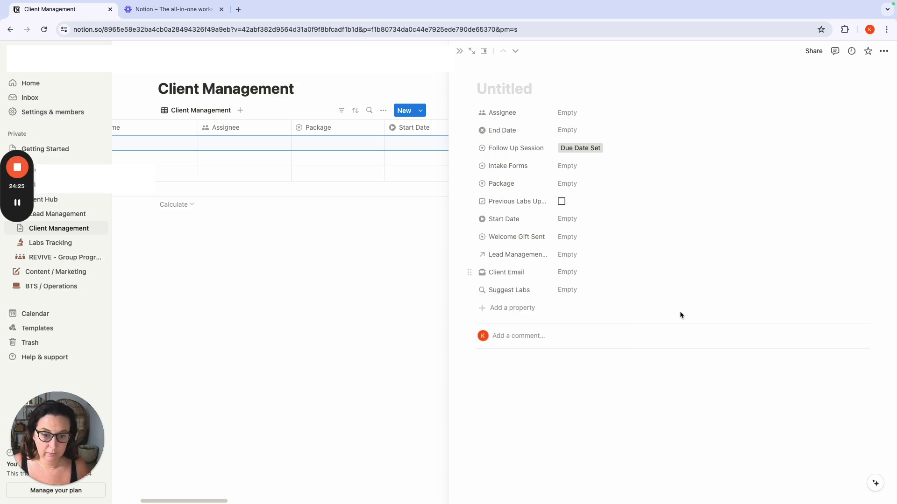
Step: Configure the Client Email rollup to use the Lead Management Page relation and its Client Emails property
{"action": "left_click", "coordinate": [511, 275]}
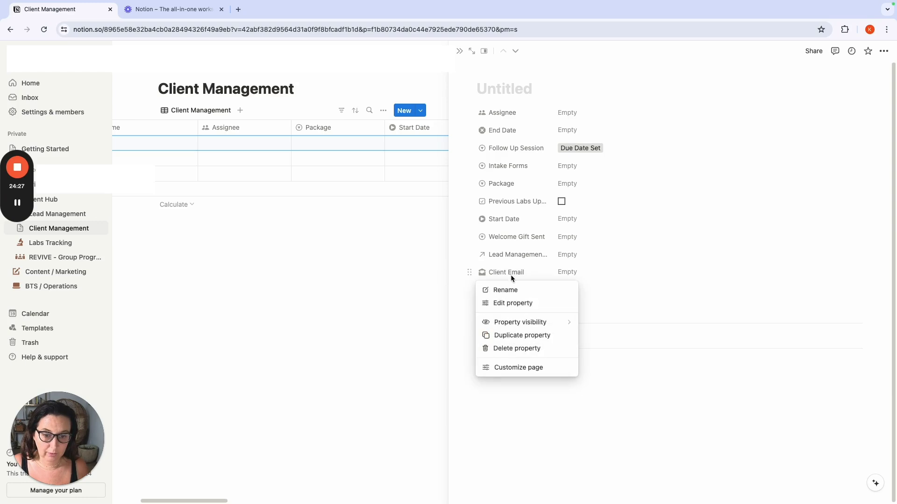
{"action": "left_click", "coordinate": [551, 304]}
{"action": "left_click", "coordinate": [593, 327]}
{"action": "left_click", "coordinate": [587, 339]}
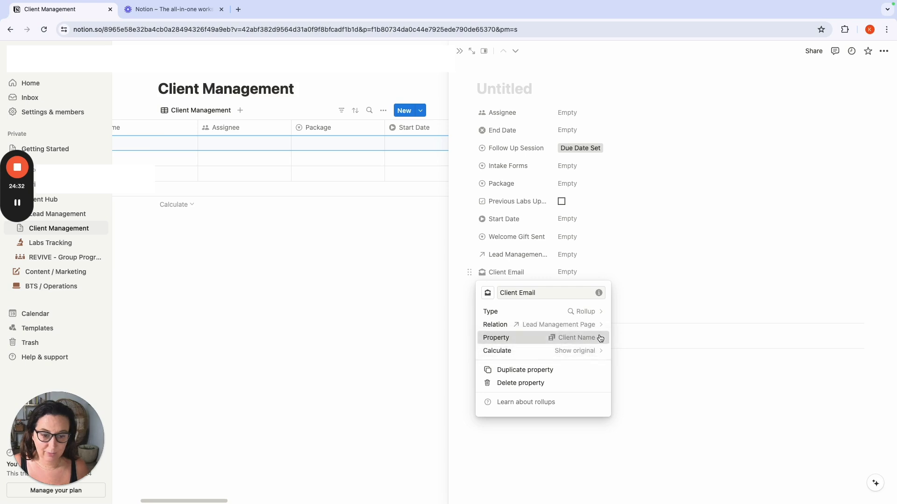
{"action": "left_click", "coordinate": [599, 338]}
{"action": "type", "text": "e"}
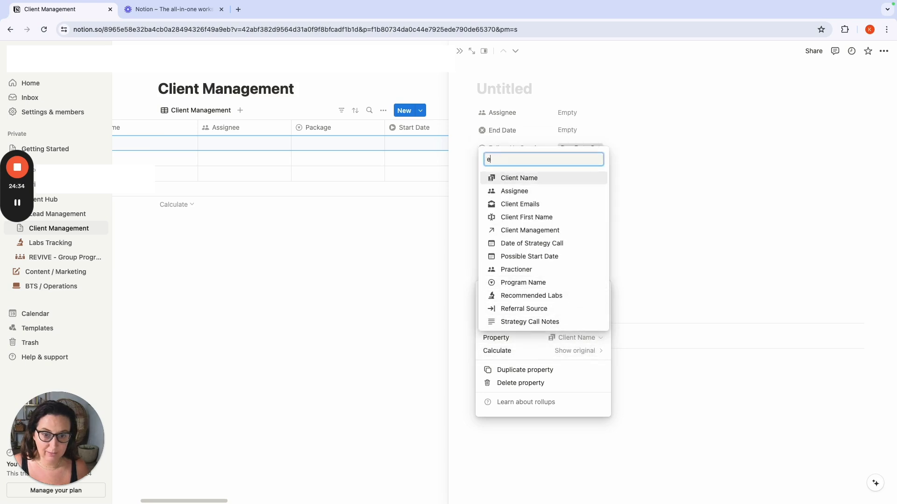
{"action": "type", "text": "ma"}
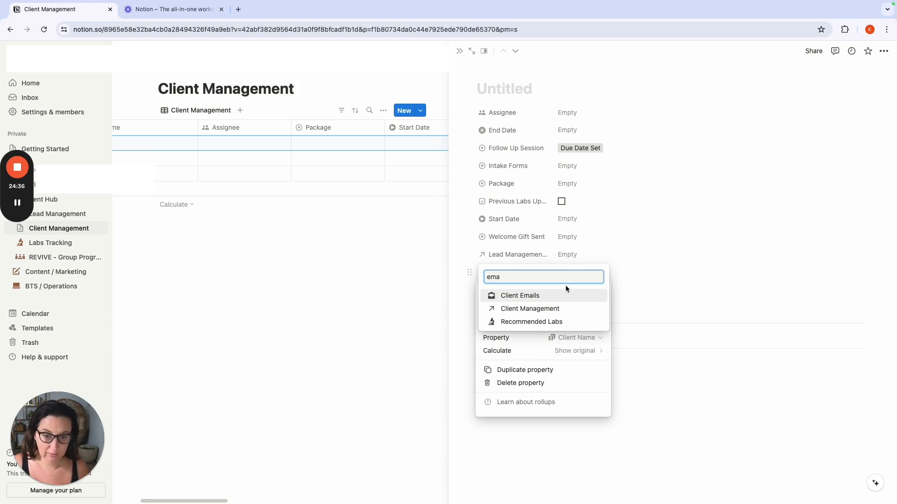
{"action": "left_click", "coordinate": [565, 297]}
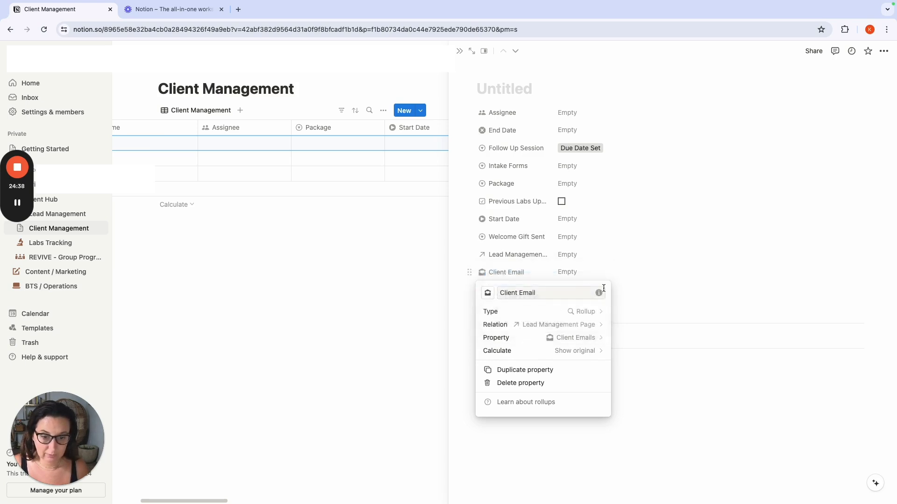
{"action": "left_click", "coordinate": [681, 288]}
Step: Open the icon choices for the record's Recommended Labs property
{"action": "left_click", "coordinate": [488, 294]}
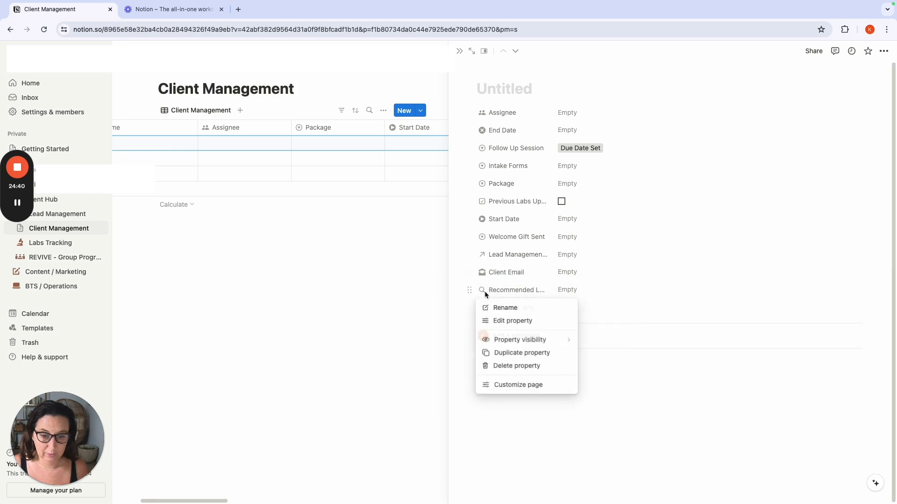
{"action": "left_click", "coordinate": [498, 322]}
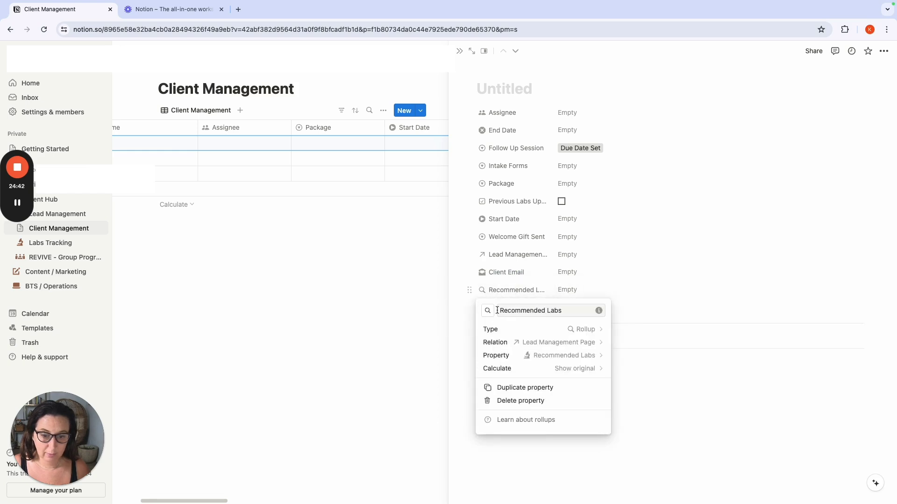
{"action": "left_click", "coordinate": [489, 311]}
{"action": "type", "text": "lab"}
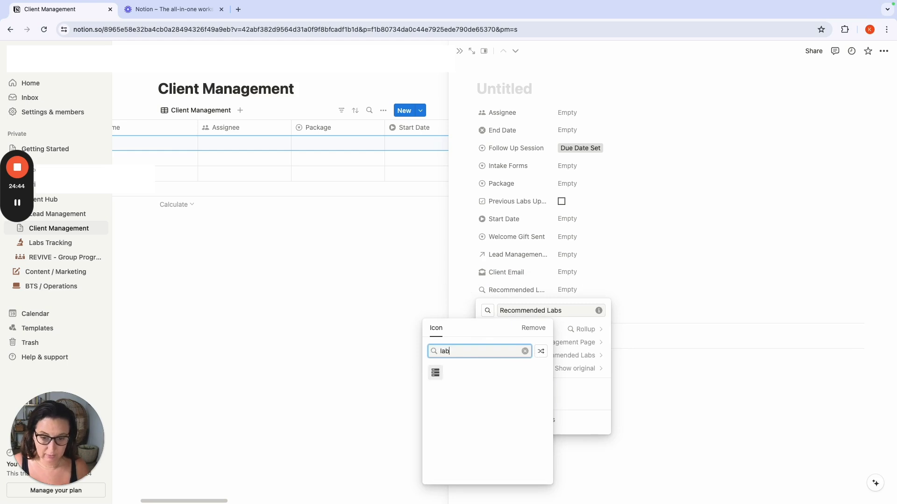
{"action": "key", "text": "BackSpace"}
{"action": "key", "text": "BackSpace"}
{"action": "key", "text": "BackSpace"}
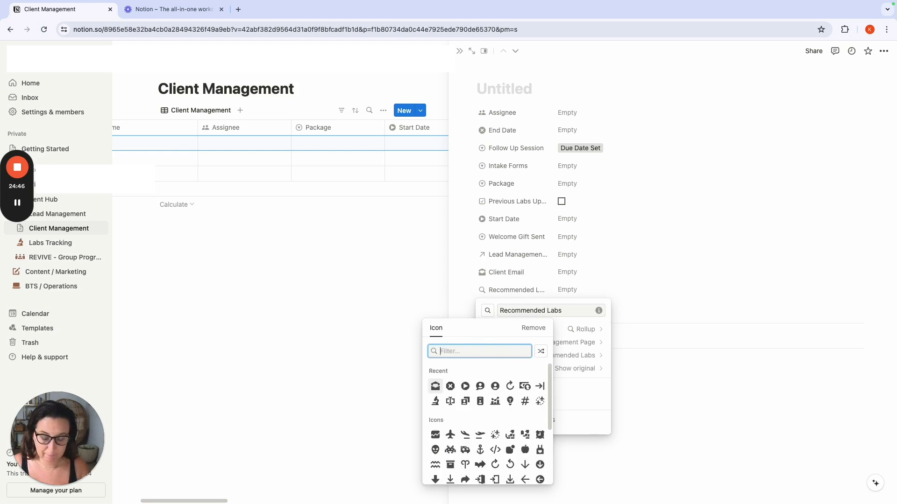
{"action": "type", "text": "la"}
{"action": "key", "text": "BackSpace"}
{"action": "key", "text": "BackSpace"}
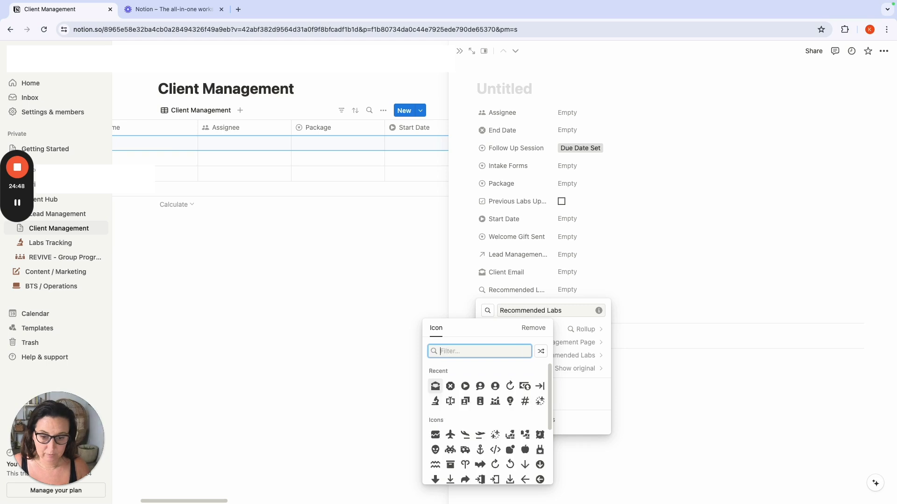
{"action": "type", "text": "l"}
{"action": "key", "text": "BackSpace"}
{"action": "type", "text": "lab"}
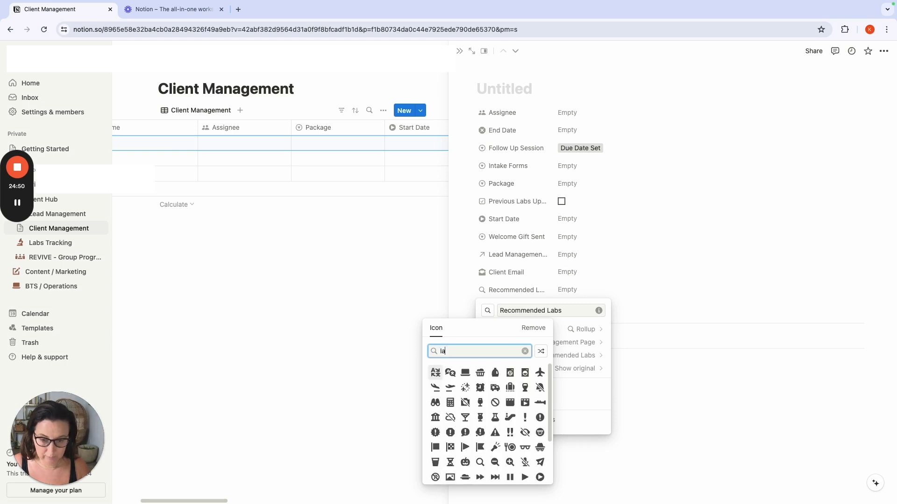
{"action": "key", "text": "BackSpace"}
{"action": "key", "text": "BackSpace"}
{"action": "key", "text": "BackSpace"}
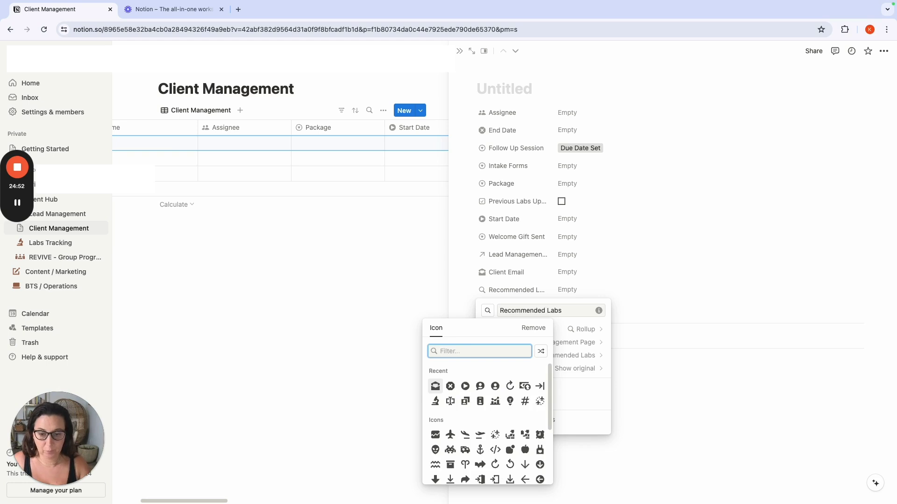
Step: Filter the icons for "bott" and give the Recommended Labs property the erlenmeyer flask icon
{"action": "type", "text": "bott"}
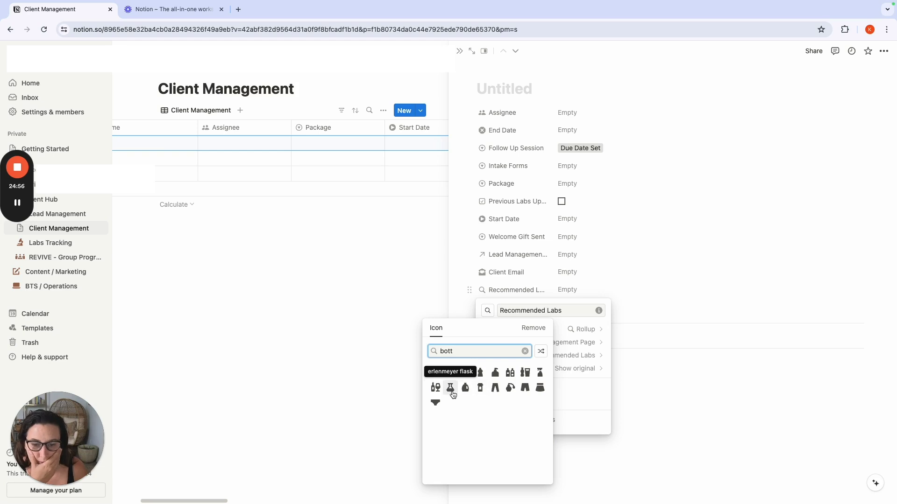
{"action": "left_click", "coordinate": [452, 395]}
{"action": "left_click", "coordinate": [659, 362]}
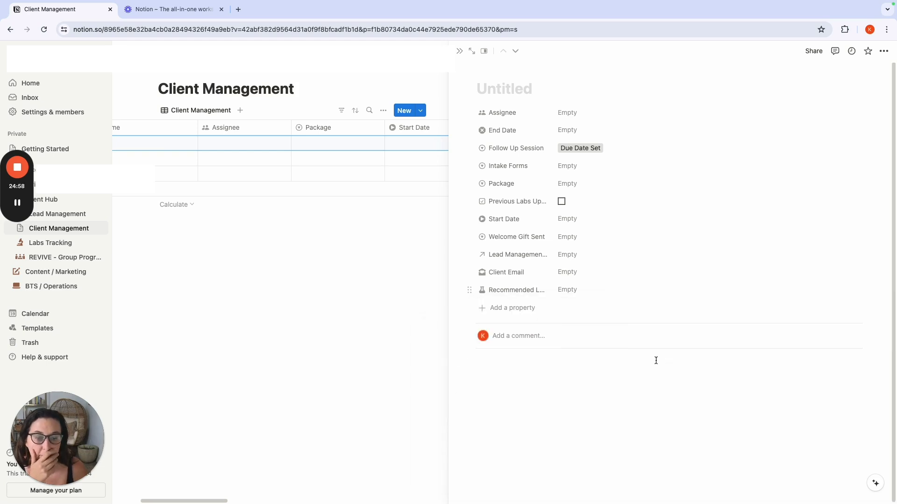
Step: Add a rollup property that pulls Strategy Call Notes through the Lead Management Page relation
{"action": "left_click", "coordinate": [520, 309]}
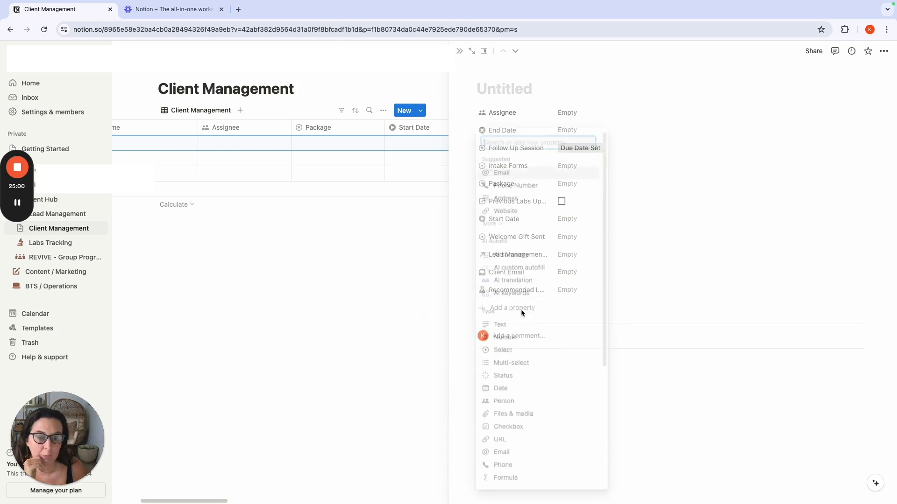
{"action": "type", "text": "rol"}
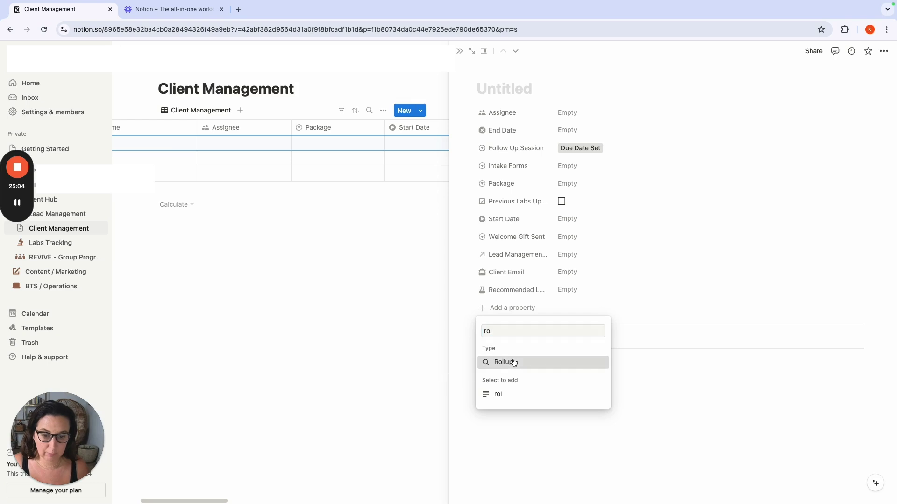
{"action": "left_click", "coordinate": [514, 362]}
{"action": "left_click", "coordinate": [595, 363]}
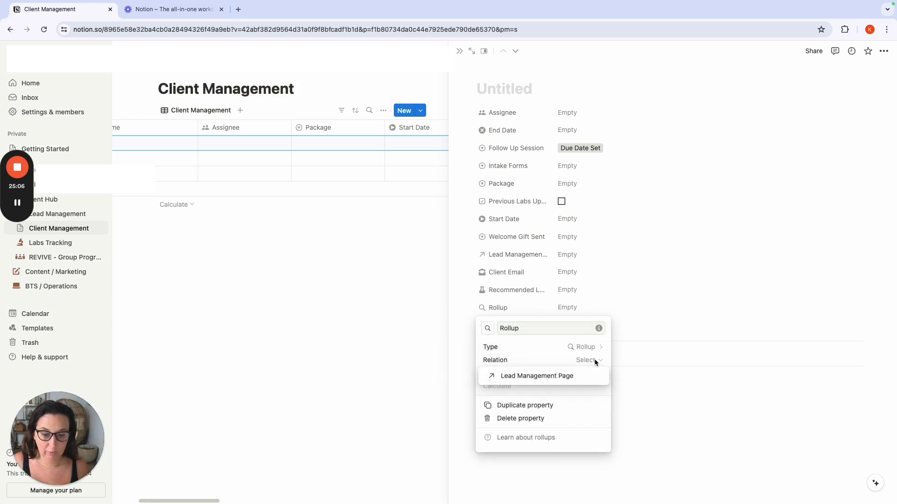
{"action": "left_click", "coordinate": [577, 375]}
{"action": "left_click", "coordinate": [593, 375]}
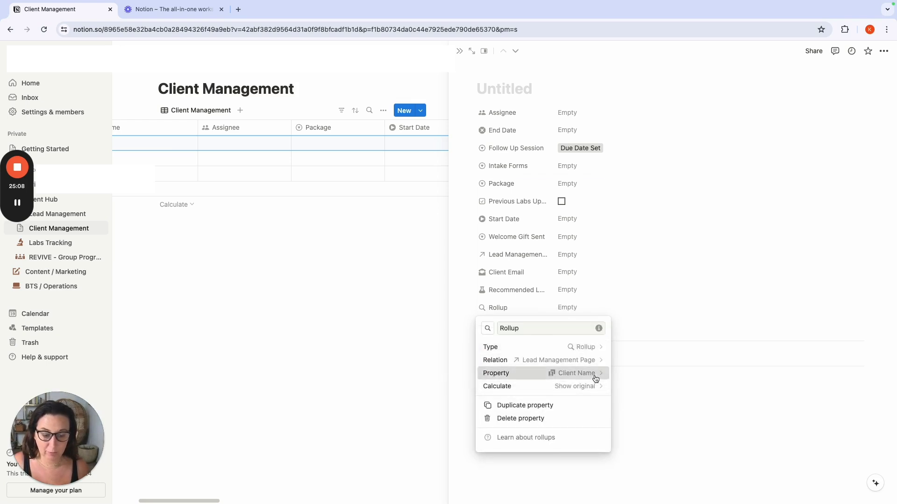
{"action": "type", "text": "sta"}
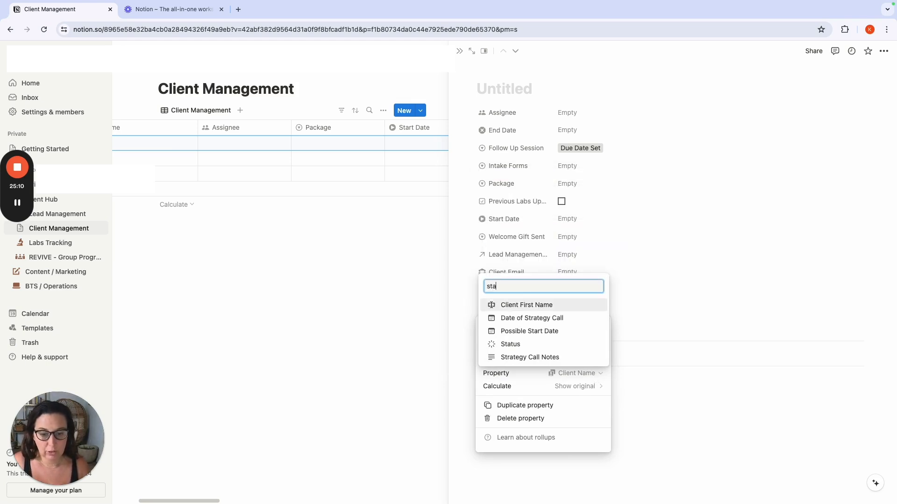
{"action": "left_click", "coordinate": [559, 358]}
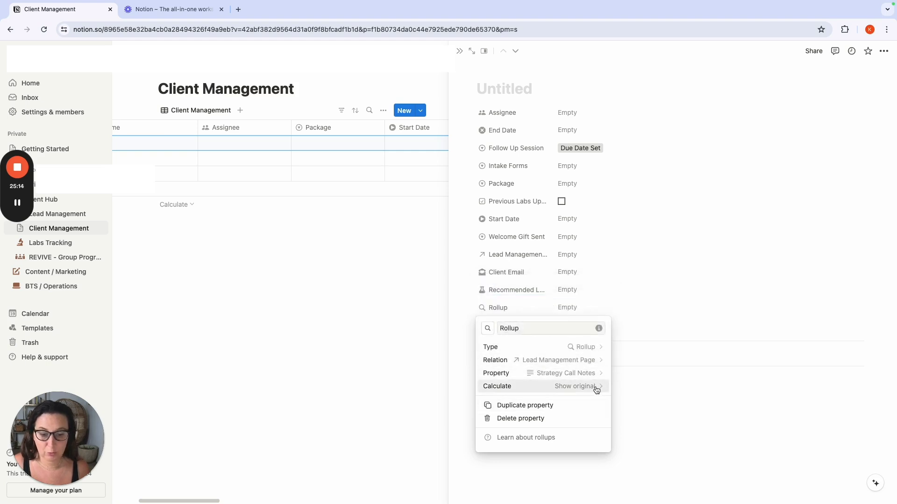
{"action": "left_click", "coordinate": [672, 392]}
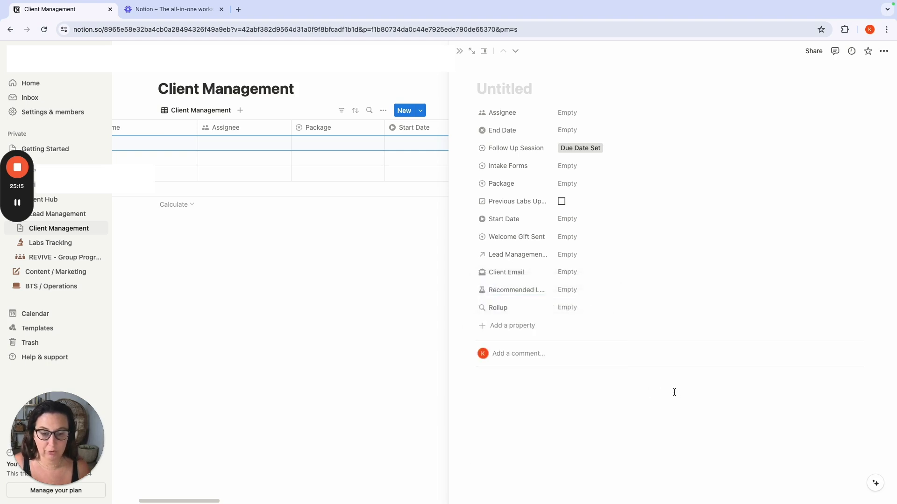
Step: Rename the new rollup property to "Strategy Call Notes"
{"action": "left_click", "coordinate": [497, 309]}
{"action": "left_click", "coordinate": [505, 324]}
{"action": "type", "text": "St"}
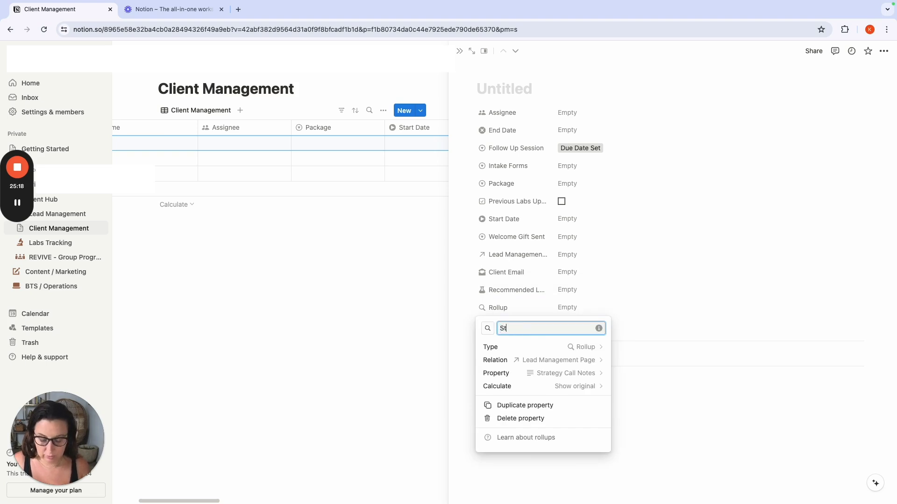
{"action": "type", "text": "rategy Call No"}
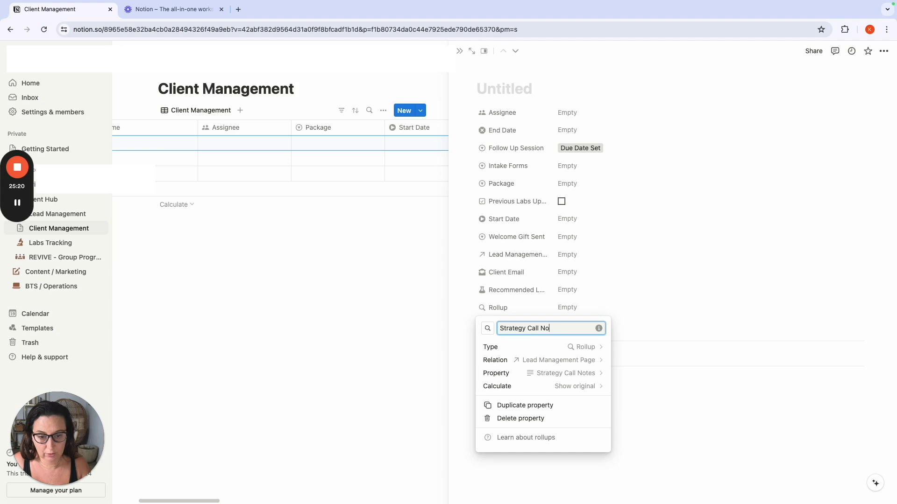
{"action": "type", "text": "tes"}
{"action": "key", "text": "Return"}
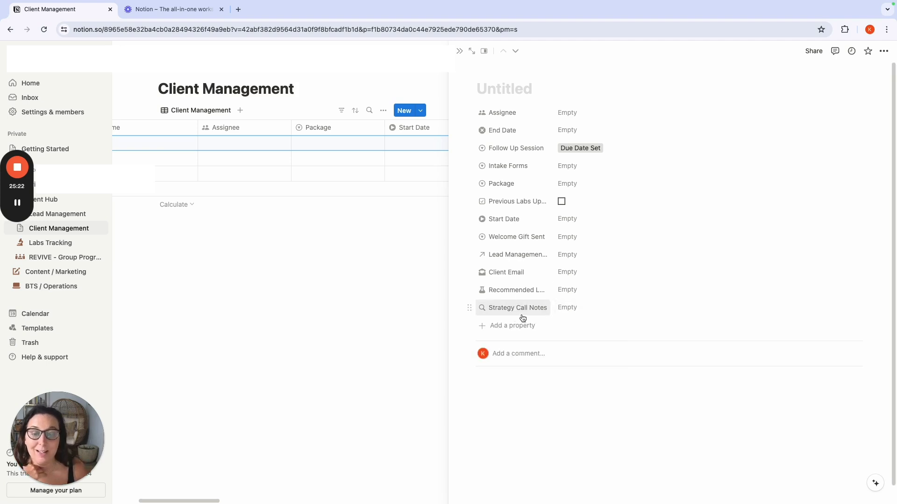
Step: Open the icon choices for the Strategy Call Notes property
{"action": "left_click", "coordinate": [487, 310]}
{"action": "left_click", "coordinate": [486, 326]}
{"action": "left_click", "coordinate": [487, 328]}
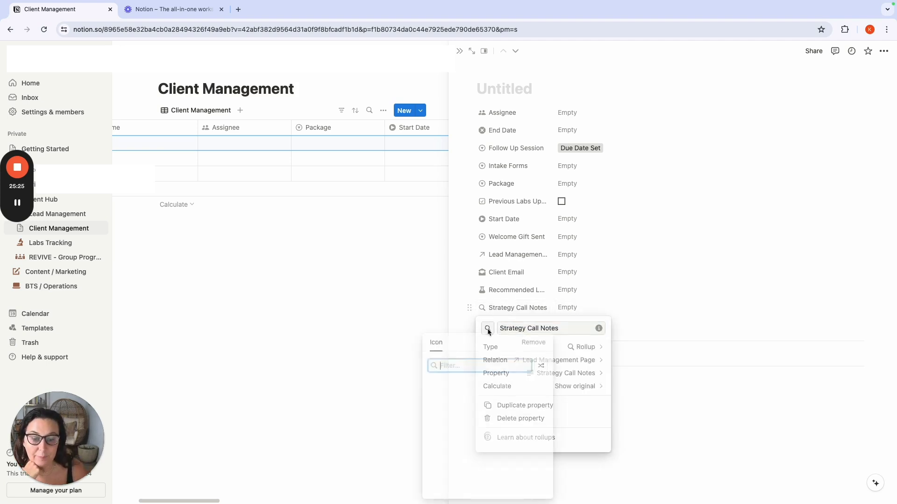
{"action": "type", "text": "note"}
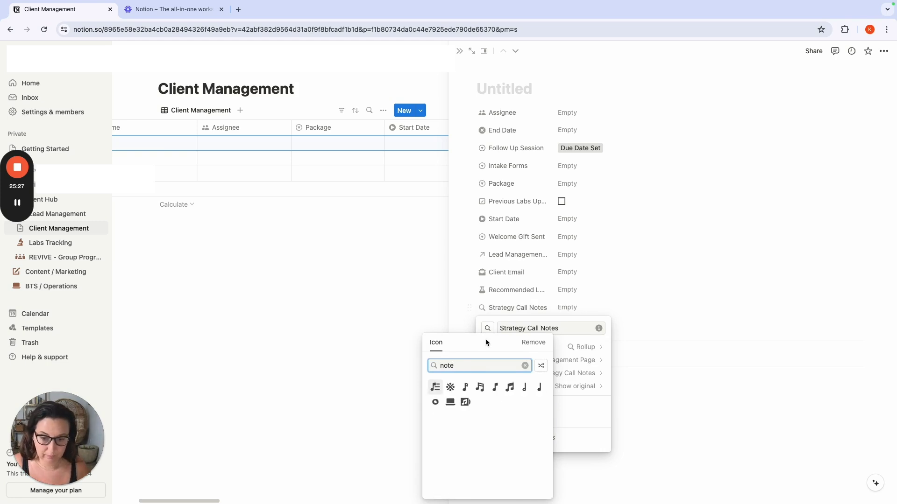
{"action": "type", "text": "s"}
{"action": "key", "text": "BackSpace"}
{"action": "key", "text": "BackSpace"}
{"action": "key", "text": "BackSpace"}
{"action": "key", "text": "BackSpace"}
{"action": "key", "text": "BackSpace"}
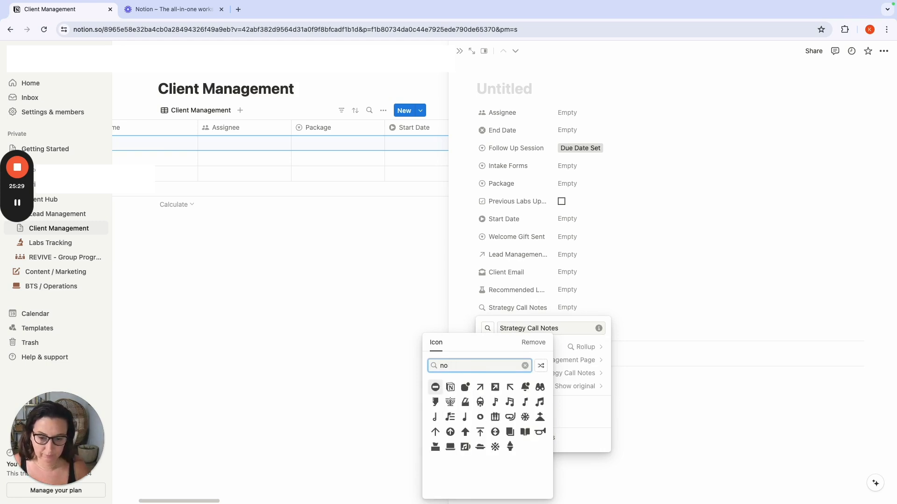
{"action": "type", "text": "not"}
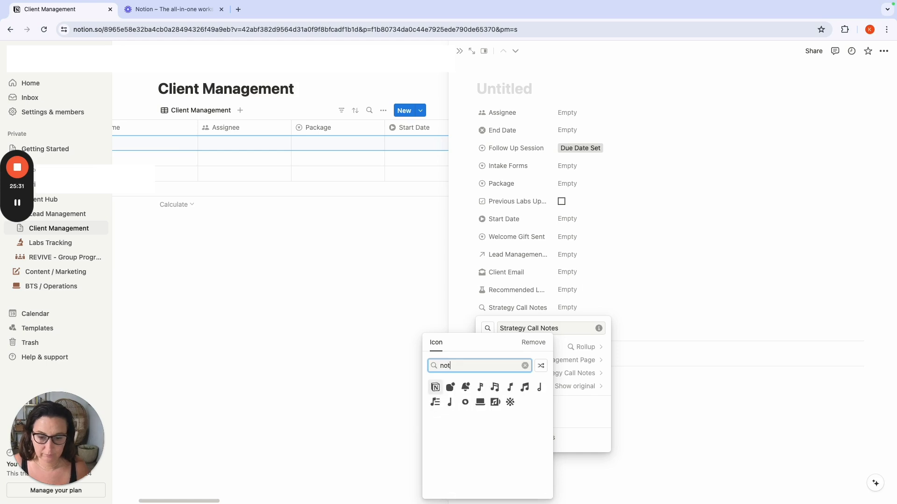
{"action": "key", "text": "BackSpace"}
{"action": "key", "text": "BackSpace"}
{"action": "key", "text": "BackSpace"}
{"action": "type", "text": "no"}
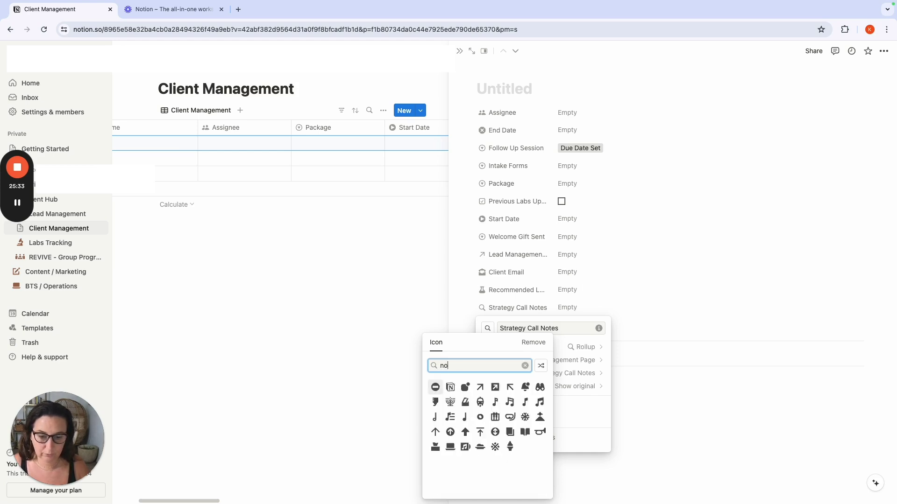
{"action": "key", "text": "BackSpace"}
{"action": "key", "text": "BackSpace"}
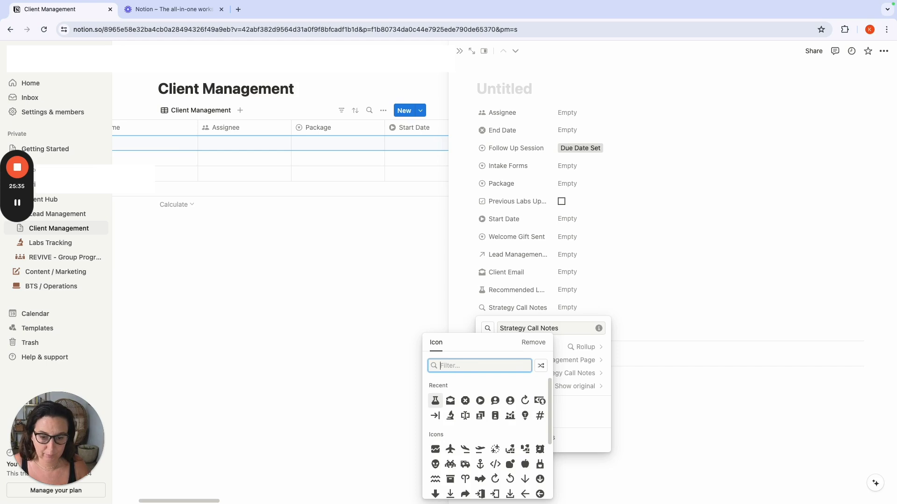
Step: Filter the icons for "writ" and give the Strategy Call Notes property the pencil-in-square icon
{"action": "type", "text": "writ"}
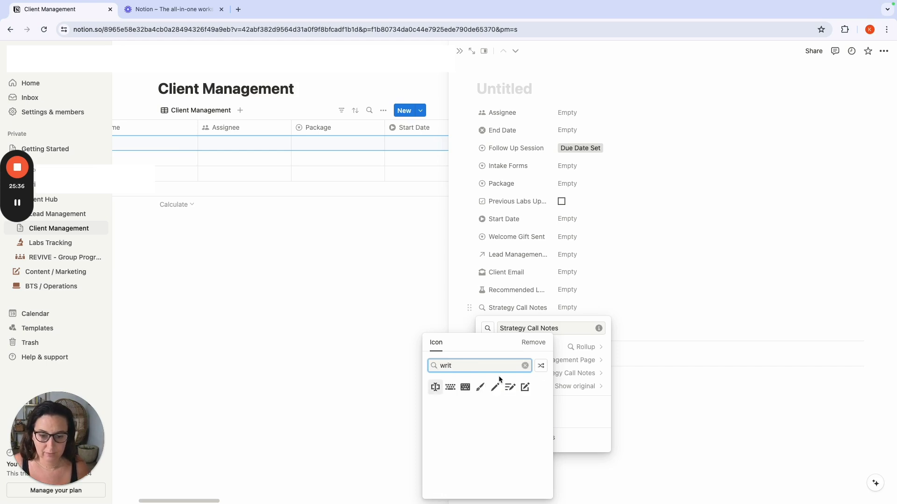
{"action": "left_click", "coordinate": [525, 387]}
{"action": "left_click", "coordinate": [660, 362]}
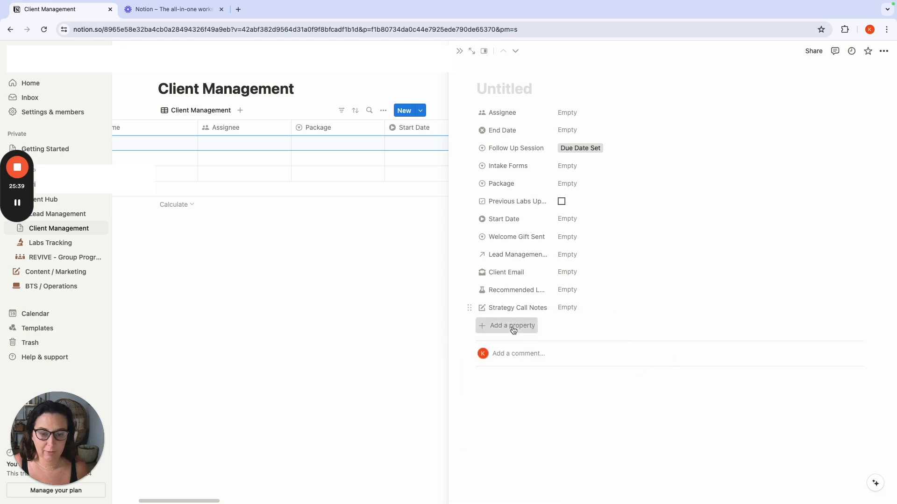
{"action": "left_click", "coordinate": [514, 327]}
{"action": "type", "text": "V"}
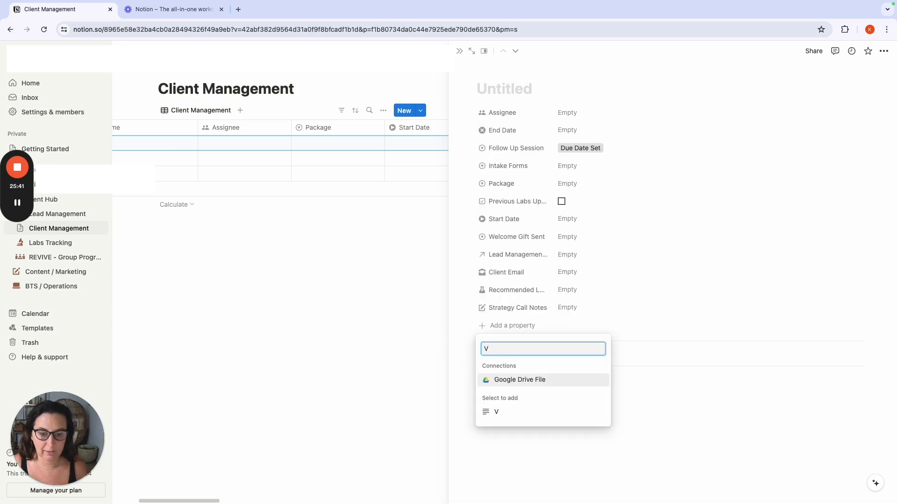
{"action": "key", "text": "BackSpace"}
{"action": "type", "text": "rel"}
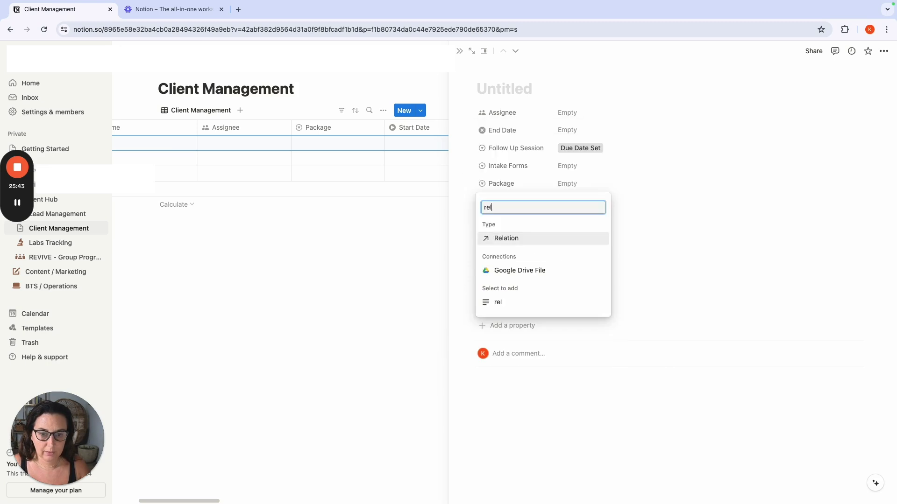
{"action": "left_click", "coordinate": [512, 239]}
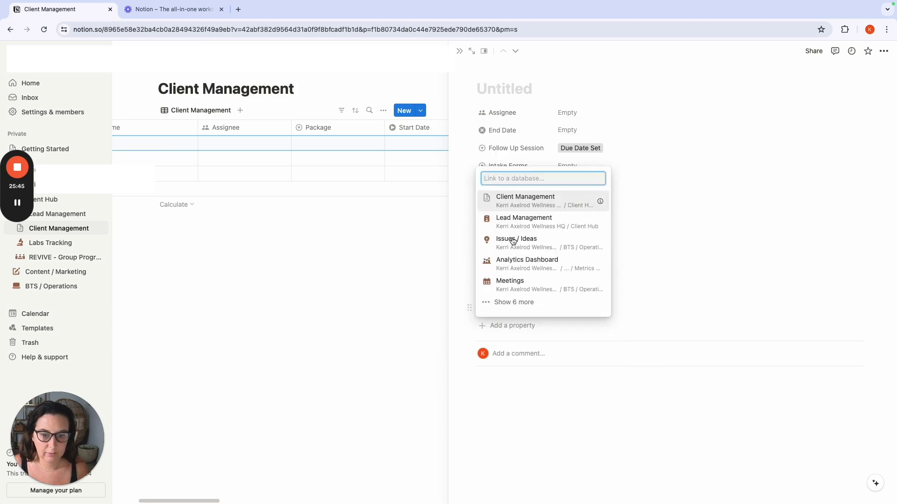
{"action": "type", "text": "VA Not"}
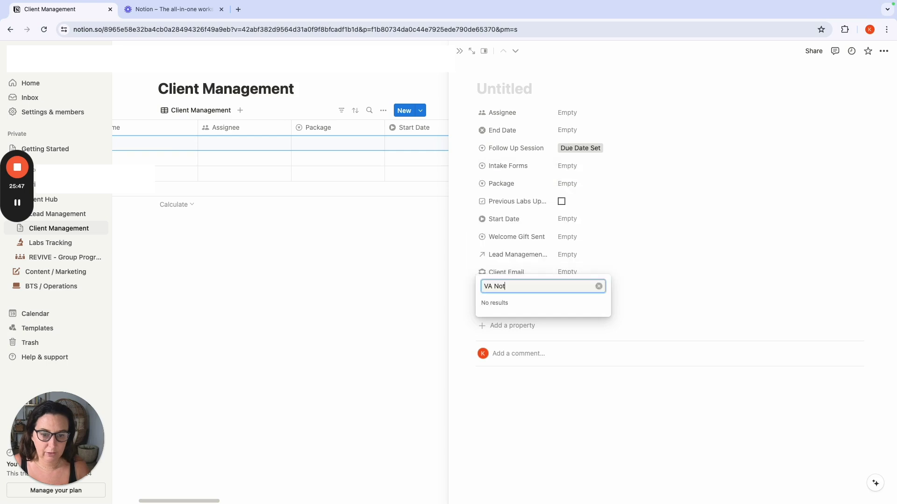
{"action": "key", "text": "BackSpace"}
{"action": "left_click", "coordinate": [693, 350]}
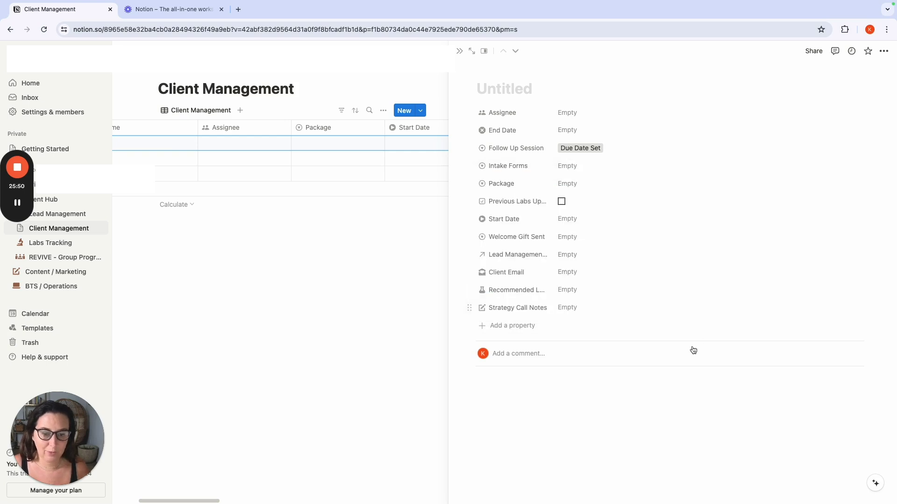
Step: Add a text property to the record and name it "VA Notes"
{"action": "left_click", "coordinate": [513, 330]}
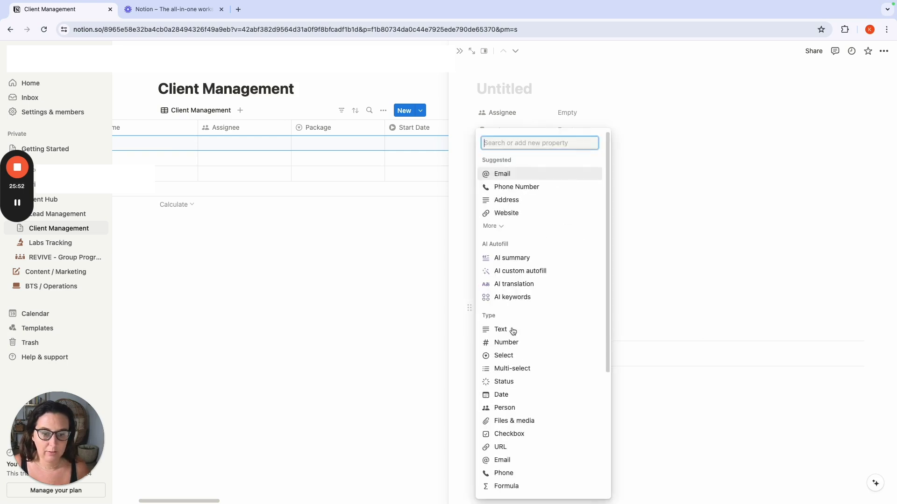
{"action": "left_click", "coordinate": [510, 331]}
{"action": "left_click", "coordinate": [505, 329]}
{"action": "left_click", "coordinate": [502, 327]}
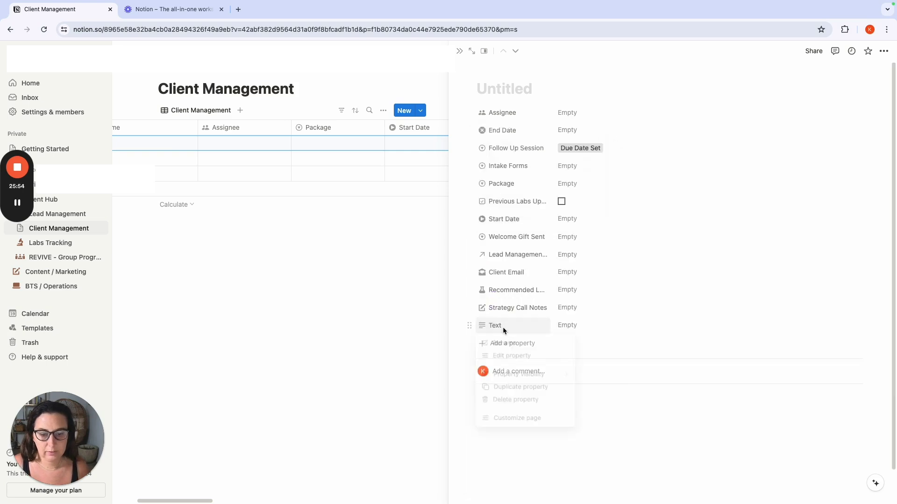
{"action": "left_click", "coordinate": [509, 342]}
{"action": "type", "text": "VA"}
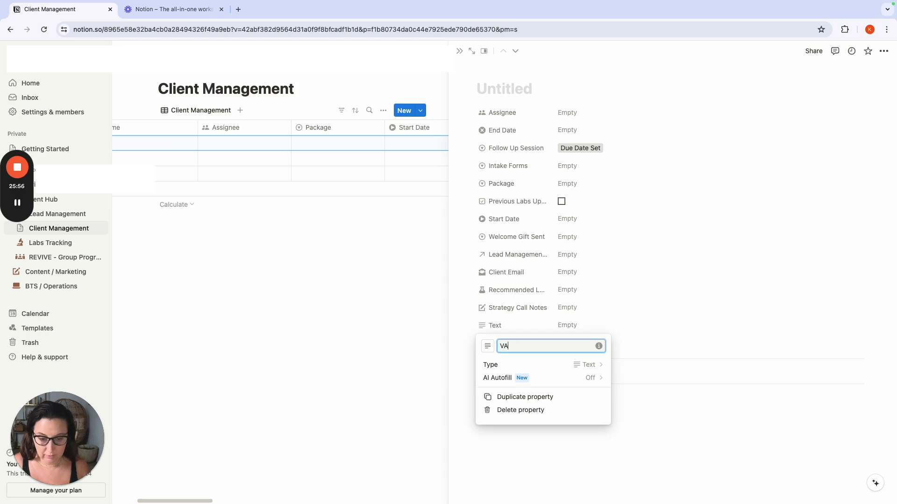
{"action": "type", "text": " Notes"}
{"action": "key", "text": "Return"}
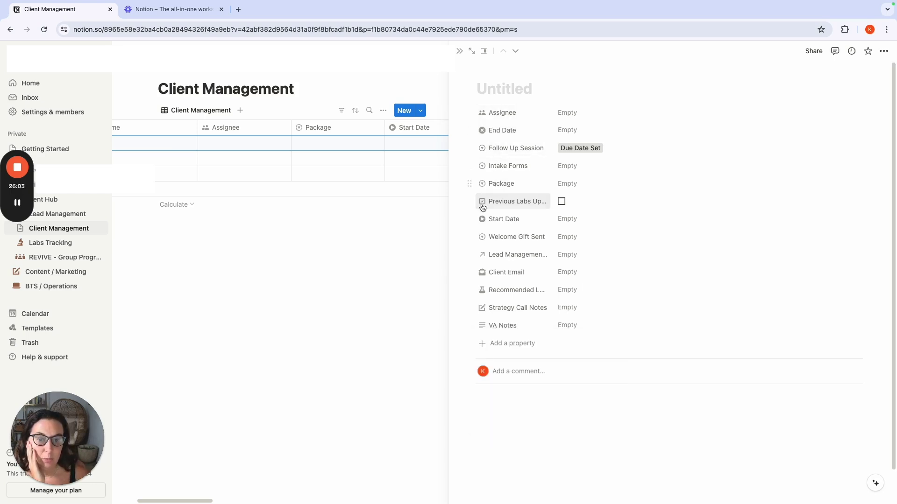
Step: Reorder the record's properties so Start Date precedes End Date, followed by Package, Intake Forms and Follow Up Session
{"action": "left_click_drag", "start_coordinate": [471, 207], "coordinate": [481, 130]}
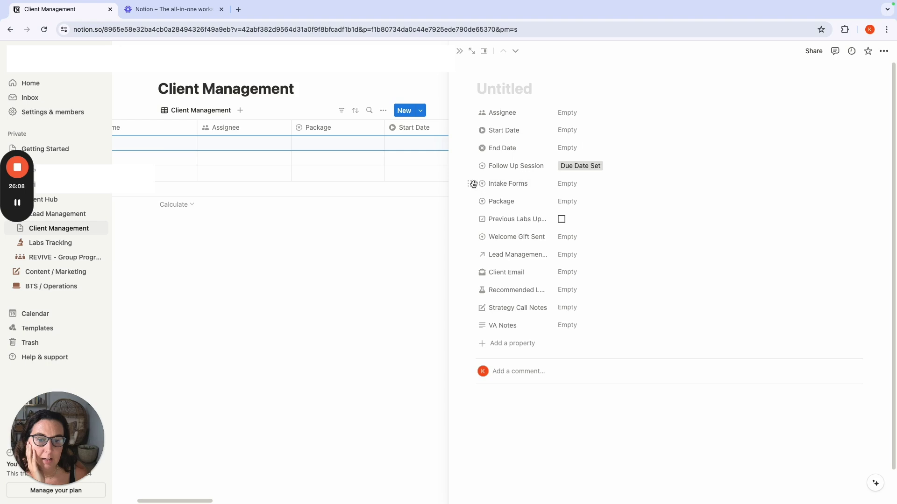
{"action": "left_click_drag", "start_coordinate": [469, 184], "coordinate": [470, 166]}
{"action": "left_click_drag", "start_coordinate": [472, 201], "coordinate": [476, 167]}
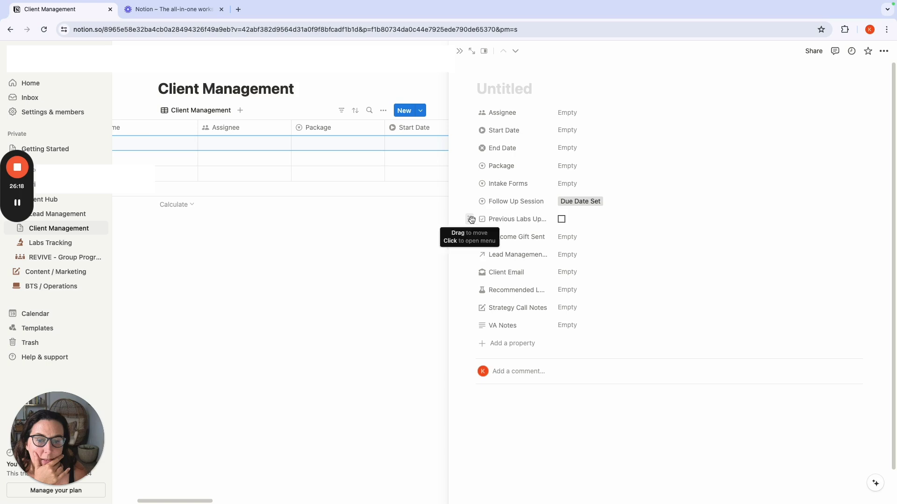
Step: Move Previous Labs Uploaded and Welcome Gift Sent above Follow Up Session, and close the record
{"action": "left_click_drag", "start_coordinate": [472, 220], "coordinate": [472, 200]}
{"action": "left_click_drag", "start_coordinate": [471, 237], "coordinate": [472, 221]}
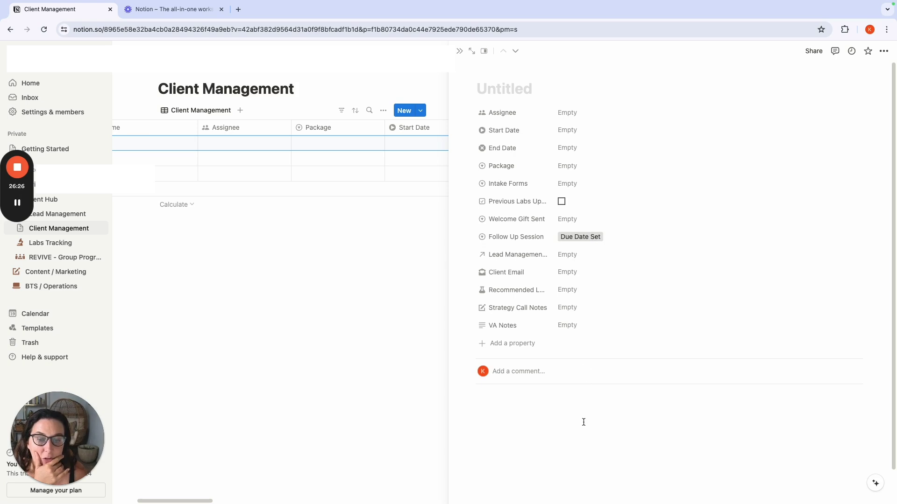
{"action": "left_click", "coordinate": [584, 422]}
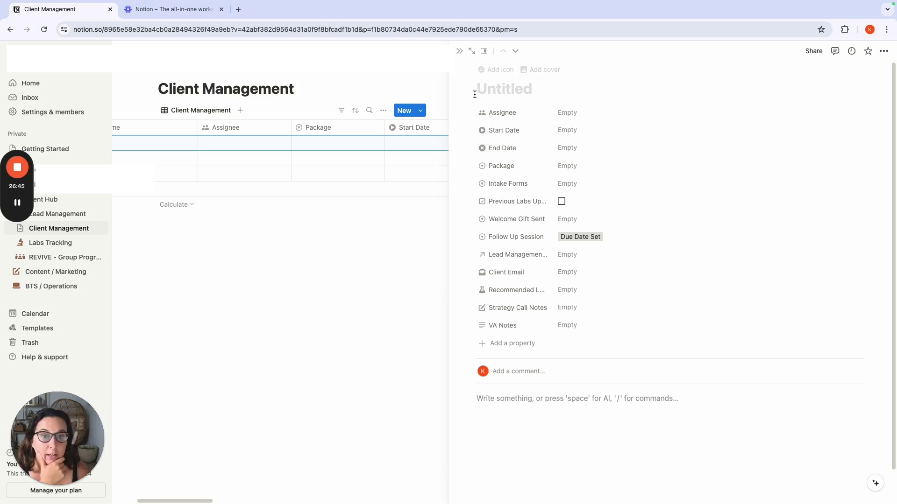
{"action": "left_click", "coordinate": [462, 51]}
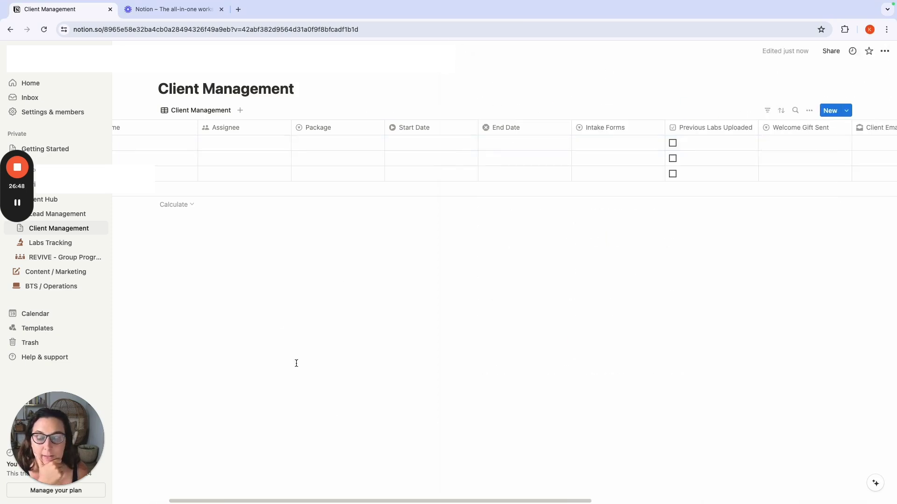
Step: Rename the Client Management table view as "All Clients"
{"action": "left_click_drag", "start_coordinate": [340, 501], "coordinate": [216, 502]}
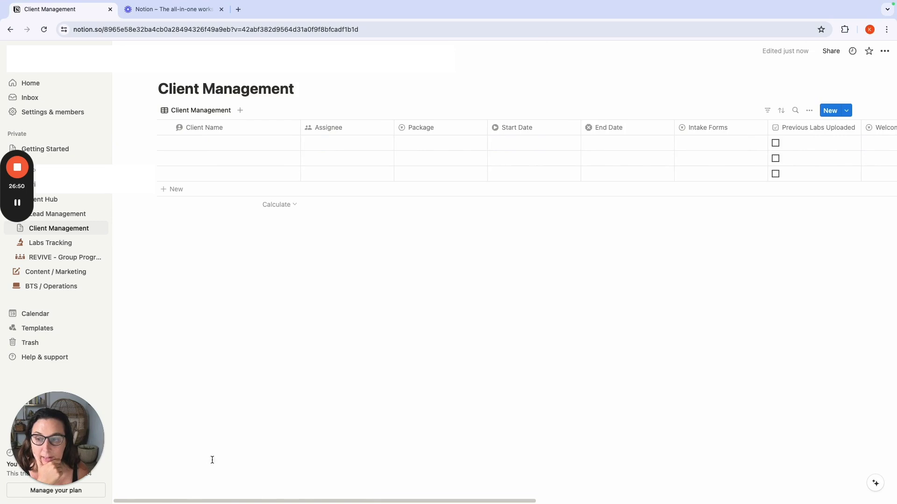
{"action": "left_click", "coordinate": [198, 110]}
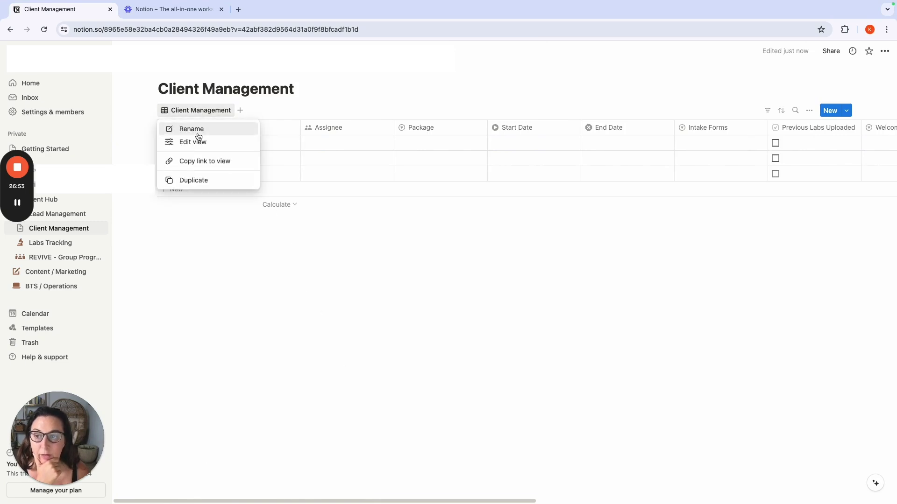
{"action": "left_click", "coordinate": [199, 135]}
{"action": "type", "text": "A"}
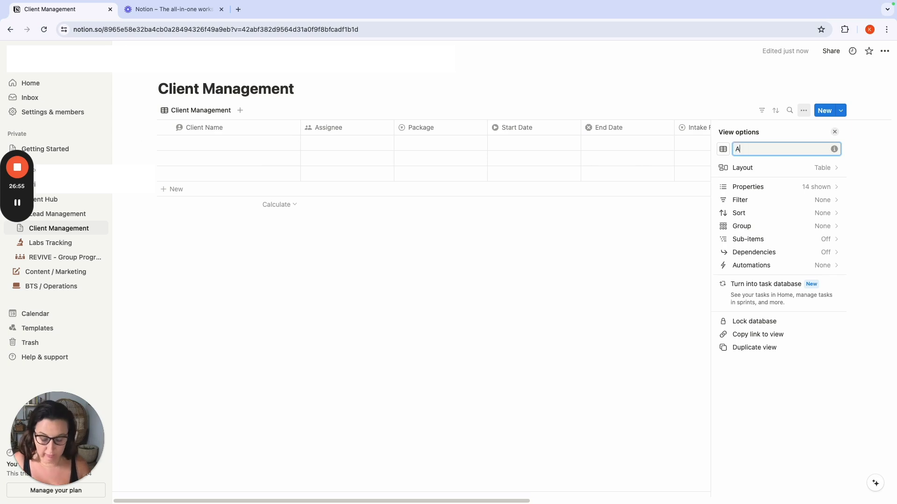
{"action": "type", "text": "ll Clients"}
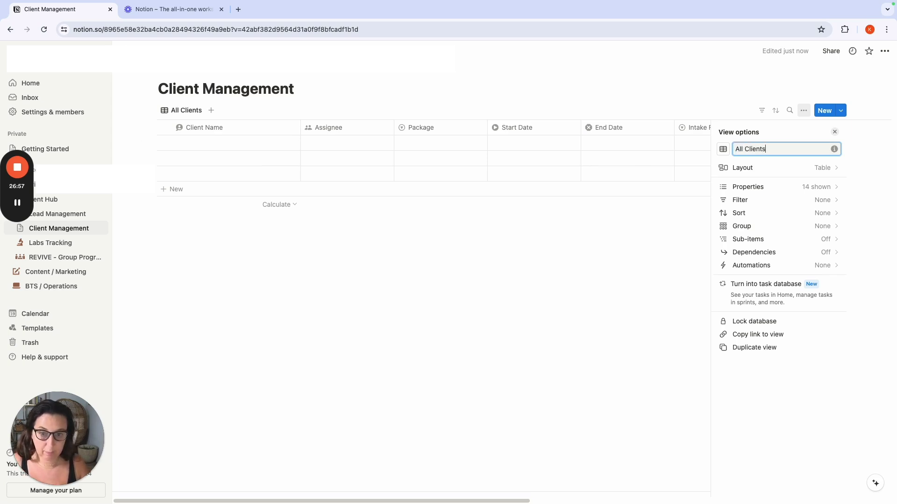
{"action": "left_click", "coordinate": [495, 276]}
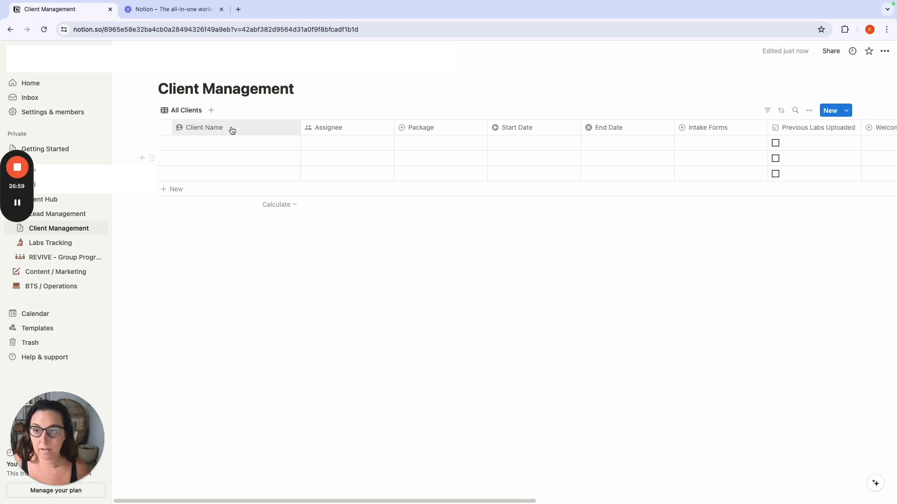
Step: Group the All Clients view by the Package property and close the view options
{"action": "left_click", "coordinate": [201, 112]}
{"action": "left_click", "coordinate": [199, 142]}
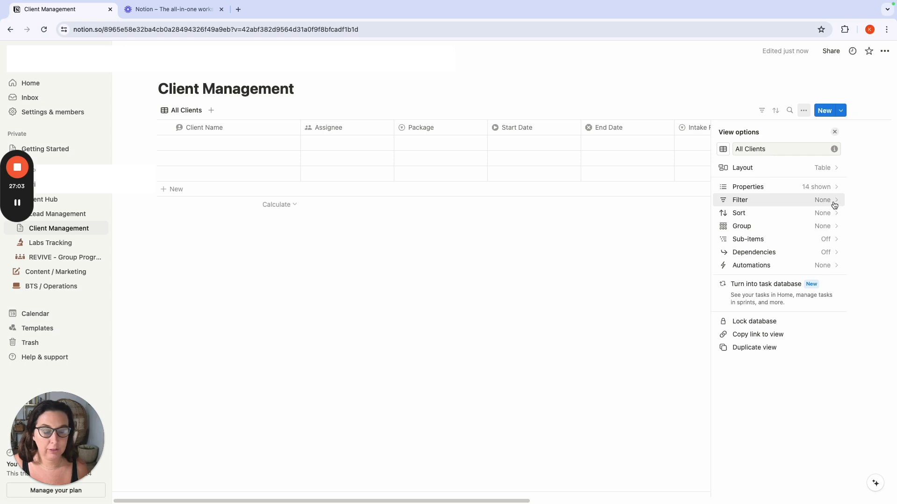
{"action": "left_click", "coordinate": [841, 232]}
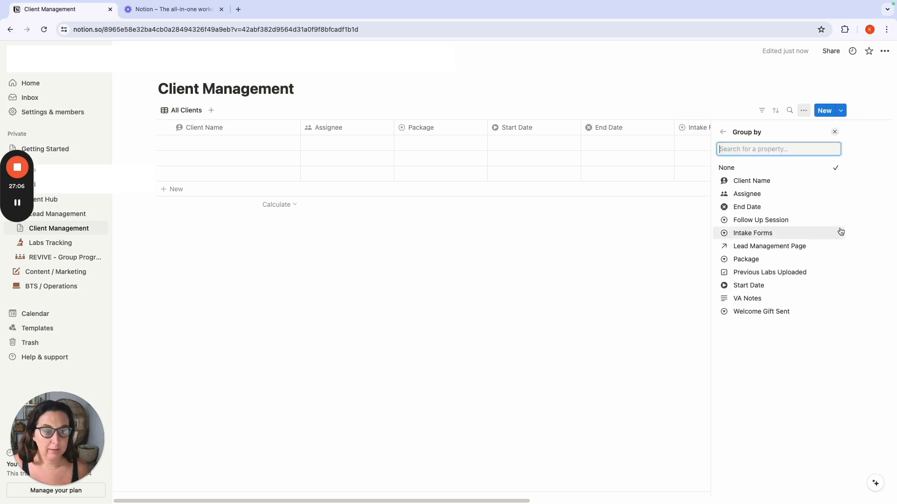
{"action": "left_click", "coordinate": [801, 261]}
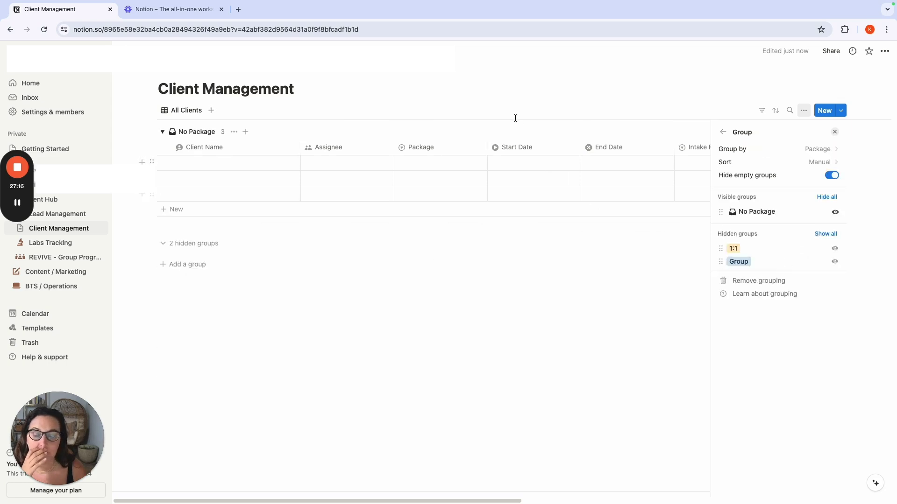
{"action": "left_click", "coordinate": [518, 99]}
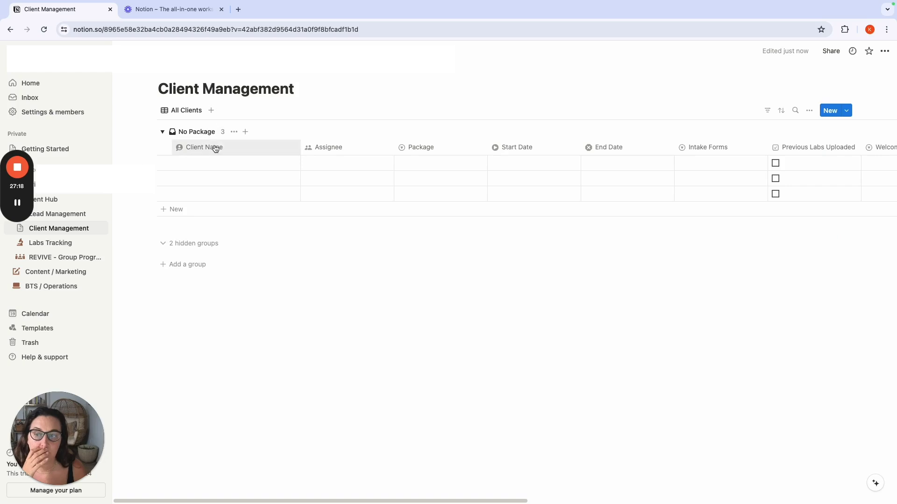
Step: Delete the three blank records in the No Package group
{"action": "left_click", "coordinate": [163, 164]}
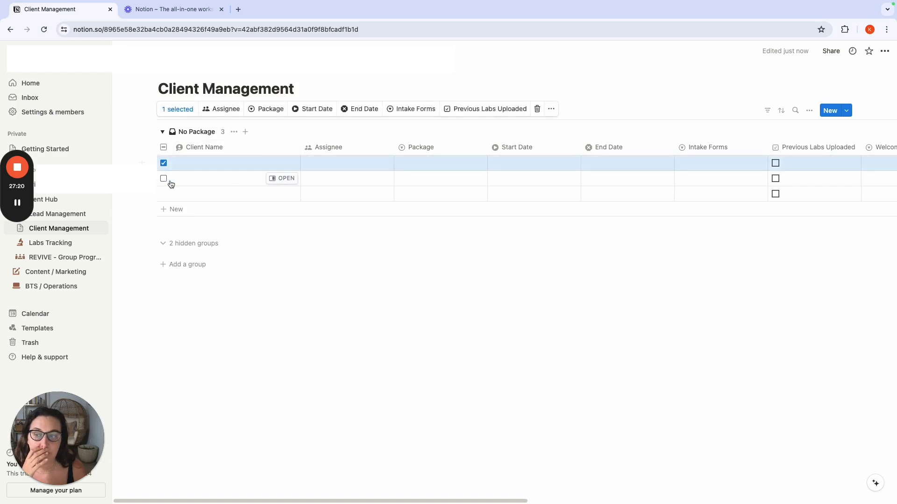
{"action": "left_click", "coordinate": [164, 193]}
{"action": "left_click", "coordinate": [537, 109]}
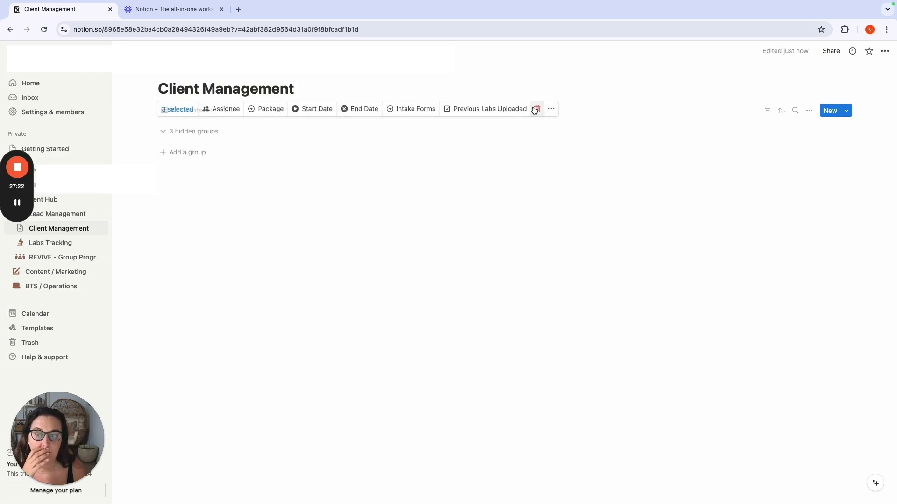
{"action": "left_click", "coordinate": [185, 152]}
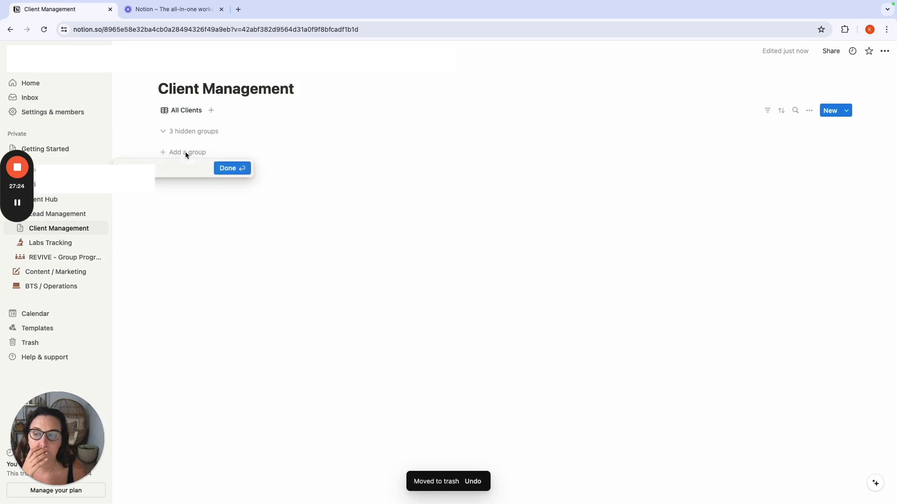
{"action": "left_click", "coordinate": [217, 141]}
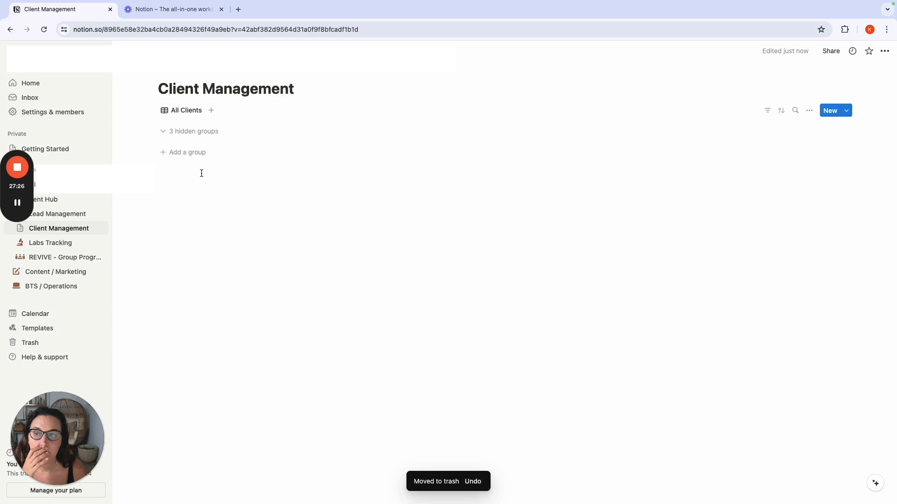
Step: Create a new record titled "Test Client" and close it
{"action": "left_click", "coordinate": [825, 115]}
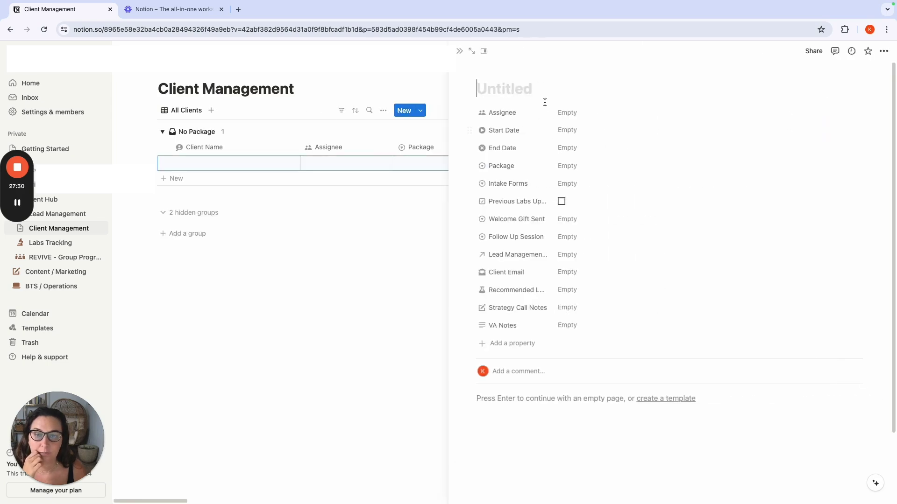
{"action": "type", "text": "Test Client"}
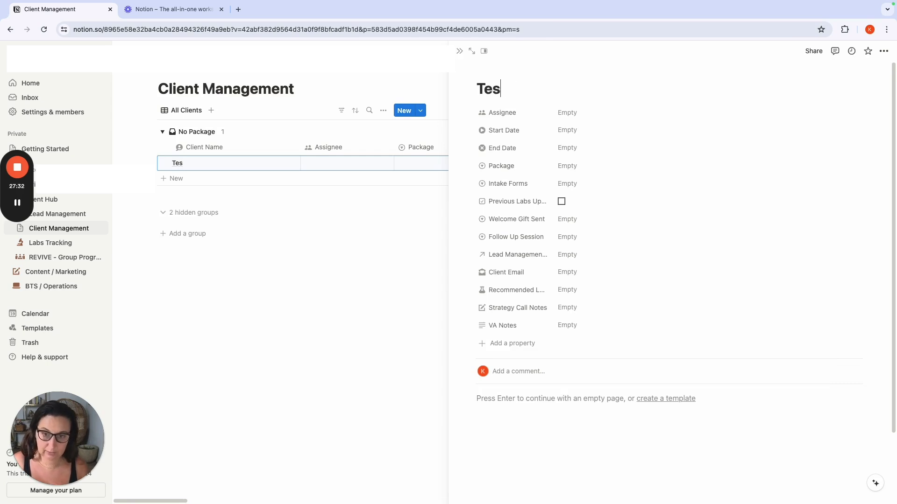
{"action": "left_click", "coordinate": [427, 239]}
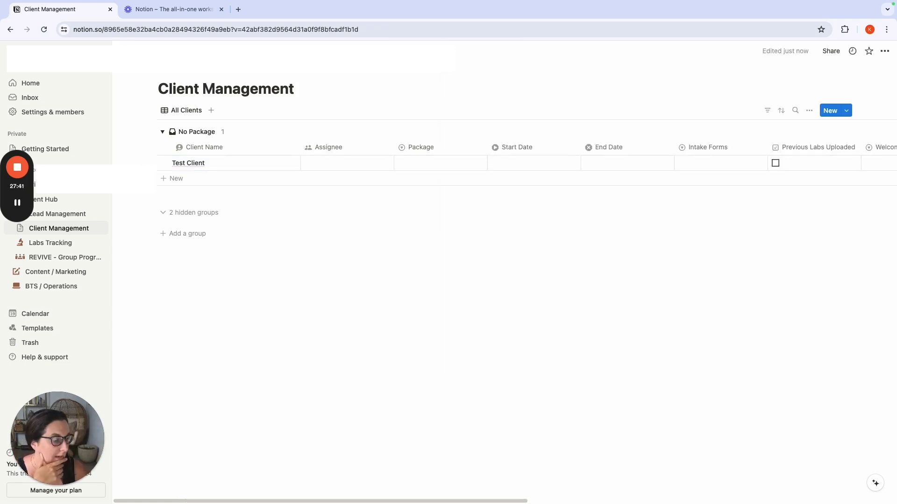
Step: Add a Status property to the Test Client record
{"action": "left_click", "coordinate": [282, 162]}
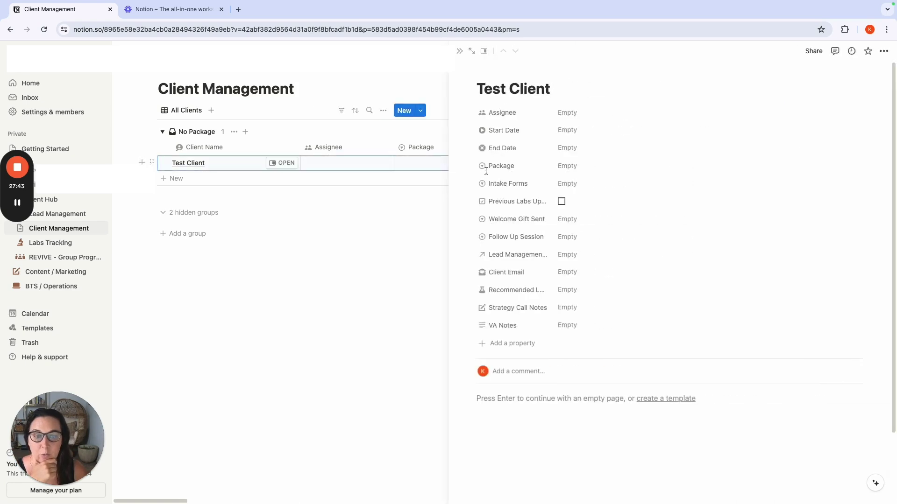
{"action": "left_click", "coordinate": [517, 344]}
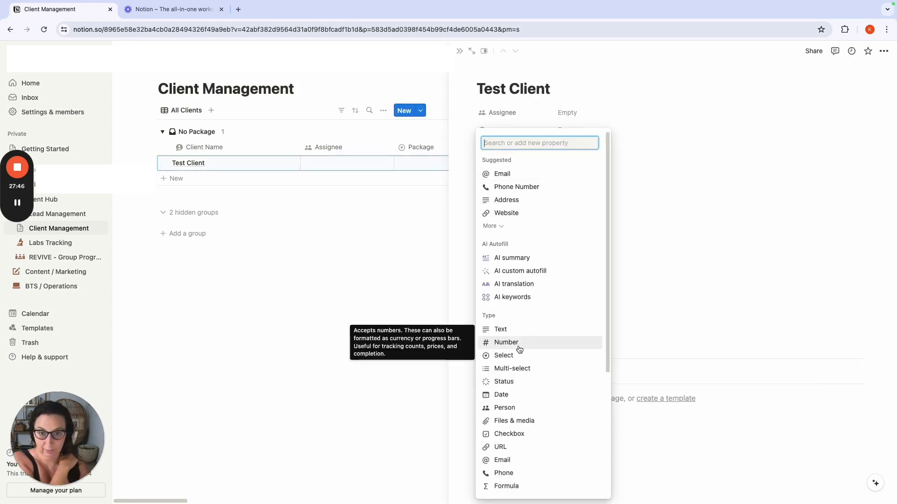
{"action": "left_click", "coordinate": [527, 381]}
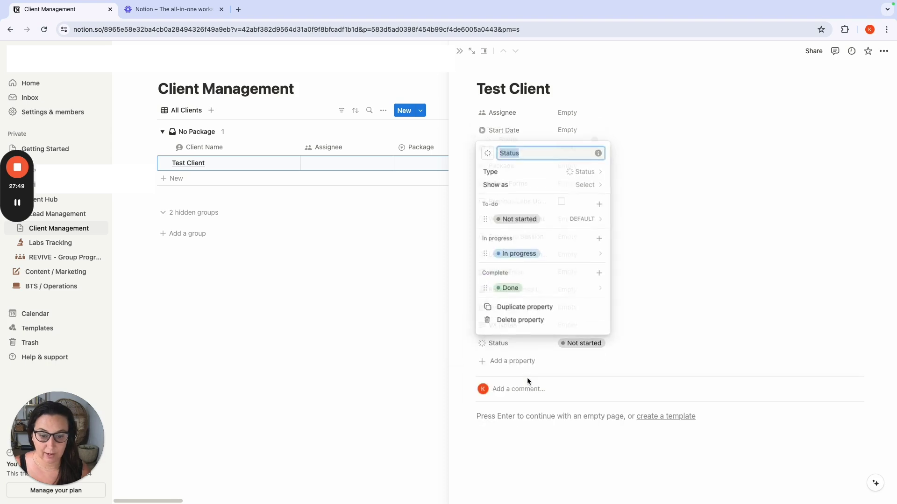
Step: Rename the Status property's "Not started" option in the To-do group as "Onboarding Complete"
{"action": "left_click", "coordinate": [600, 220]}
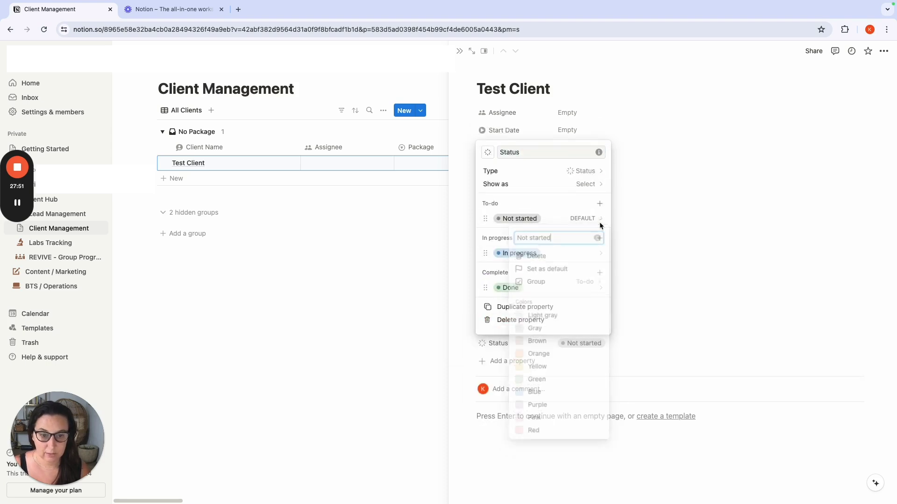
{"action": "key", "text": "BackSpace"}
{"action": "key", "text": "BackSpace"}
{"action": "key", "text": "BackSpace"}
{"action": "key", "text": "BackSpace"}
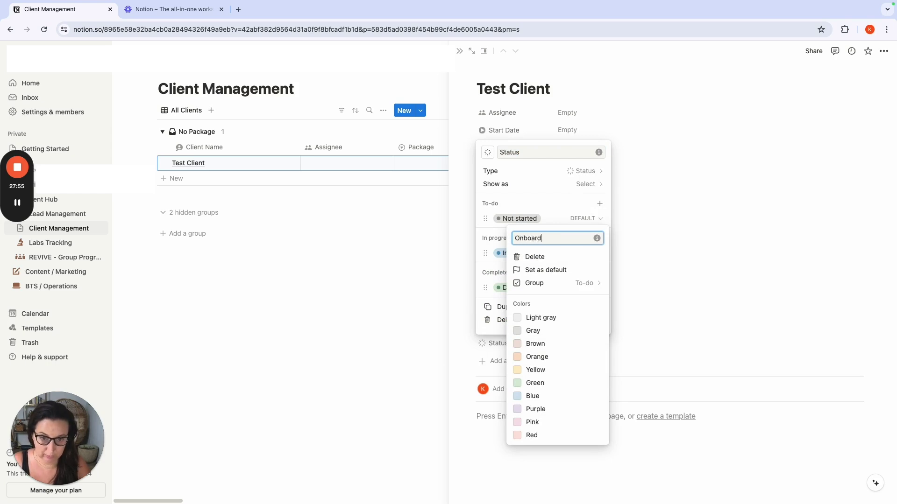
{"action": "type", "text": "Onboarding Complet"}
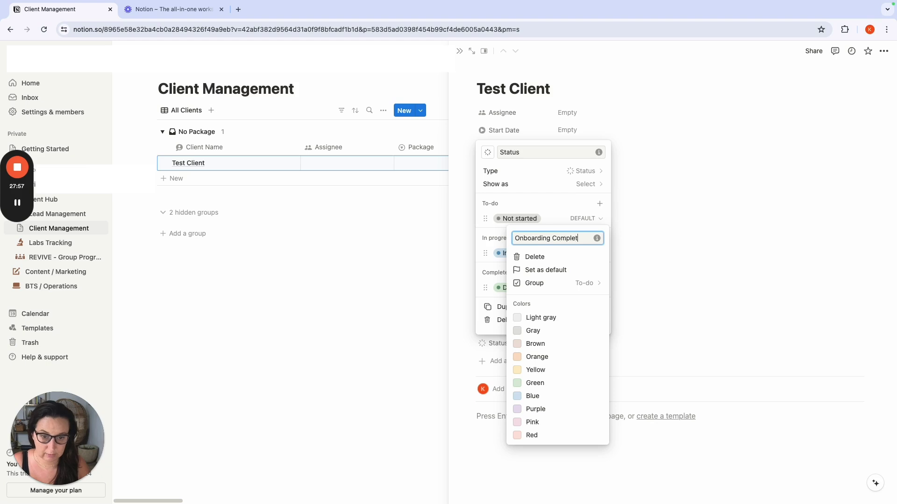
{"action": "type", "text": "e"}
{"action": "key", "text": "Return"}
Step: Start a new status option in the To-do group and enter "Intial Appoitnment Not Complte" as its name
{"action": "left_click", "coordinate": [598, 204]}
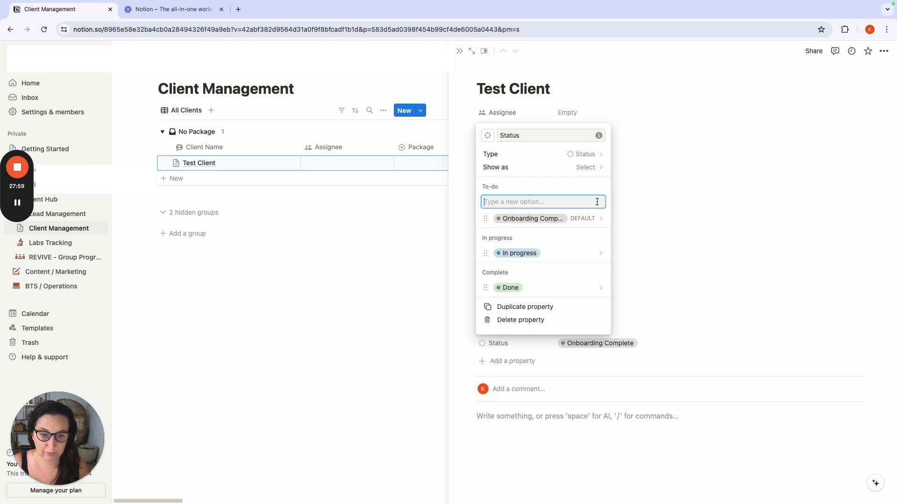
{"action": "type", "text": "Intial "}
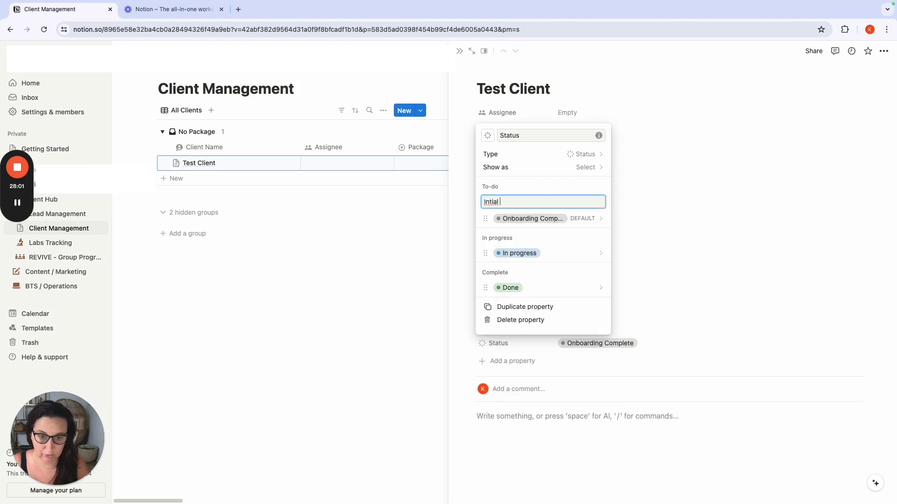
{"action": "type", "text": "C"}
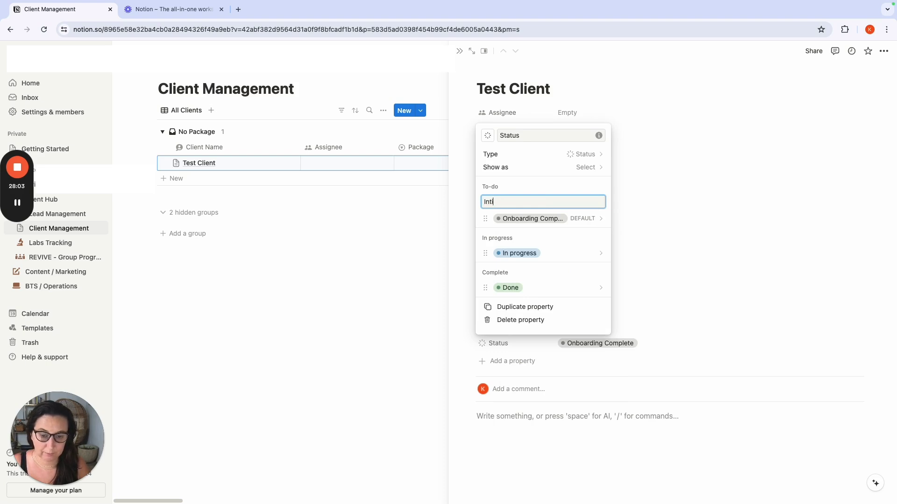
{"action": "key", "text": "BackSpace"}
{"action": "key", "text": "BackSpace"}
{"action": "key", "text": "BackSpace"}
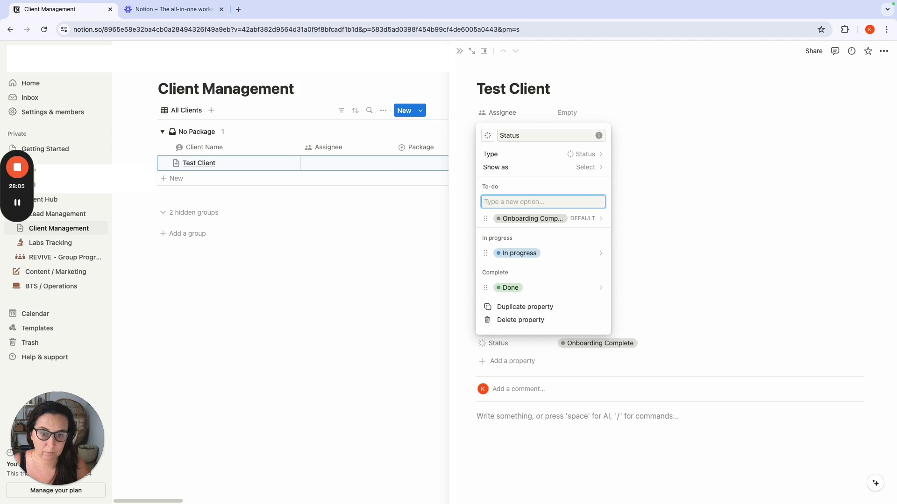
{"action": "type", "text": "Intial"}
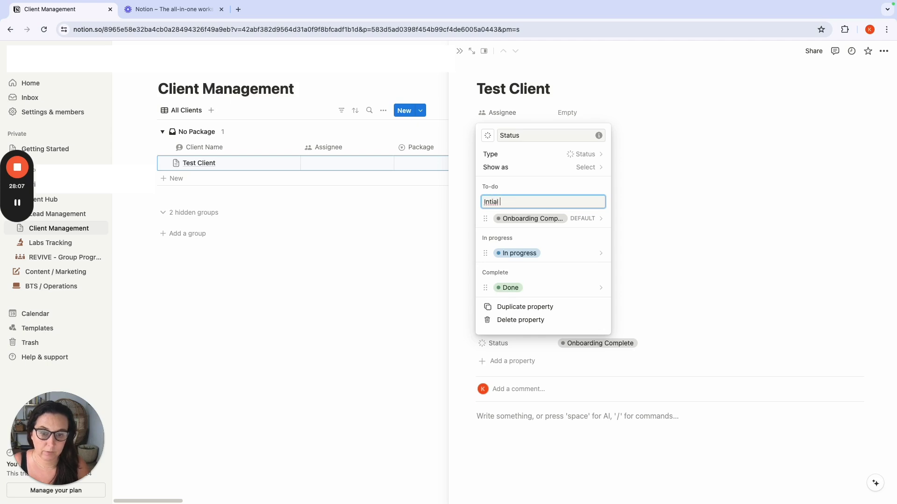
{"action": "key", "text": "BackSpace"}
{"action": "key", "text": "BackSpace"}
{"action": "key", "text": "BackSpace"}
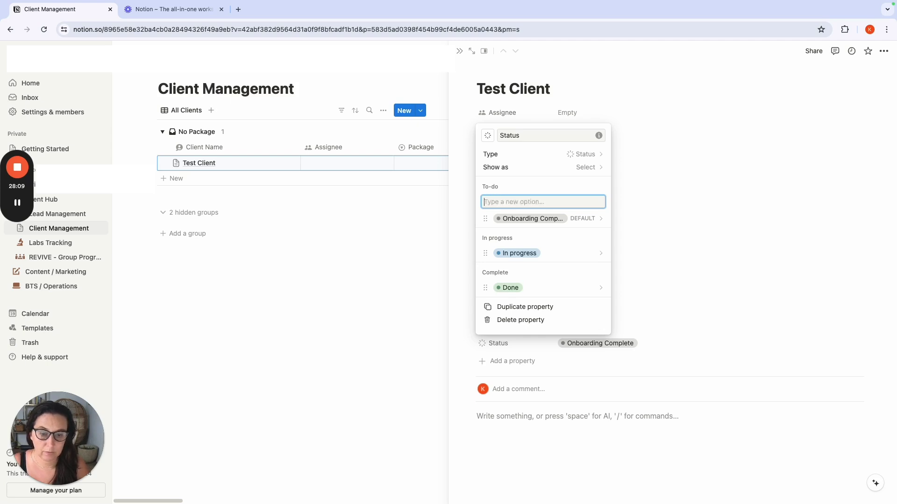
{"action": "type", "text": "In"}
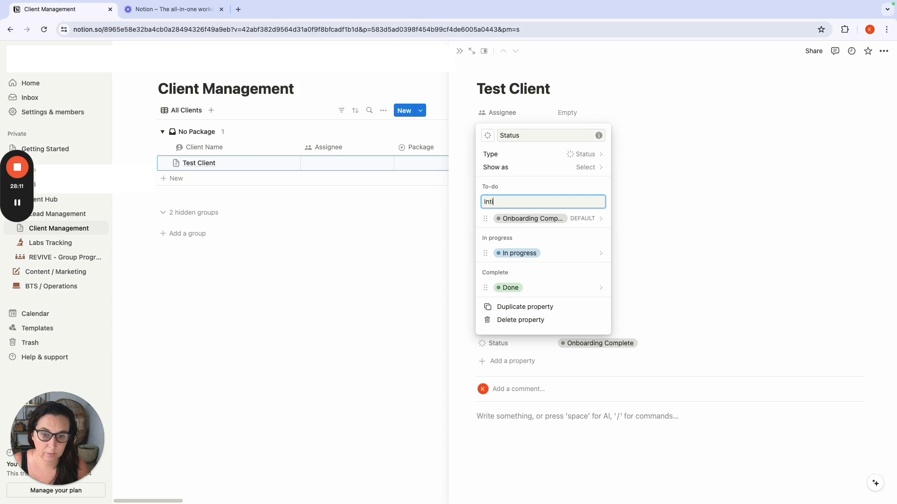
{"action": "type", "text": "t"}
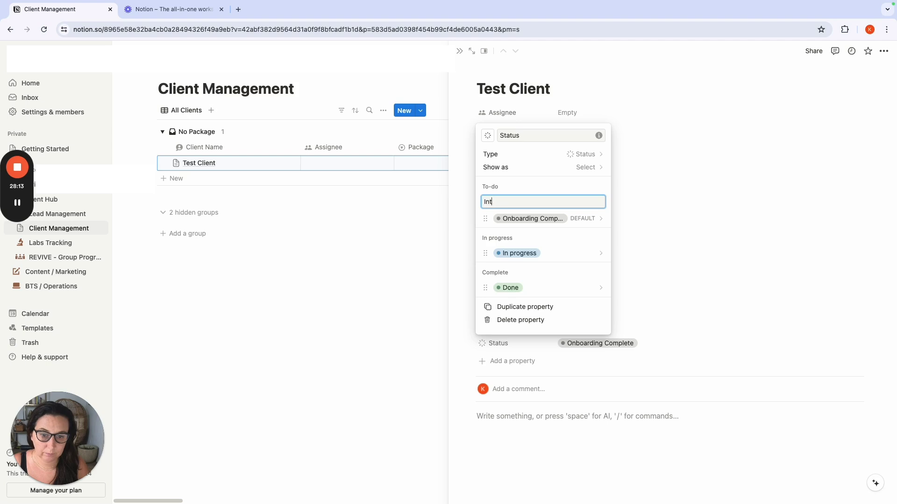
{"action": "key", "text": "BackSpace"}
{"action": "key", "text": "BackSpace"}
{"action": "key", "text": "BackSpace"}
{"action": "type", "text": "Intial"}
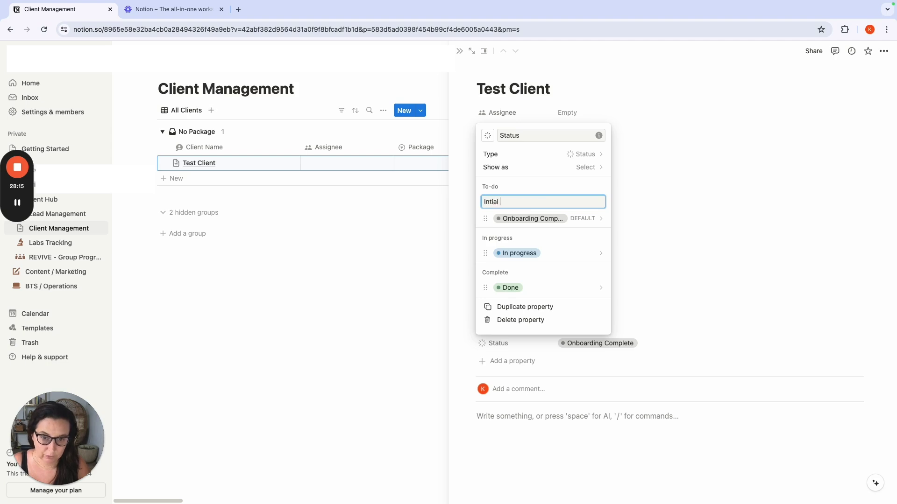
{"action": "type", "text": " Appoitn"}
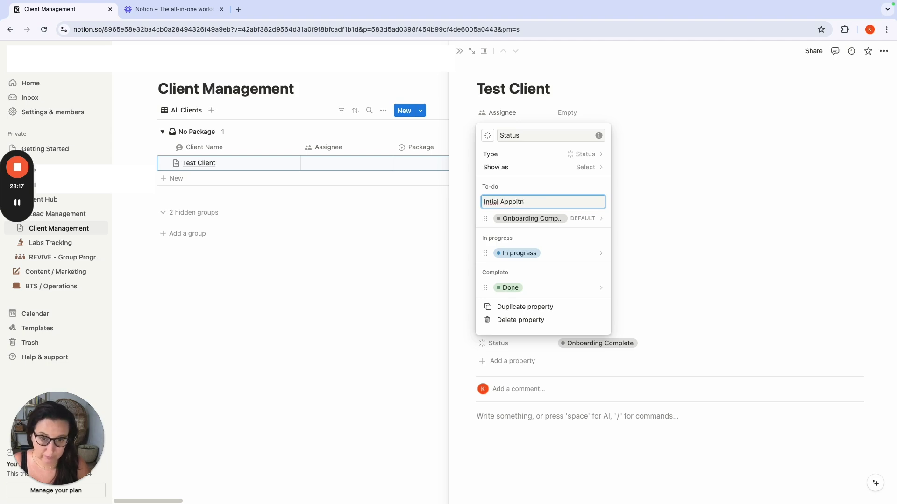
{"action": "type", "text": "ment Not Co"}
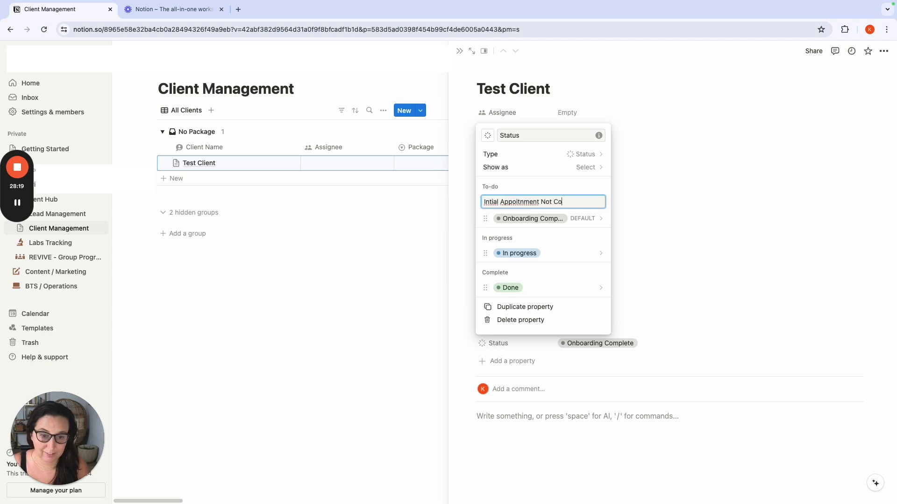
{"action": "type", "text": "mplte"}
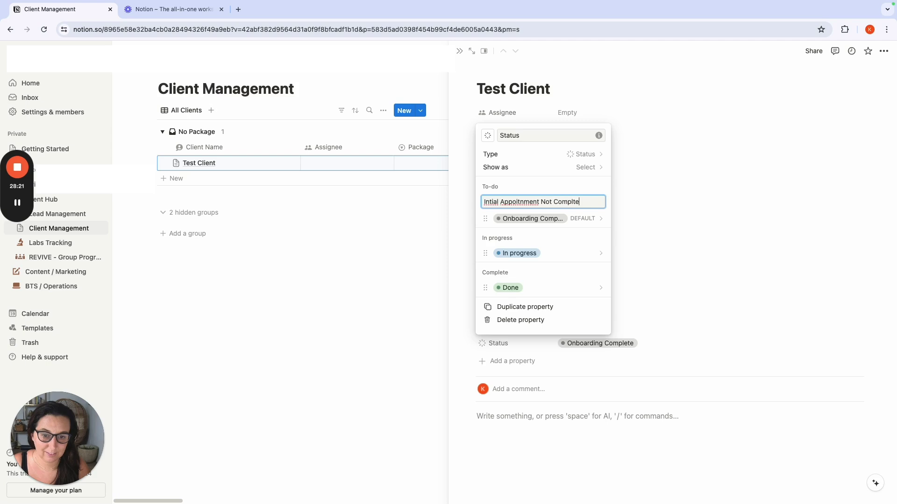
Step: Correct the new To-do option's name to "Initial Appointment Not Complete", add it and place it below Onboarding Complete
{"action": "double_click", "coordinate": [513, 203]}
{"action": "right_click", "coordinate": [516, 202]}
{"action": "key", "text": "Escape"}
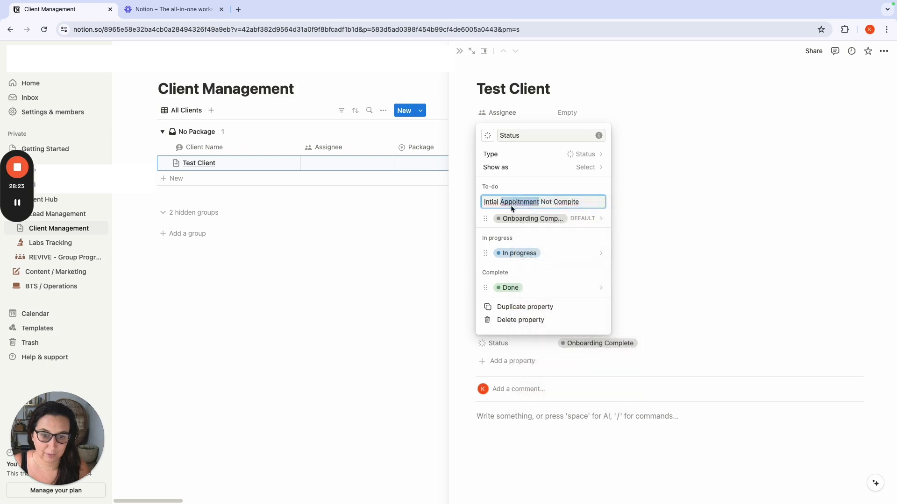
{"action": "right_click", "coordinate": [488, 204]}
{"action": "left_click", "coordinate": [500, 208]}
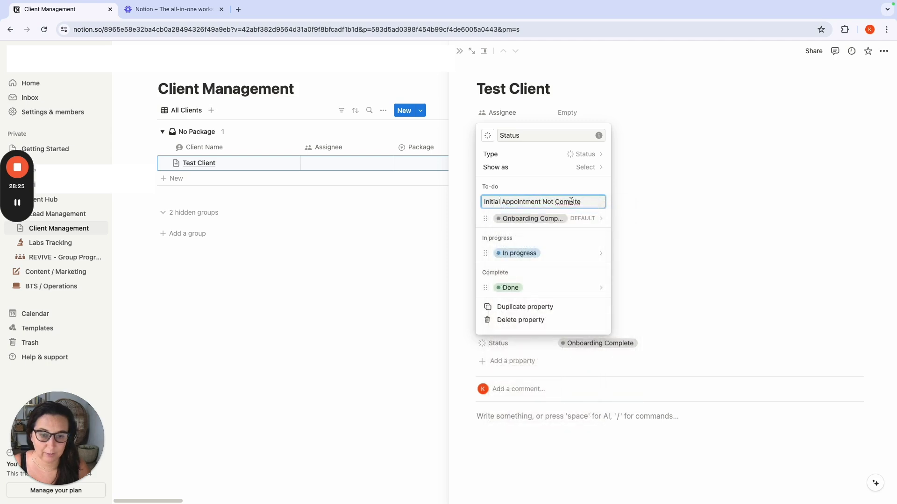
{"action": "right_click", "coordinate": [571, 203]}
{"action": "left_click", "coordinate": [583, 210]}
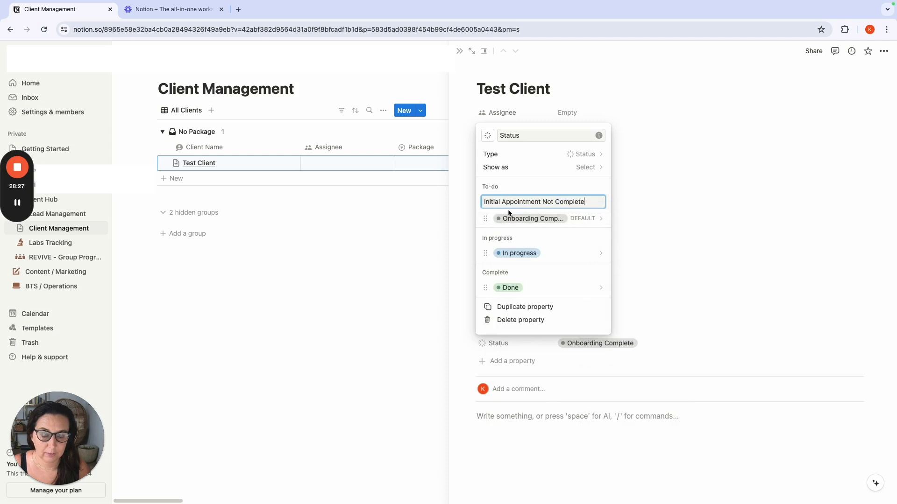
{"action": "key", "text": "Return"}
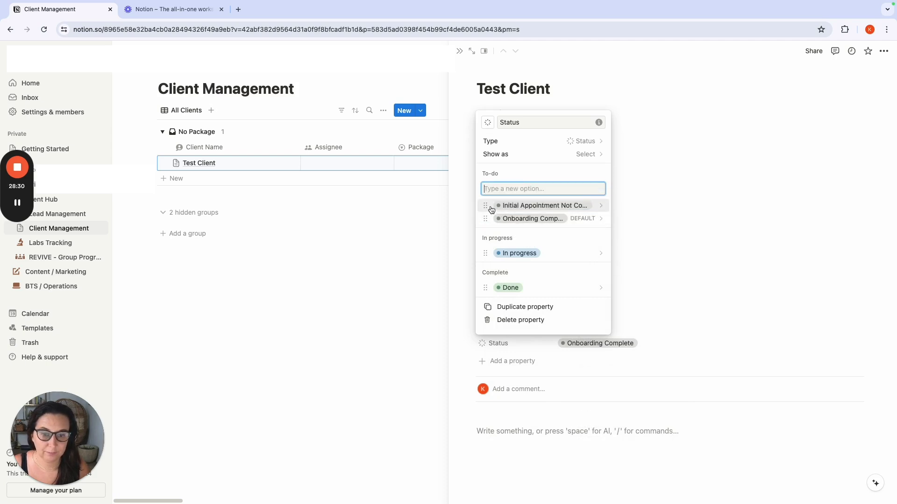
{"action": "left_click_drag", "start_coordinate": [487, 206], "coordinate": [488, 220]}
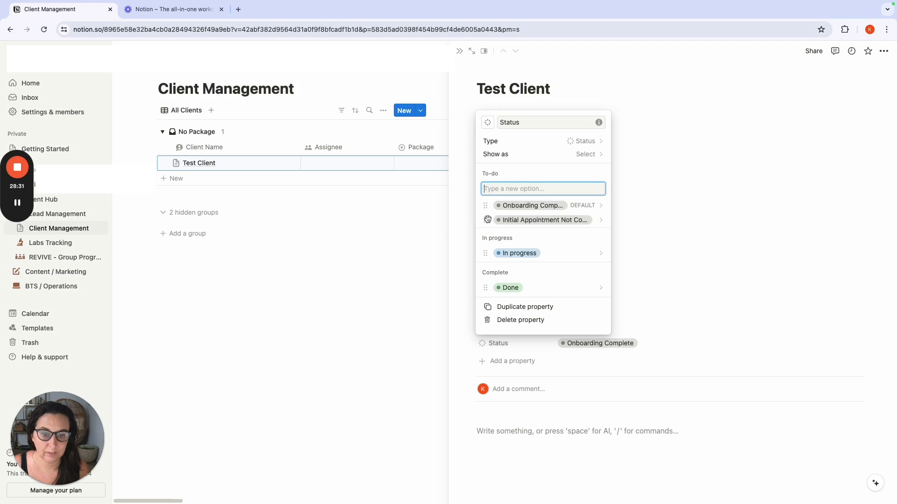
Step: Rename the Status property's "In progress" option as "Active"
{"action": "left_click", "coordinate": [593, 255]}
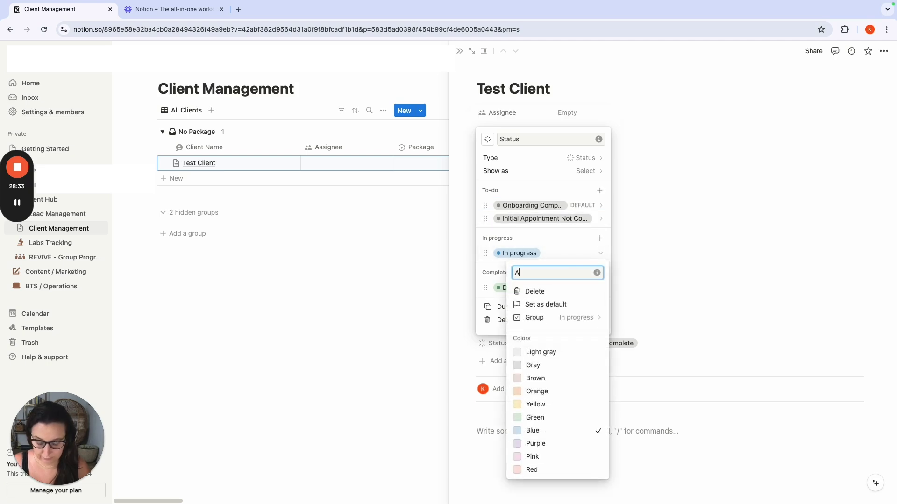
{"action": "type", "text": "Active"}
{"action": "key", "text": "Return"}
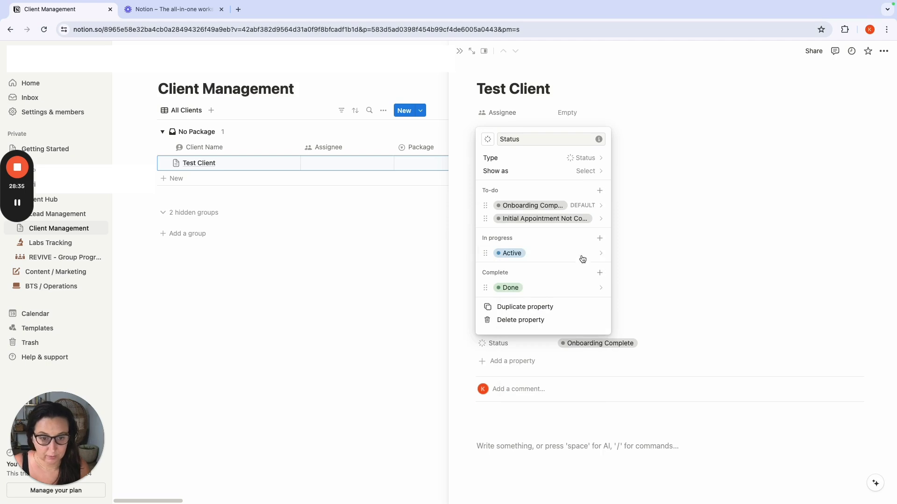
Step: Add an "Offboarding" option to the In progress status group and place it below Active
{"action": "left_click", "coordinate": [599, 239]}
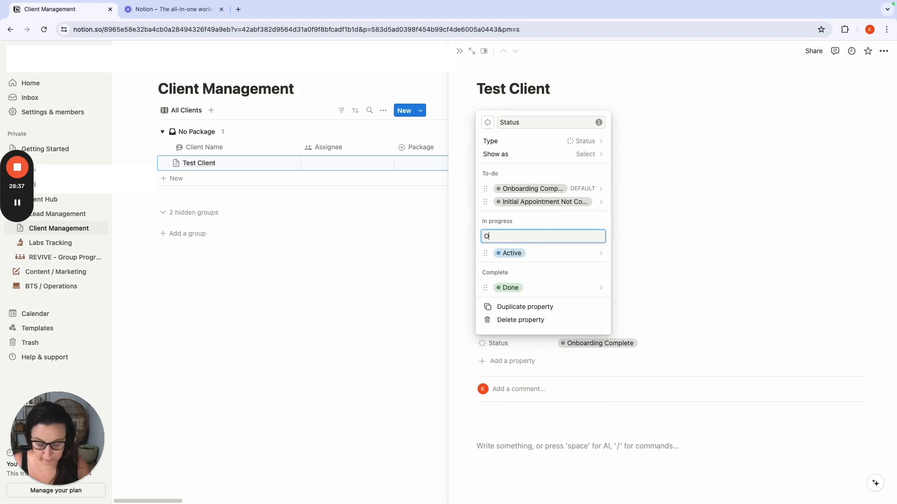
{"action": "type", "text": "Offboardin"}
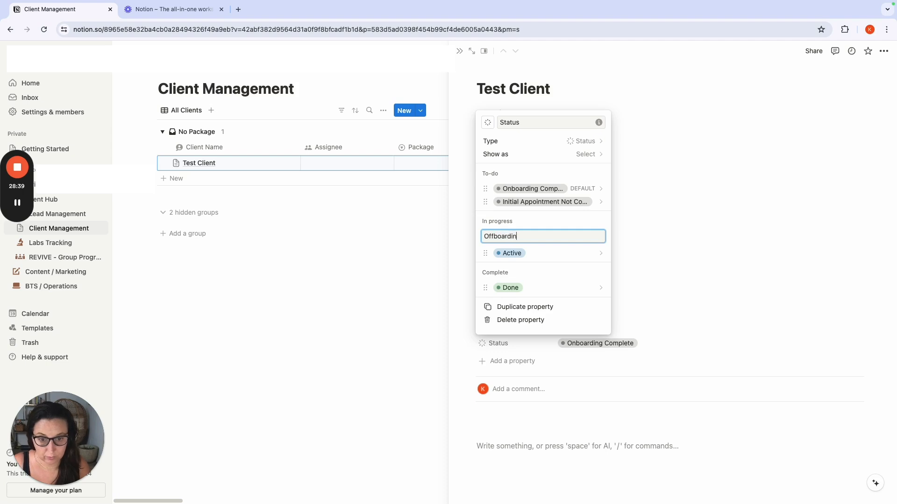
{"action": "type", "text": "g"}
{"action": "key", "text": "Return"}
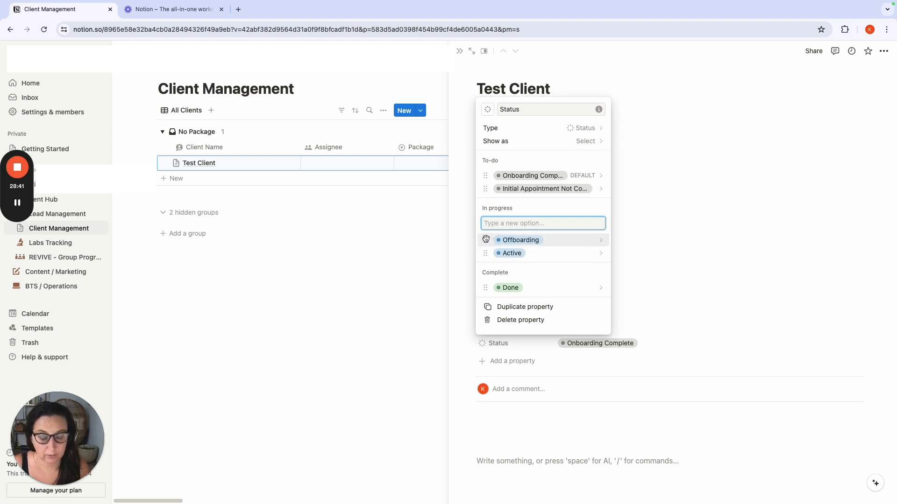
{"action": "left_click_drag", "start_coordinate": [486, 239], "coordinate": [485, 254]}
Step: Rename the "Done" status option as "Complete" and close the Test Client record
{"action": "left_click", "coordinate": [586, 288]}
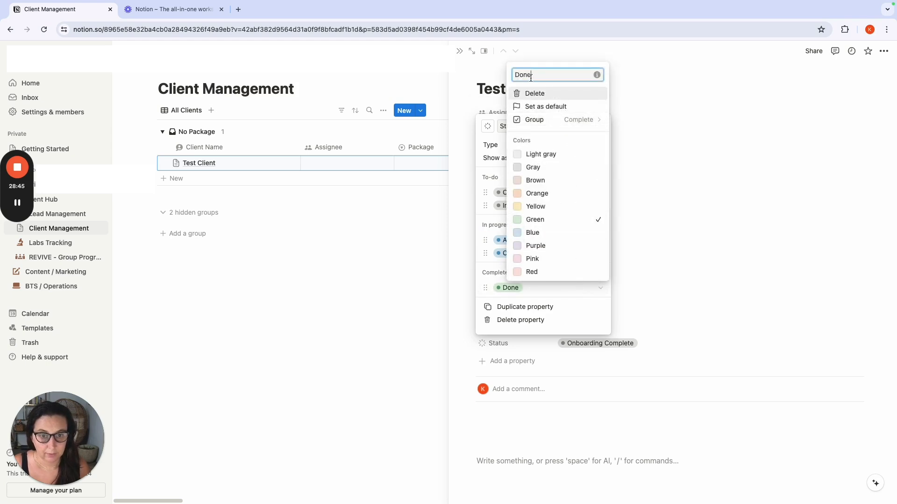
{"action": "left_click", "coordinate": [688, 184]}
{"action": "left_click", "coordinate": [689, 184]}
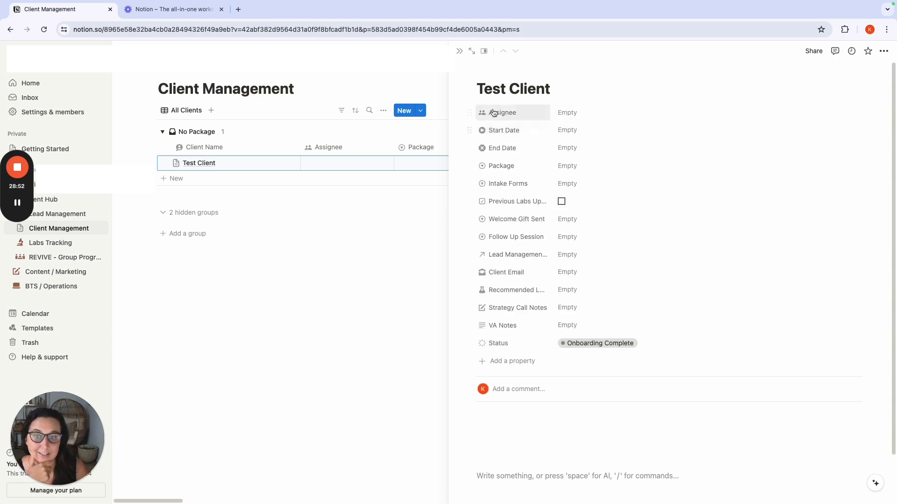
{"action": "left_click", "coordinate": [460, 51]}
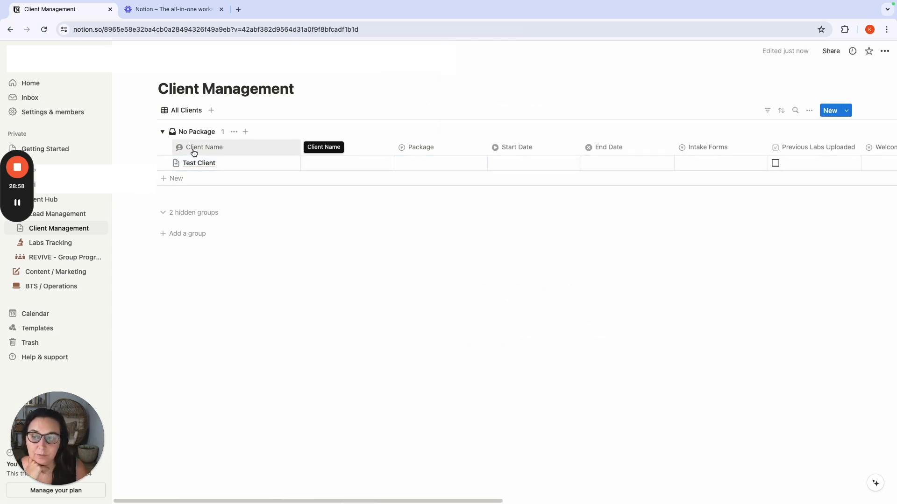
Step: Change the All Clients view's grouping to the Status property
{"action": "left_click", "coordinate": [182, 110]}
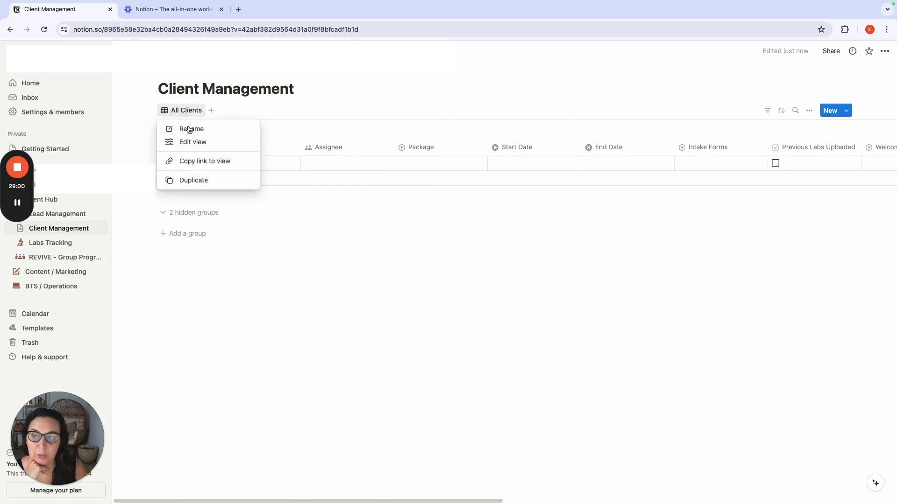
{"action": "left_click", "coordinate": [194, 143]}
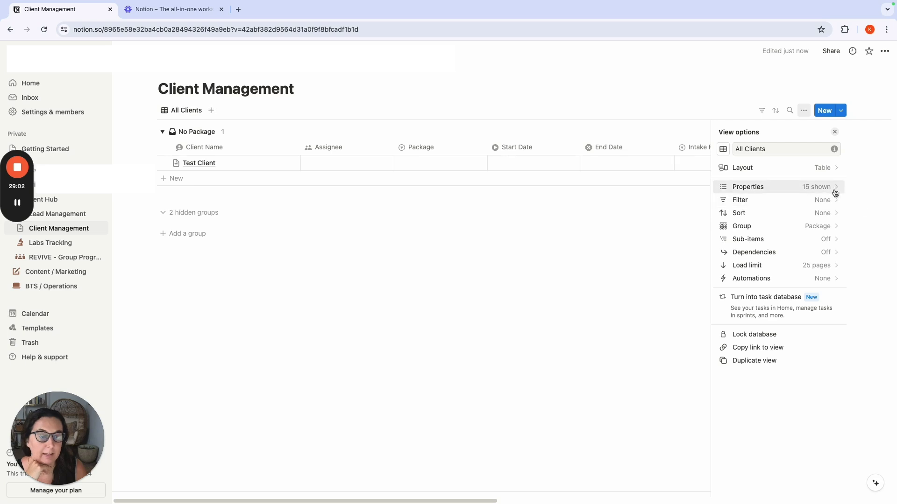
{"action": "left_click", "coordinate": [829, 226]}
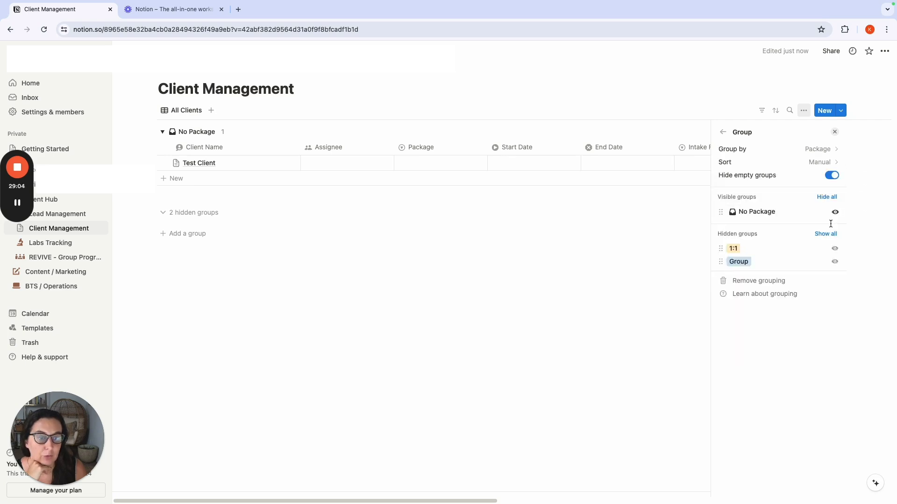
{"action": "left_click", "coordinate": [839, 152]}
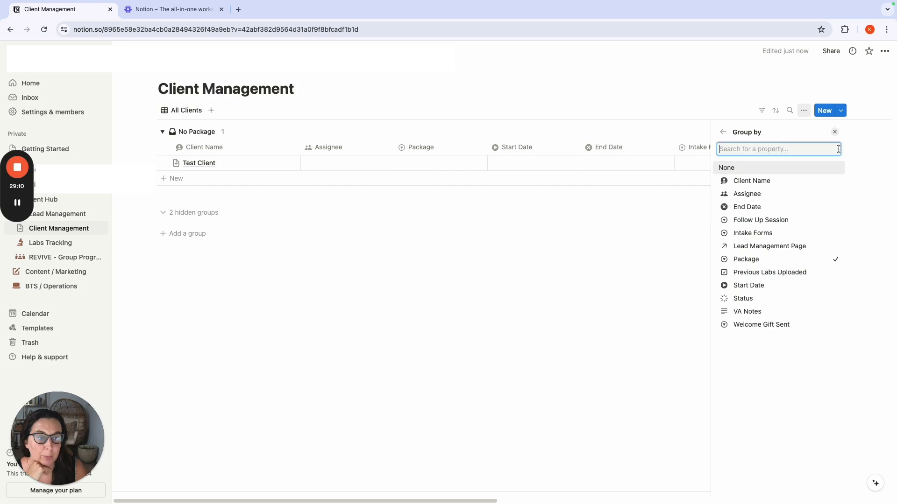
{"action": "left_click", "coordinate": [757, 299]}
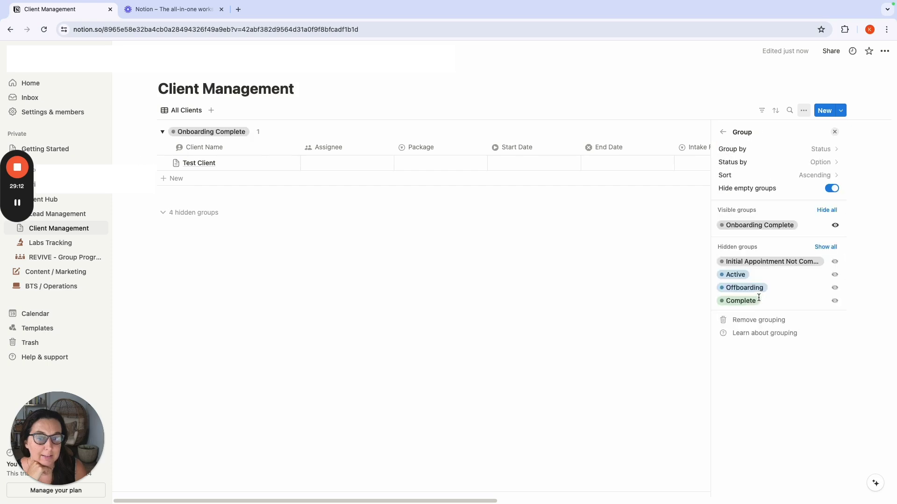
Step: Sort the All Clients view by Package in ascending order and save the sort for everyone
{"action": "left_click", "coordinate": [723, 132]}
{"action": "left_click", "coordinate": [823, 212]}
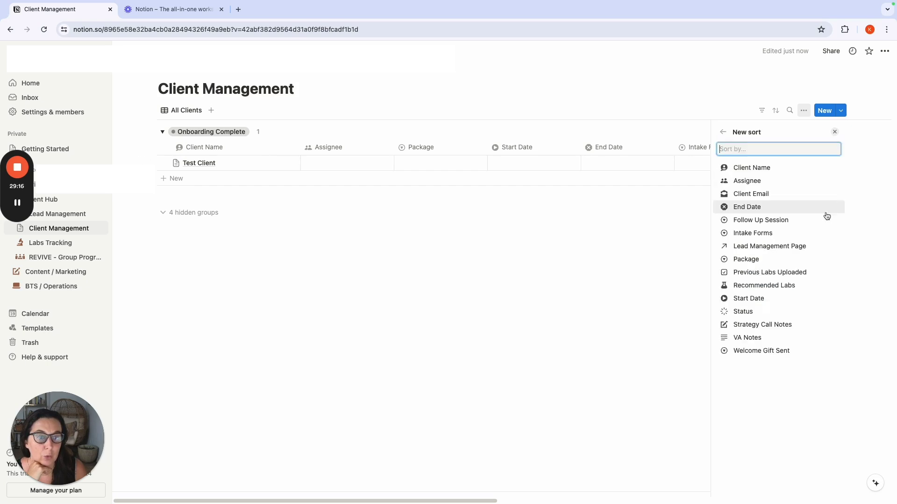
{"action": "left_click", "coordinate": [790, 262]}
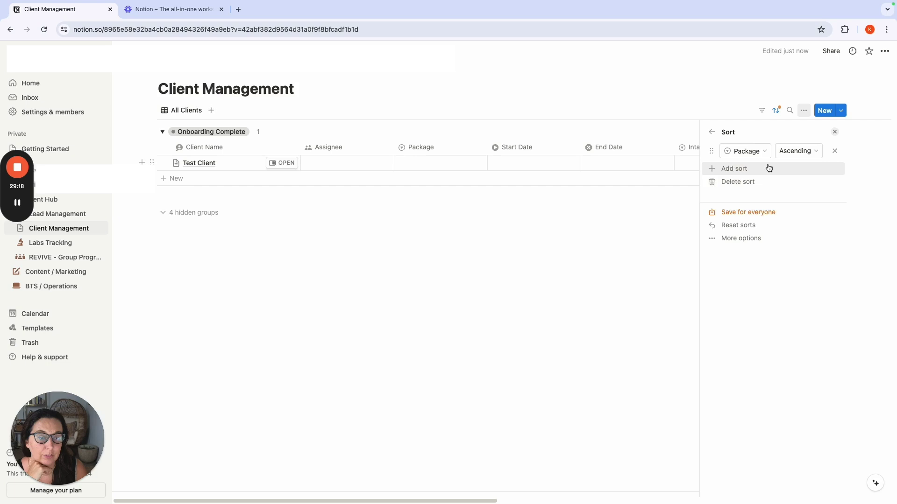
{"action": "left_click", "coordinate": [757, 217]}
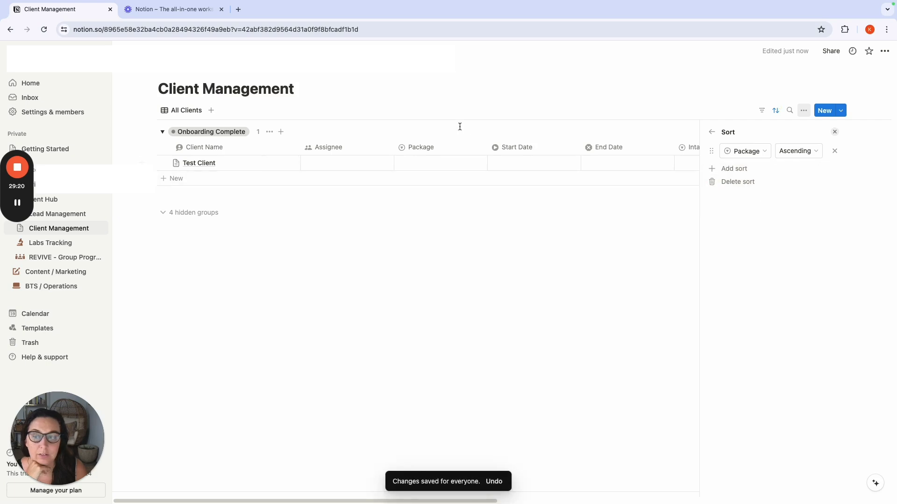
{"action": "left_click", "coordinate": [430, 101]}
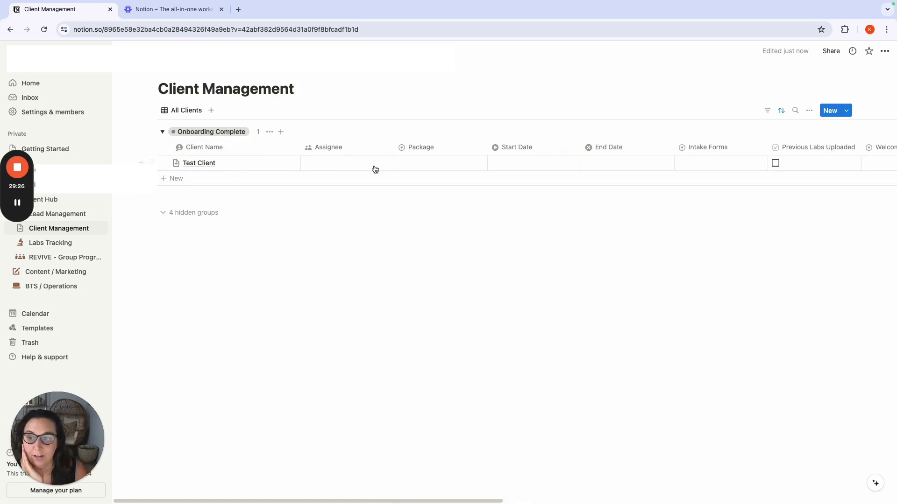
Step: Move the Status property above Assignee in the Test Client record and close the record
{"action": "left_click", "coordinate": [282, 163]}
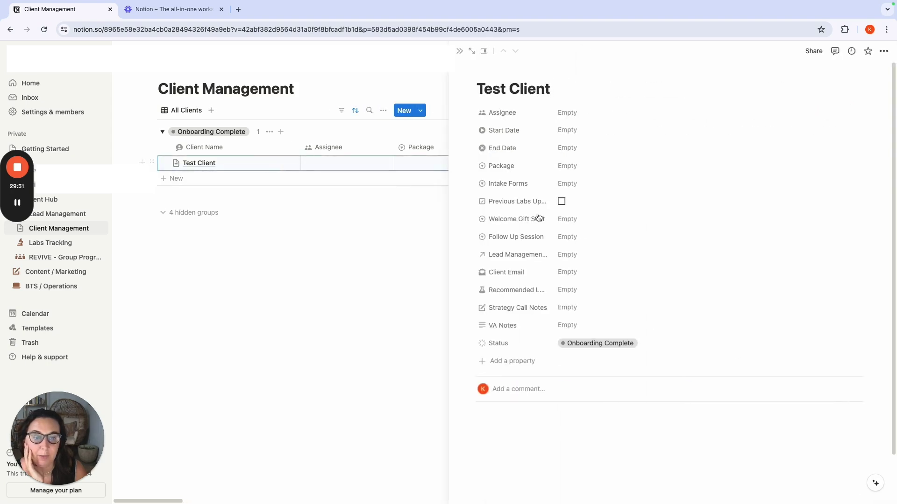
{"action": "left_click_drag", "start_coordinate": [486, 353], "coordinate": [468, 109]}
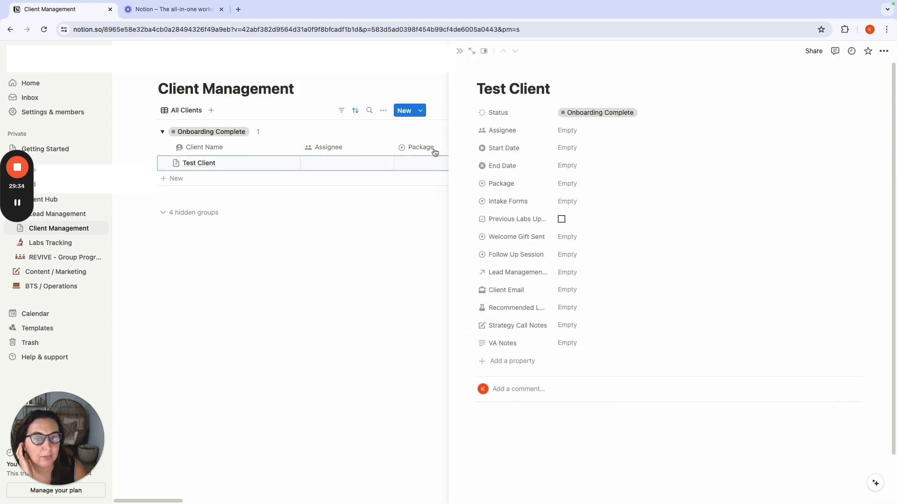
{"action": "left_click", "coordinate": [459, 51]}
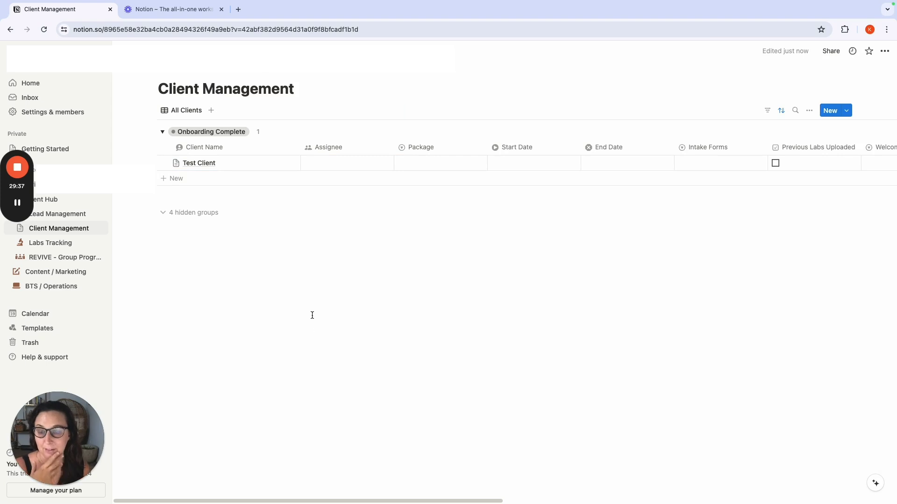
Step: Duplicate the All Clients view and name the copy "Past Clients"
{"action": "left_click", "coordinate": [194, 111]}
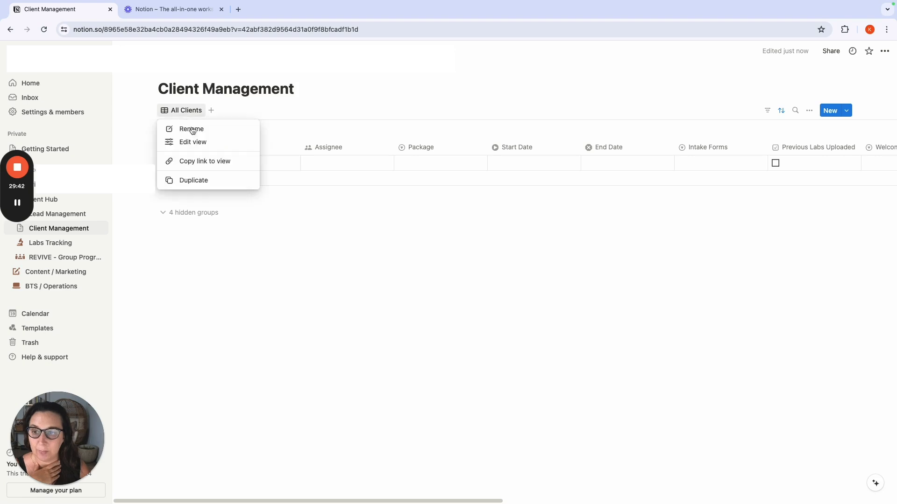
{"action": "left_click", "coordinate": [206, 181]}
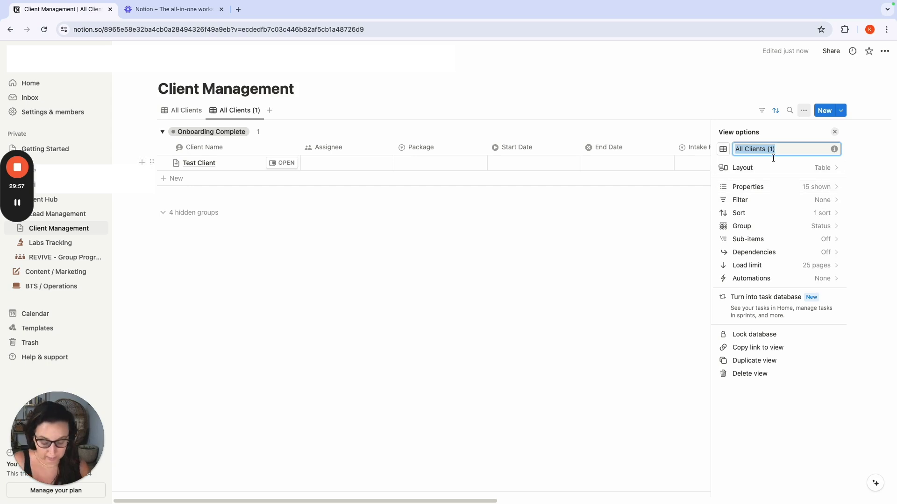
{"action": "type", "text": "Past Client"}
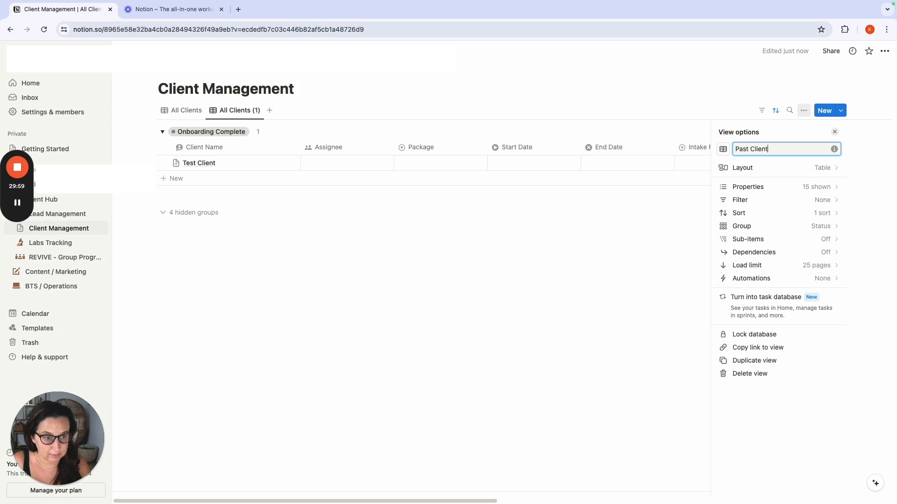
{"action": "type", "text": "s"}
Step: Filter the Past Clients view to the Complete status group and save the filter for everyone
{"action": "left_click", "coordinate": [825, 201]}
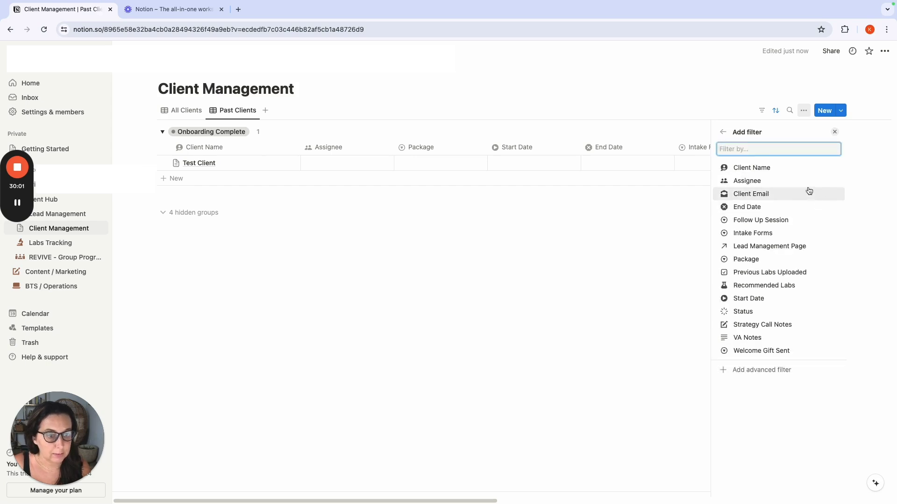
{"action": "left_click", "coordinate": [742, 311]}
{"action": "left_click", "coordinate": [752, 150]}
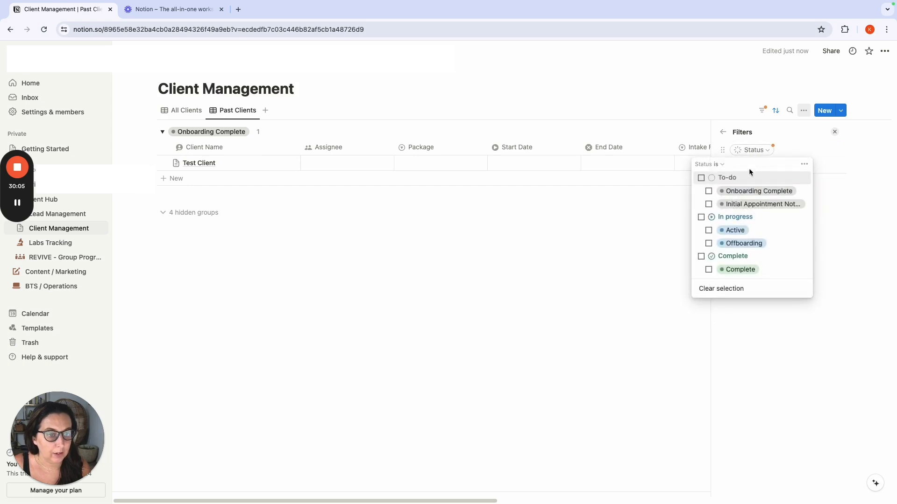
{"action": "left_click", "coordinate": [701, 257]}
{"action": "key", "text": "Escape"}
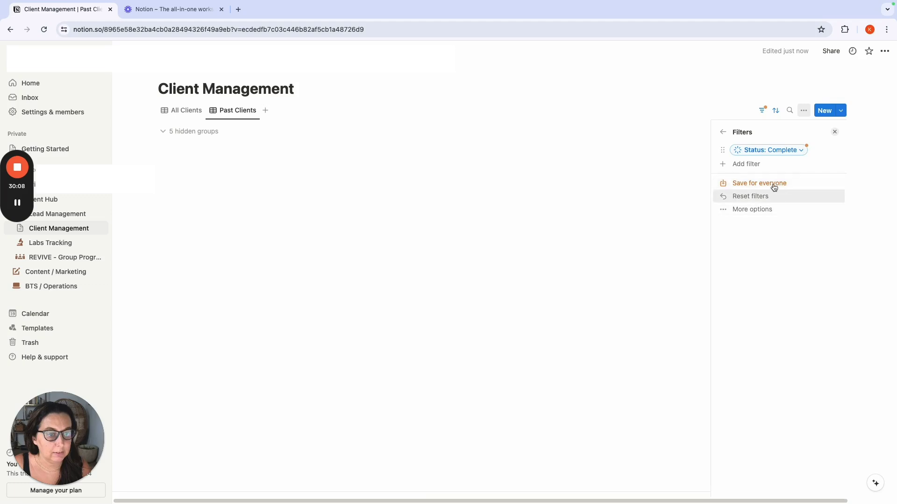
{"action": "left_click", "coordinate": [776, 183]}
{"action": "left_click", "coordinate": [594, 208]}
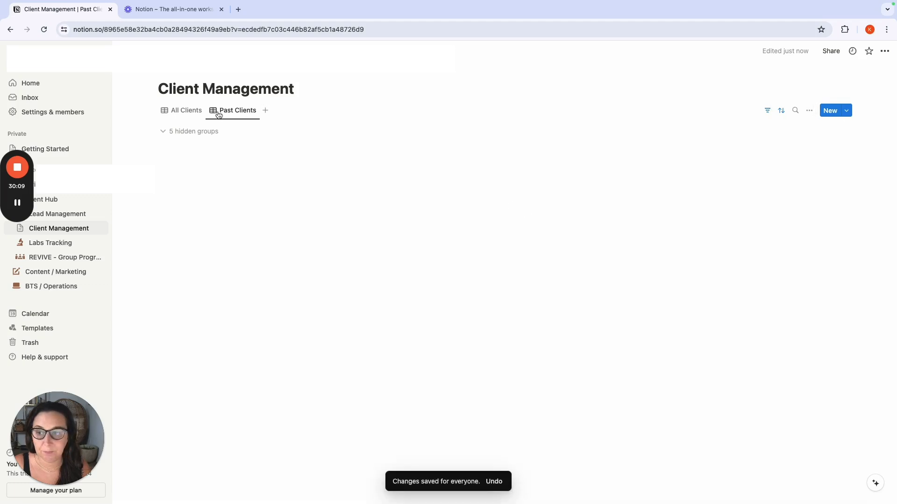
Step: Rename the All Clients view as "Active Clients"
{"action": "left_click", "coordinate": [185, 112]}
{"action": "left_click", "coordinate": [185, 113]}
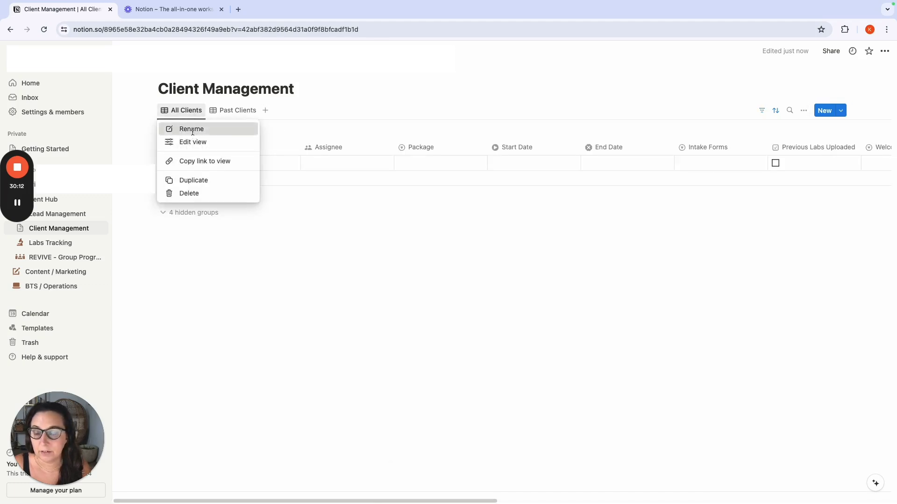
{"action": "left_click", "coordinate": [199, 130]}
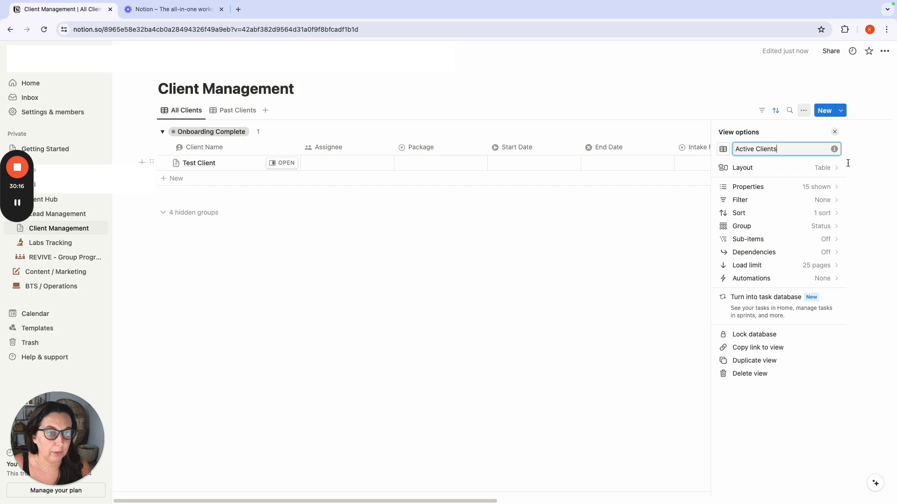
Step: Filter the Active Clients view to the To-do and In progress status groups and save the filter for everyone
{"action": "left_click", "coordinate": [833, 200]}
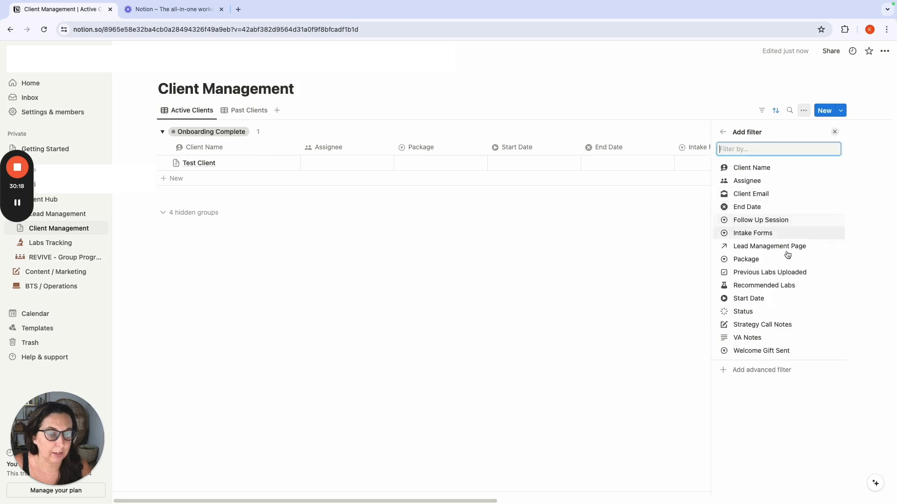
{"action": "left_click", "coordinate": [772, 311]}
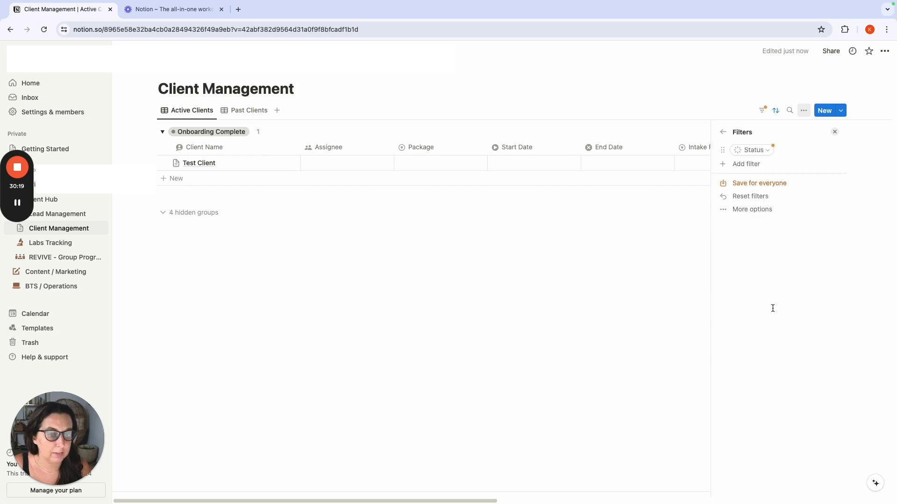
{"action": "left_click", "coordinate": [748, 150]}
{"action": "left_click", "coordinate": [701, 178]}
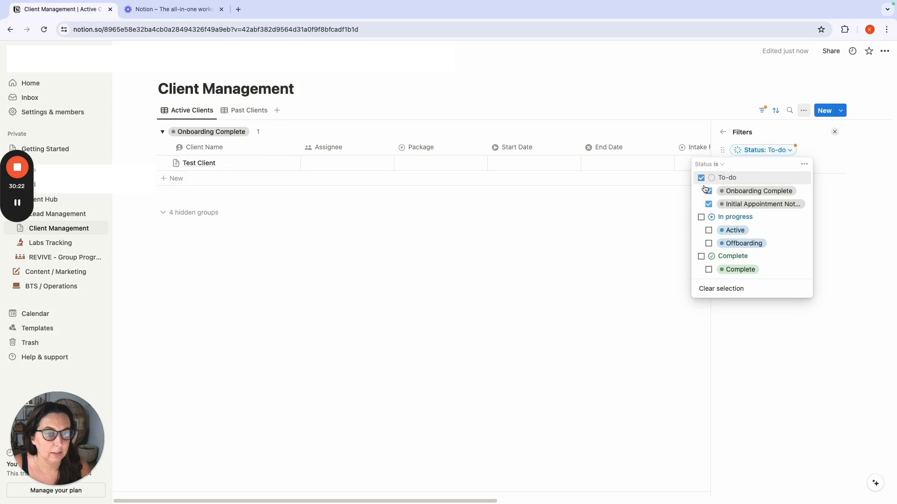
{"action": "left_click", "coordinate": [701, 216]}
{"action": "left_click", "coordinate": [842, 175]}
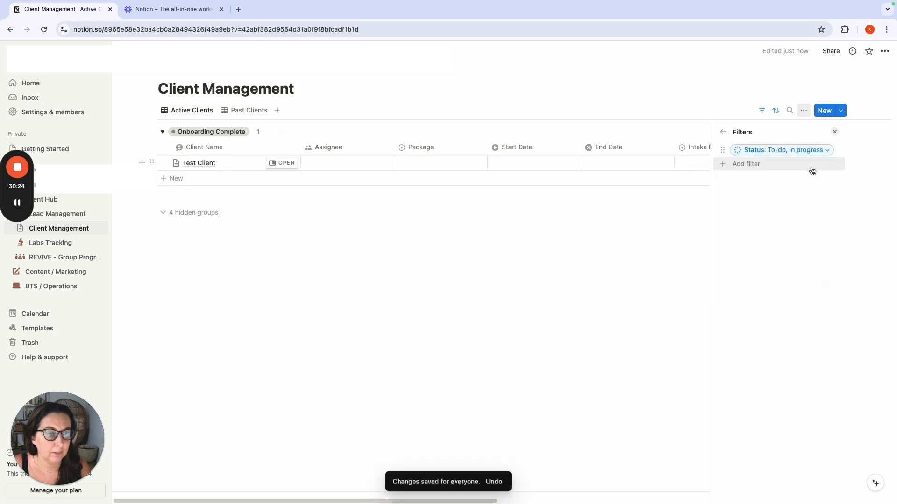
{"action": "left_click", "coordinate": [766, 152]}
{"action": "left_click", "coordinate": [865, 220]}
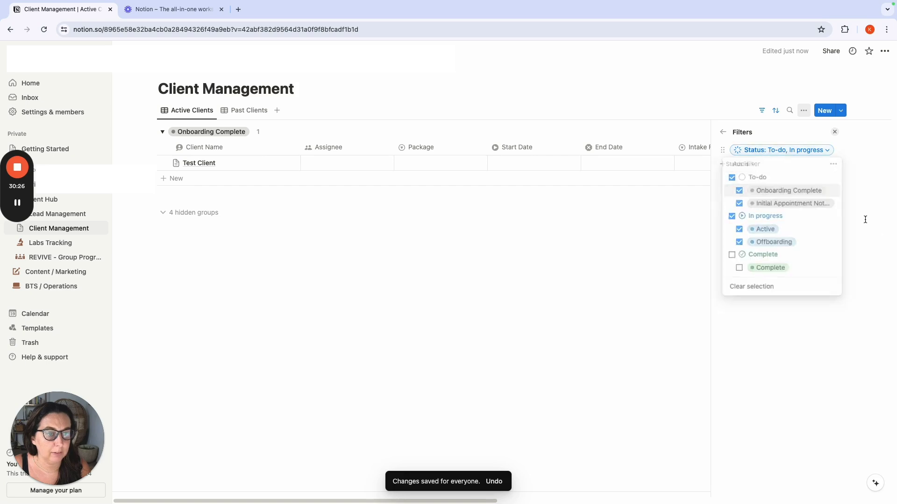
{"action": "left_click", "coordinate": [724, 134]}
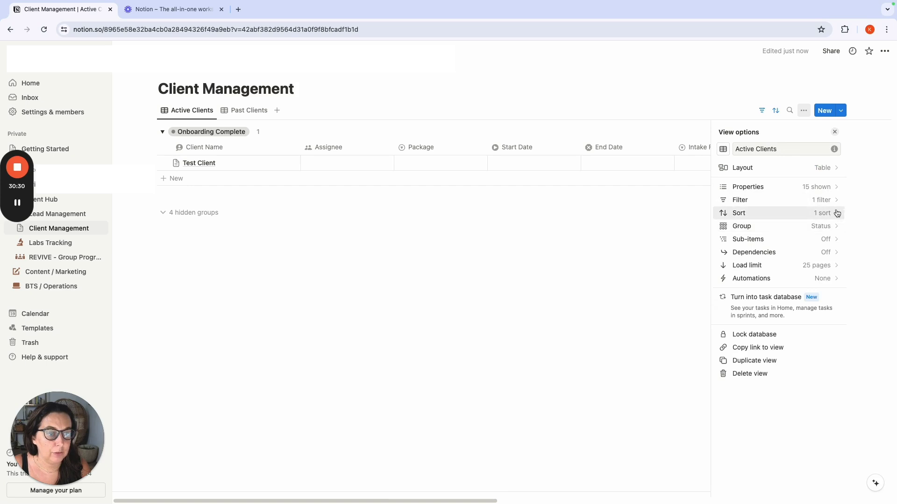
Step: Group the Active Clients view by the Package property instead of Status
{"action": "left_click", "coordinate": [835, 226]}
{"action": "left_click", "coordinate": [836, 149]}
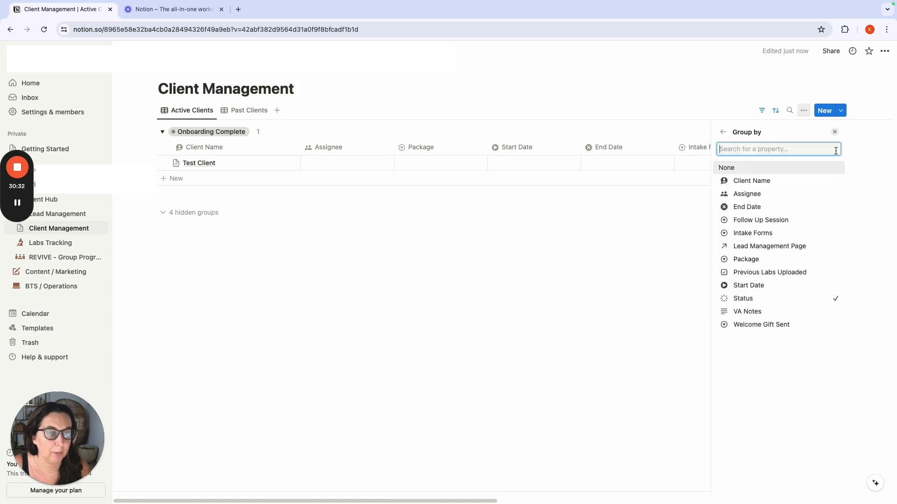
{"action": "type", "text": "pa"}
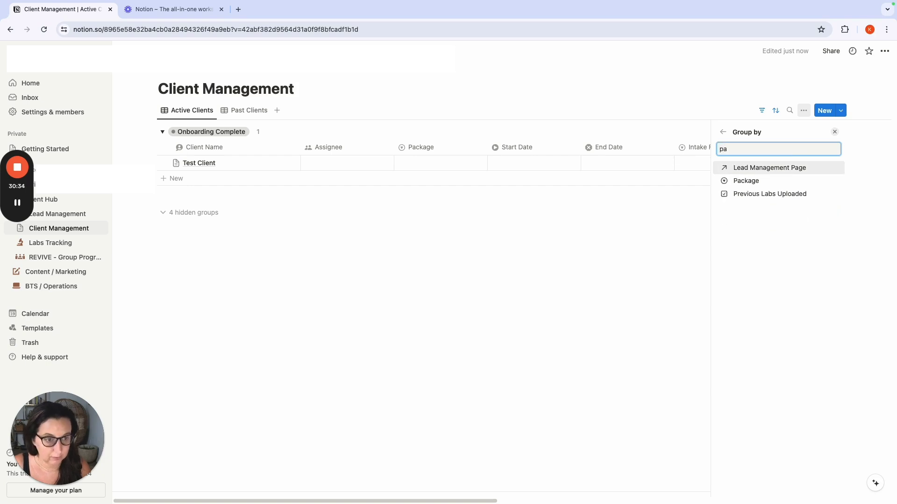
{"action": "left_click", "coordinate": [757, 180]}
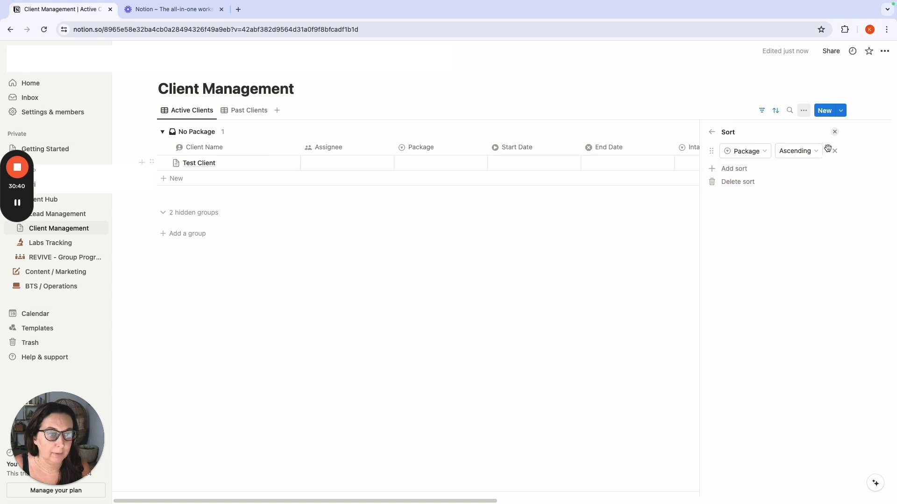
Step: Remove the Package sort from the Active Clients view and save the change for everyone
{"action": "left_click", "coordinate": [840, 153]}
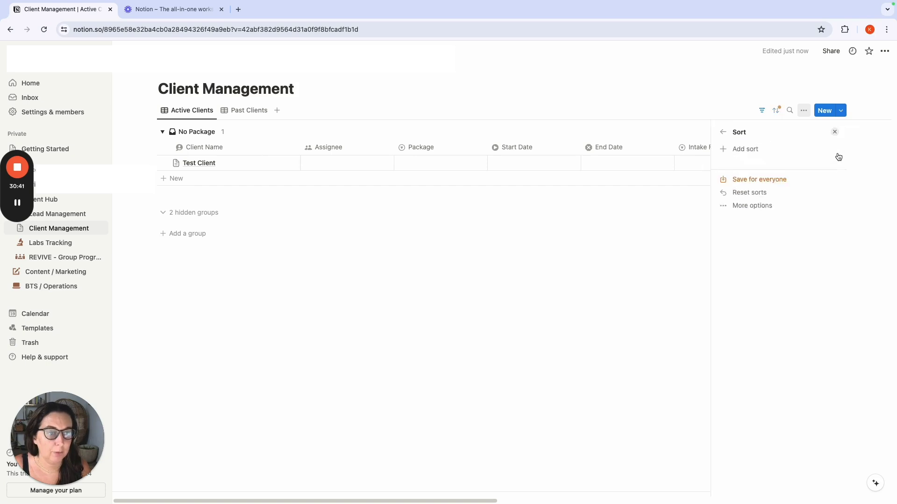
{"action": "left_click", "coordinate": [748, 179]}
{"action": "left_click", "coordinate": [446, 110]}
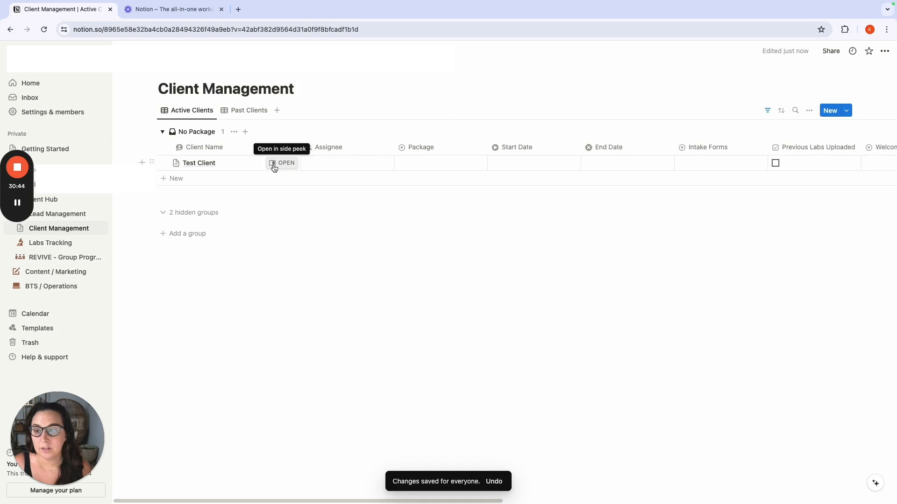
Step: Set the Test Client record's Package to Group and its Status to Active, and close the record
{"action": "left_click", "coordinate": [274, 166]}
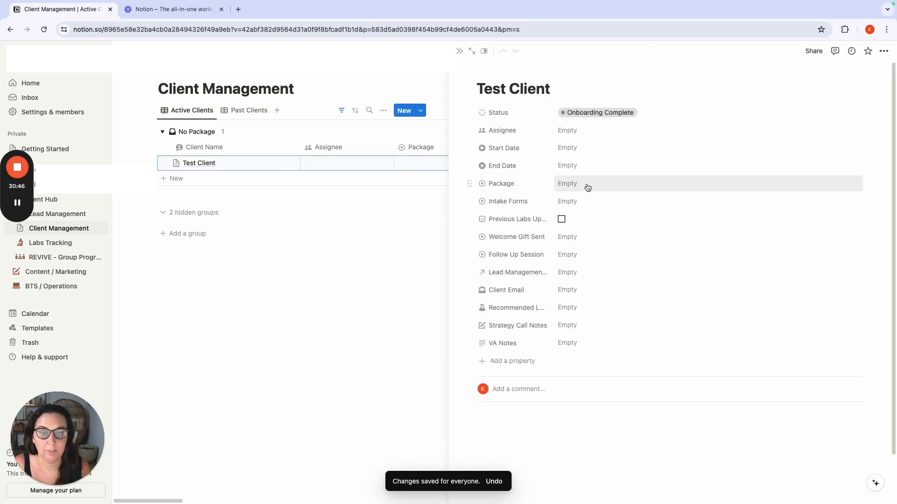
{"action": "left_click", "coordinate": [587, 184]}
{"action": "left_click", "coordinate": [585, 214]}
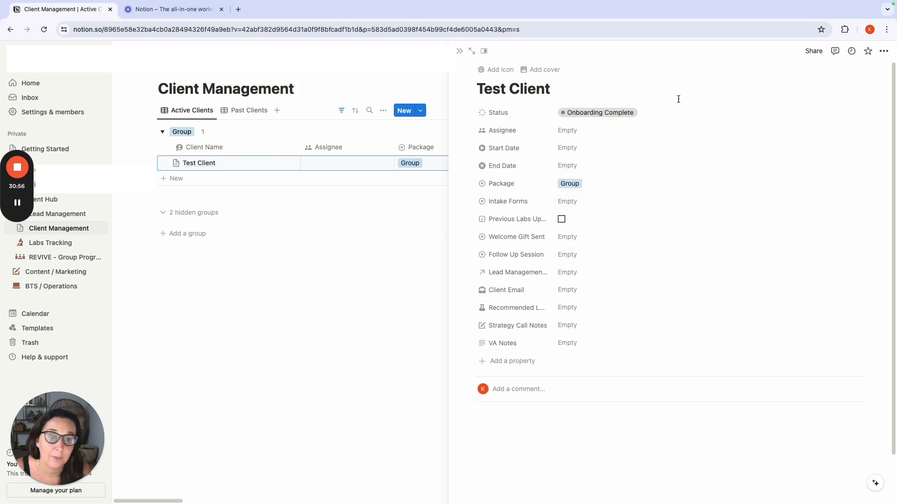
{"action": "left_click", "coordinate": [631, 113]}
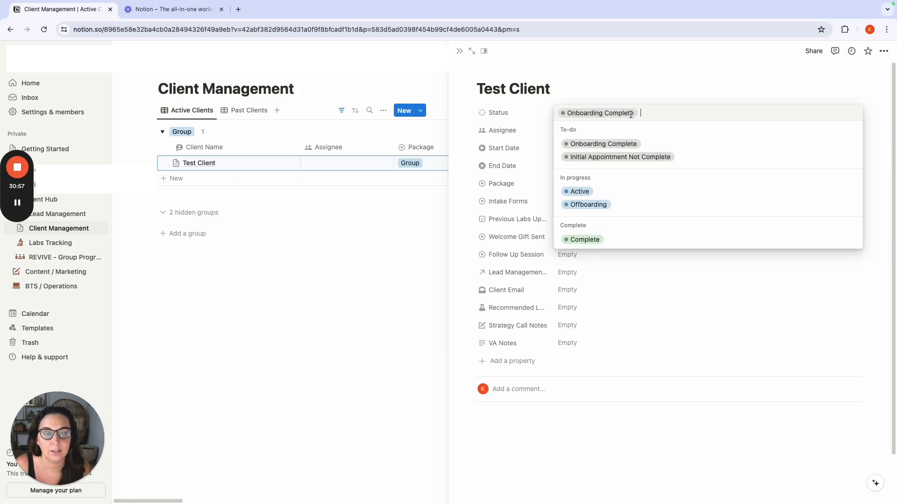
{"action": "left_click", "coordinate": [587, 192]}
{"action": "left_click", "coordinate": [410, 256]}
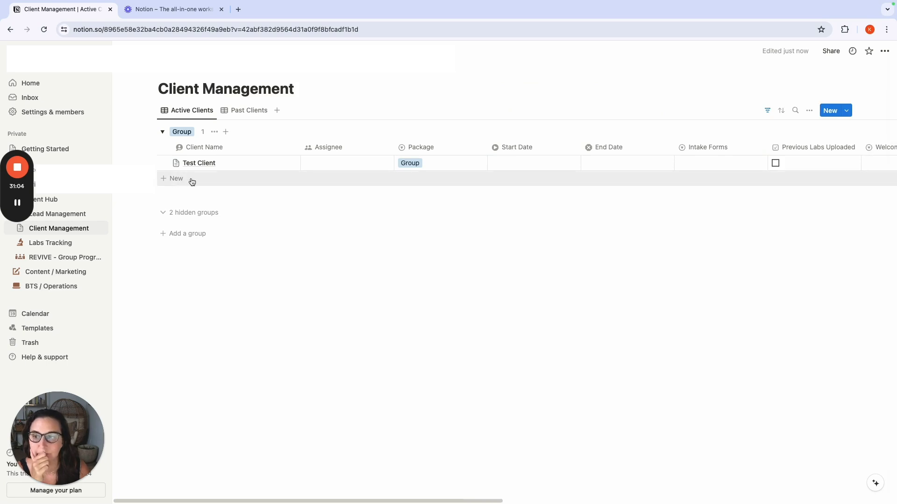
Step: Expand the hidden groups in Active Clients and move the No Package group below the 1:1 group
{"action": "left_click", "coordinate": [187, 216]}
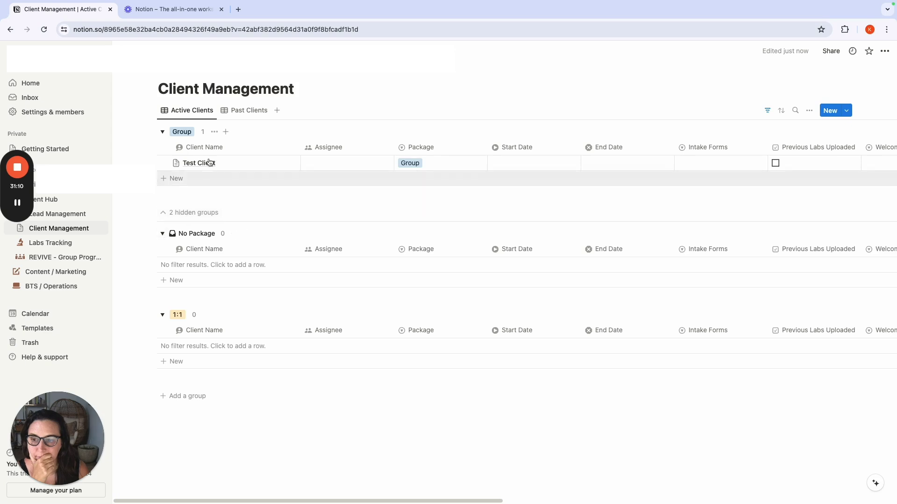
{"action": "left_click", "coordinate": [191, 110]}
{"action": "left_click", "coordinate": [194, 142]}
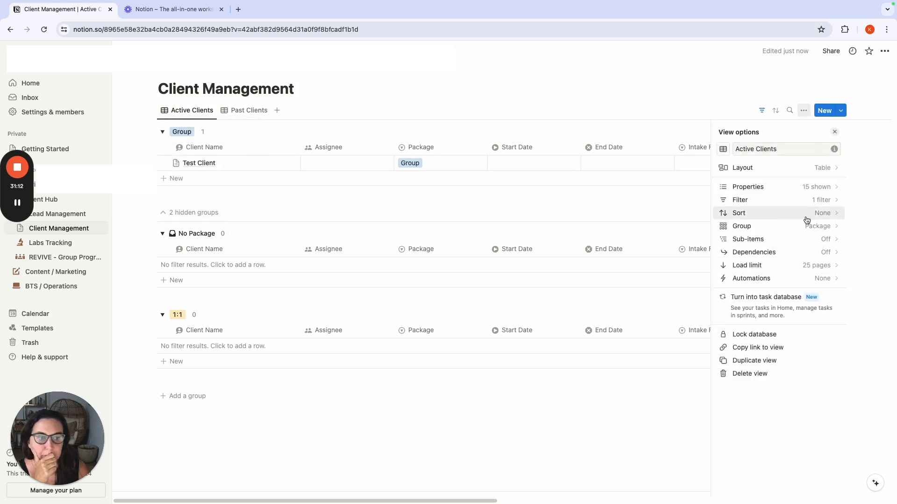
{"action": "left_click", "coordinate": [834, 229]}
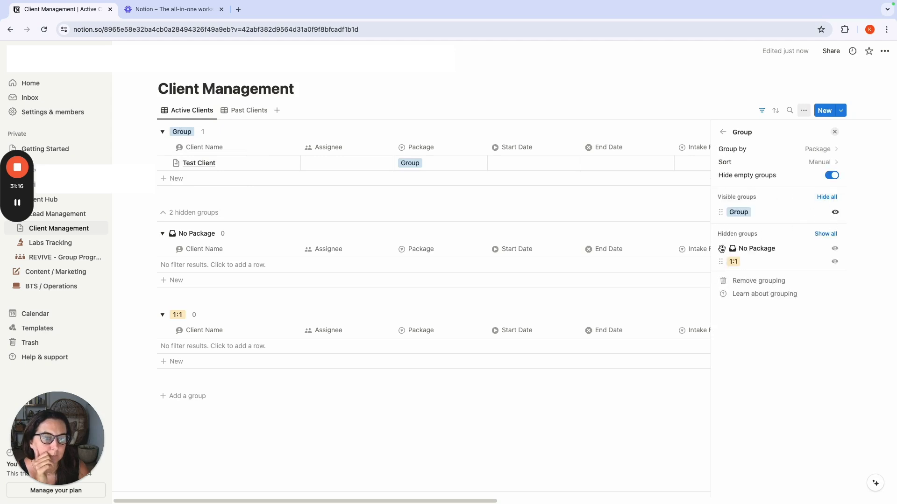
{"action": "left_click_drag", "start_coordinate": [722, 249], "coordinate": [742, 262]}
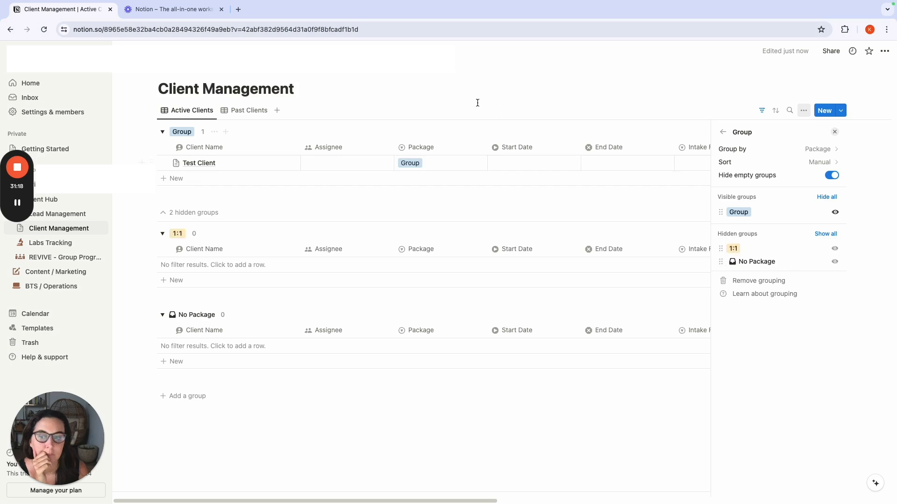
{"action": "left_click", "coordinate": [510, 105]}
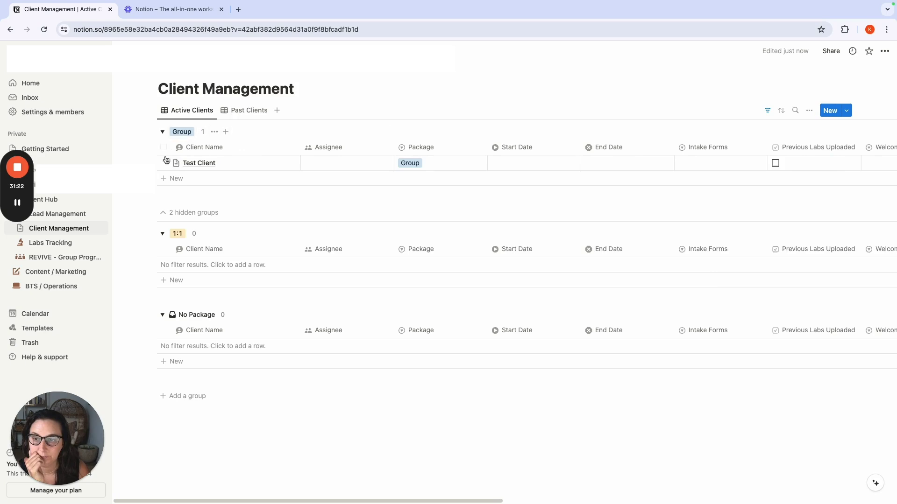
Step: Sort the Active Clients view by Status in ascending order and save the sort for everyone
{"action": "left_click", "coordinate": [192, 117]}
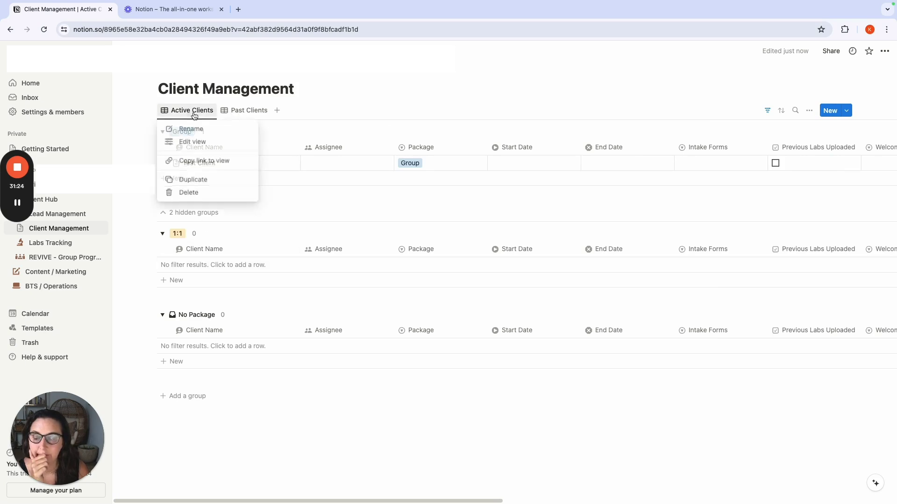
{"action": "left_click", "coordinate": [192, 116]}
{"action": "left_click", "coordinate": [192, 117]}
{"action": "left_click", "coordinate": [197, 142]}
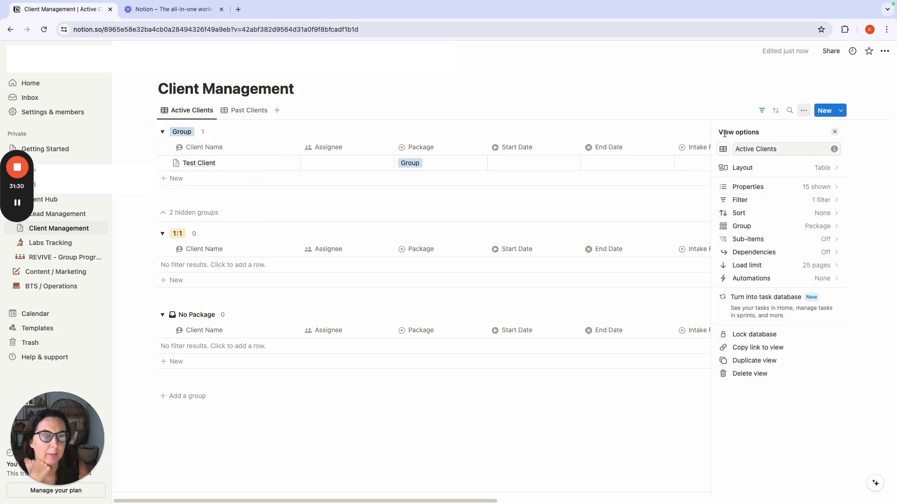
{"action": "left_click", "coordinate": [832, 214]}
{"action": "left_click", "coordinate": [771, 311]}
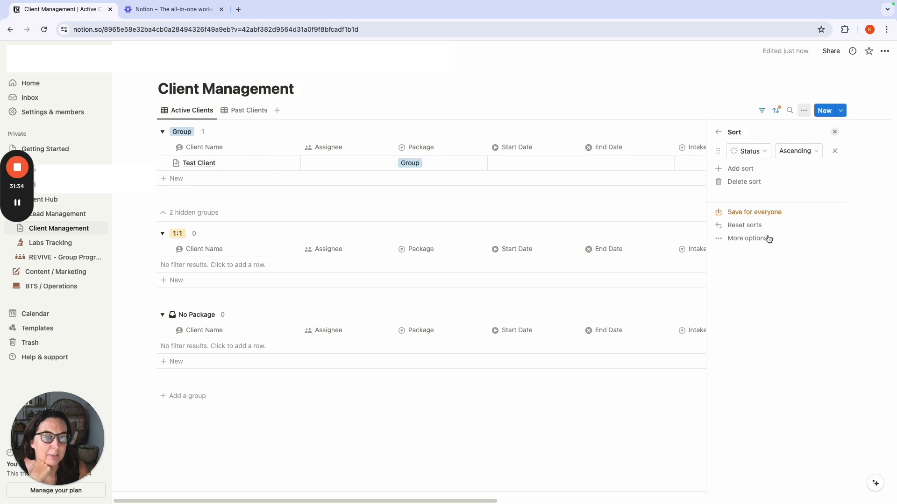
{"action": "left_click", "coordinate": [754, 212]}
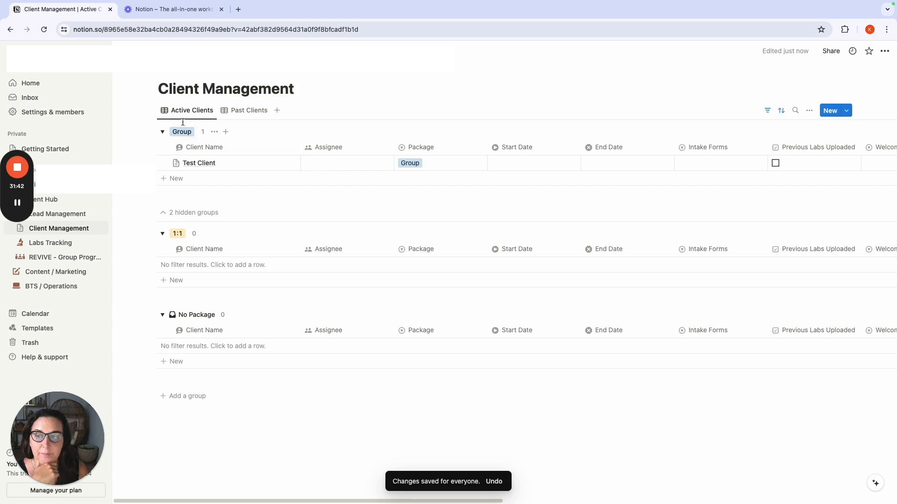
Step: Move the Status property directly after Client Name in the Active Clients view's property order
{"action": "left_click", "coordinate": [194, 110]}
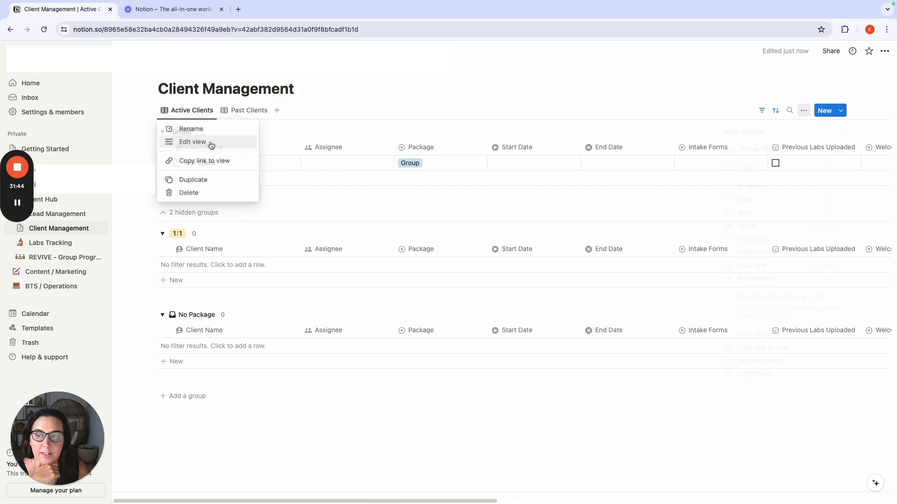
{"action": "left_click", "coordinate": [194, 142]}
{"action": "left_click", "coordinate": [836, 188]}
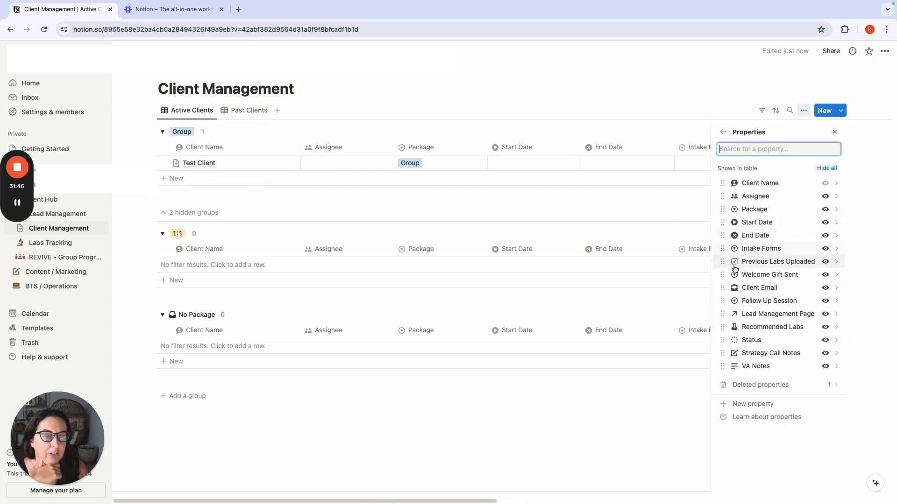
{"action": "left_click_drag", "start_coordinate": [723, 341], "coordinate": [719, 203]}
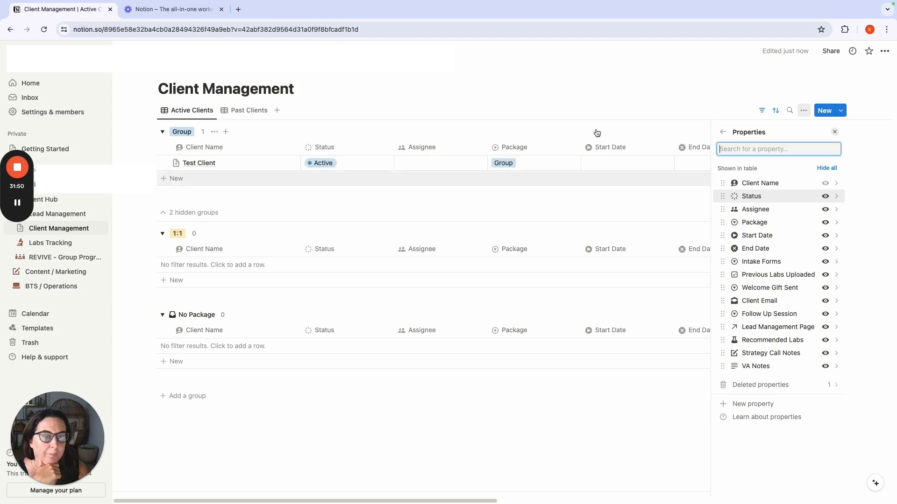
{"action": "left_click", "coordinate": [546, 96]}
Step: Set Test Client's Status to Initial Appointment Not Complete and add a client named "Test" to the Group section
{"action": "left_click", "coordinate": [339, 162]}
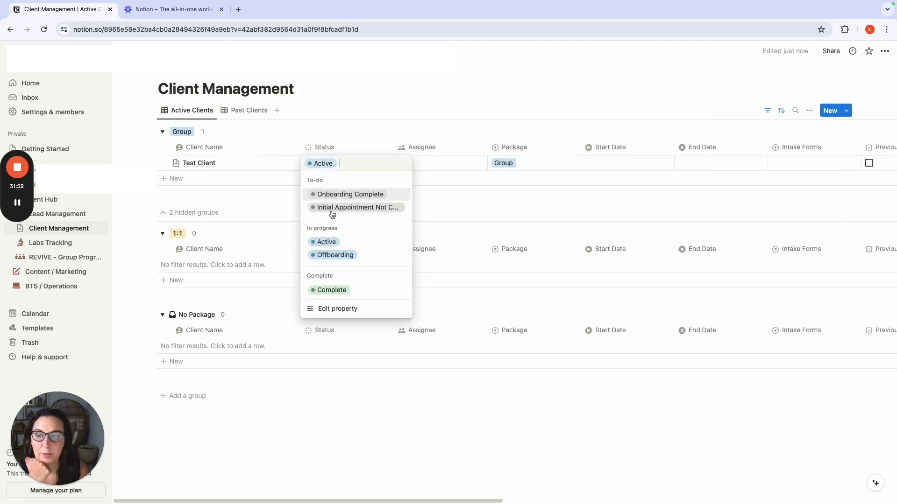
{"action": "left_click", "coordinate": [340, 207]}
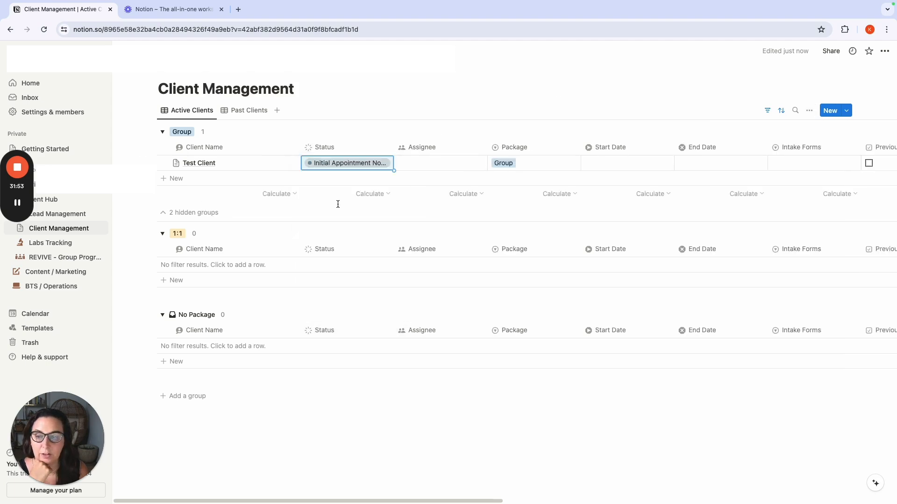
{"action": "left_click", "coordinate": [234, 175]}
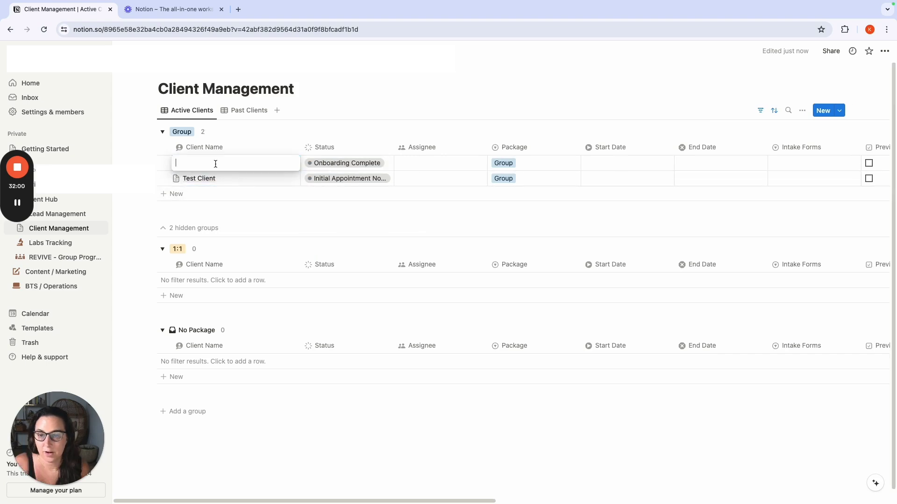
{"action": "type", "text": "Test"}
{"action": "key", "text": "Return"}
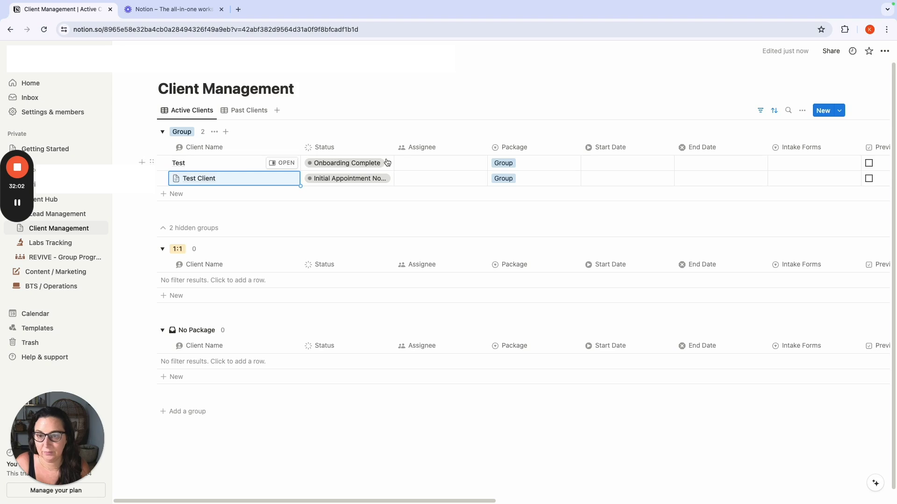
Step: Add another client named "test" to the Group section and set its Status to Active
{"action": "left_click", "coordinate": [206, 197]}
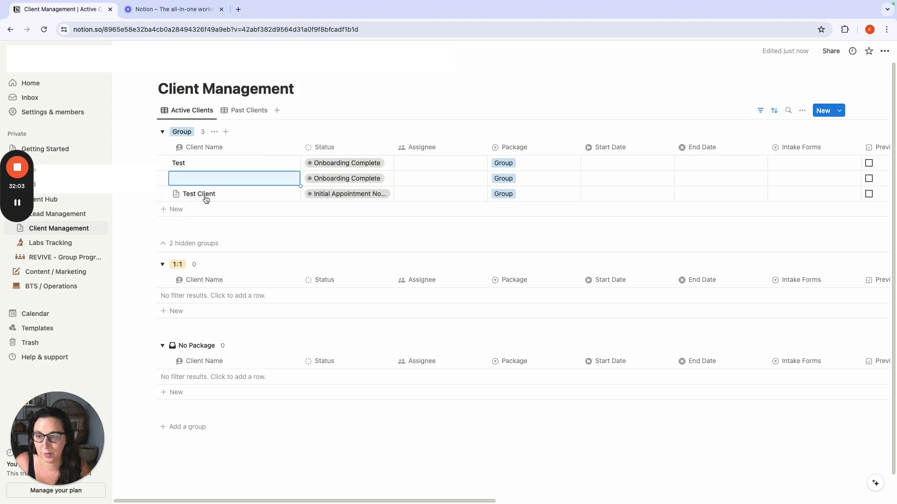
{"action": "type", "text": "test"}
{"action": "left_click", "coordinate": [337, 182]}
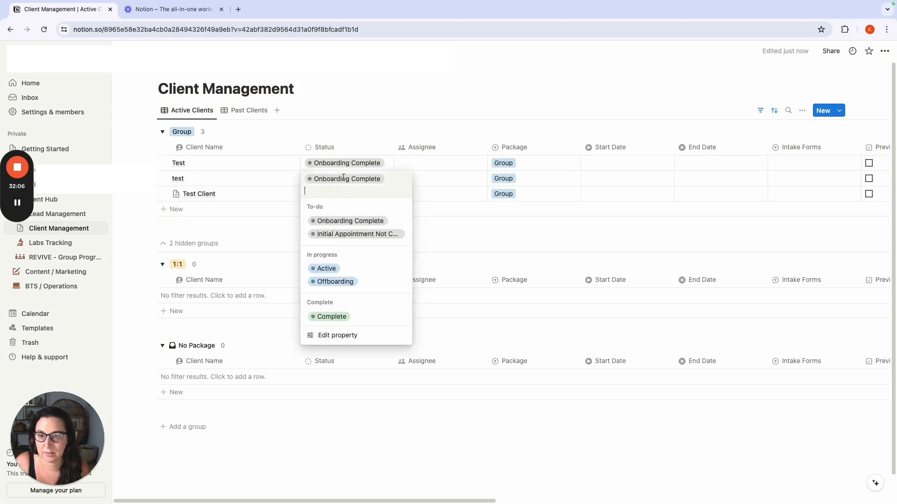
{"action": "left_click", "coordinate": [330, 269]}
{"action": "left_click", "coordinate": [296, 267]}
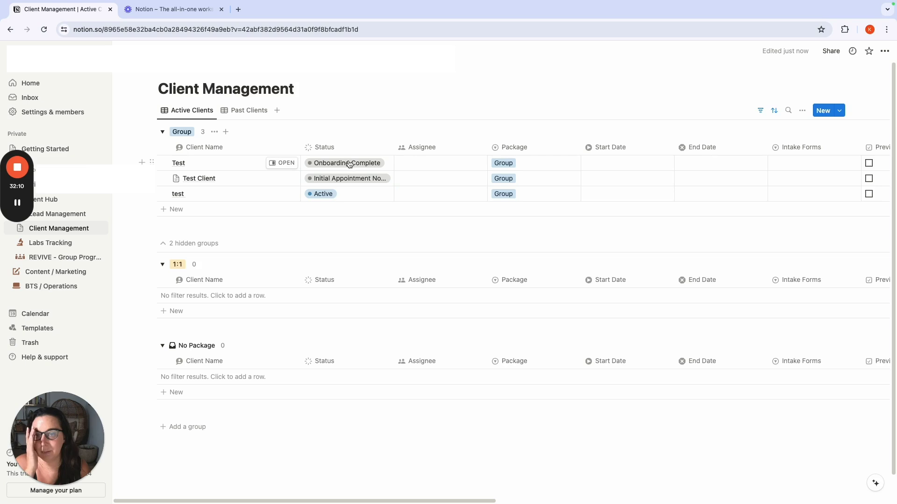
Step: Set the Status of the "test" client to Complete and check that client in the Past Clients view
{"action": "left_click", "coordinate": [331, 196]}
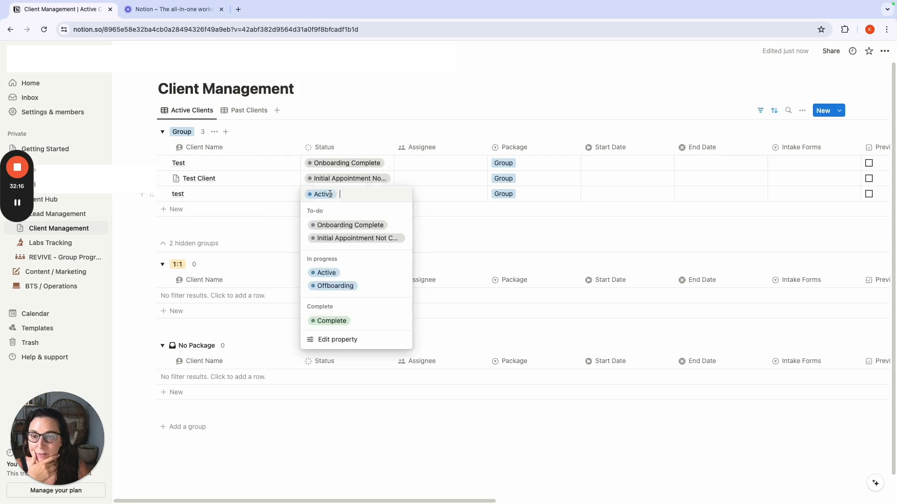
{"action": "left_click", "coordinate": [332, 321]}
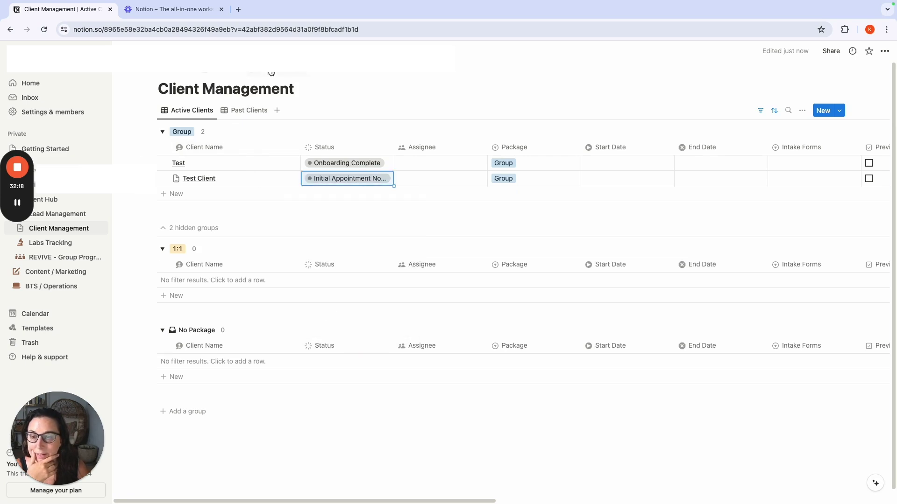
{"action": "left_click", "coordinate": [254, 110]}
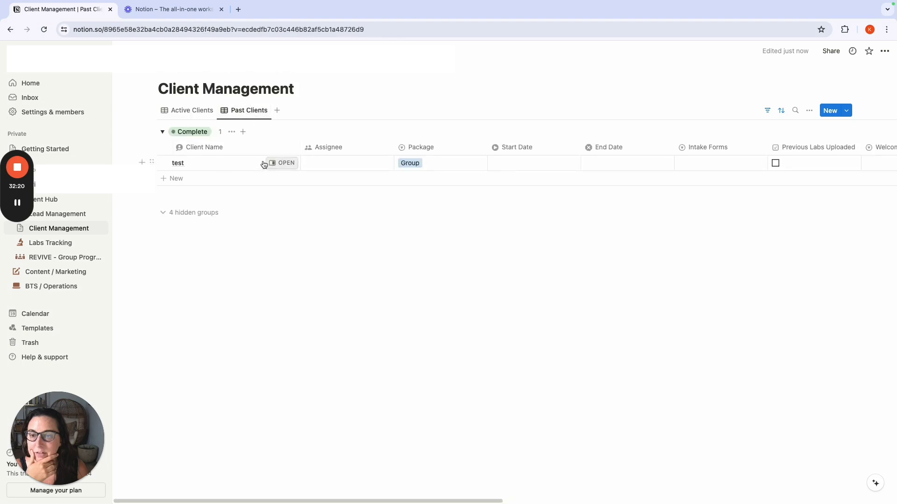
Step: Delete the Test and Test Client rows from the Active Clients view
{"action": "left_click", "coordinate": [205, 112]}
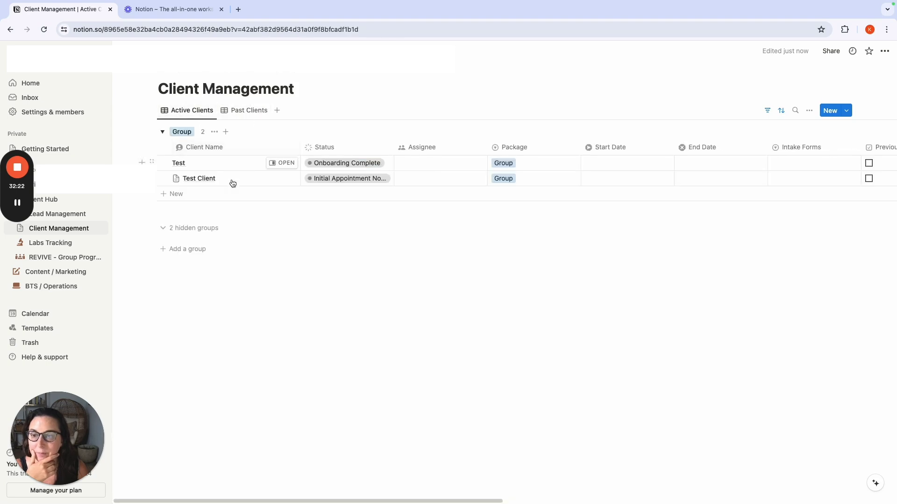
{"action": "left_click", "coordinate": [164, 179]}
{"action": "left_click", "coordinate": [164, 163]}
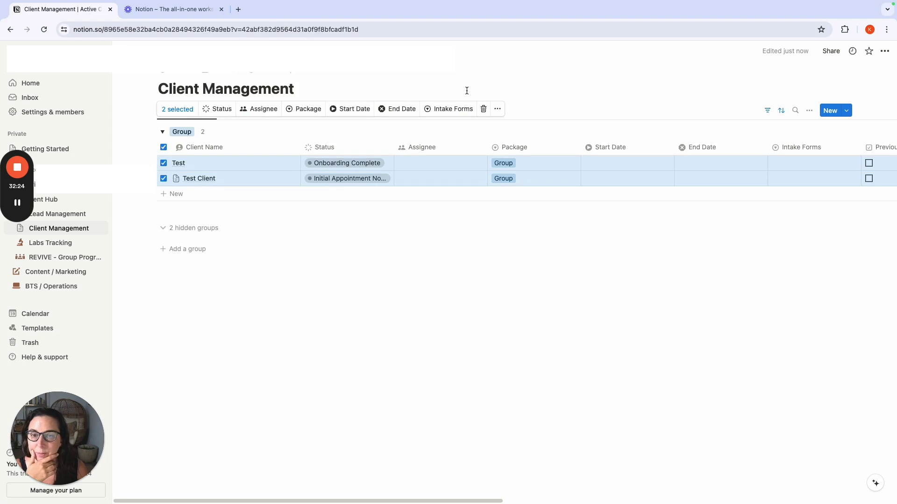
{"action": "left_click", "coordinate": [483, 109]}
Step: Delete the "test" row from the Past Clients view and return to the Active Clients view
{"action": "left_click", "coordinate": [254, 114]}
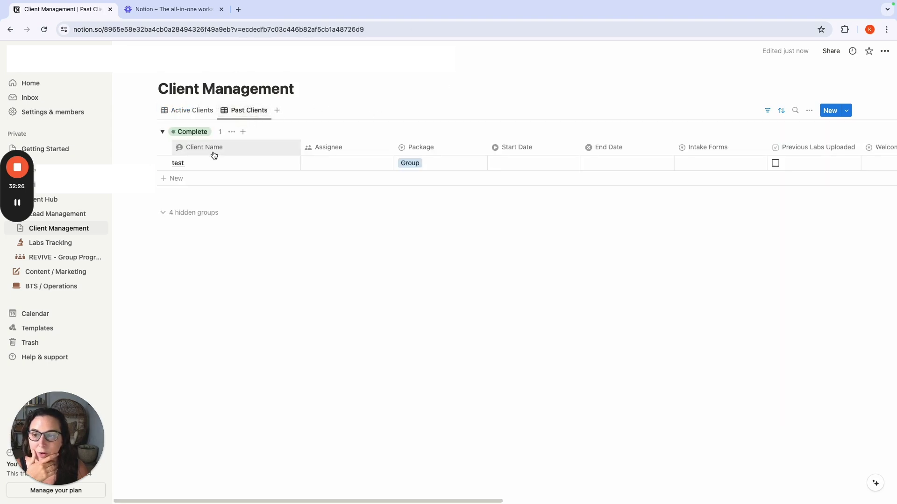
{"action": "left_click", "coordinate": [160, 164]}
{"action": "left_click", "coordinate": [537, 110]}
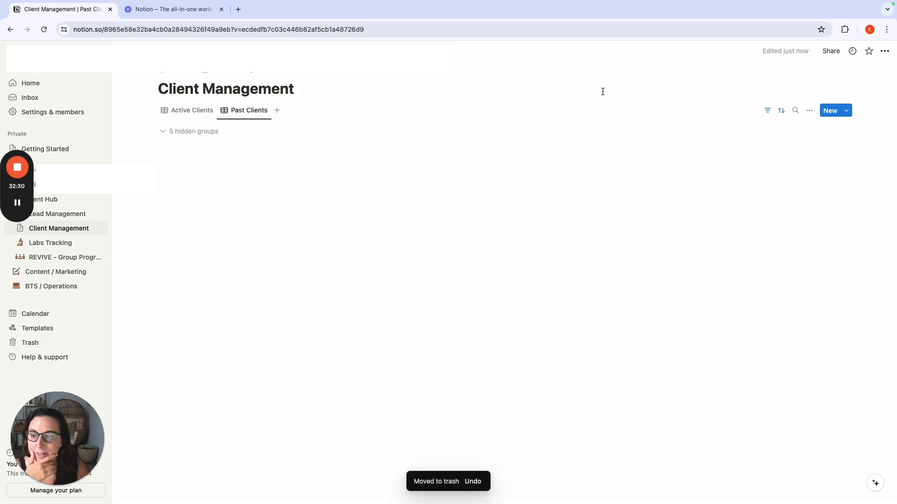
{"action": "left_click", "coordinate": [192, 115]}
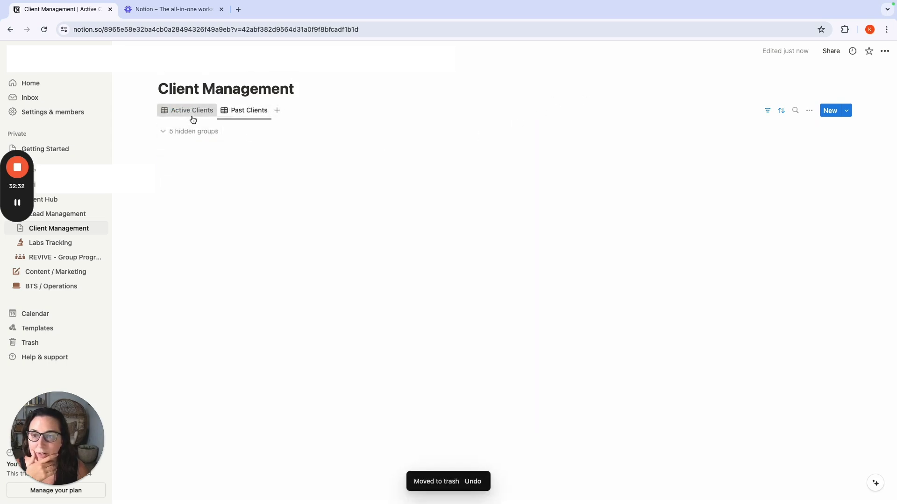
{"action": "left_click", "coordinate": [261, 118]}
{"action": "left_click", "coordinate": [177, 117]}
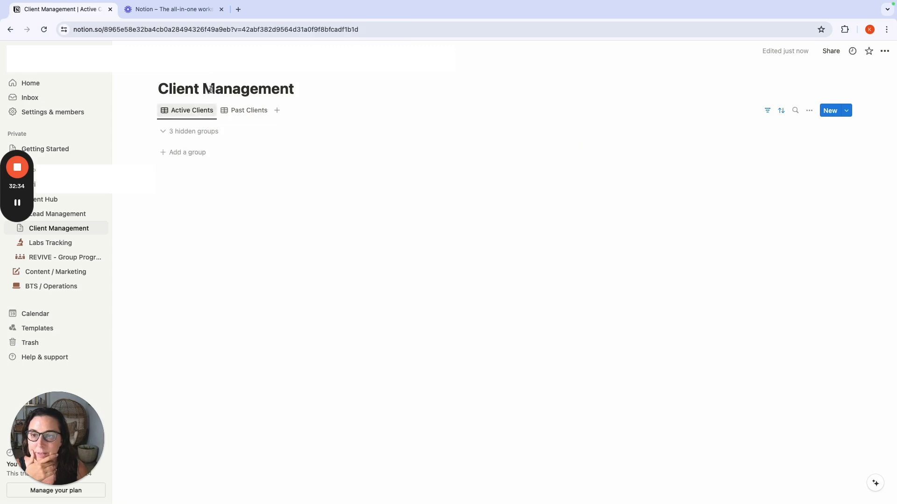
Step: Reopen the Client Management page from Client Hub, add a page icon and bring up the icon library's search
{"action": "left_click", "coordinate": [46, 200]}
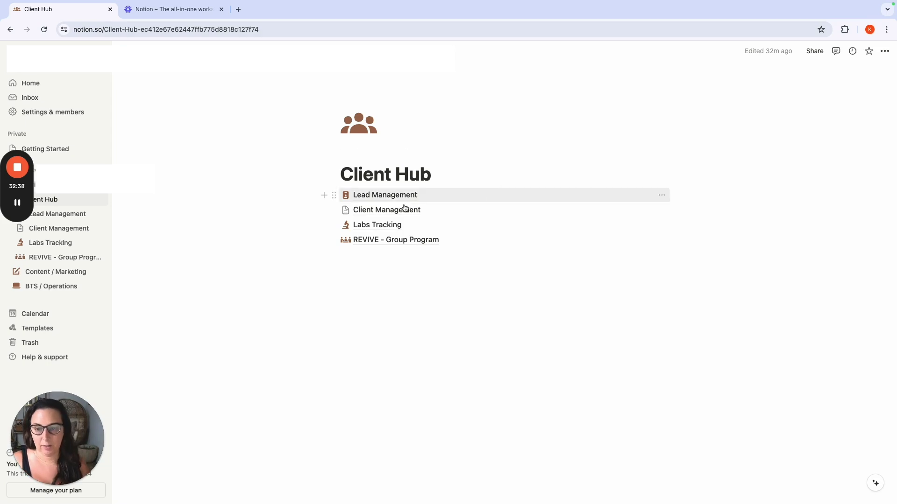
{"action": "left_click", "coordinate": [387, 211]}
{"action": "left_click", "coordinate": [181, 72]}
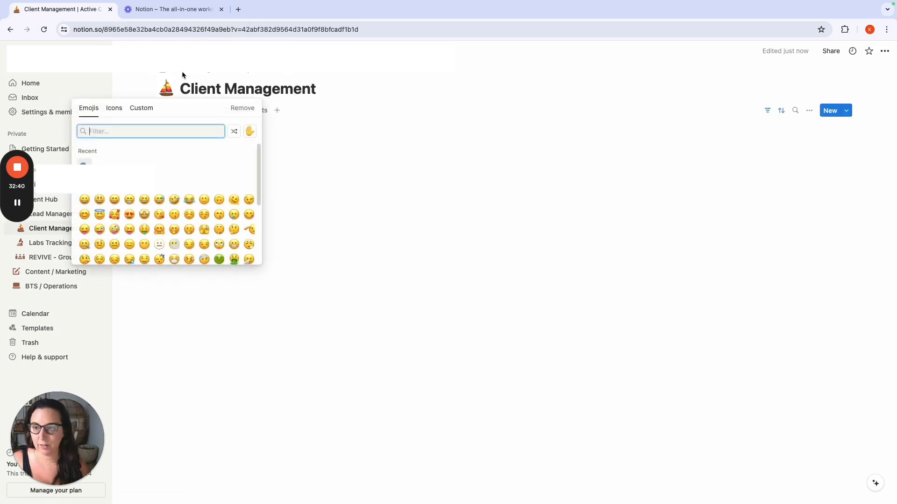
{"action": "left_click", "coordinate": [117, 110]}
{"action": "left_click", "coordinate": [133, 131]}
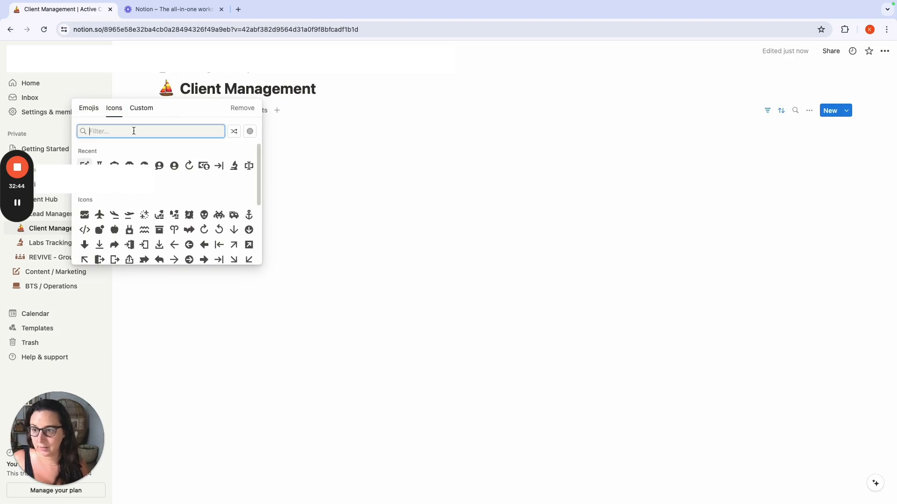
{"action": "type", "text": "clien"}
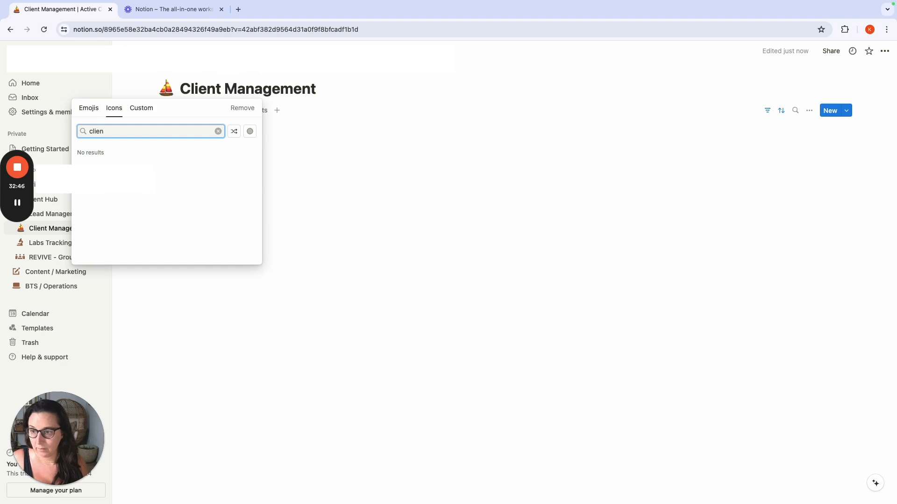
{"action": "type", "text": "ts"}
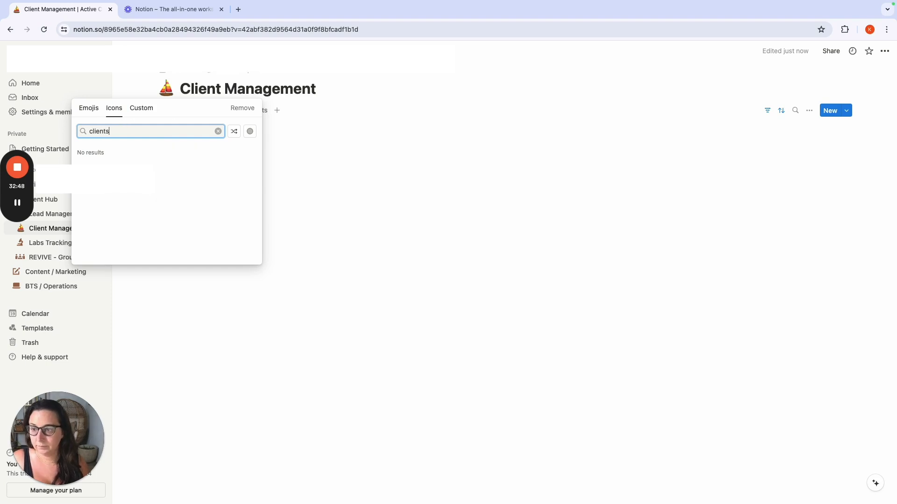
{"action": "key", "text": "BackSpace"}
{"action": "key", "text": "BackSpace"}
{"action": "key", "text": "BackSpace"}
{"action": "key", "text": "BackSpace"}
{"action": "key", "text": "BackSpace"}
{"action": "key", "text": "BackSpace"}
{"action": "key", "text": "BackSpace"}
Step: Search the icons for "pers" and set the Client Management page icon to the brown three-person group
{"action": "type", "text": "pers"}
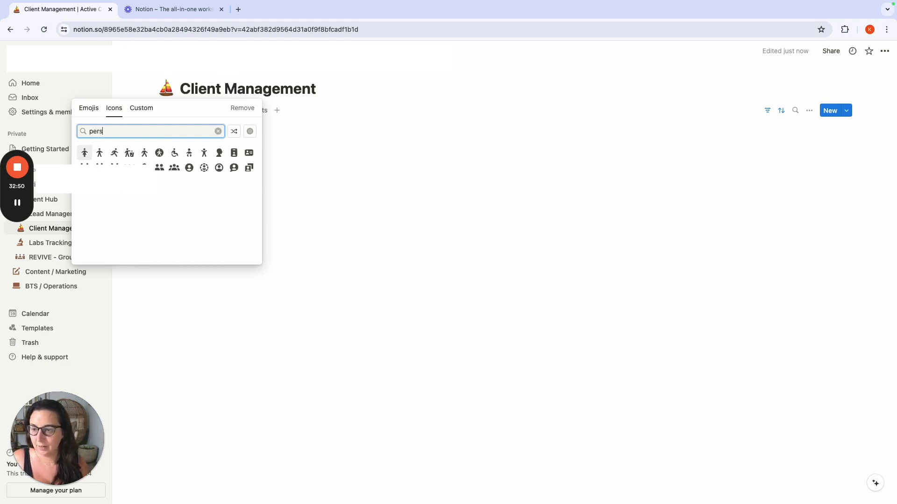
{"action": "left_click", "coordinate": [175, 168]}
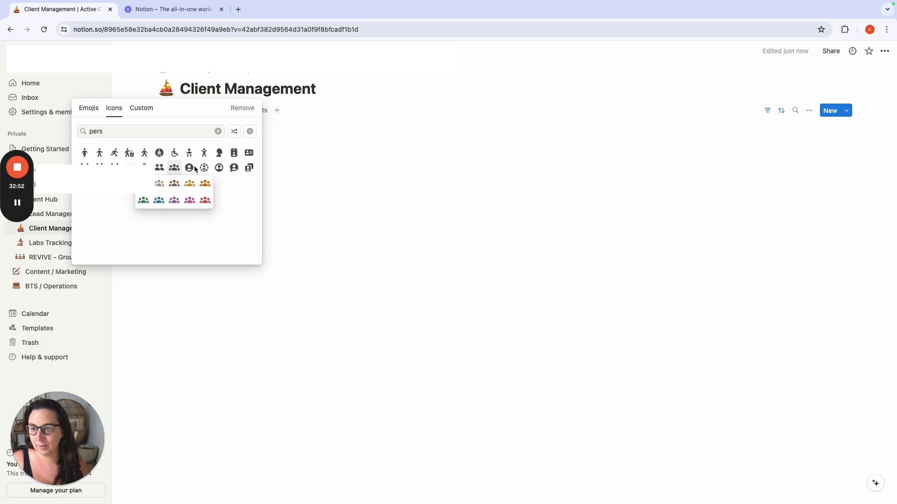
{"action": "left_click", "coordinate": [175, 183]}
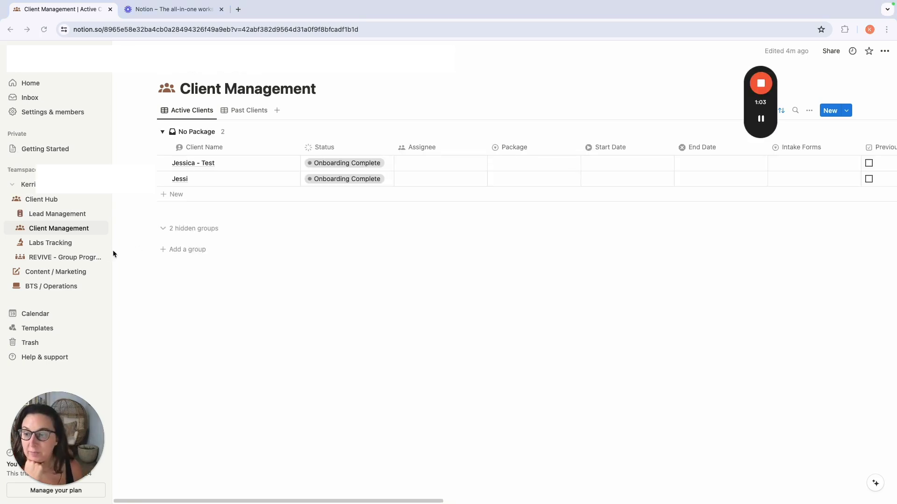
Step: Open the Client Hub page and review its list of subpages
{"action": "left_click", "coordinate": [55, 201]}
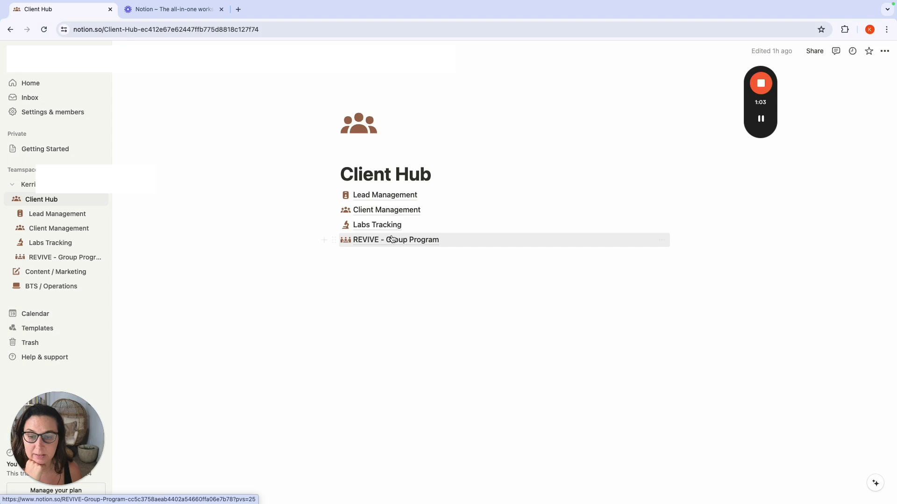
{"action": "mouse_move", "coordinate": [376, 241]}
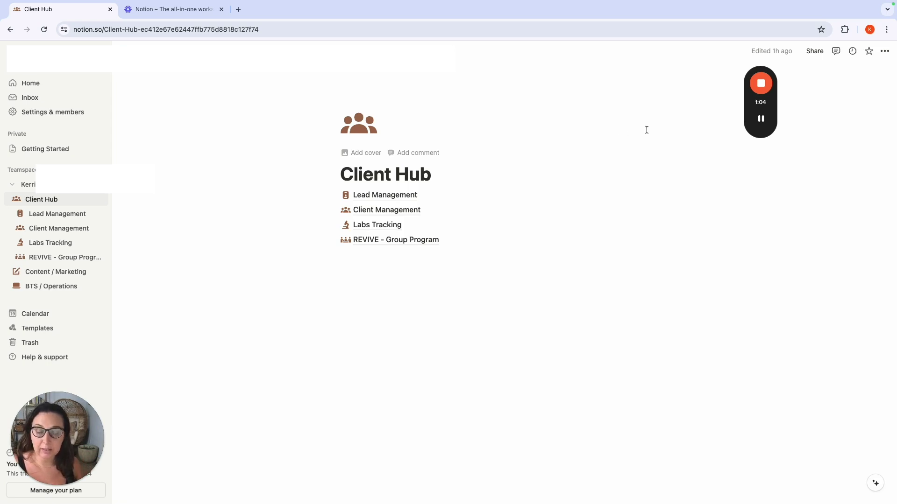
{"action": "mouse_move", "coordinate": [766, 87]}
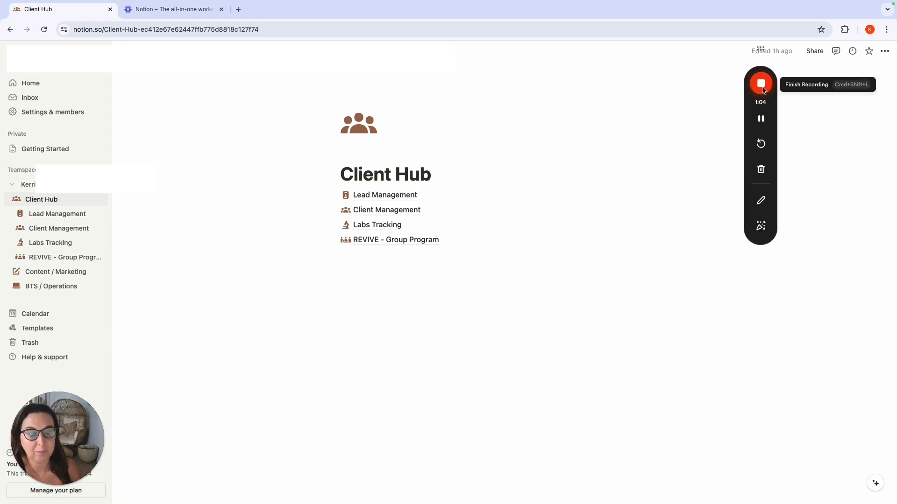